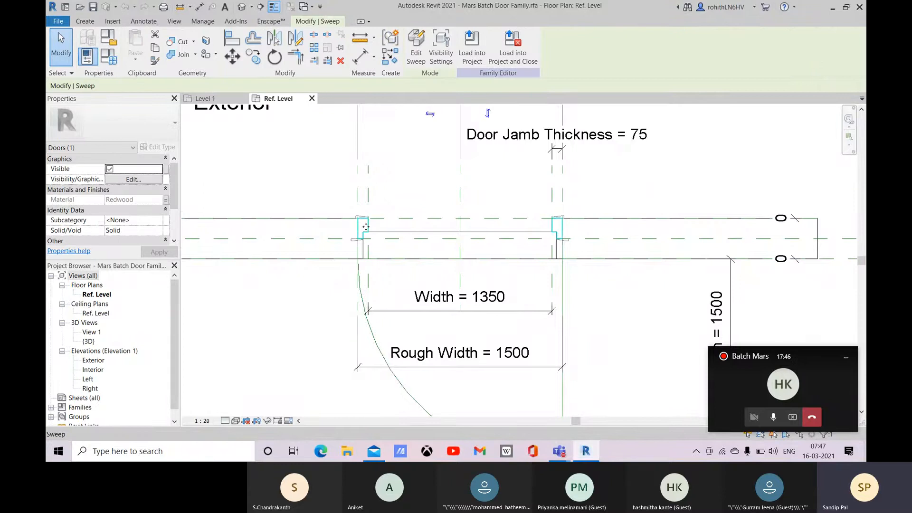
Open the door jamb sweep's sketched profile for editing in the reference level plan
scroll(368, 226, up, 4)
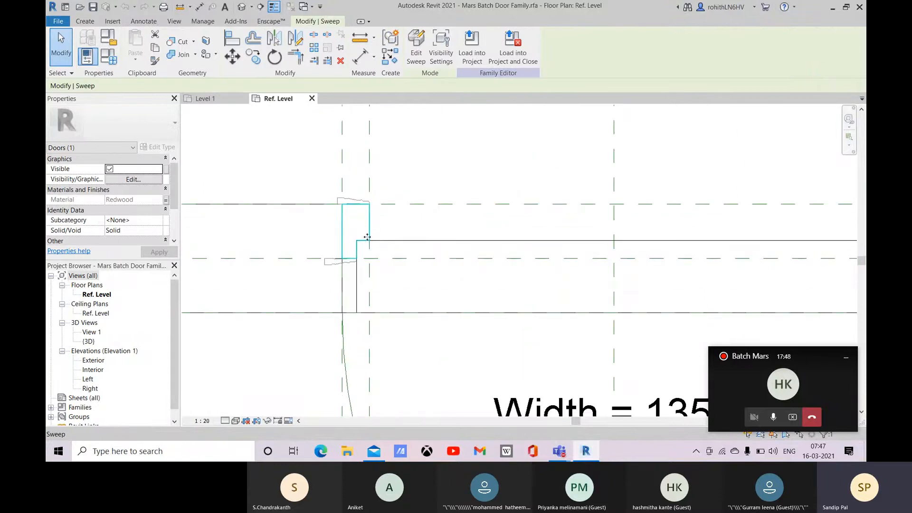
scroll(351, 257, up, 2)
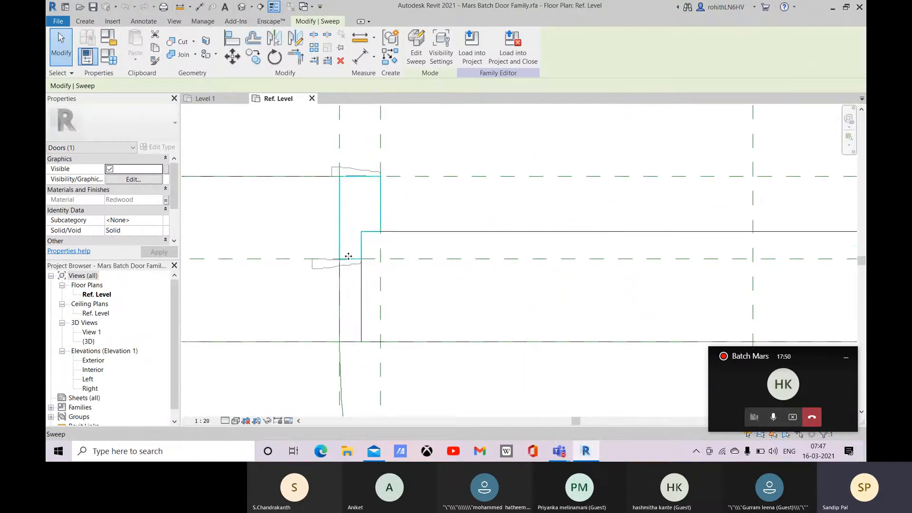
scroll(352, 255, up, 2)
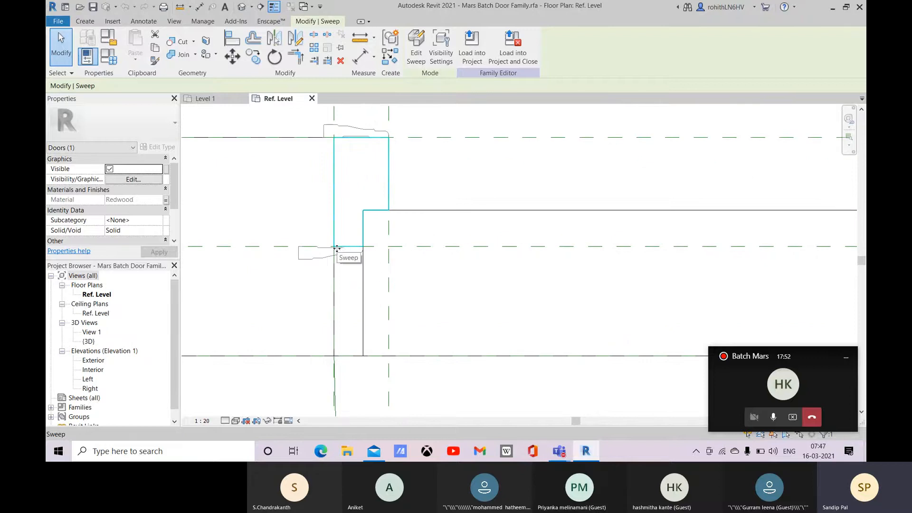
scroll(353, 246, down, 2)
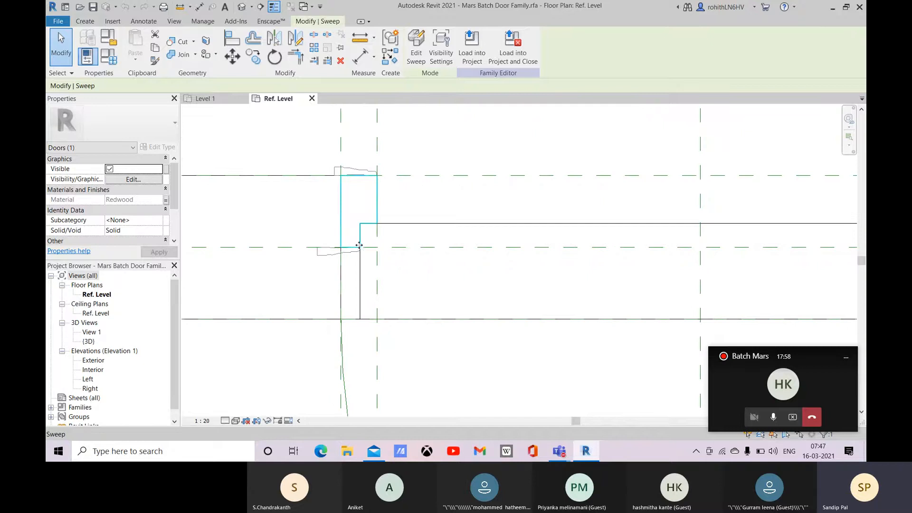
scroll(684, 222, down, 5)
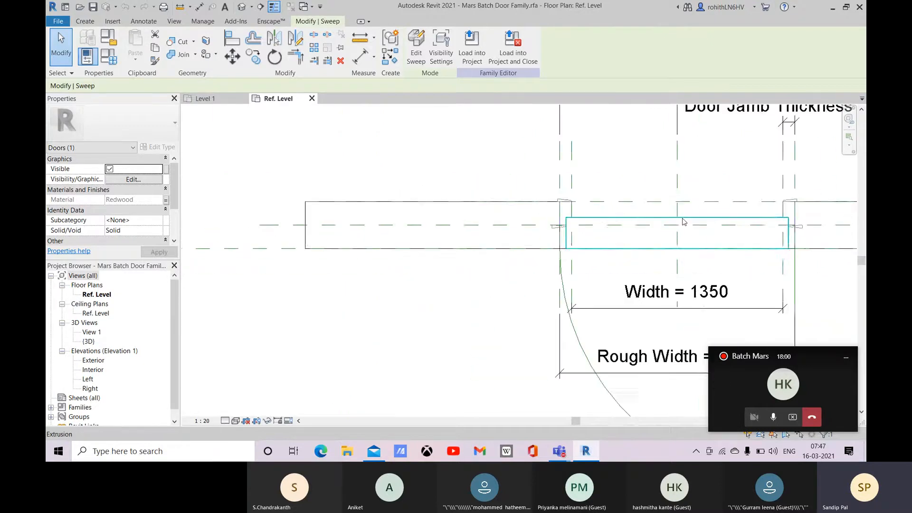
middle_drag(684, 222, 372, 227)
scroll(457, 210, up, 2)
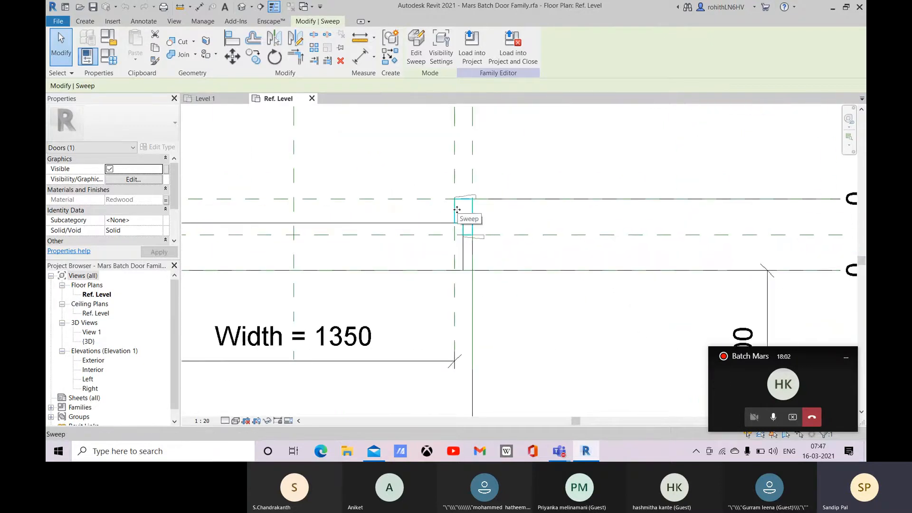
click(417, 47)
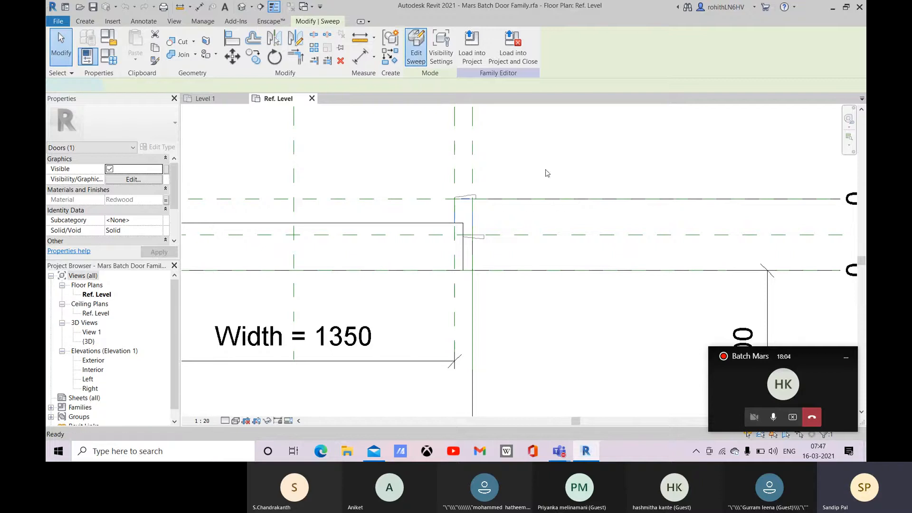
click(566, 53)
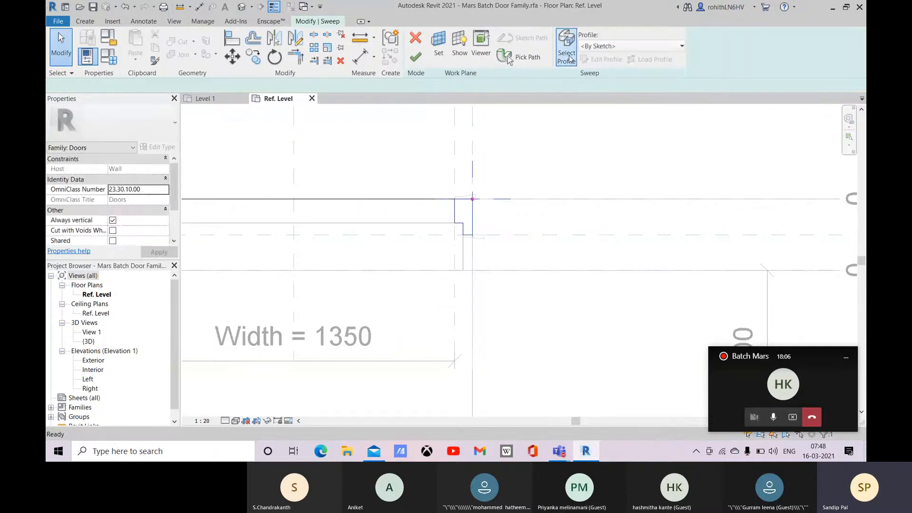
click(605, 59)
Examine the jamb profile's top edge, rebate step and short lower edge, checking their dimensions and locks to the reference planes
scroll(466, 254, up, 2)
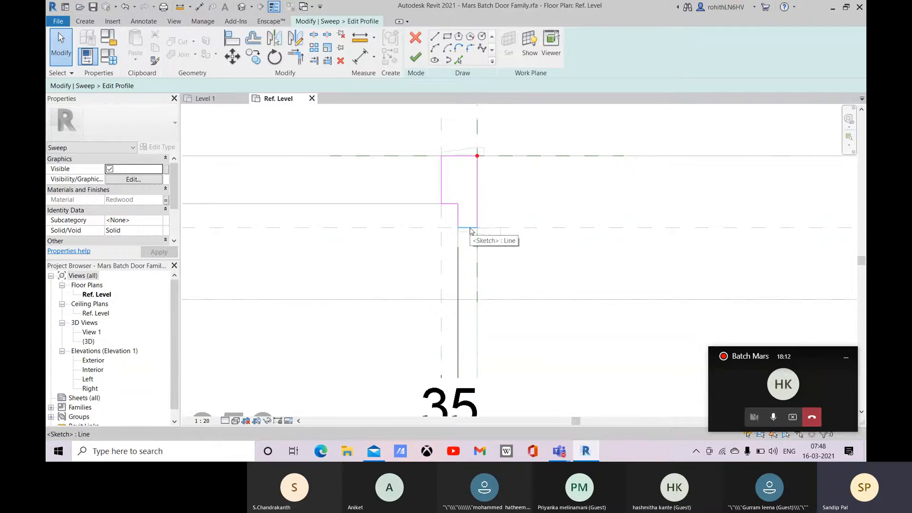
scroll(494, 305, up, 2)
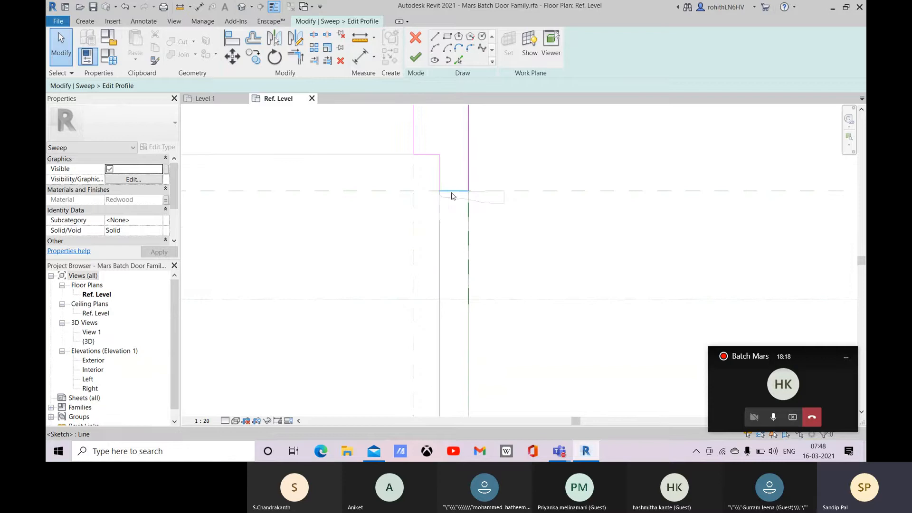
scroll(452, 192, down, 3)
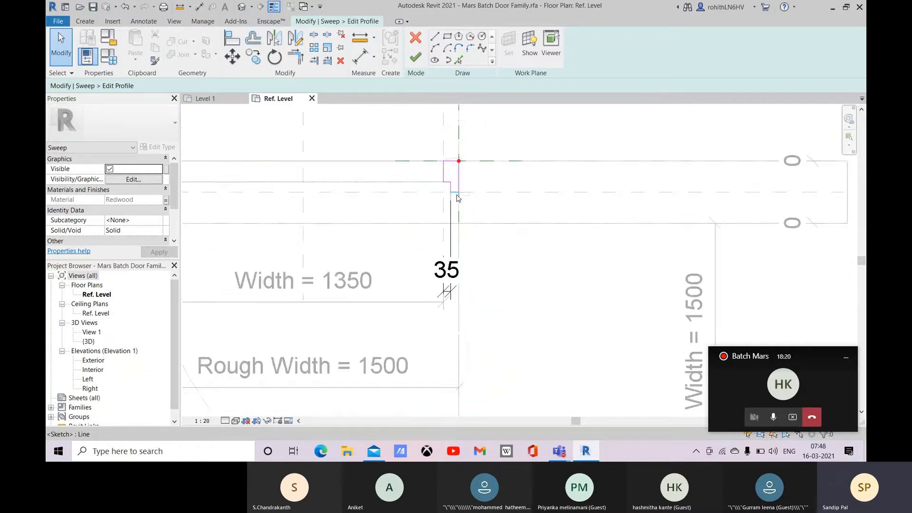
middle_drag(633, 241, 462, 229)
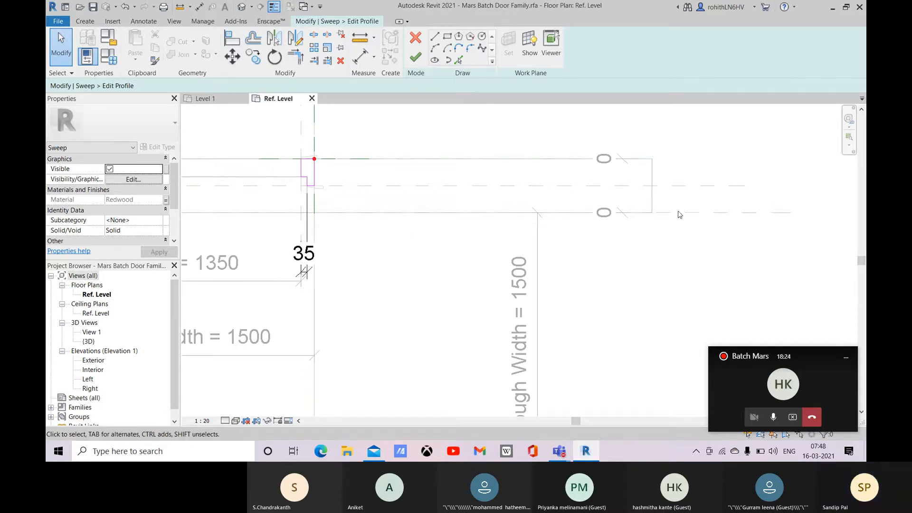
middle_drag(623, 221, 559, 223)
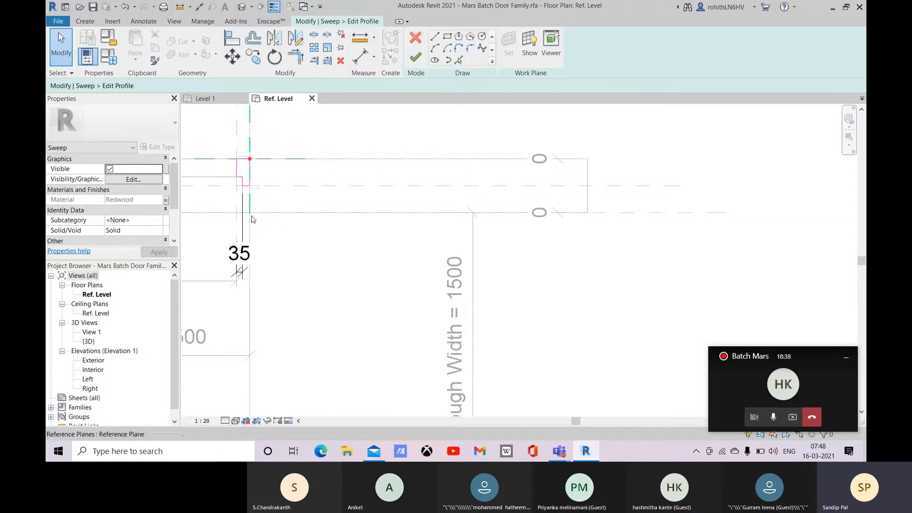
middle_drag(248, 188, 256, 189)
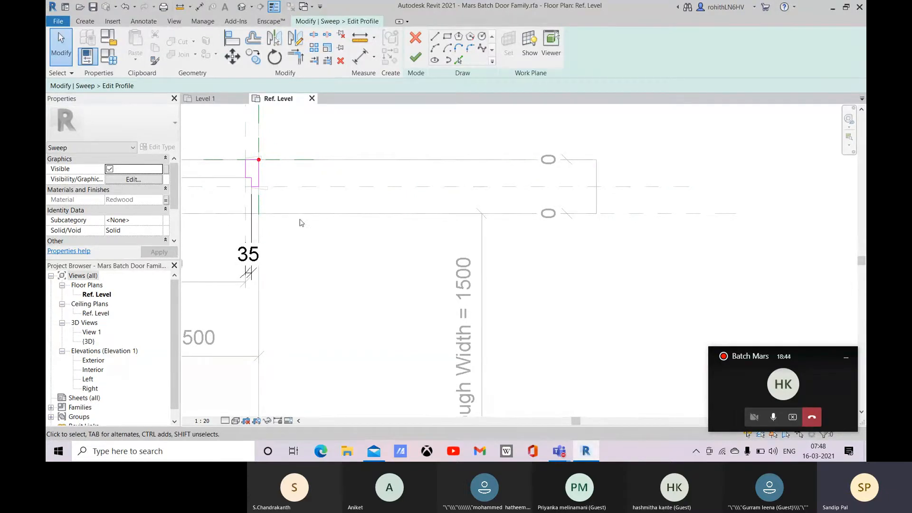
scroll(296, 232, up, 3)
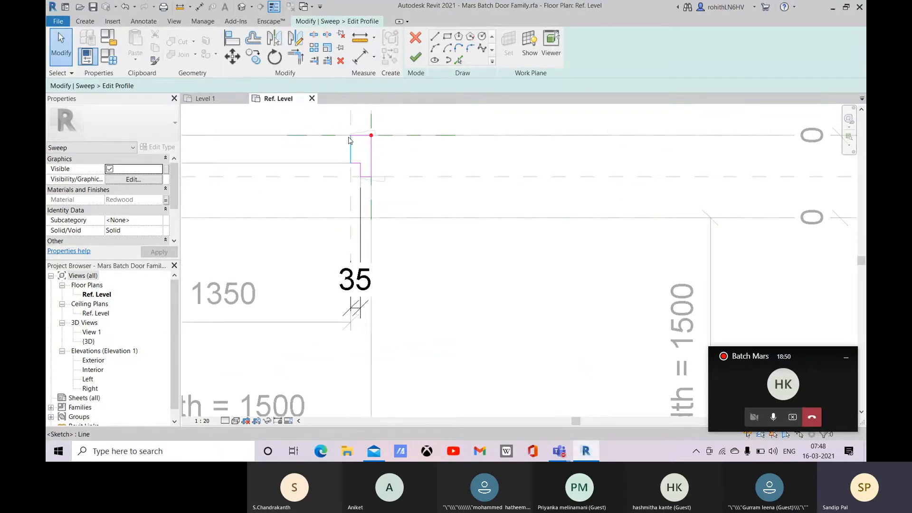
scroll(349, 140, up, 1)
click(363, 139)
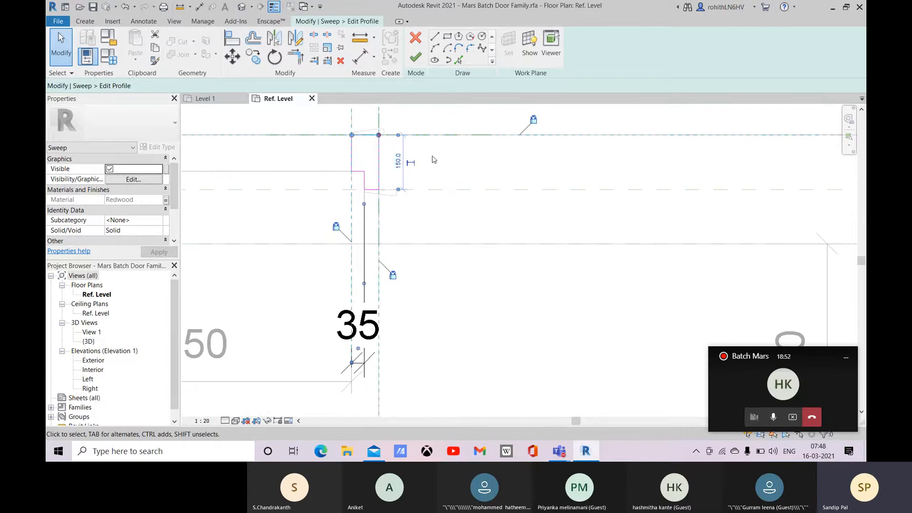
middle_drag(525, 149, 518, 159)
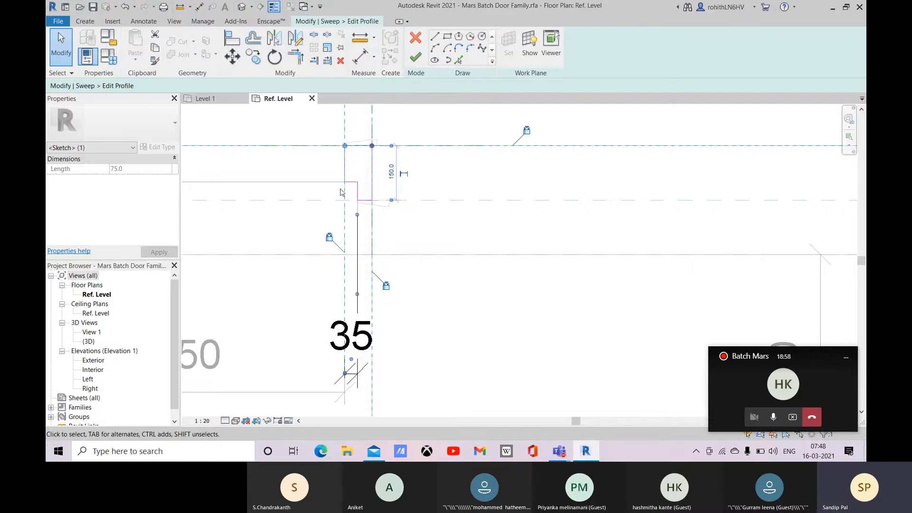
middle_drag(345, 126, 343, 197)
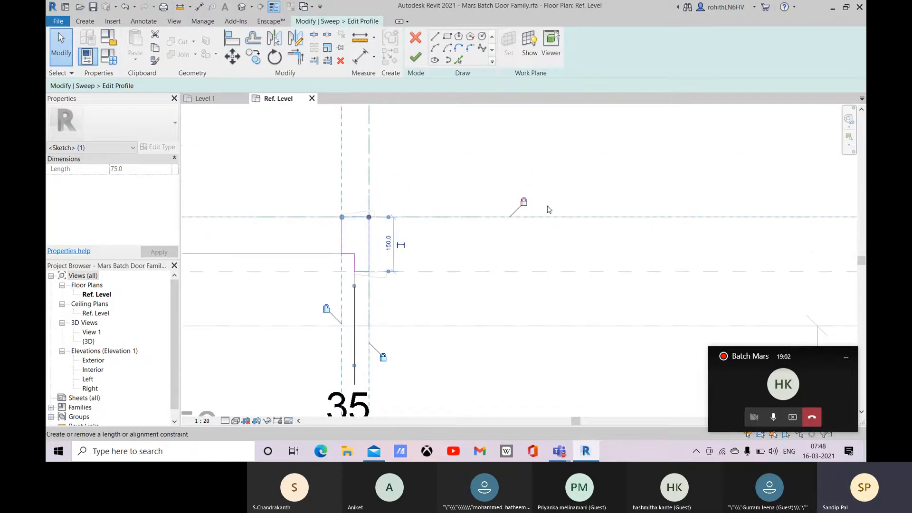
click(346, 259)
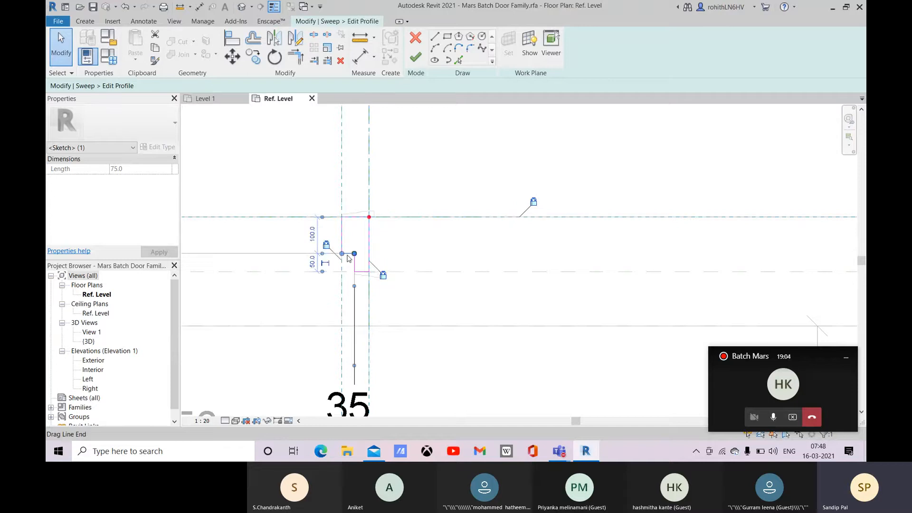
mouse_move(401, 354)
middle_down()
mouse_move(374, 313)
mouse_move(378, 346)
middle_up()
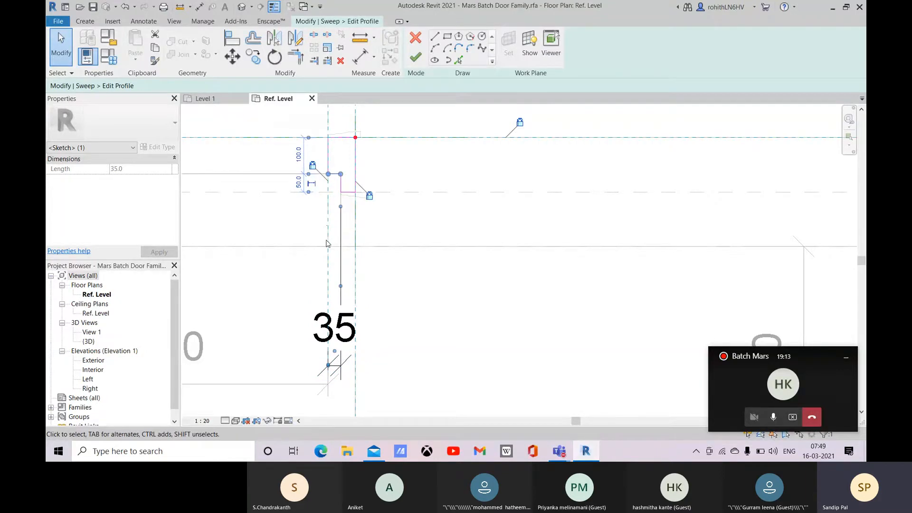
click(347, 193)
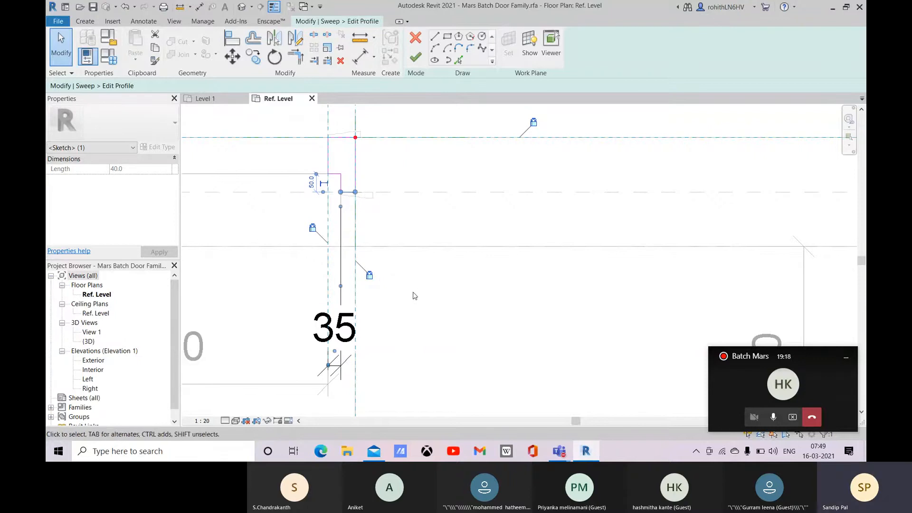
middle_drag(412, 291, 412, 299)
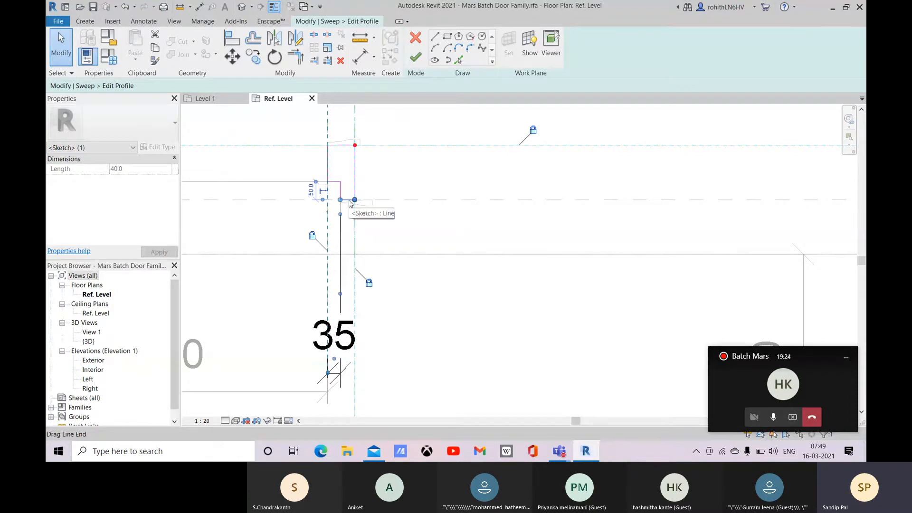
scroll(442, 312, down, 1)
click(441, 318)
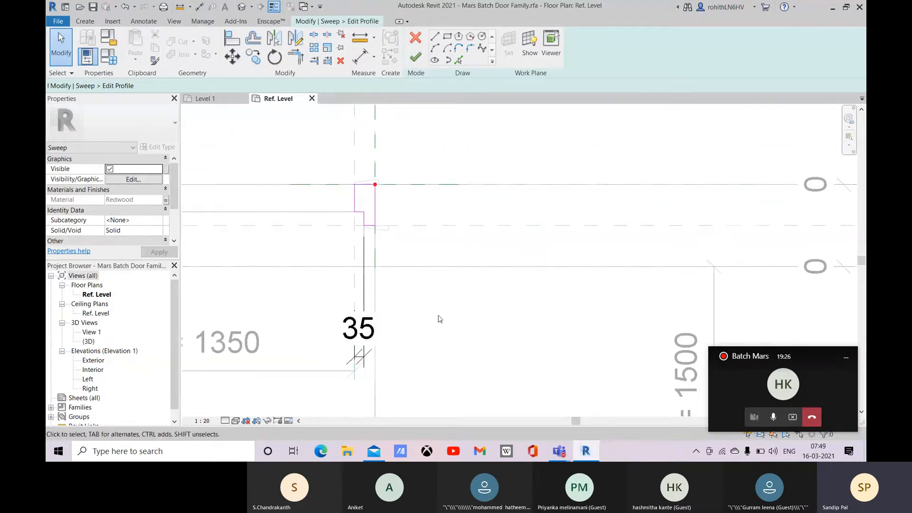
Align the short lower edge of the jamb profile with the Interior reference plane so the profile spans the full wall thickness
click(233, 44)
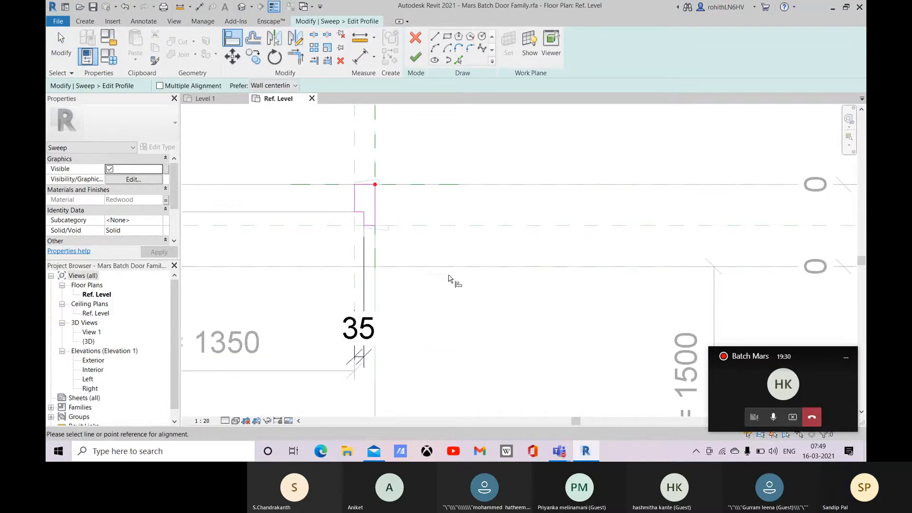
middle_drag(716, 281, 620, 275)
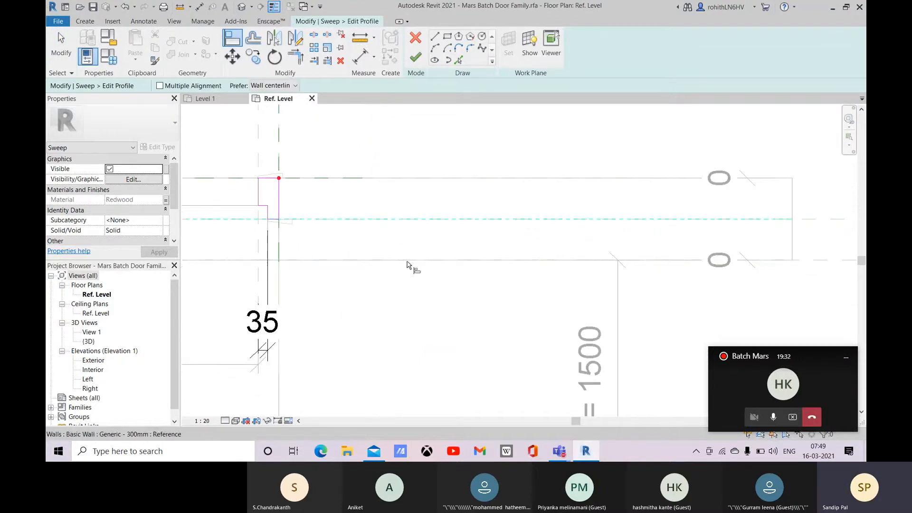
middle_drag(541, 283, 420, 264)
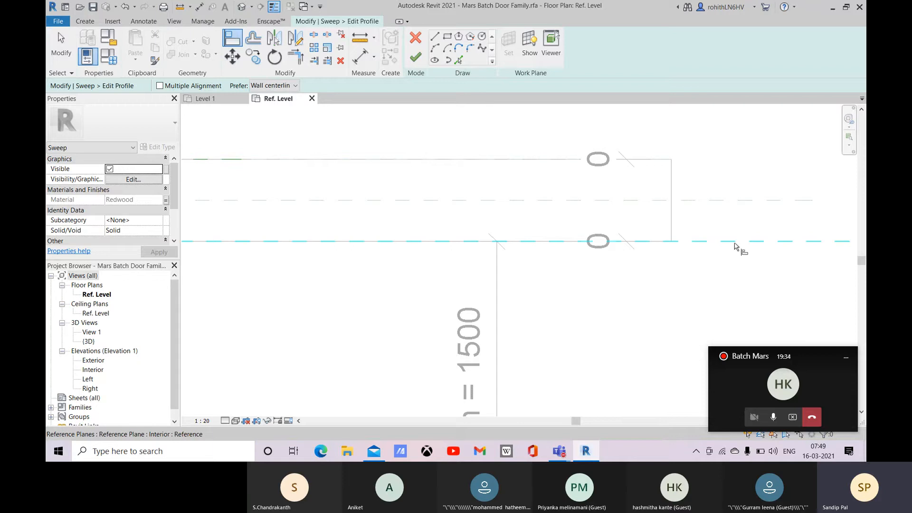
middle_drag(701, 249, 430, 246)
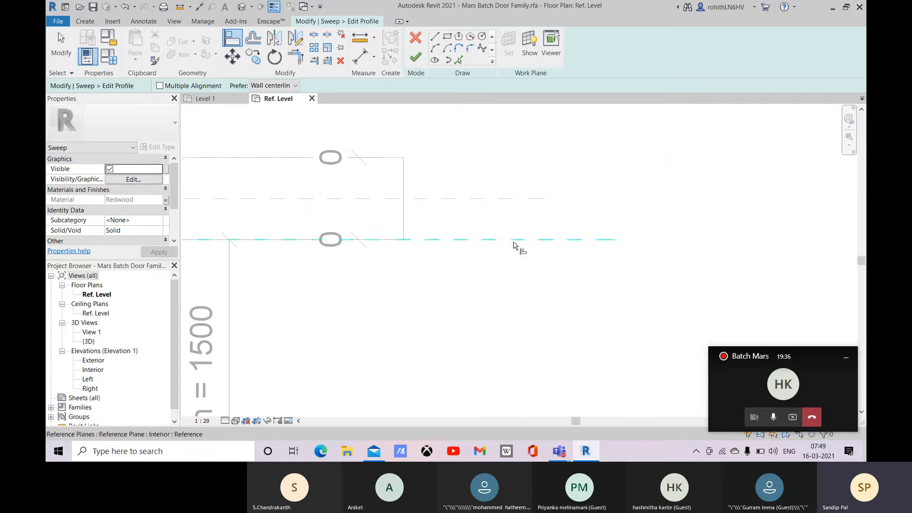
middle_drag(579, 244, 594, 243)
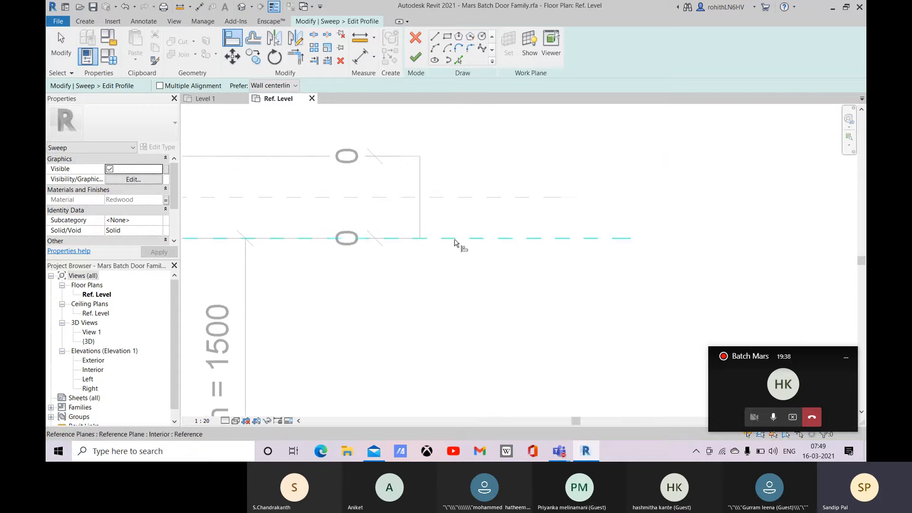
click(455, 243)
scroll(484, 248, down, 3)
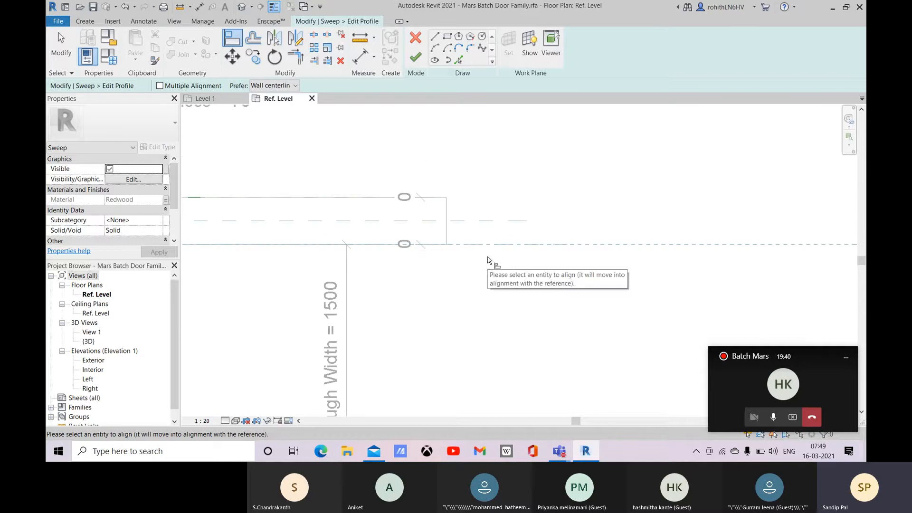
middle_drag(477, 293, 564, 297)
scroll(333, 232, up, 2)
scroll(364, 240, up, 2)
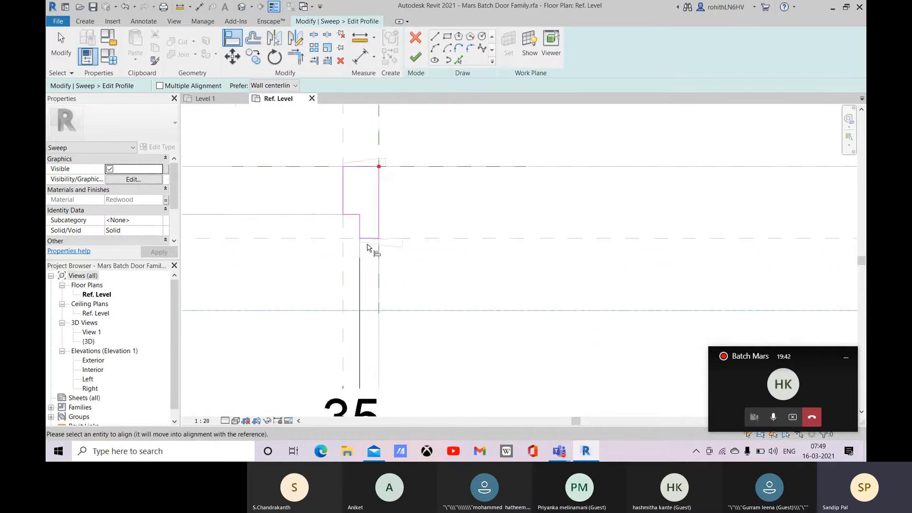
click(370, 246)
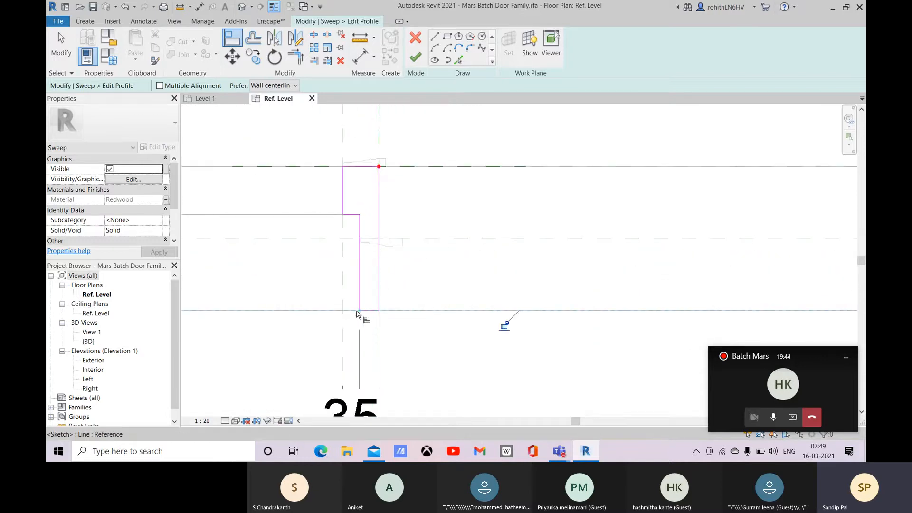
scroll(372, 315, down, 2)
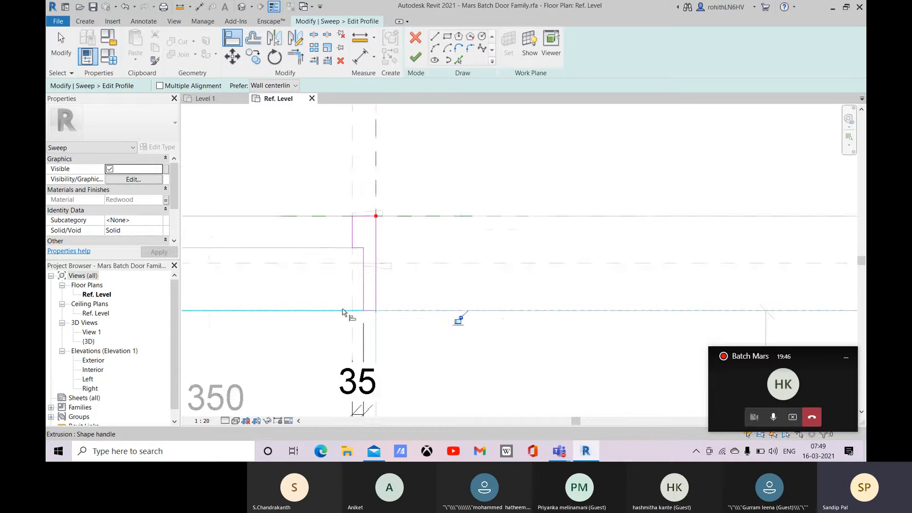
scroll(346, 315, down, 2)
middle_drag(332, 317, 505, 308)
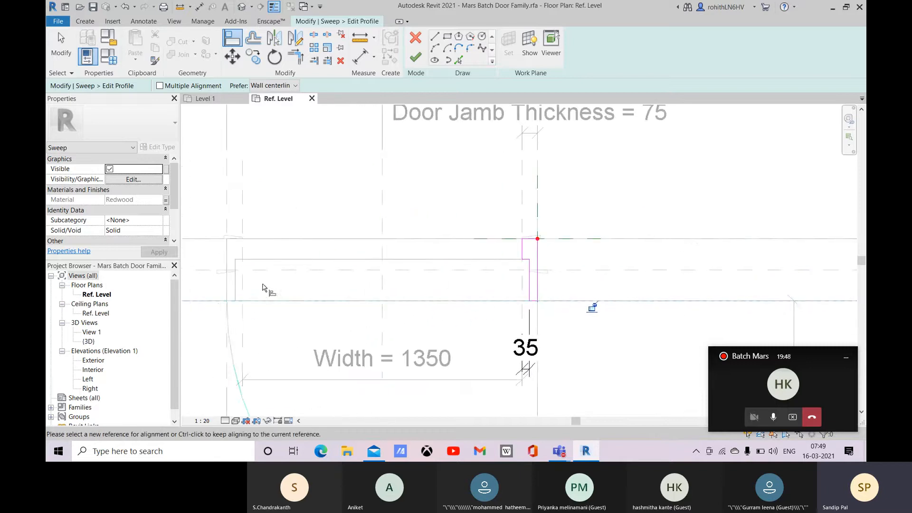
scroll(265, 287, up, 1)
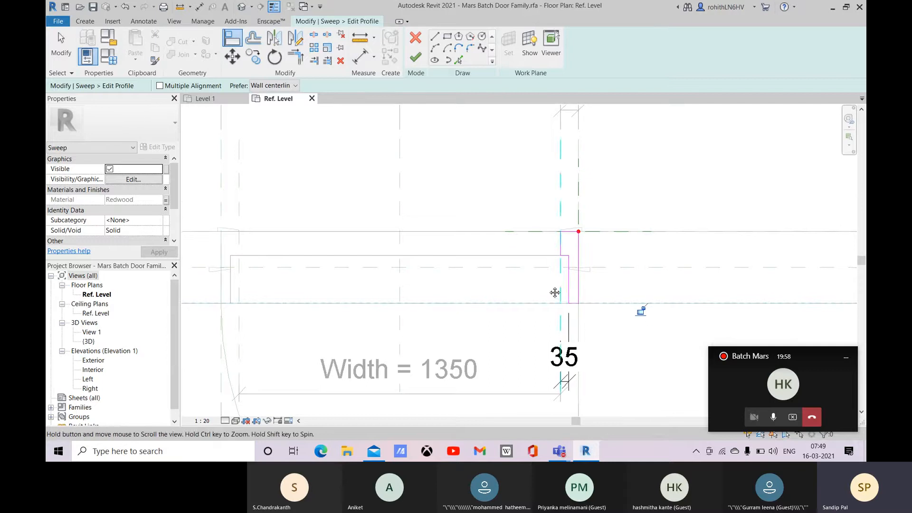
scroll(584, 285, up, 1)
scroll(597, 279, up, 2)
right_click(605, 215)
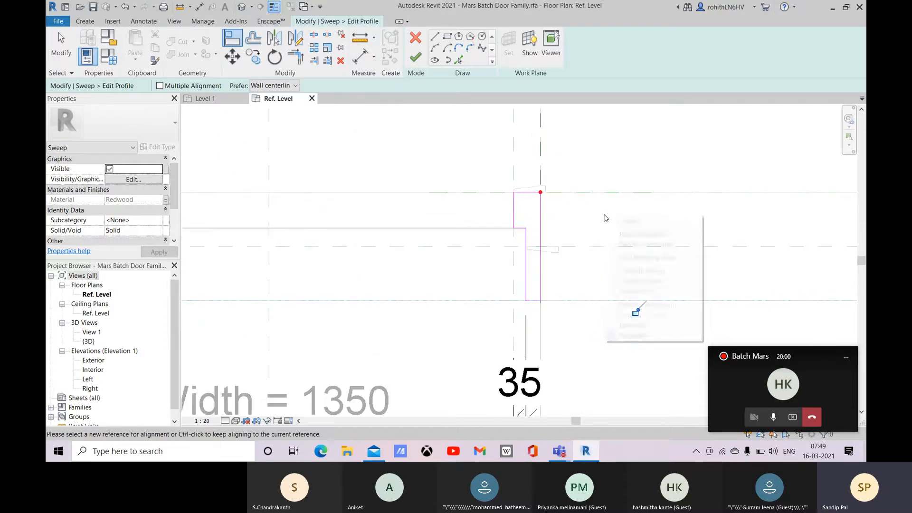
Draw a horizontal reference plane across the full wall length, 50 mm inside the Interior plane on the side toward the wall centre
click(610, 220)
right_click(615, 220)
click(622, 227)
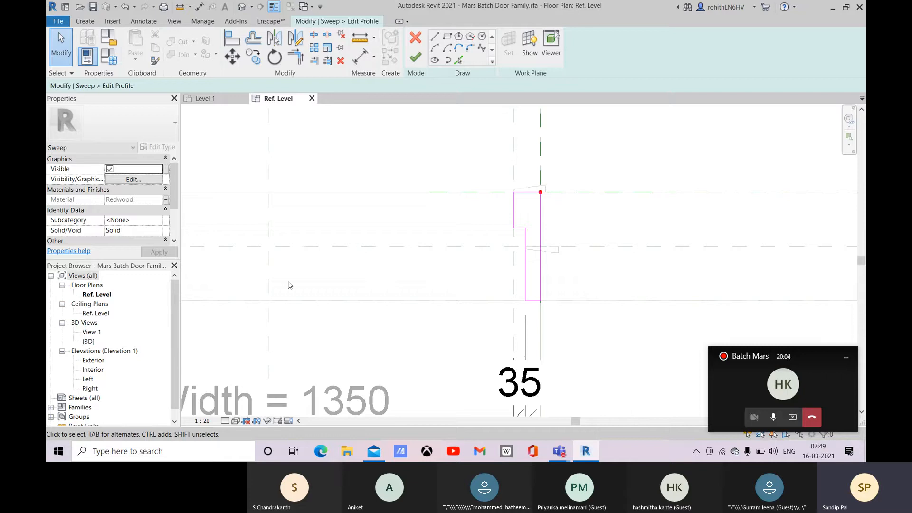
scroll(288, 285, down, 3)
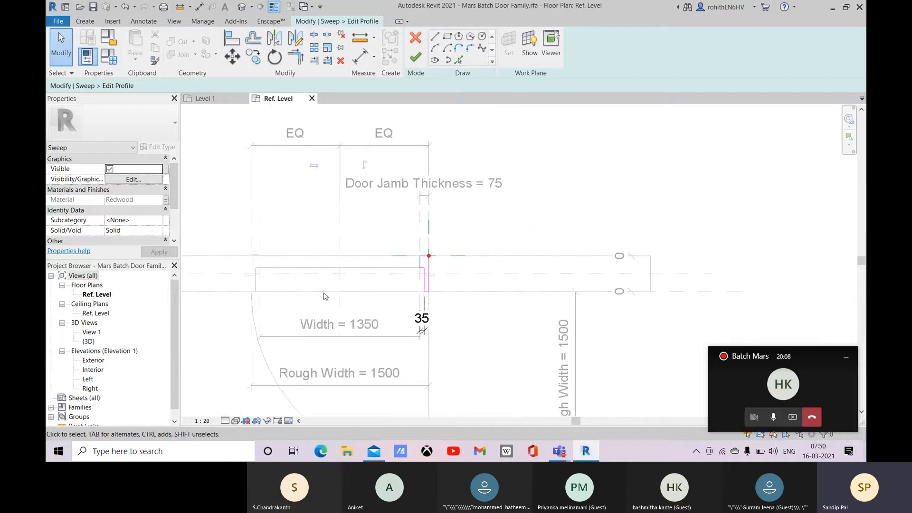
middle_drag(330, 295, 503, 278)
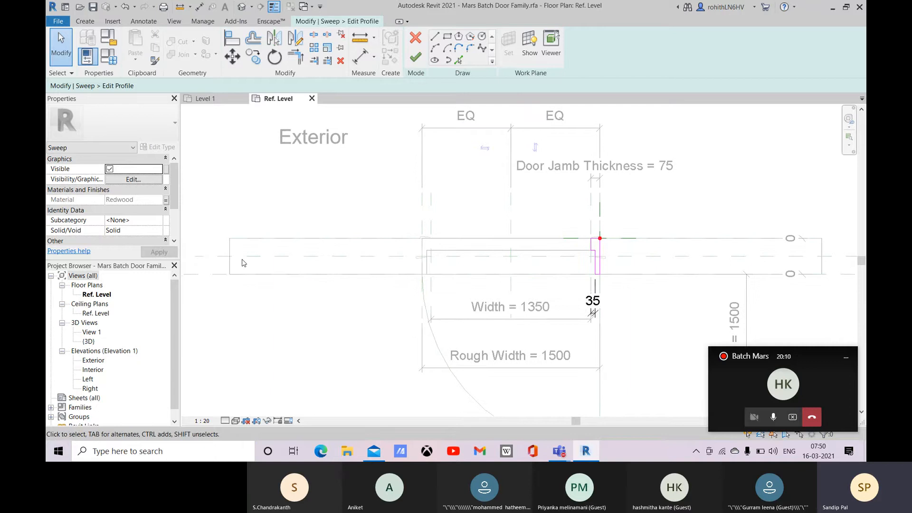
key(r)
key(p)
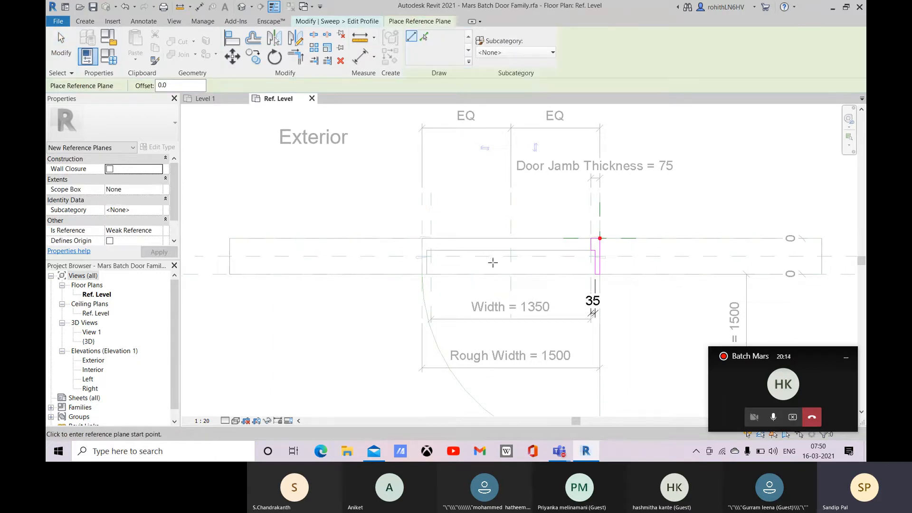
middle_drag(495, 261, 323, 219)
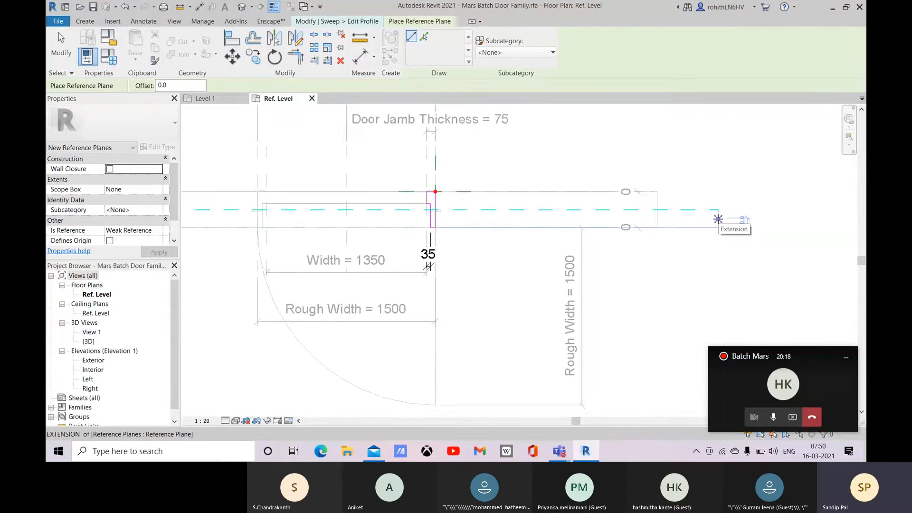
scroll(717, 219, up, 1)
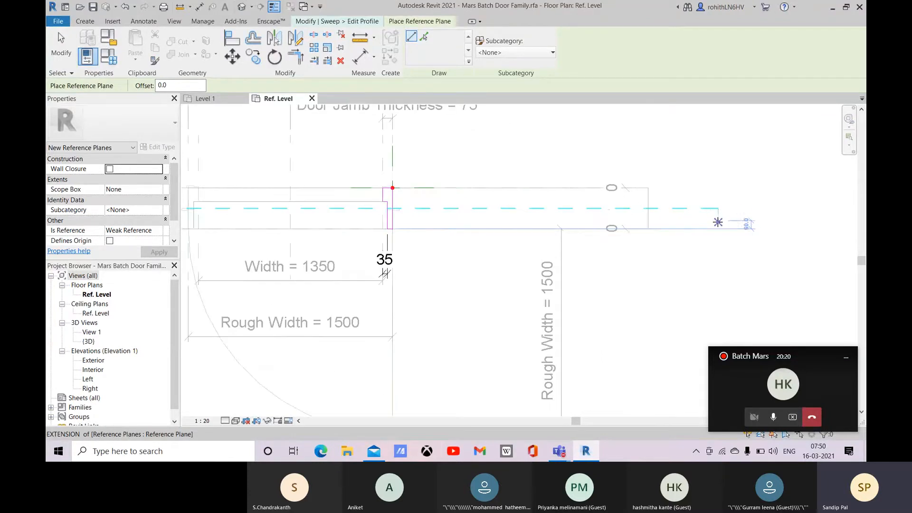
scroll(718, 222, up, 1)
scroll(718, 225, up, 1)
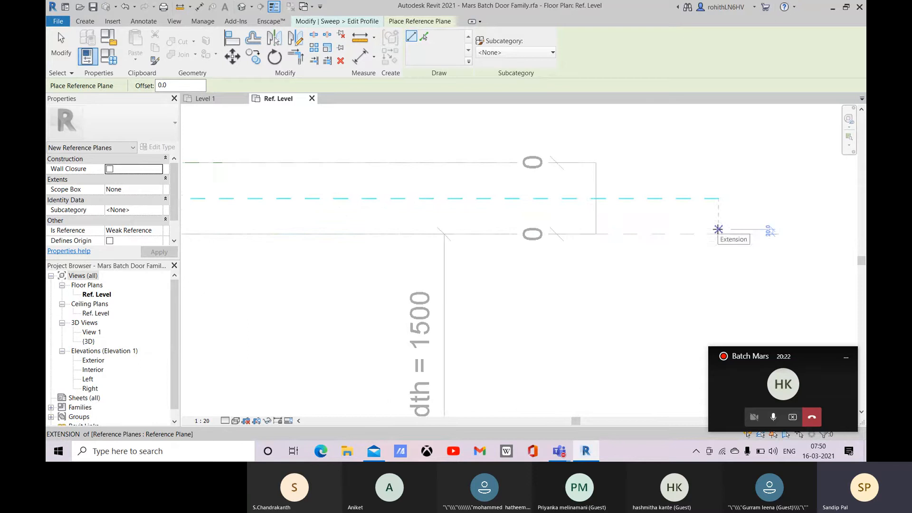
scroll(718, 229, up, 2)
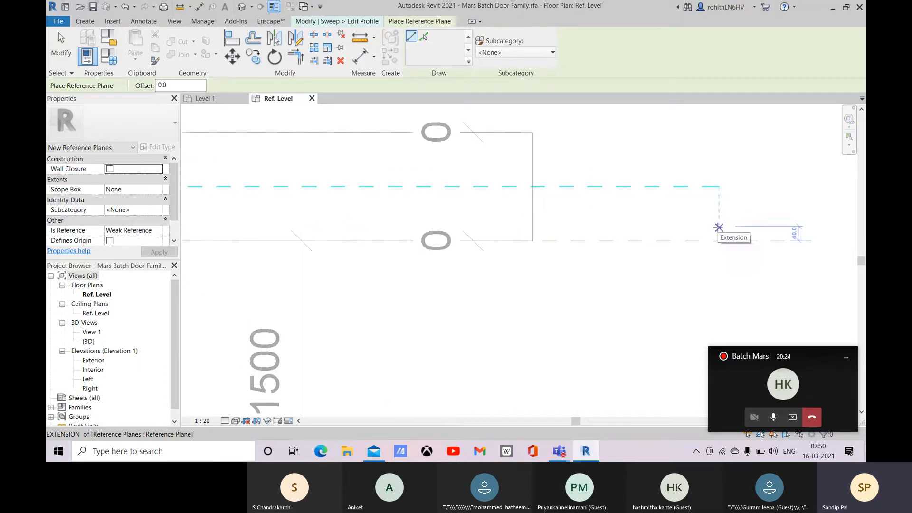
scroll(718, 222, up, 3)
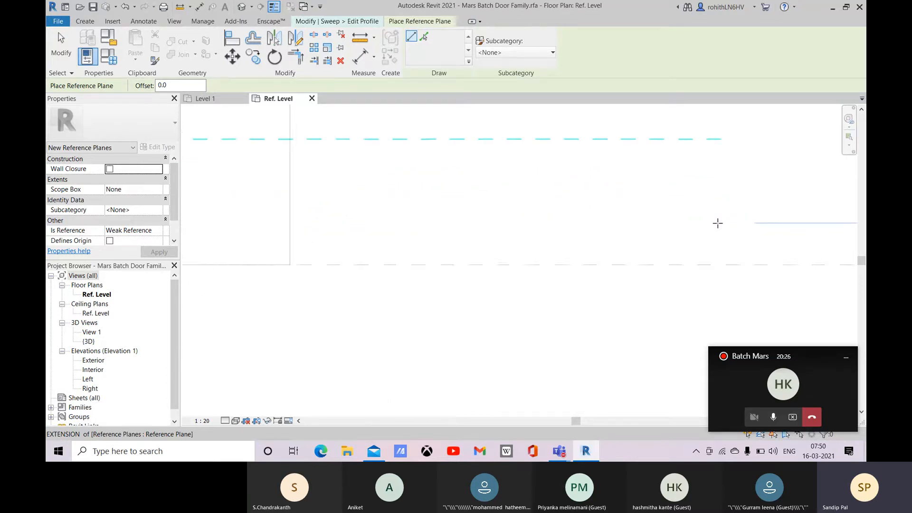
middle_drag(719, 222, 643, 221)
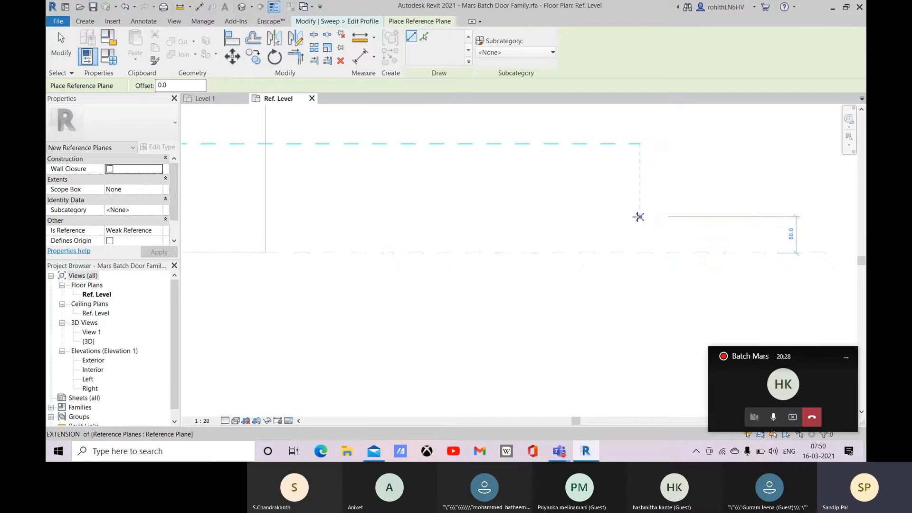
scroll(323, 211, down, 5)
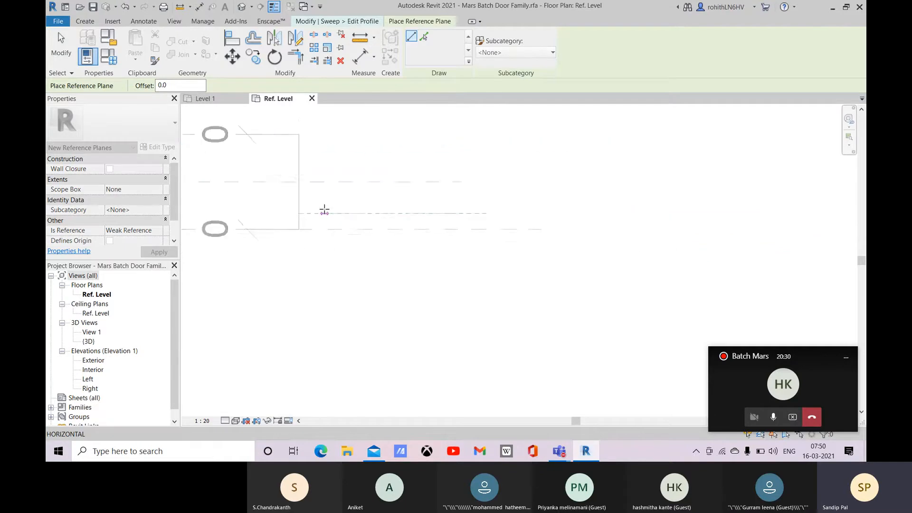
middle_drag(279, 209, 743, 212)
scroll(198, 204, down, 2)
middle_drag(209, 206, 587, 206)
scroll(236, 205, down, 1)
middle_drag(240, 205, 331, 206)
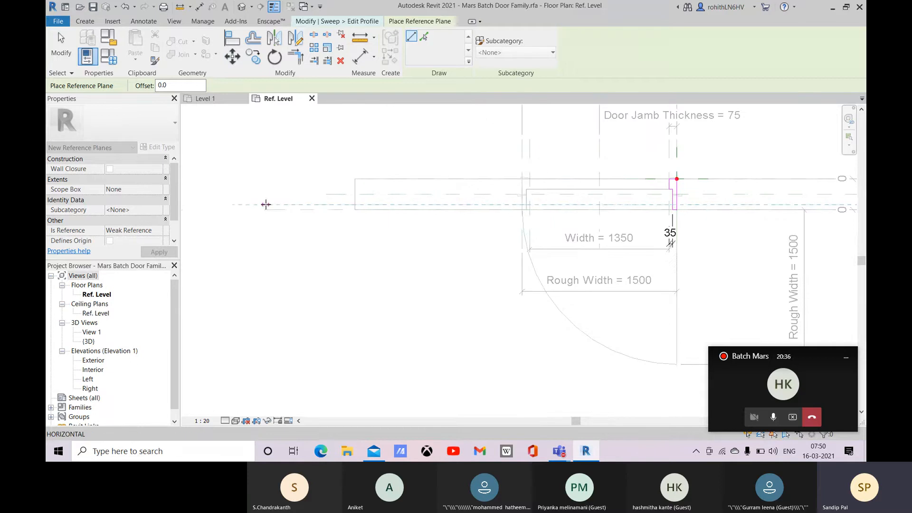
click(266, 204)
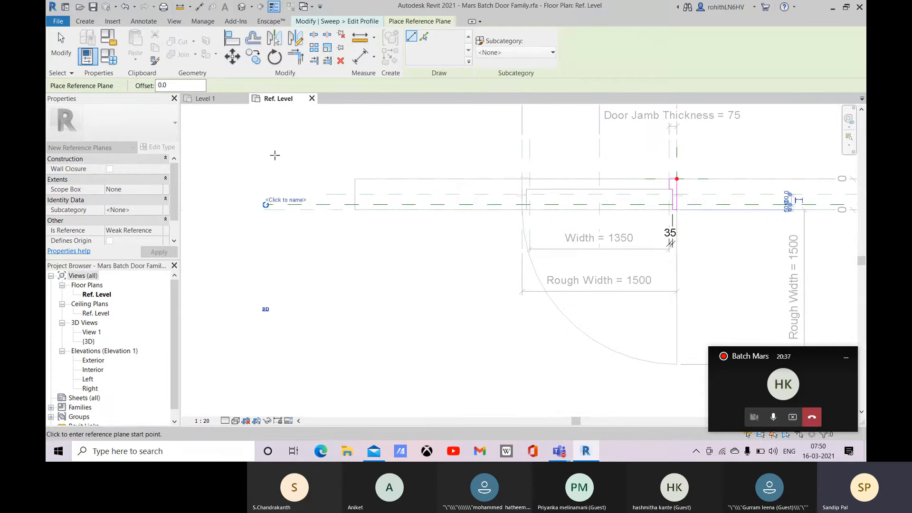
key(Escape)
key(Escape)
Move the short horizontal rebate line of the jamb profile down onto the reference plane 50 mm from the interior wall face
scroll(350, 210, up, 1)
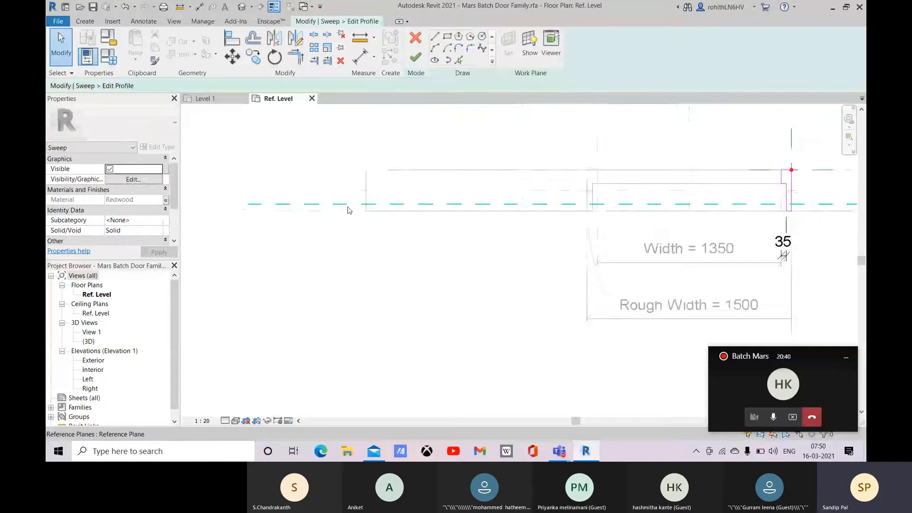
middle_drag(317, 218, 116, 248)
middle_drag(499, 256, 276, 250)
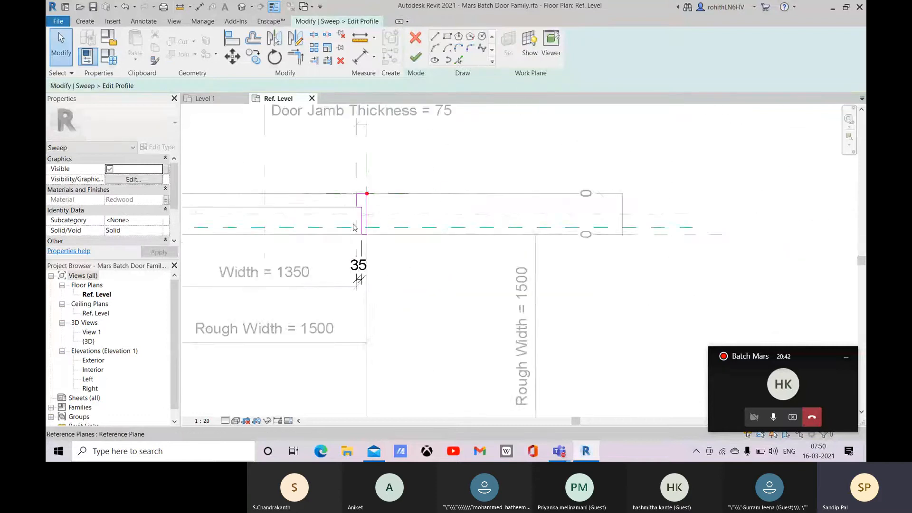
scroll(354, 227, up, 2)
middle_drag(347, 210, 409, 201)
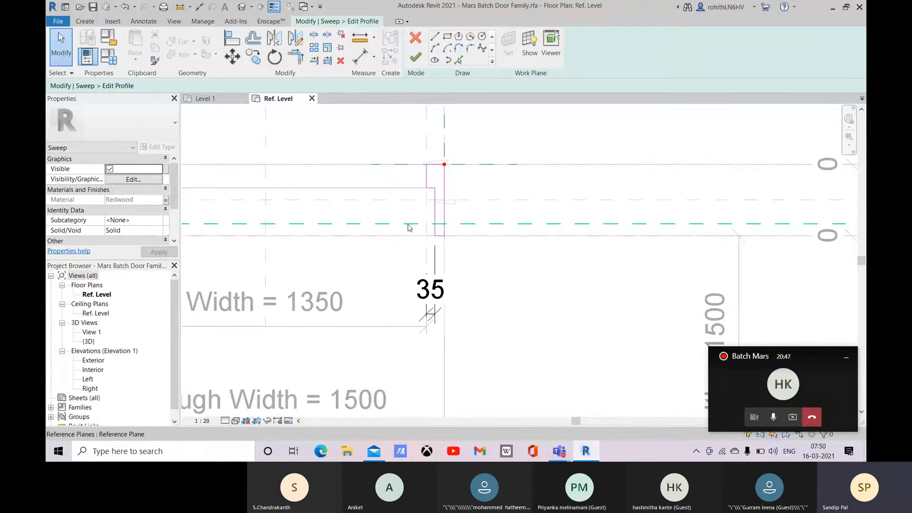
scroll(431, 190, up, 1)
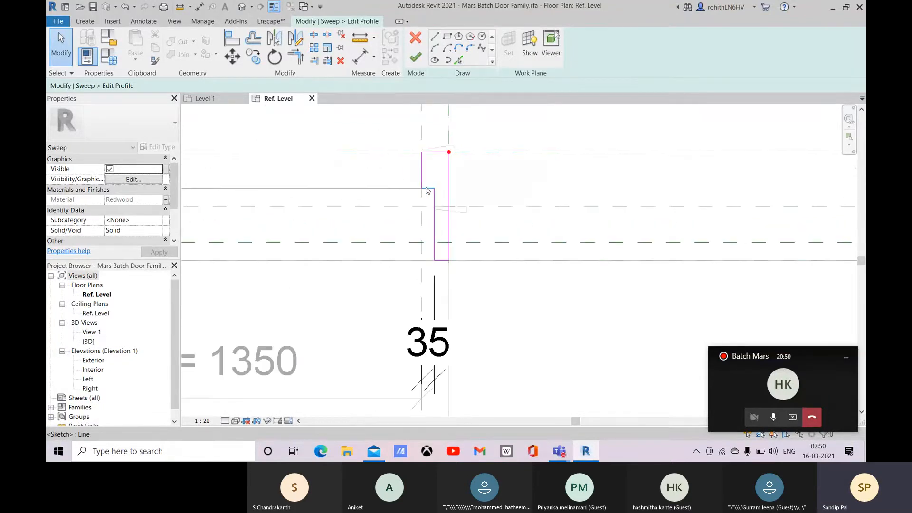
click(426, 190)
scroll(426, 190, up, 1)
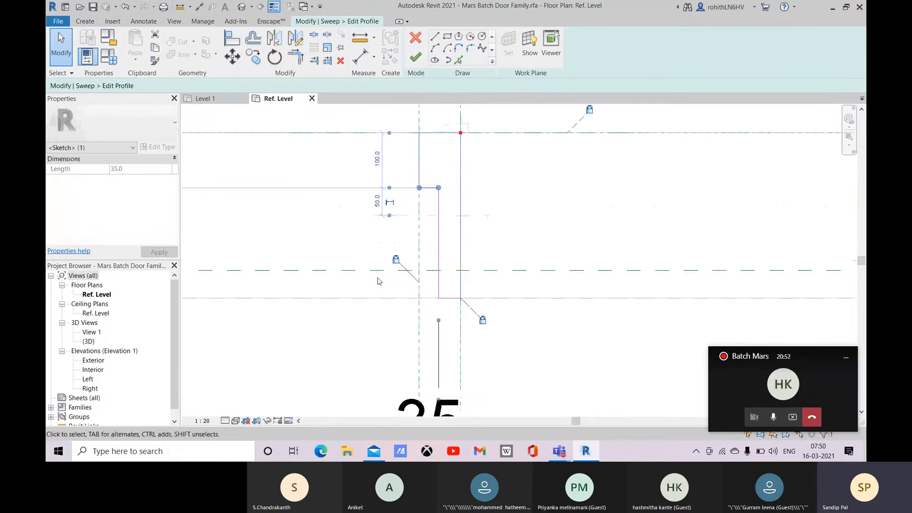
scroll(424, 188, up, 1)
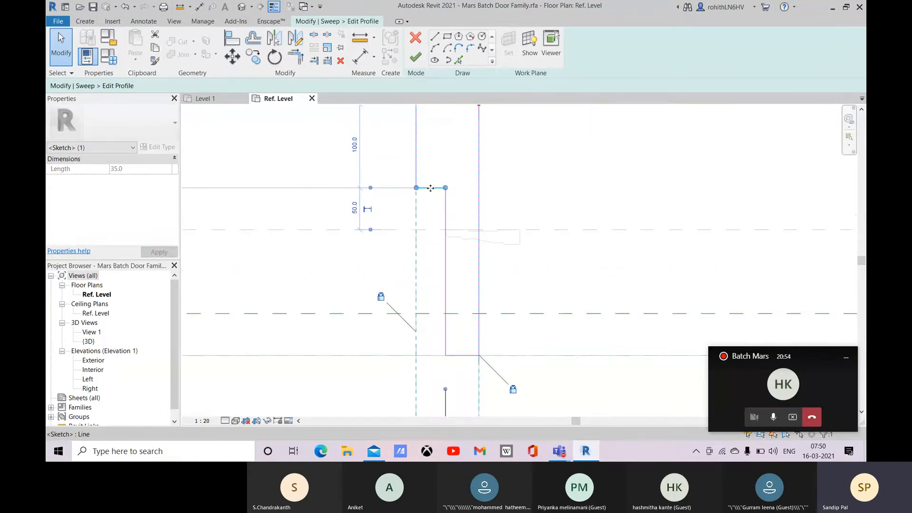
drag(431, 194, 428, 313)
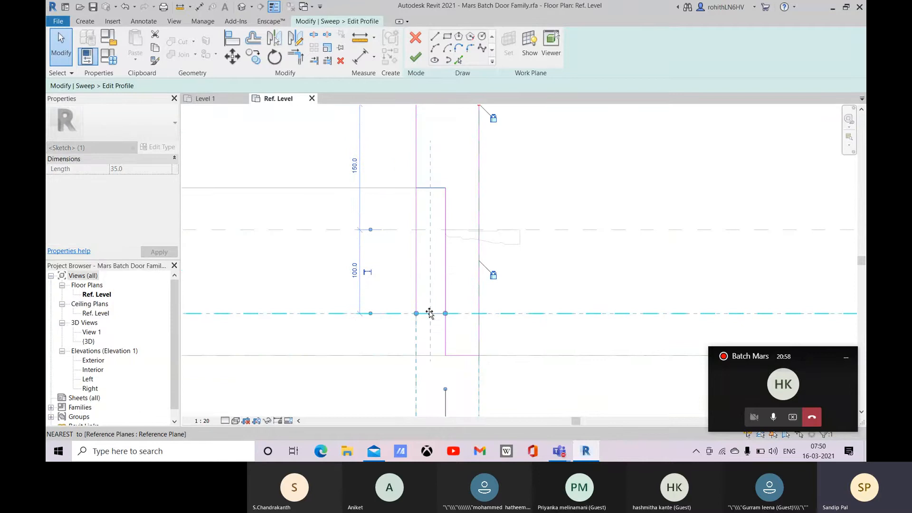
Align the jamb profile's rebate line to the new horizontal reference plane and lock the alignment
middle_drag(471, 327, 501, 258)
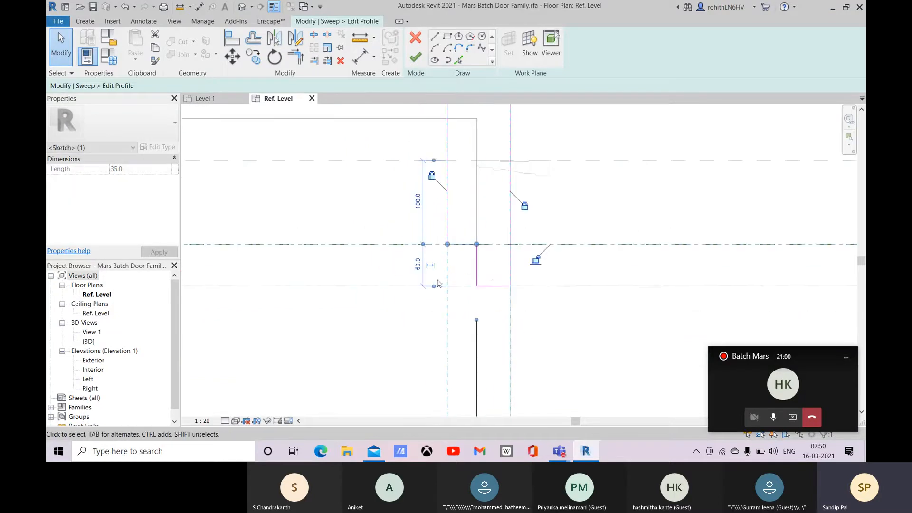
scroll(489, 267, down, 4)
scroll(489, 267, down, 2)
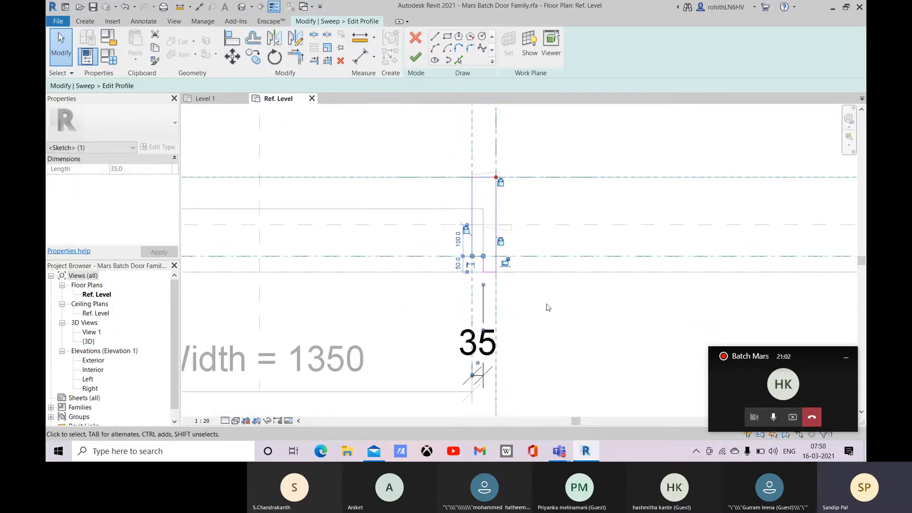
scroll(456, 286, down, 2)
middle_drag(449, 299, 515, 291)
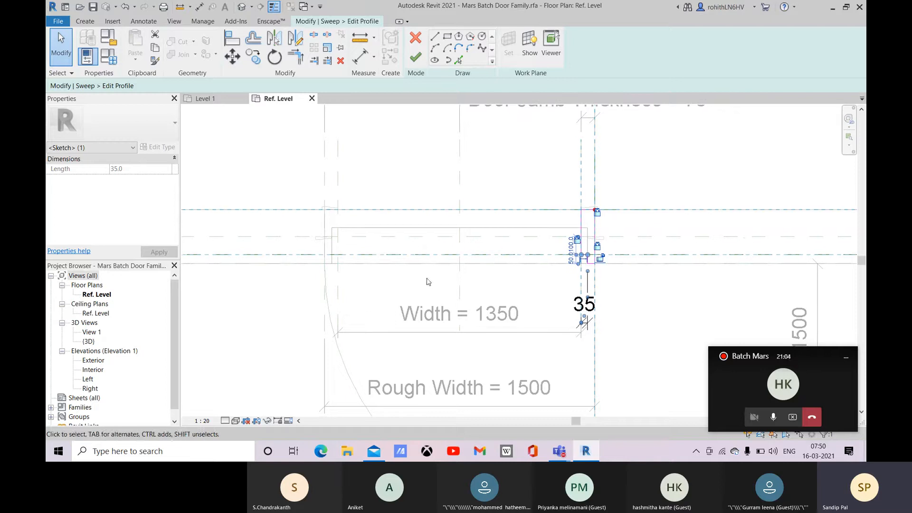
middle_drag(563, 275, 495, 265)
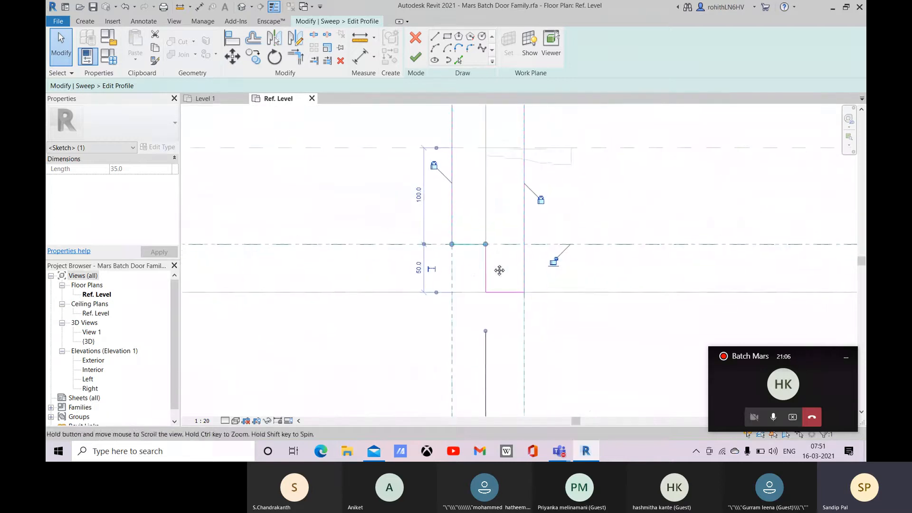
middle_drag(481, 311, 486, 287)
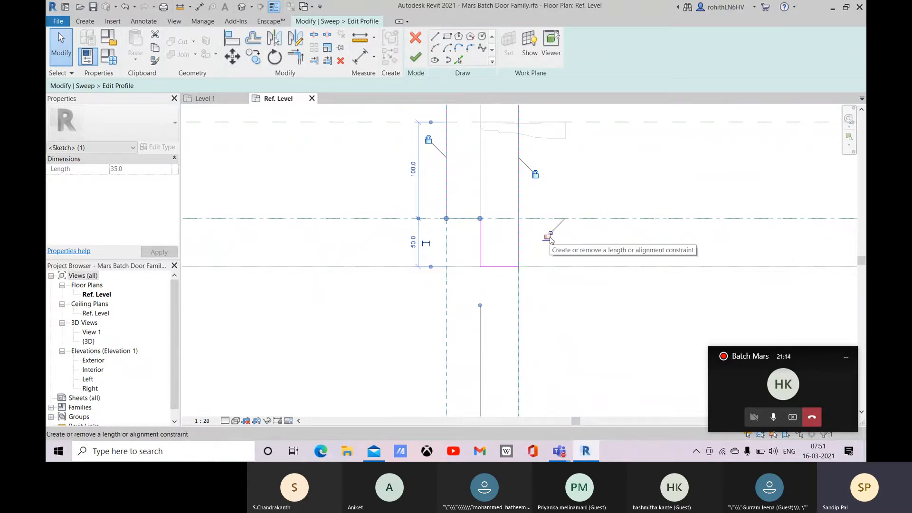
click(232, 43)
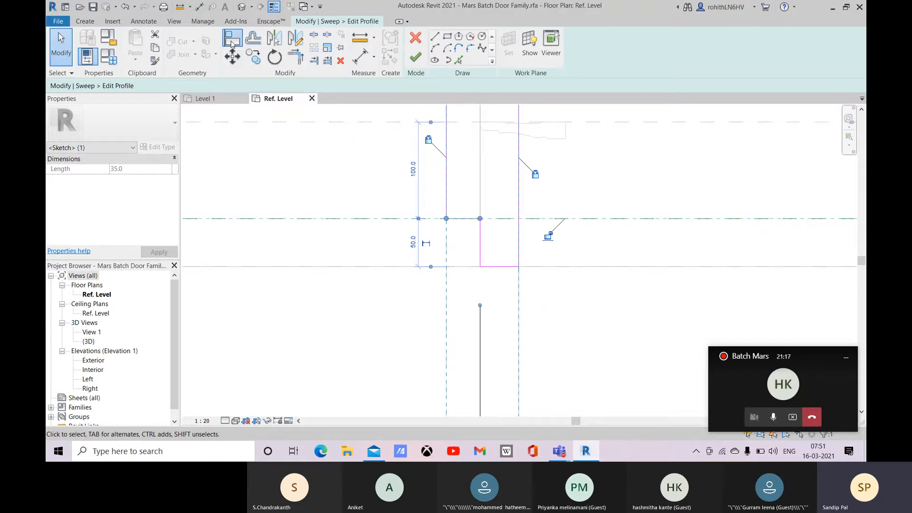
click(334, 220)
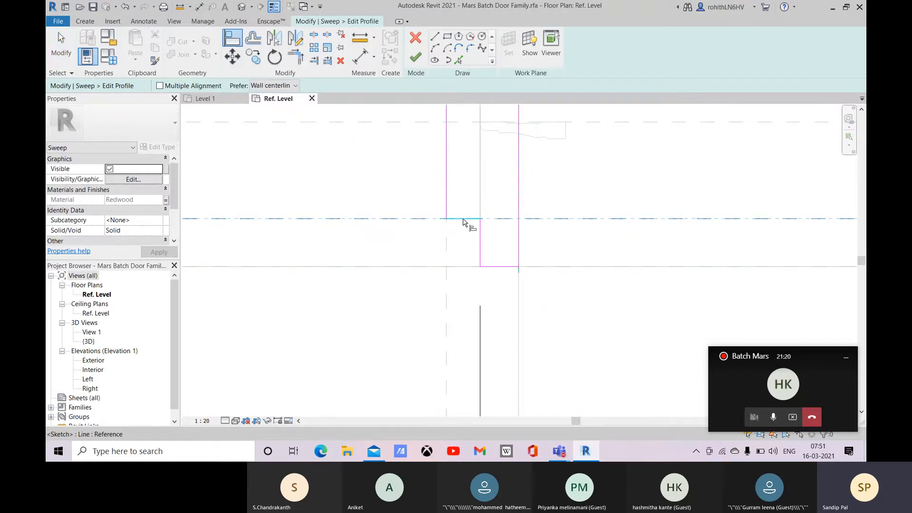
click(463, 220)
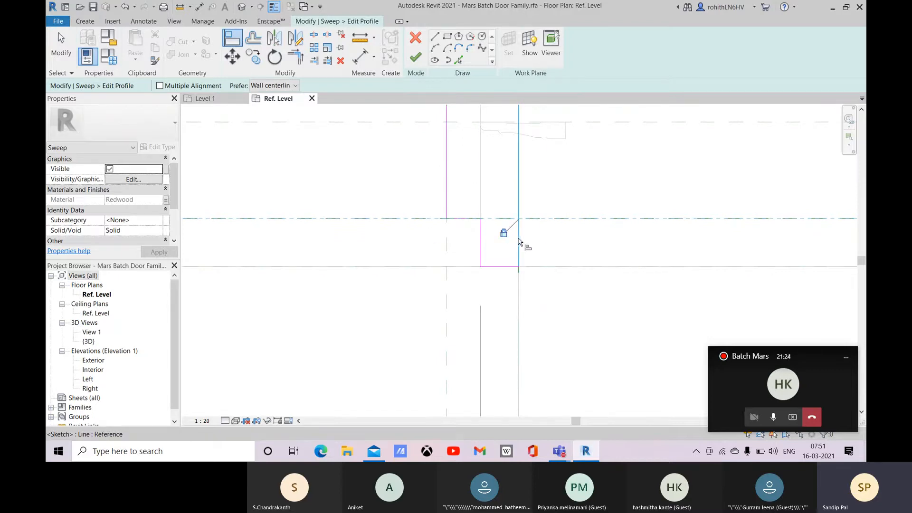
Finish the jamb profile sketch and complete the sweep edit
scroll(519, 243, down, 4)
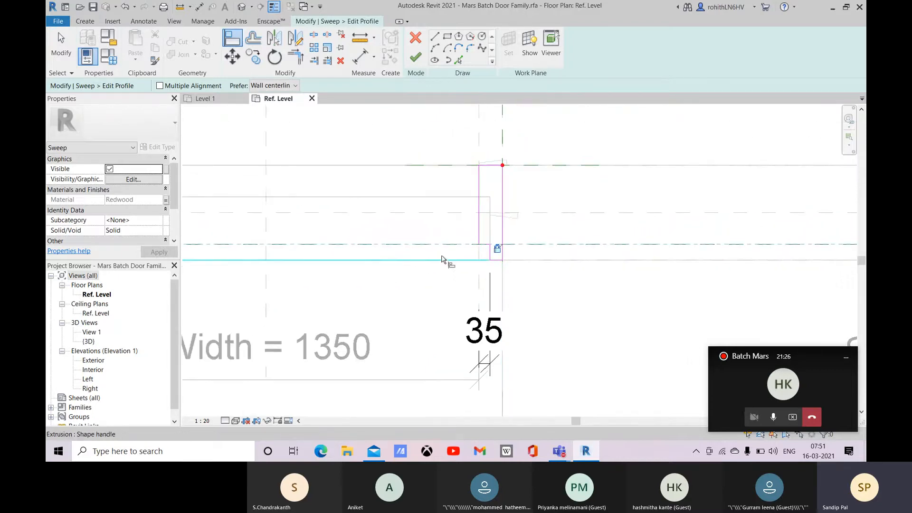
scroll(494, 187, down, 4)
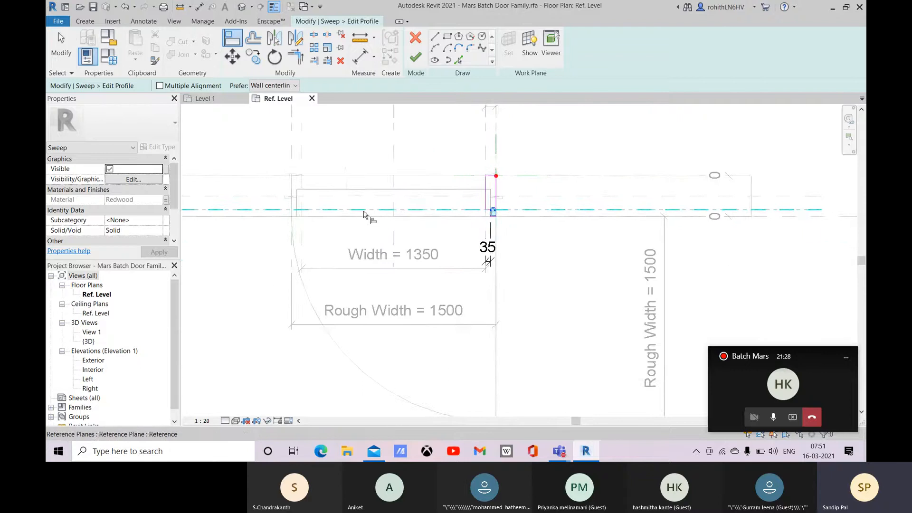
click(364, 214)
middle_drag(364, 214, 371, 230)
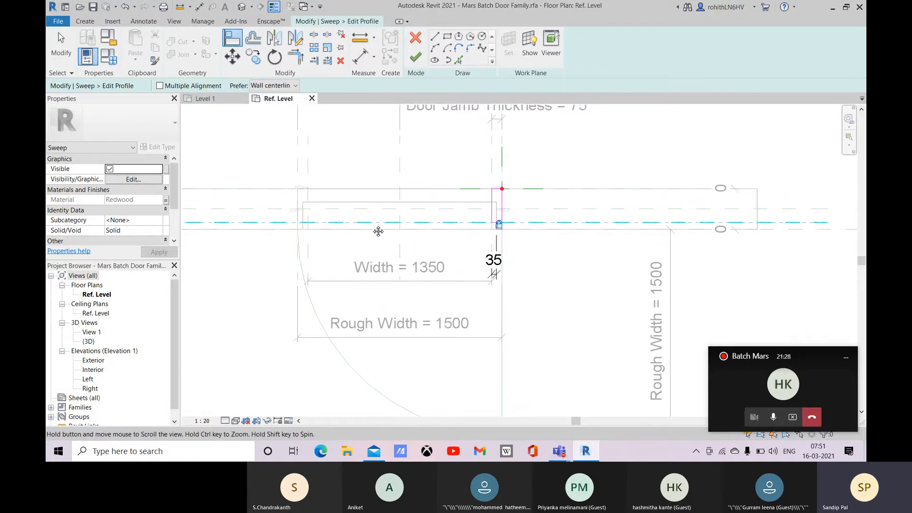
click(416, 57)
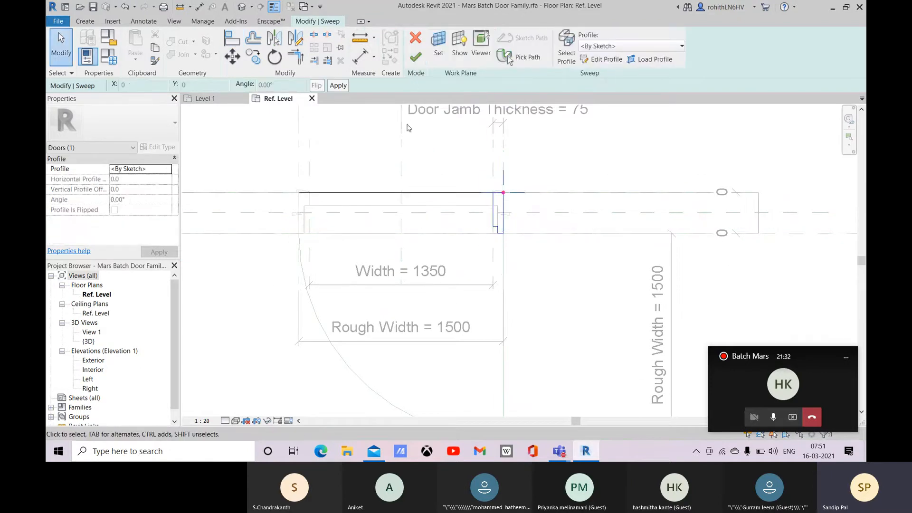
click(416, 58)
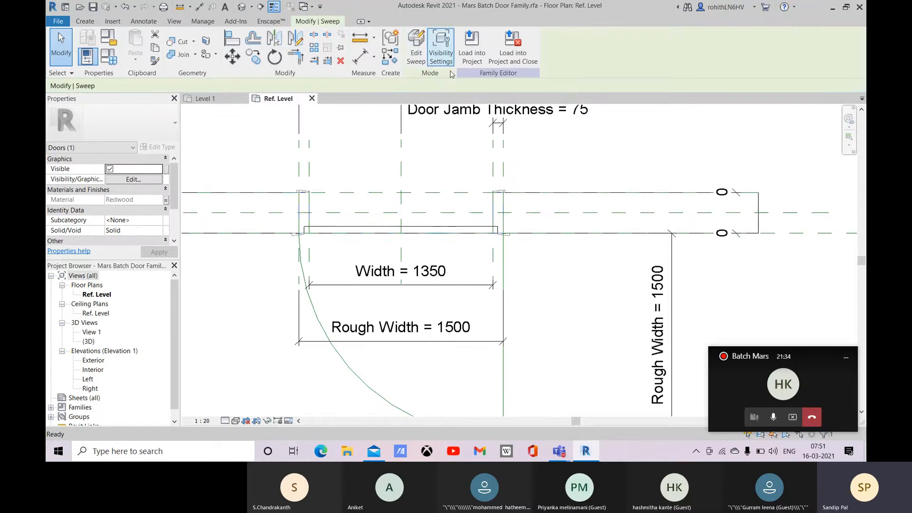
Select the door panel extrusion and examine how its end sits in the jamb rebate
middle_drag(309, 233, 303, 267)
scroll(316, 263, up, 2)
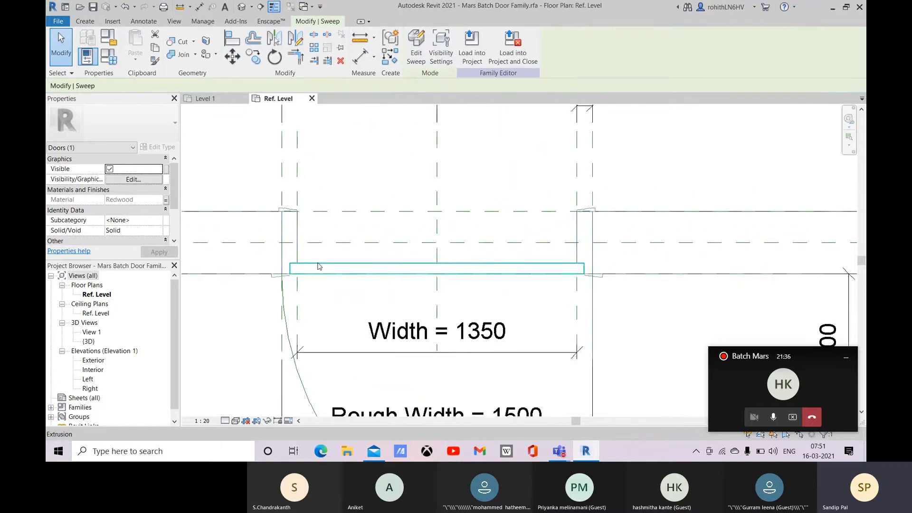
scroll(318, 266, up, 1)
click(317, 265)
scroll(287, 277, up, 1)
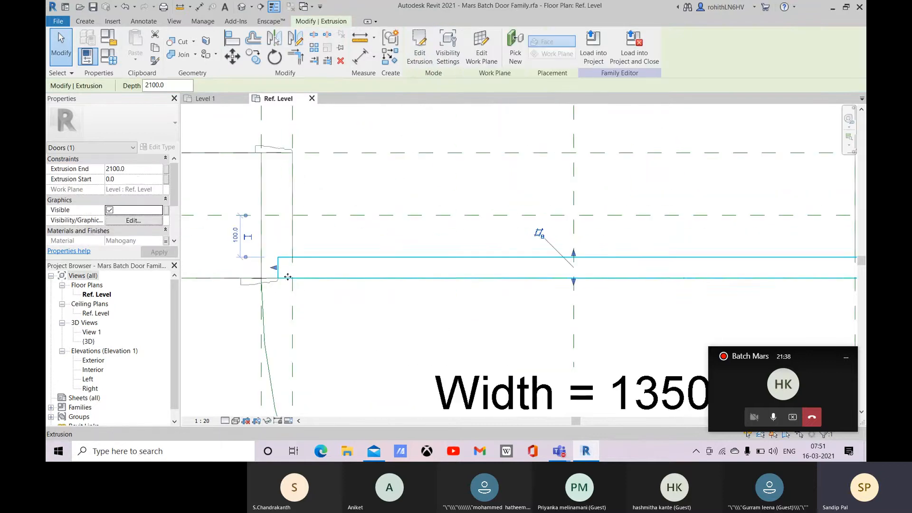
Open the door panel's extrusion sketch, examine how both its ends meet the jamb rebates, and finish the sketch edit
middle_drag(409, 268, 366, 252)
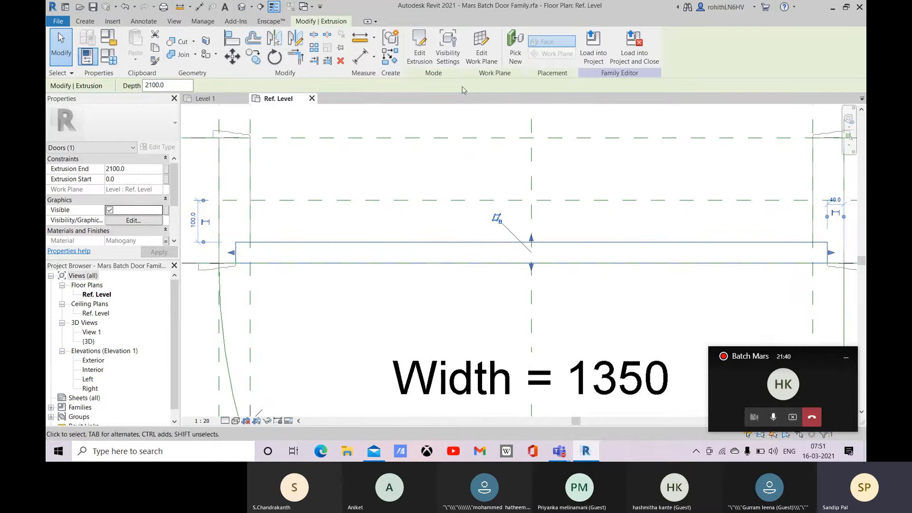
click(419, 46)
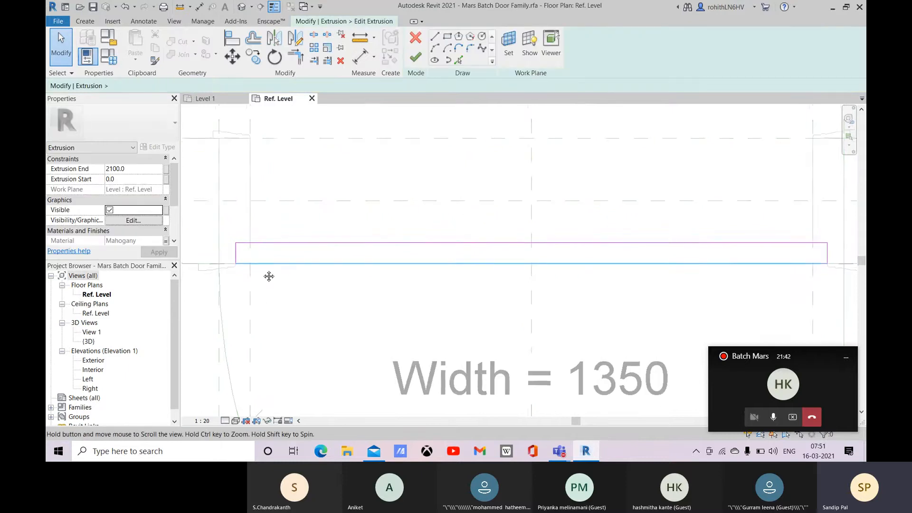
middle_drag(269, 276, 265, 279)
scroll(231, 256, up, 2)
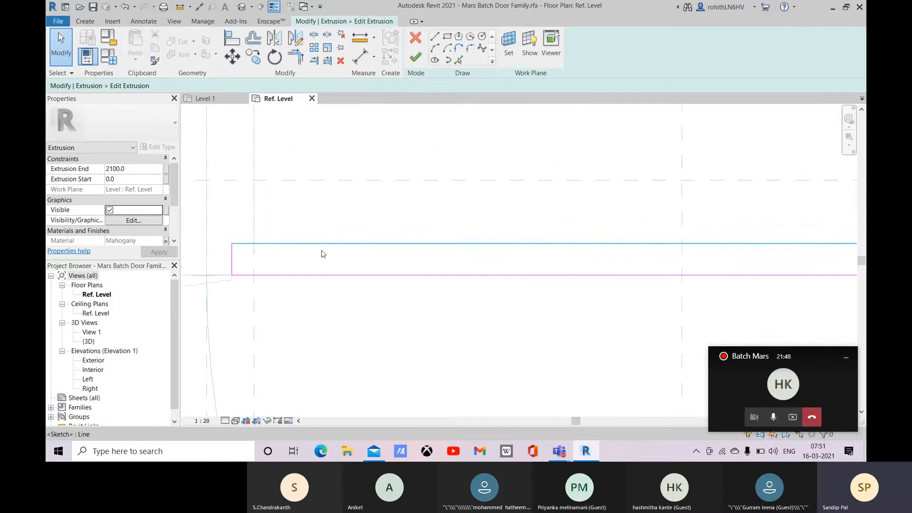
scroll(338, 257, down, 2)
middle_drag(480, 295, 380, 290)
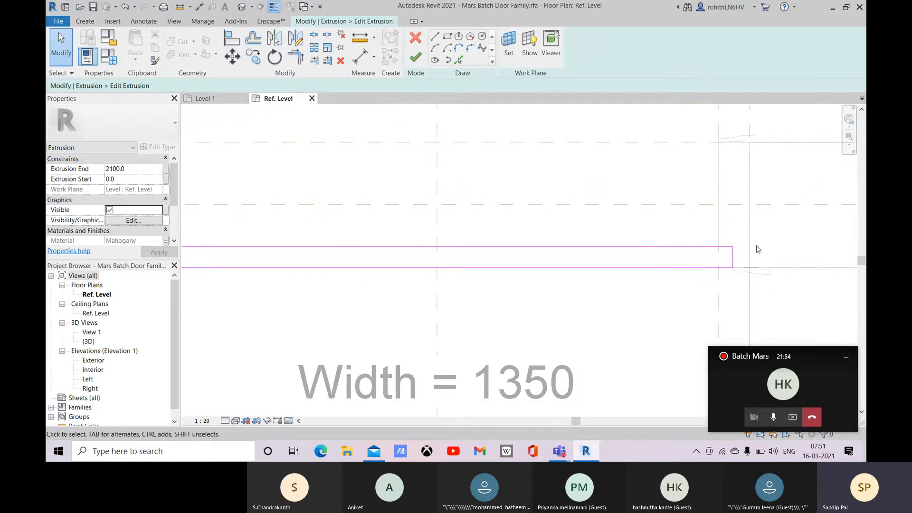
scroll(691, 221, down, 2)
middle_drag(528, 228, 469, 249)
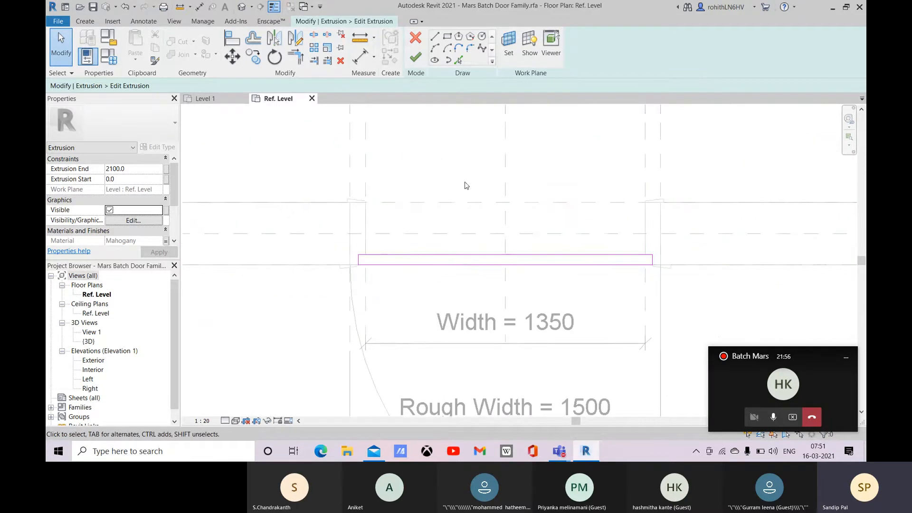
scroll(346, 268, up, 1)
scroll(340, 275, up, 1)
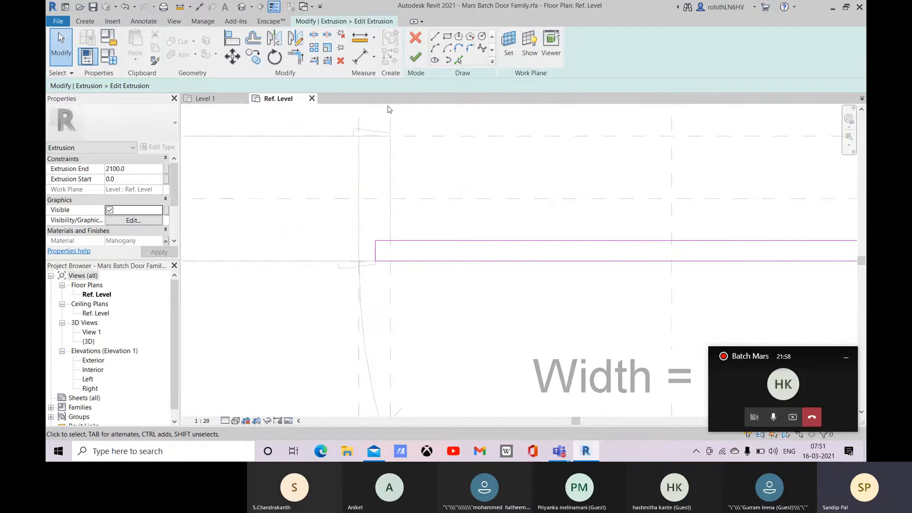
click(416, 57)
Examine how the interior trim meets the jamb and door panel on both sides of the opening, then clear the selection
scroll(338, 271, up, 2)
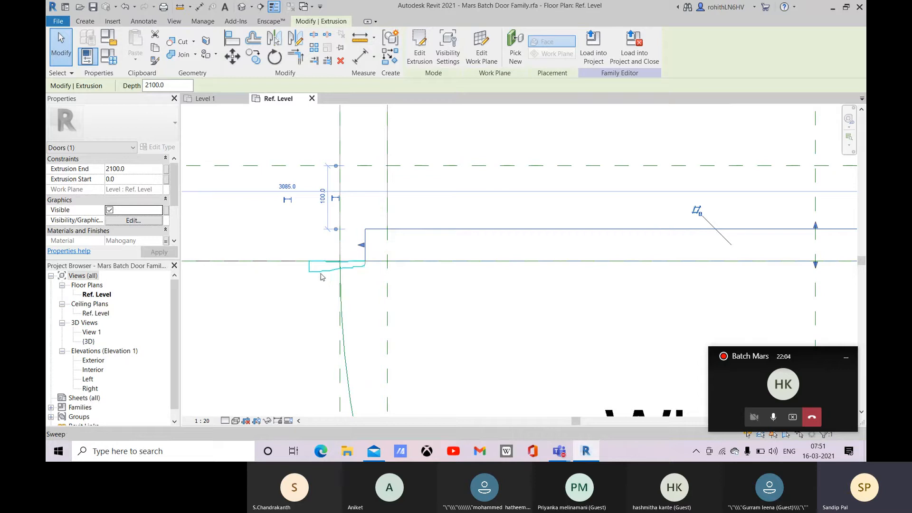
middle_drag(341, 280, 305, 279)
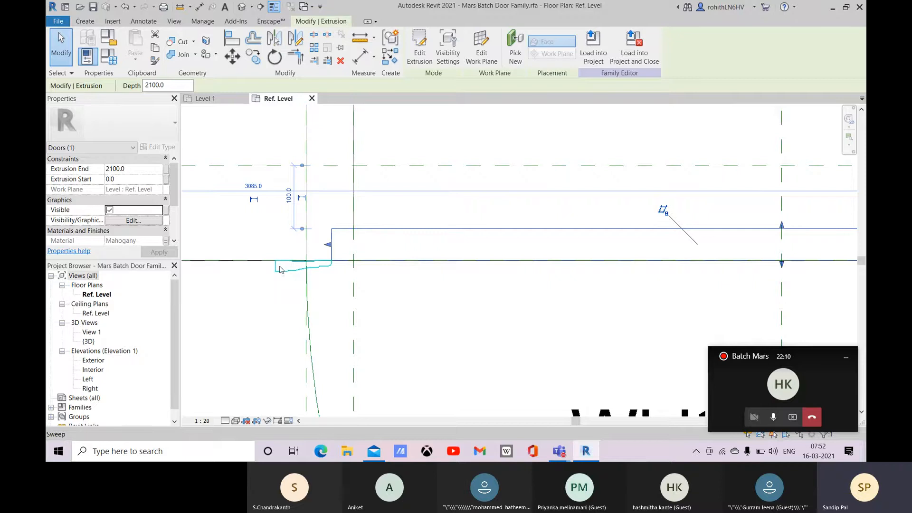
scroll(348, 273, down, 3)
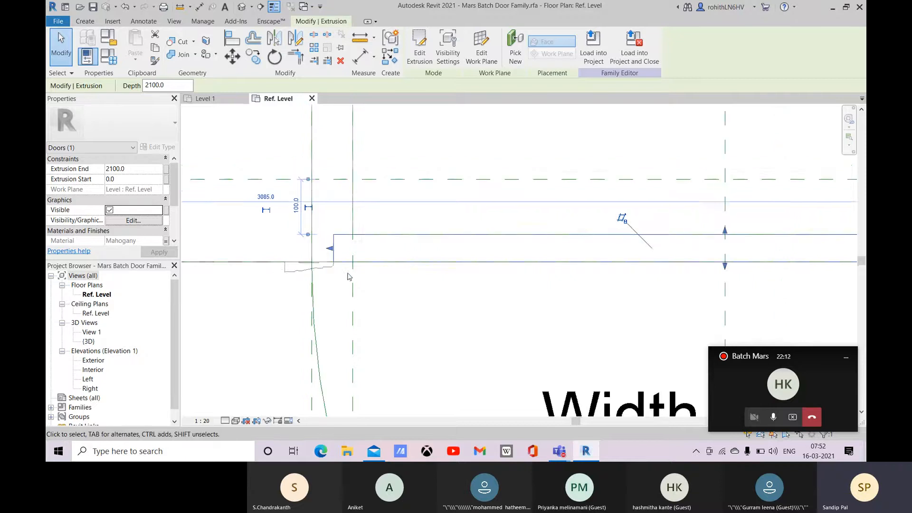
scroll(571, 294, down, 3)
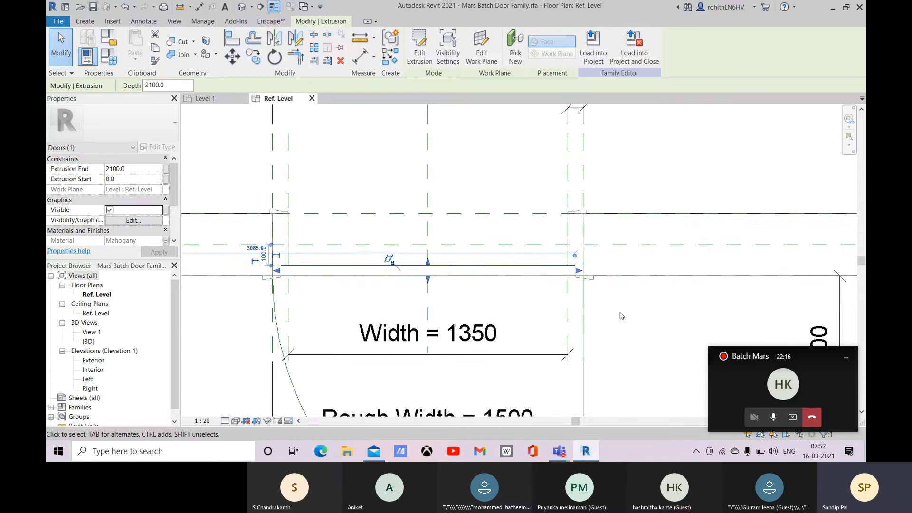
click(622, 315)
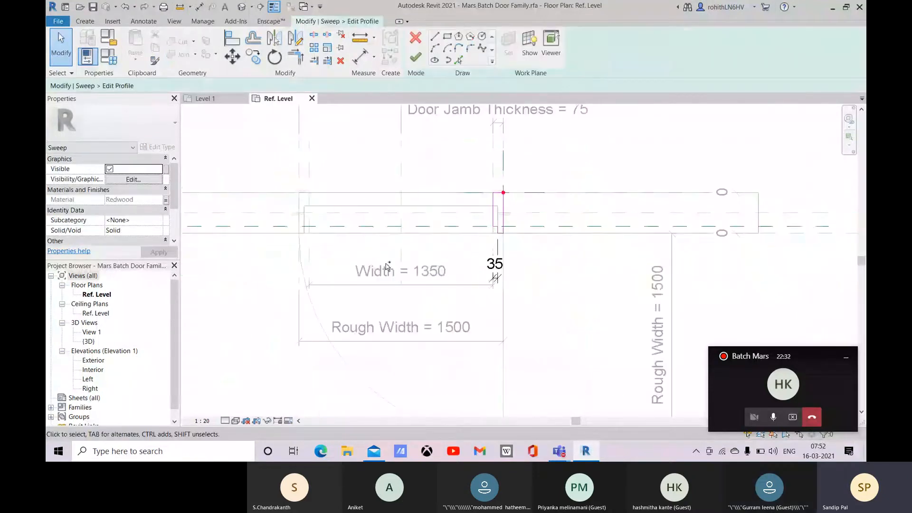
Undo the recent jamb profile edits back to the shorter jamb that ends at the wall's centre reference plane
scroll(387, 267, up, 6)
scroll(387, 267, down, 7)
scroll(387, 267, up, 5)
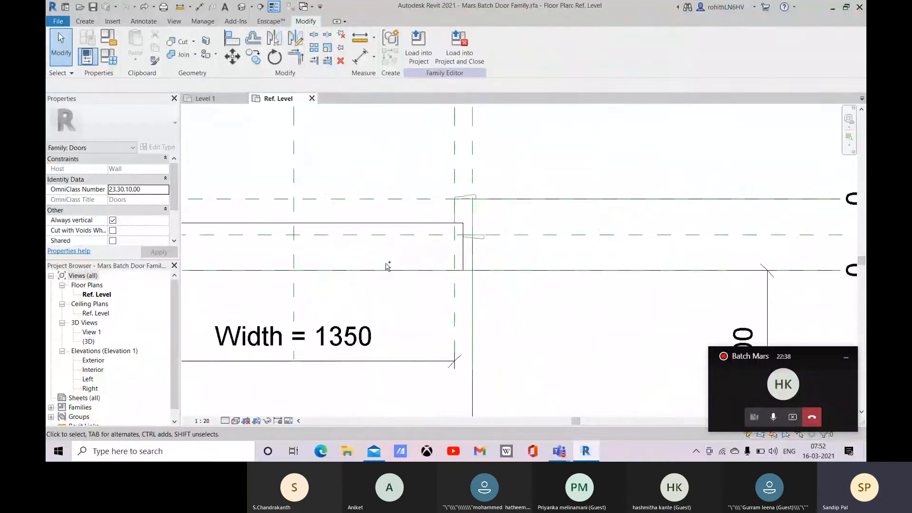
scroll(389, 264, down, 2)
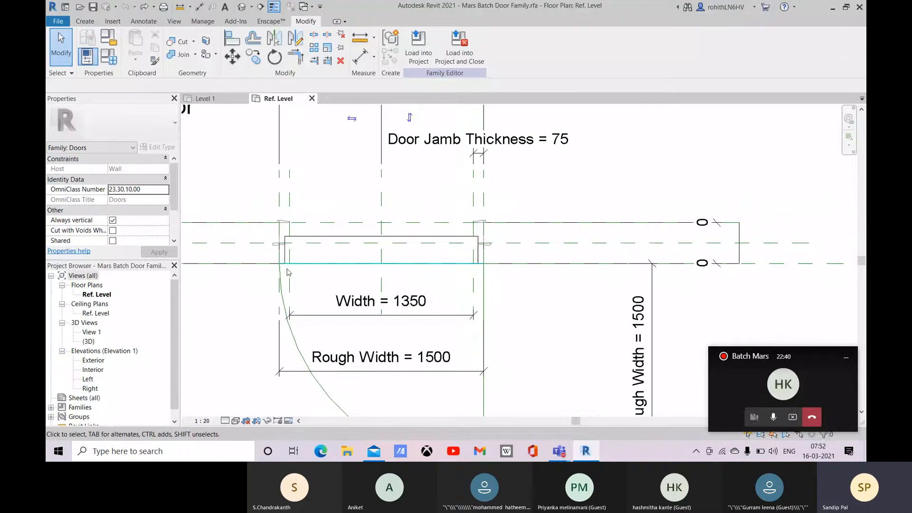
Select the door jamb sweep and examine how its profile meets the door panel and trim at both sides of the opening
middle_drag(318, 245, 336, 245)
scroll(307, 232, up, 3)
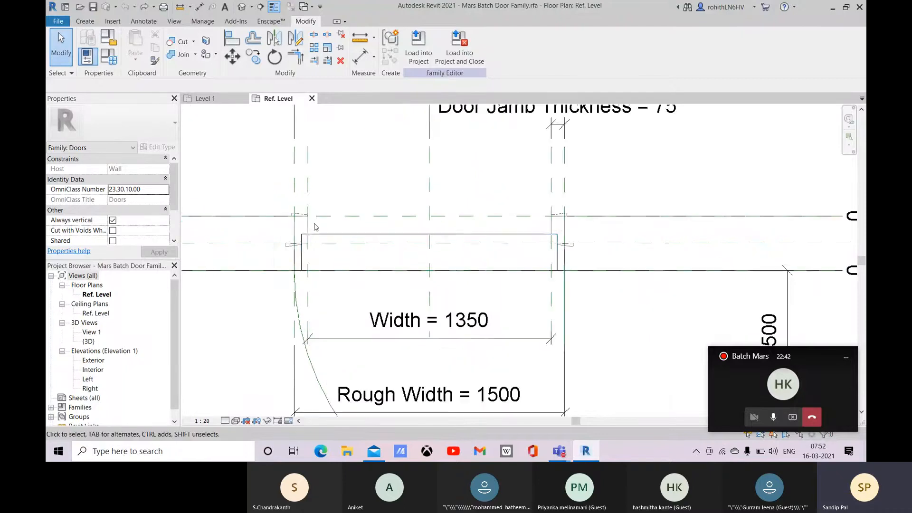
click(288, 230)
scroll(291, 234, up, 2)
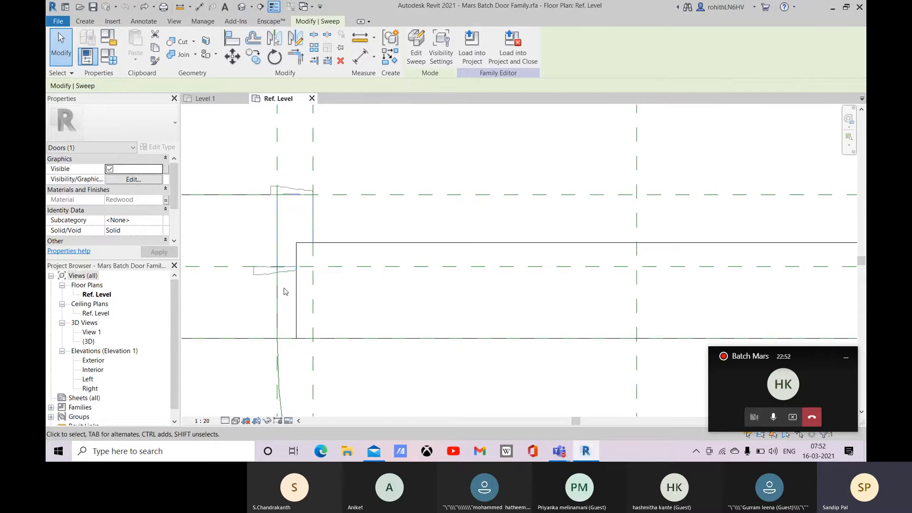
scroll(373, 297, down, 4)
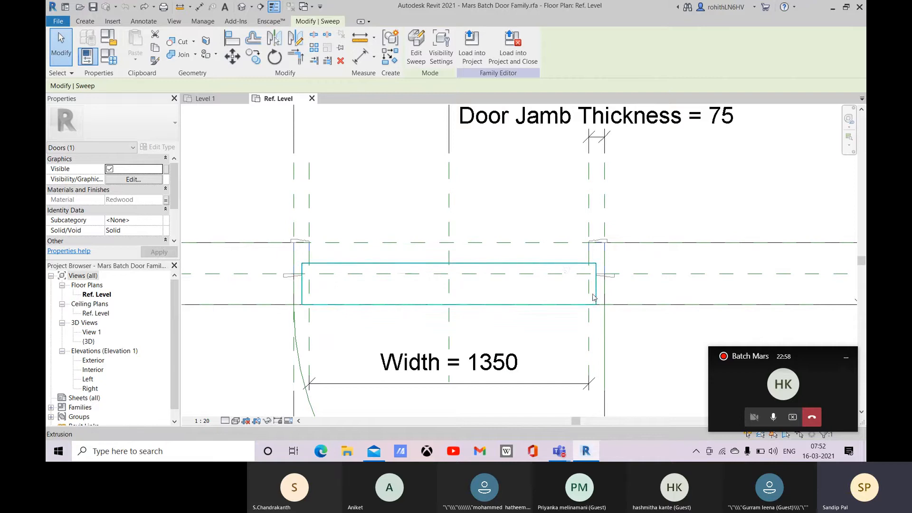
middle_drag(618, 284, 602, 297)
scroll(597, 292, up, 2)
middle_drag(571, 269, 527, 218)
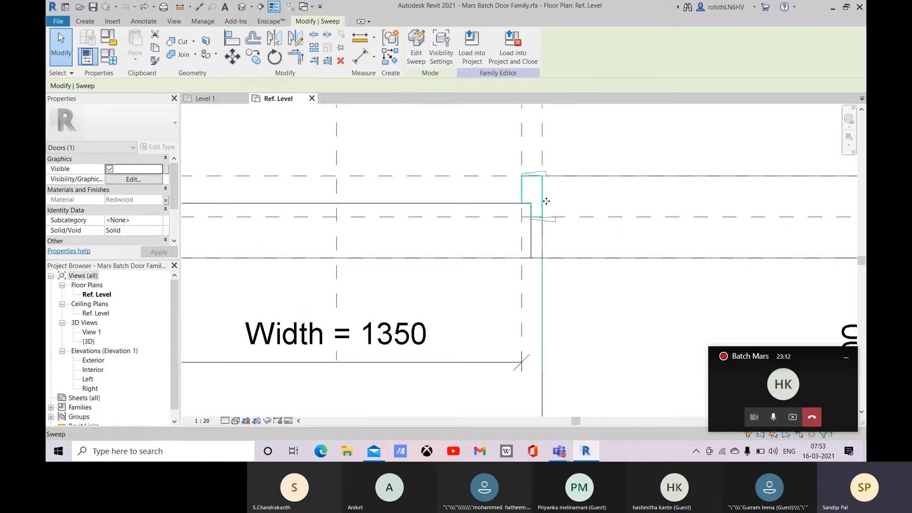
middle_drag(586, 209, 526, 220)
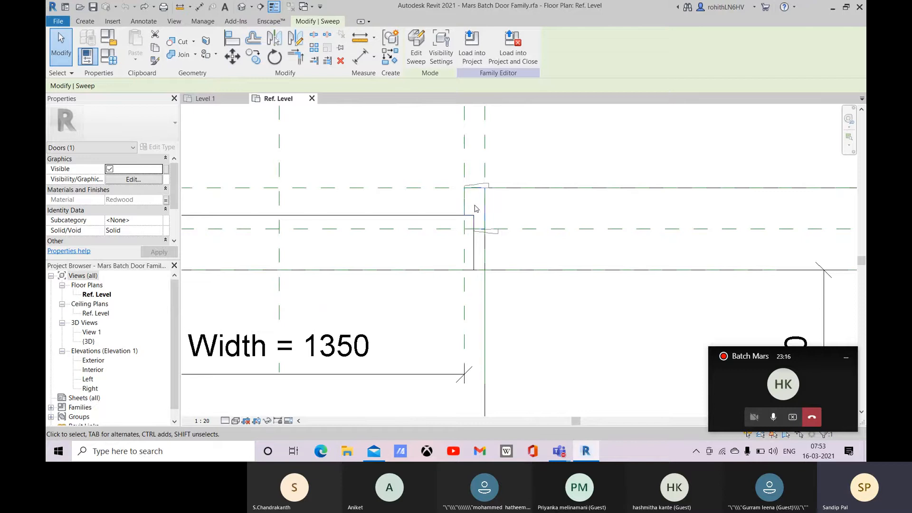
scroll(472, 209, up, 2)
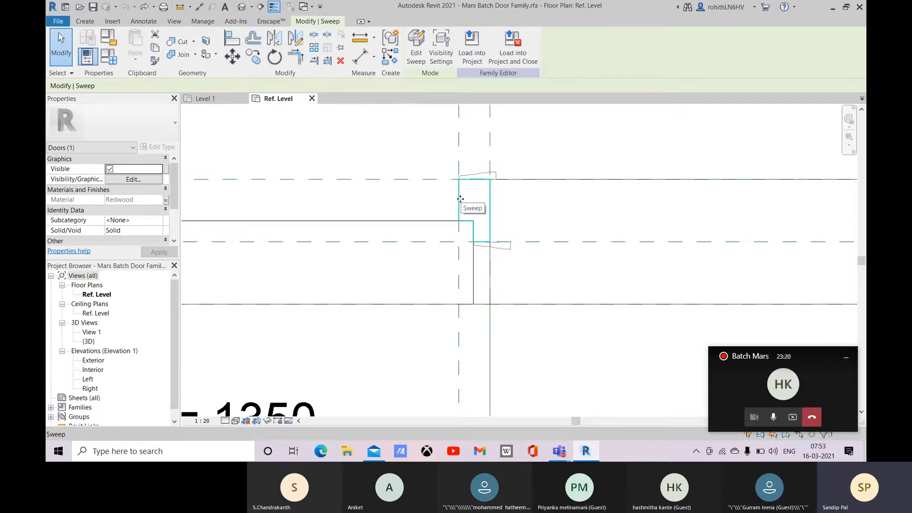
Open the jamb sweep's sketched profile for editing at the jamb opposite the door swing's arc
click(421, 54)
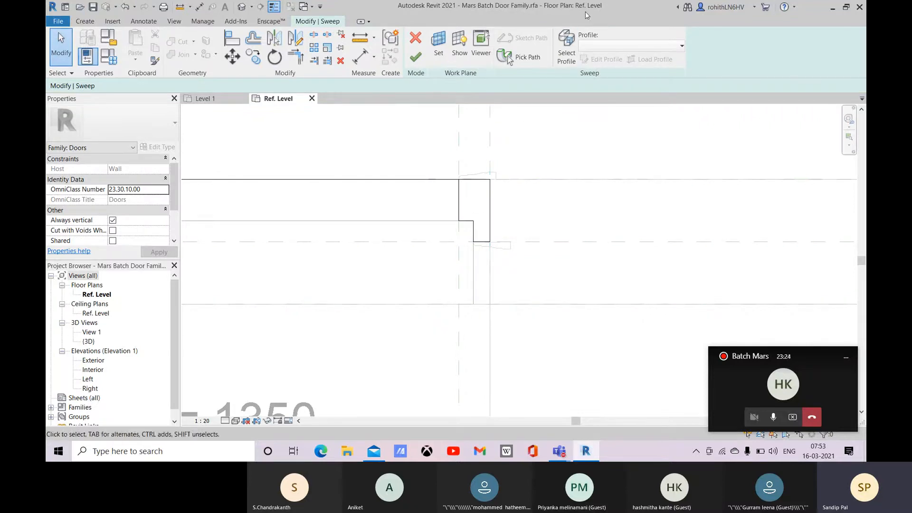
click(566, 47)
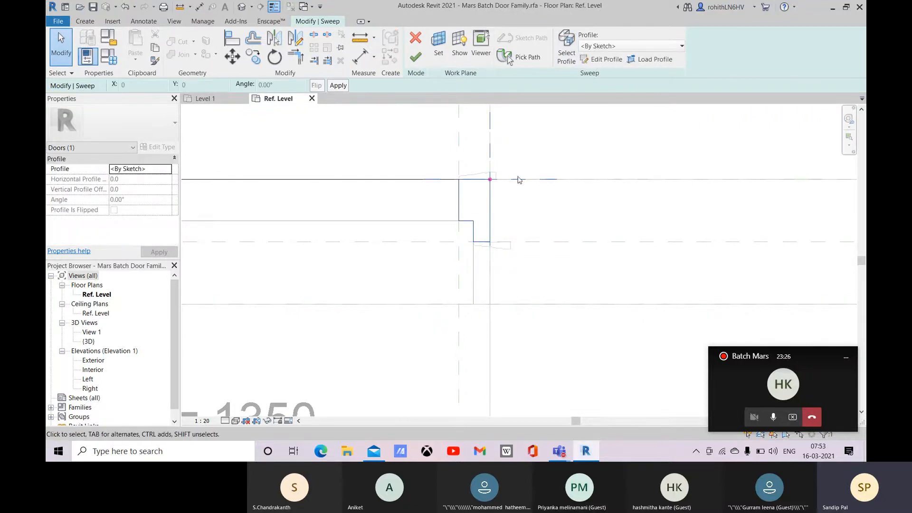
click(603, 59)
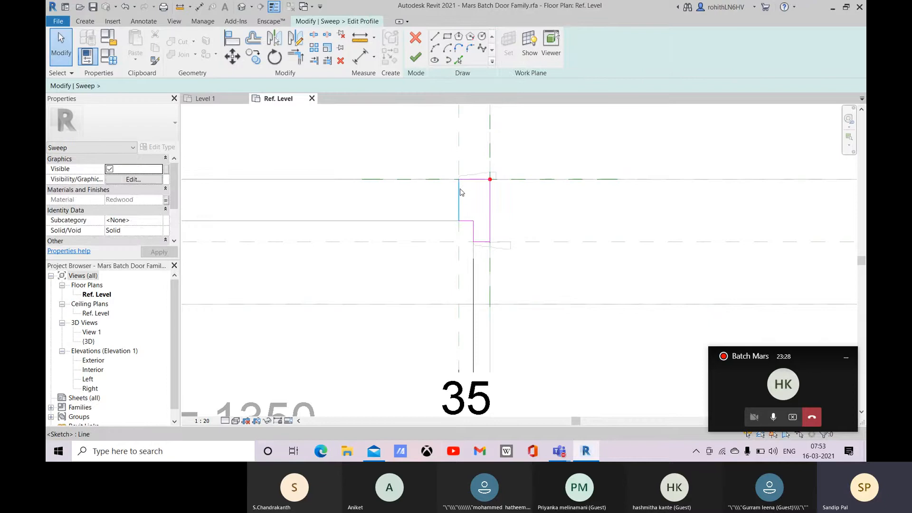
scroll(490, 180, up, 1)
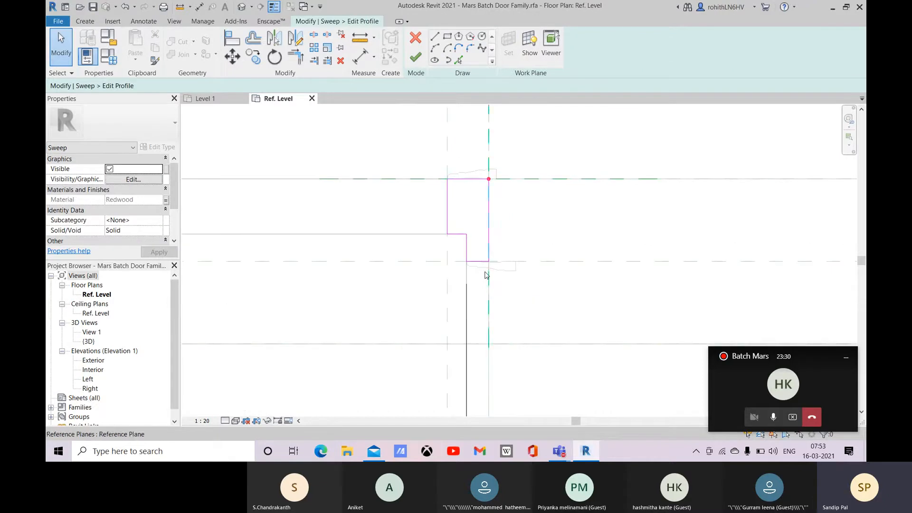
scroll(485, 271, up, 2)
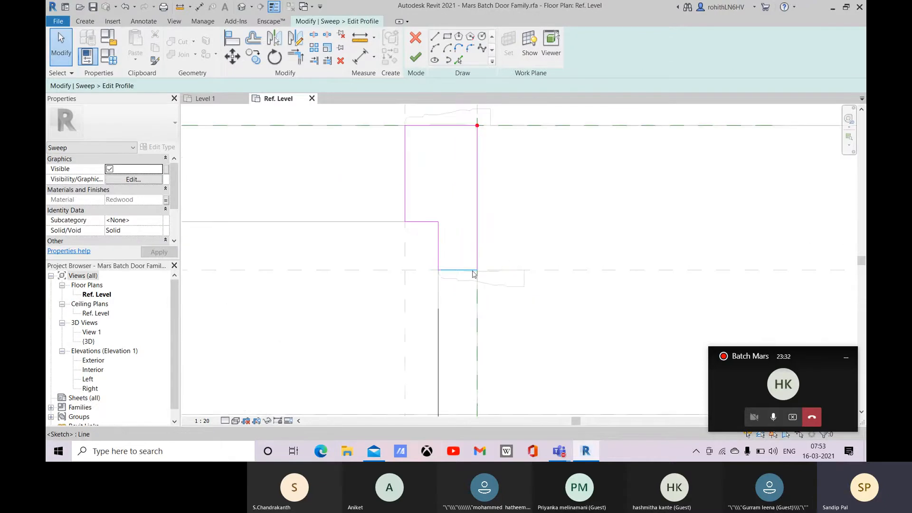
scroll(455, 273, up, 1)
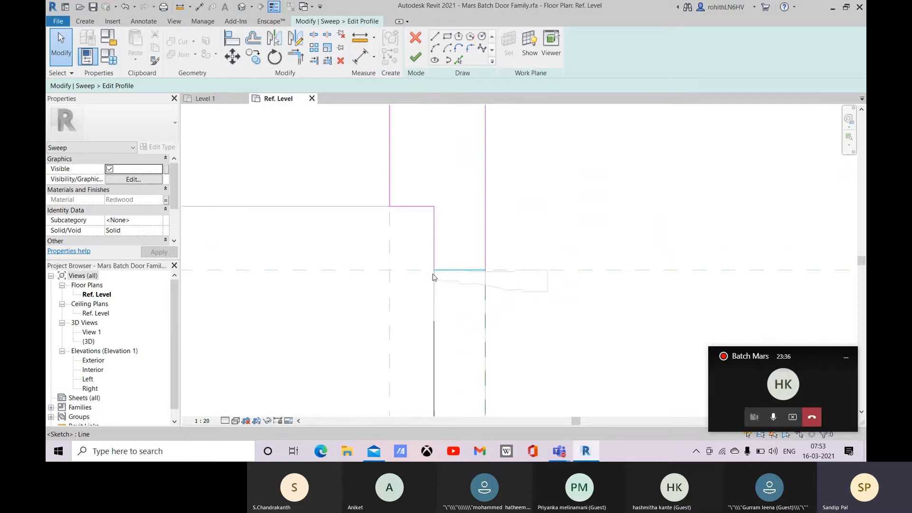
scroll(466, 309, down, 2)
middle_drag(472, 345, 477, 256)
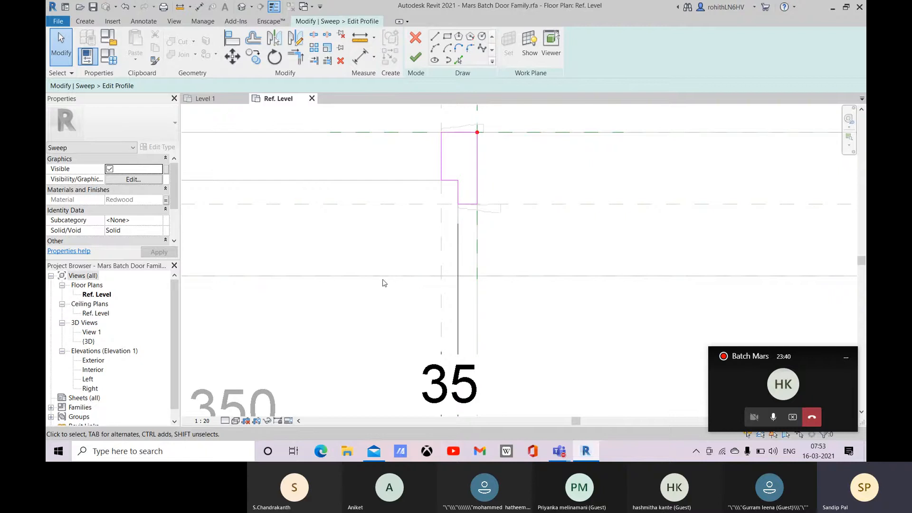
Select the profile's short end line on the wall's centre reference plane and examine its alignment locks and distance to the wall faces
click(466, 205)
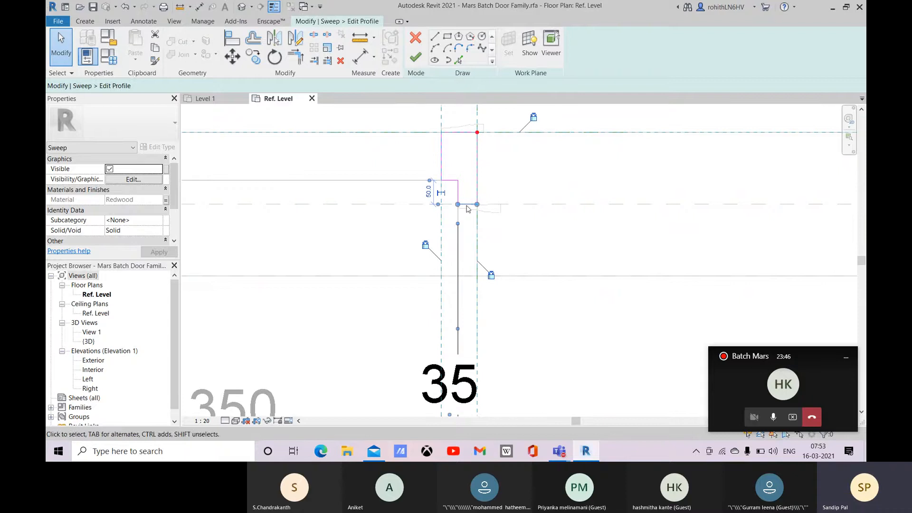
scroll(373, 278, up, 1)
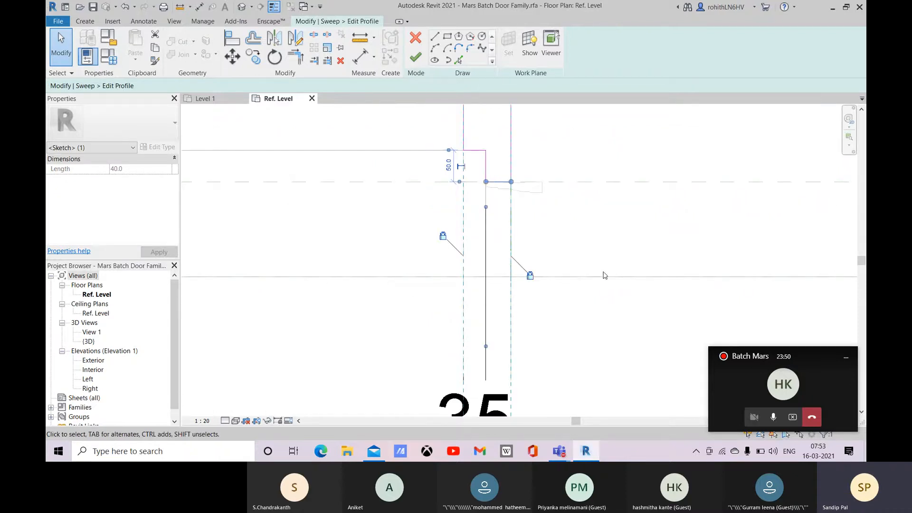
scroll(641, 271, down, 1)
middle_drag(641, 272, 437, 288)
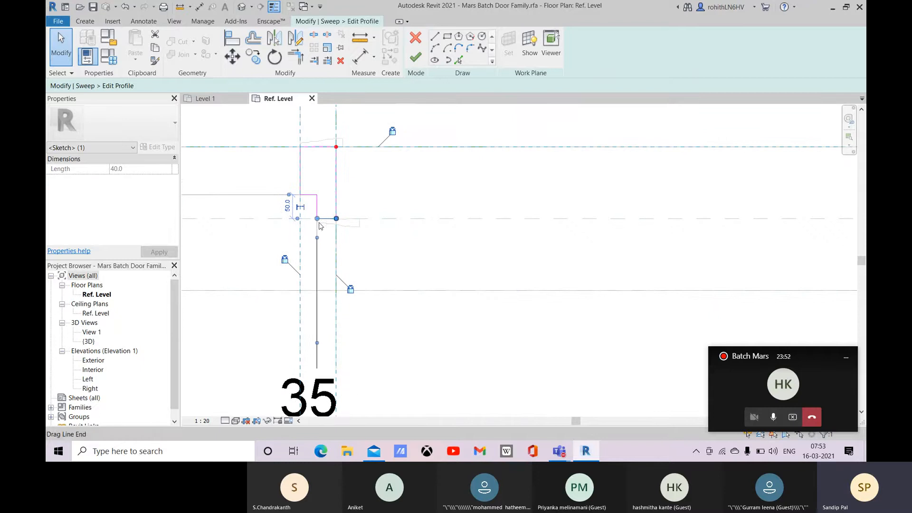
scroll(326, 219, up, 2)
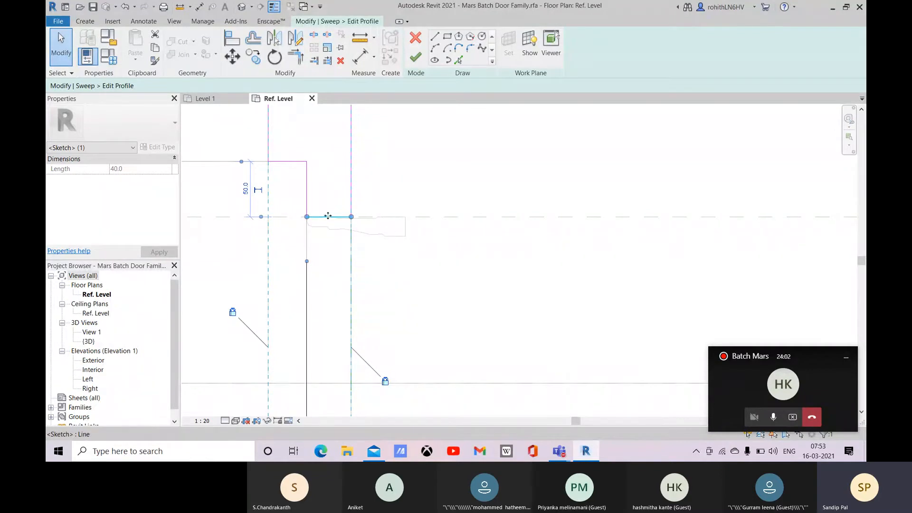
scroll(361, 228, down, 2)
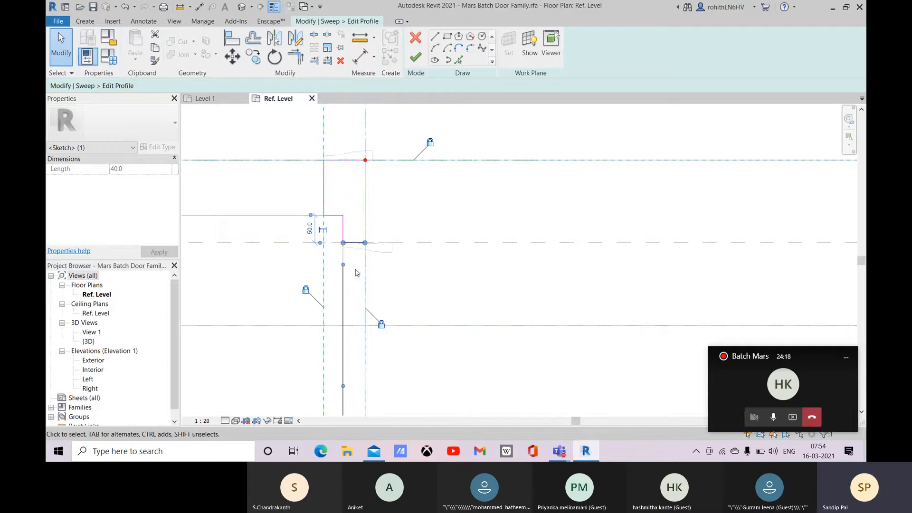
scroll(357, 272, down, 1)
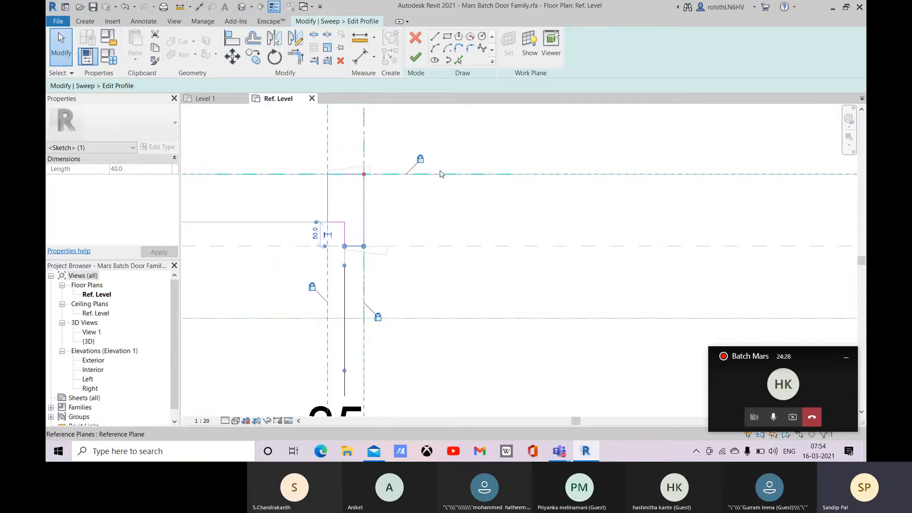
mouse_move(396, 184)
middle_down()
mouse_move(400, 249)
mouse_move(389, 240)
middle_up()
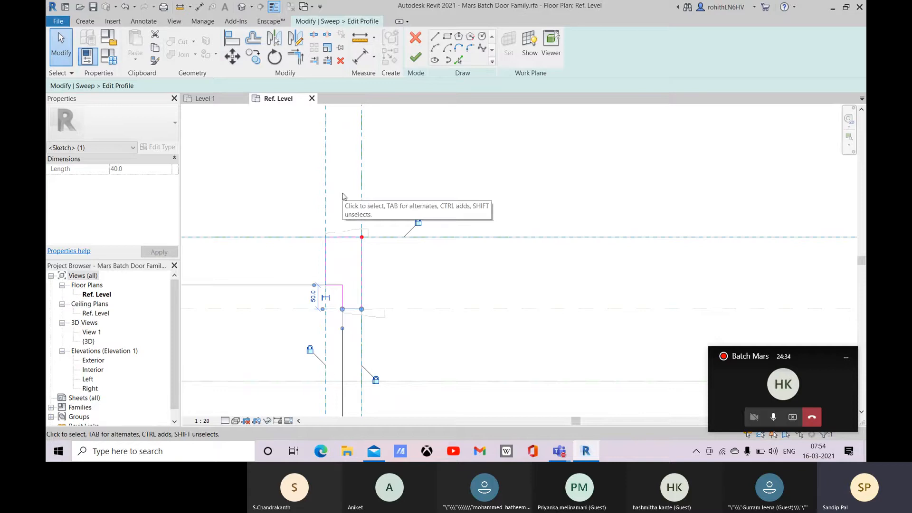
middle_drag(393, 362, 425, 284)
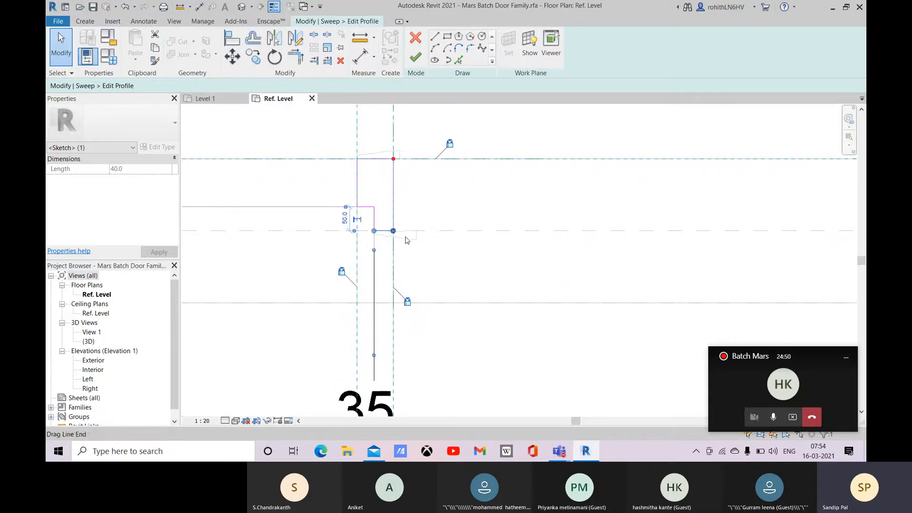
scroll(379, 233, up, 1)
scroll(379, 233, down, 4)
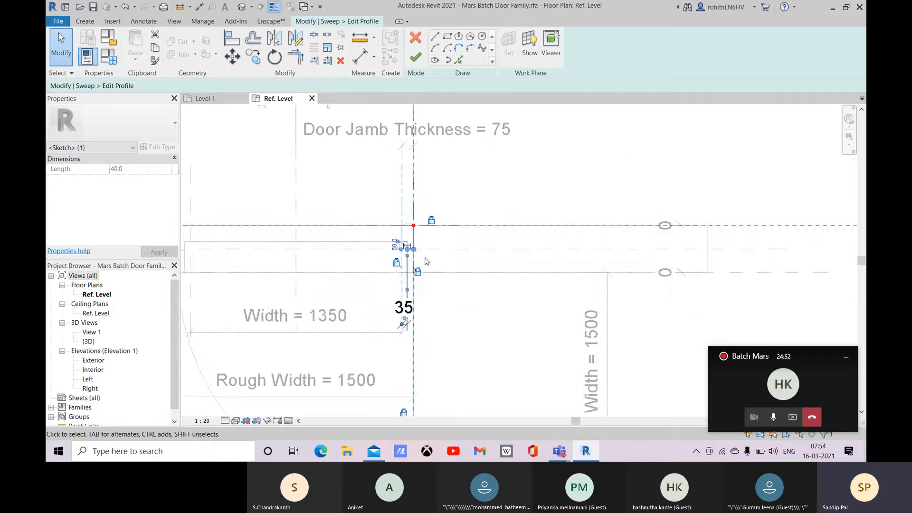
Align the jamb profile's short end line to the Interior reference plane at the wall's interior face
click(234, 43)
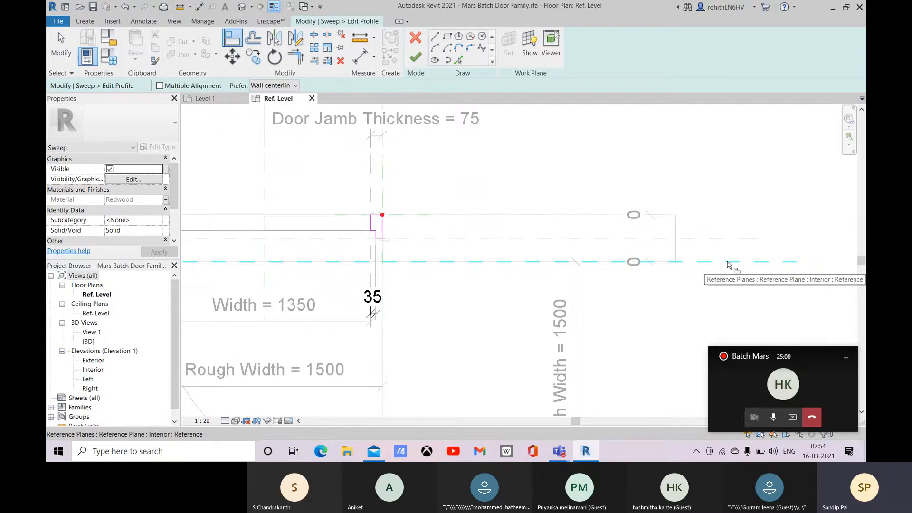
click(730, 265)
scroll(382, 240, up, 3)
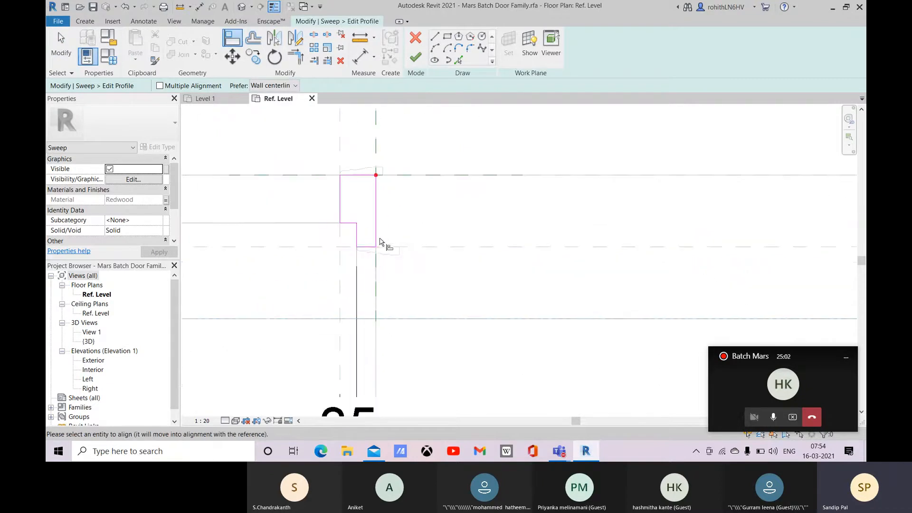
click(366, 249)
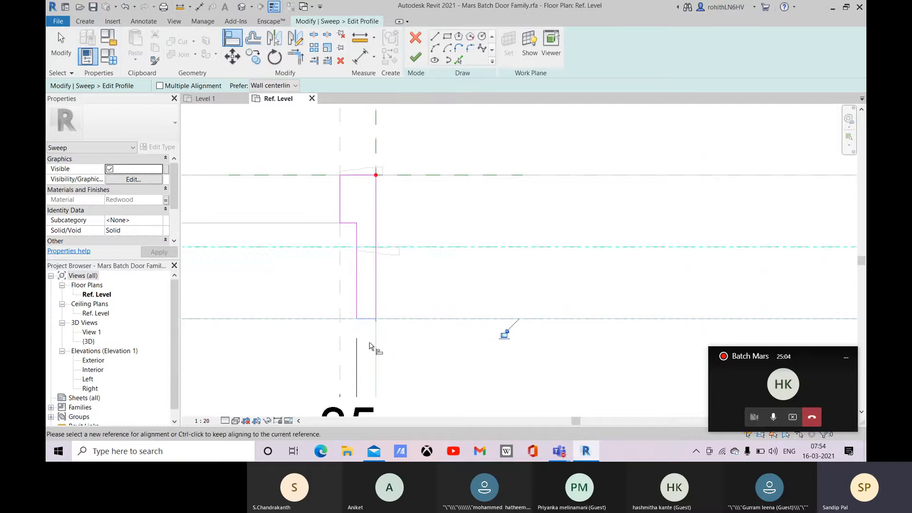
Lock the profile end line's alignment to the Interior reference plane and leave the Align command
scroll(362, 230, up, 1)
scroll(361, 230, up, 1)
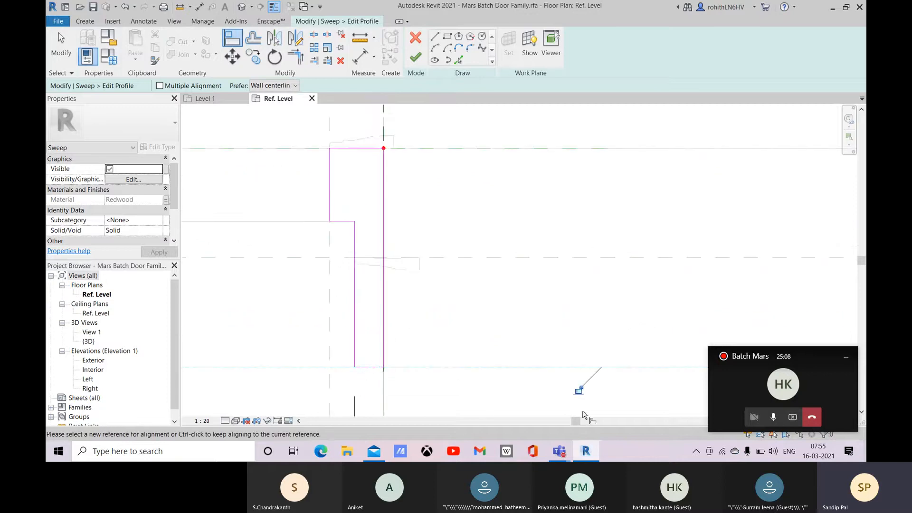
click(386, 371)
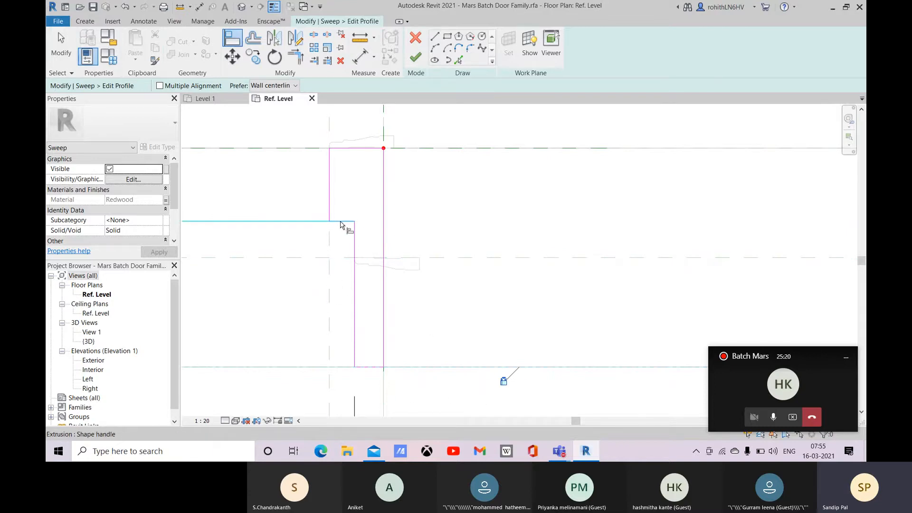
click(386, 360)
click(346, 224)
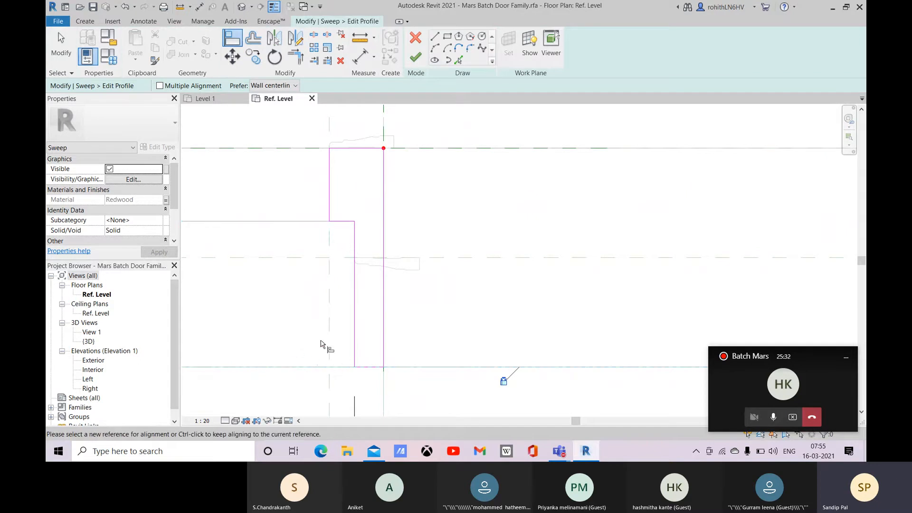
scroll(321, 344, down, 2)
scroll(331, 360, up, 1)
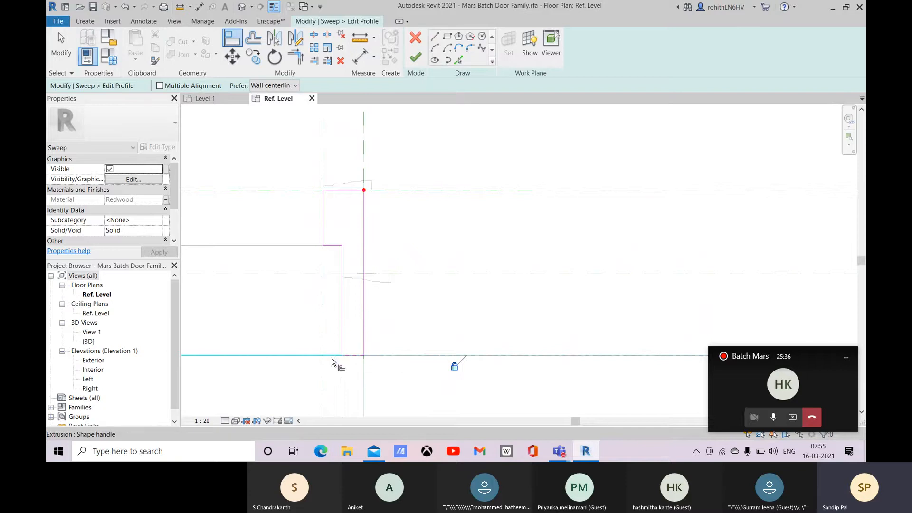
right_click(431, 231)
click(448, 233)
right_click(437, 236)
click(447, 238)
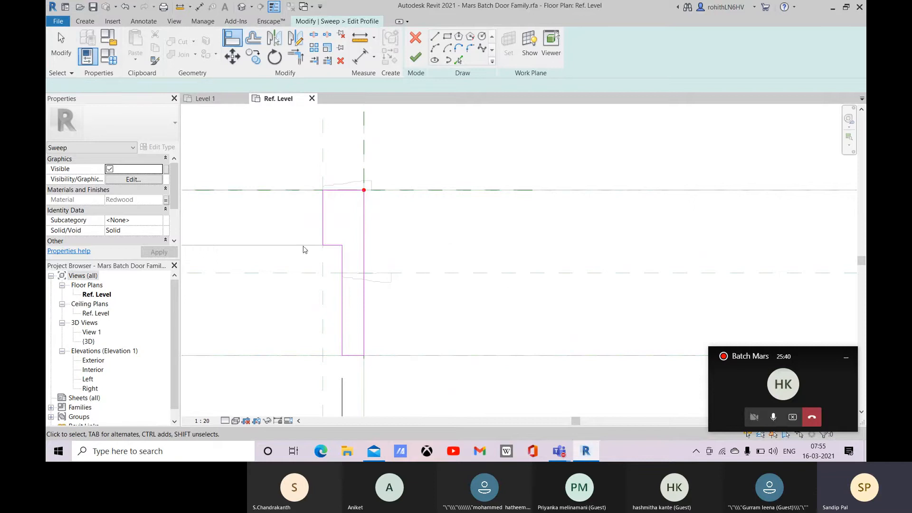
Move the profile's 35 mm rebate line toward the interior face and set its distance from the Interior reference plane to 50 mm
click(335, 246)
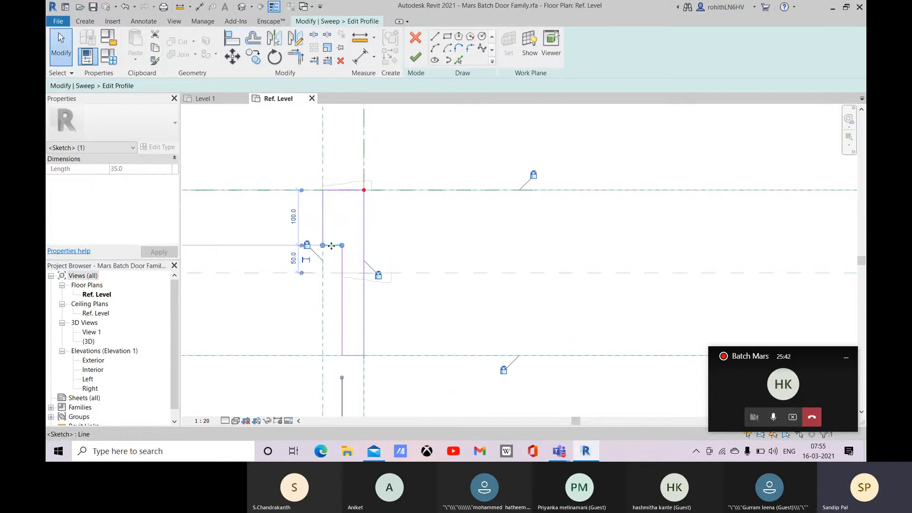
drag(331, 247, 329, 334)
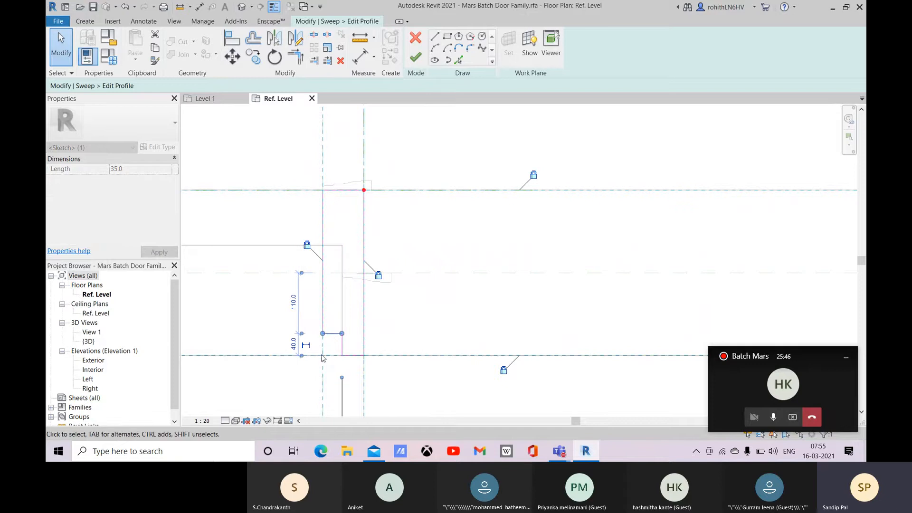
click(294, 344)
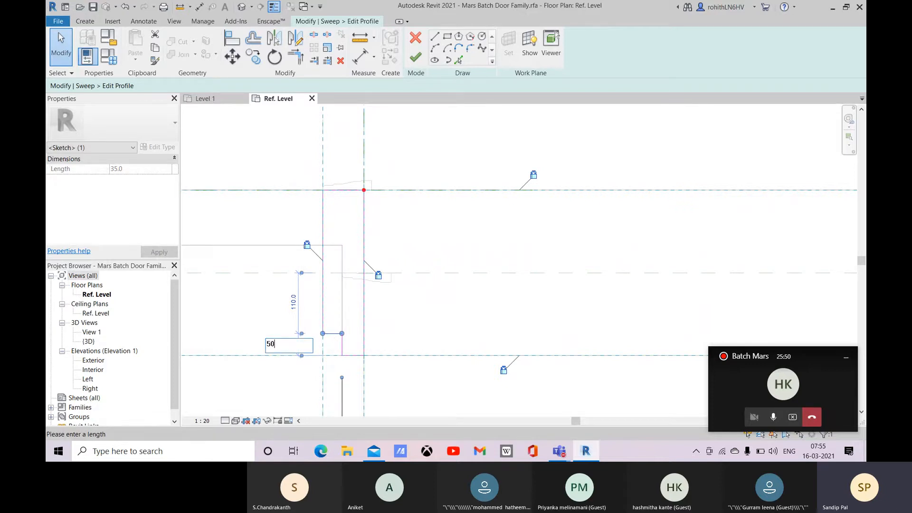
key(Return)
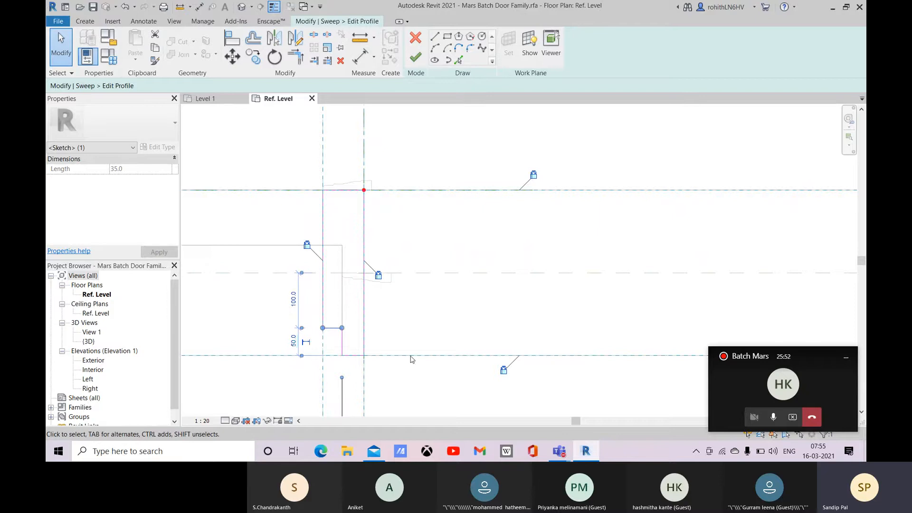
click(464, 312)
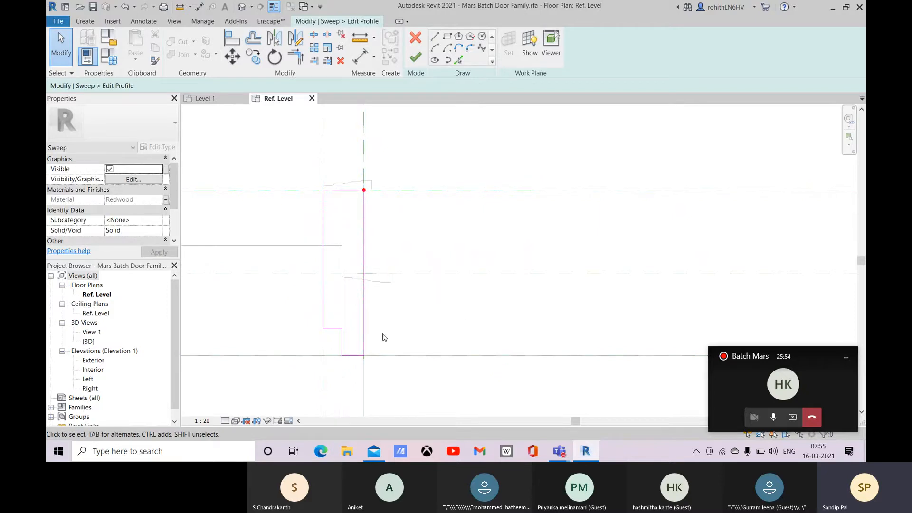
scroll(383, 334, down, 2)
middle_drag(301, 374, 441, 342)
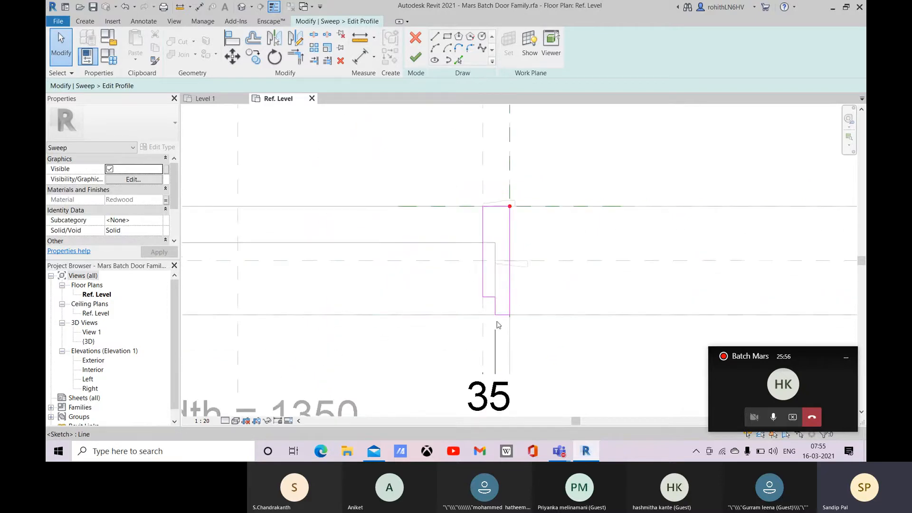
middle_drag(501, 304, 462, 318)
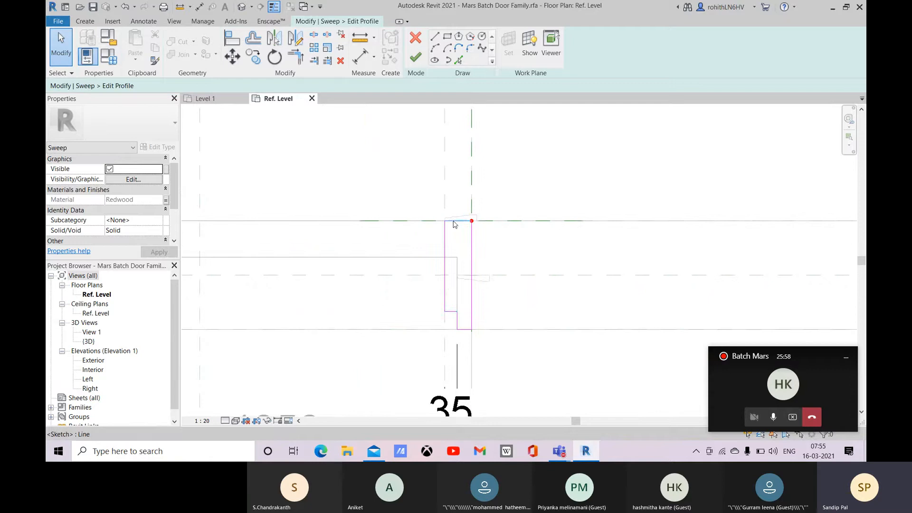
scroll(450, 316, up, 1)
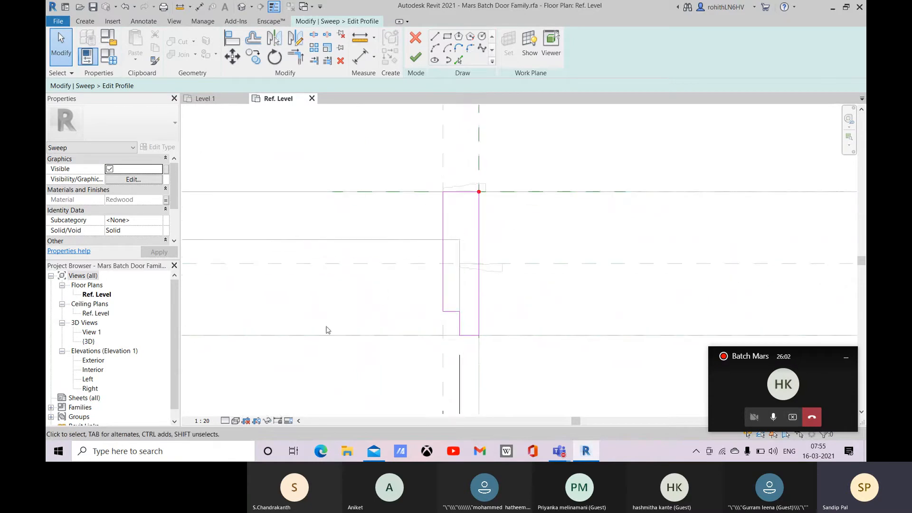
click(360, 56)
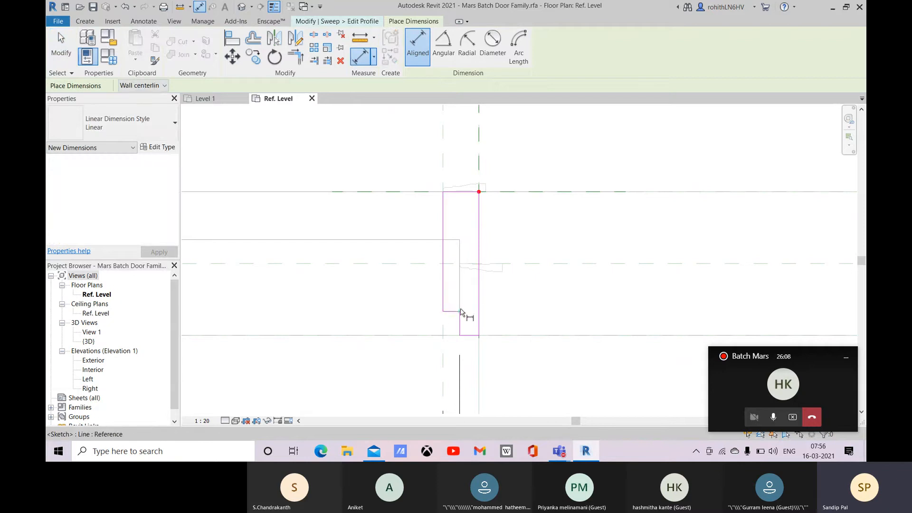
scroll(444, 304, up, 2)
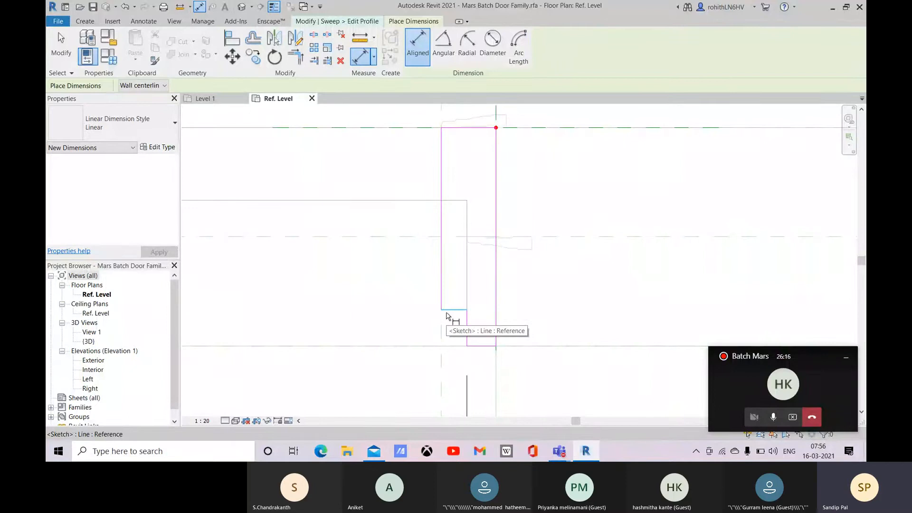
right_click(576, 262)
click(590, 267)
right_click(562, 276)
click(578, 273)
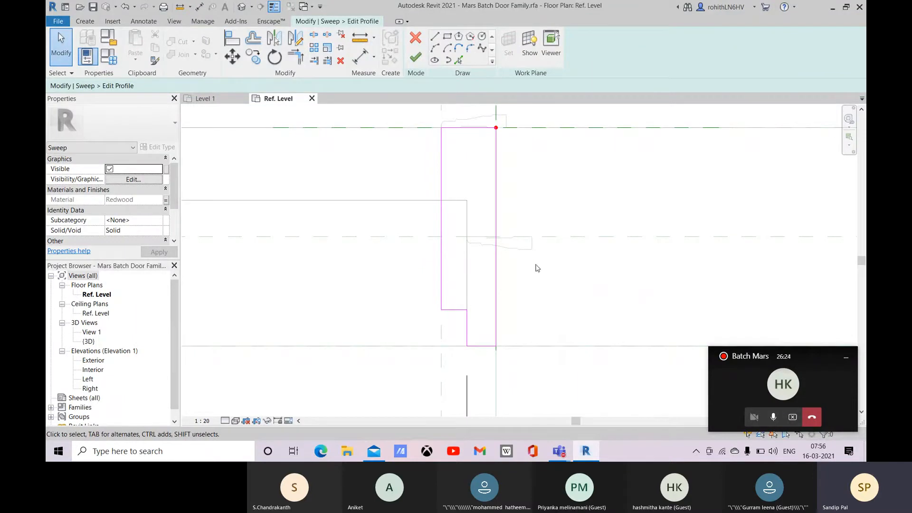
Examine the reshaped jamb profile against the door panel, the opposite jamb and the width dimensions
scroll(406, 294, down, 2)
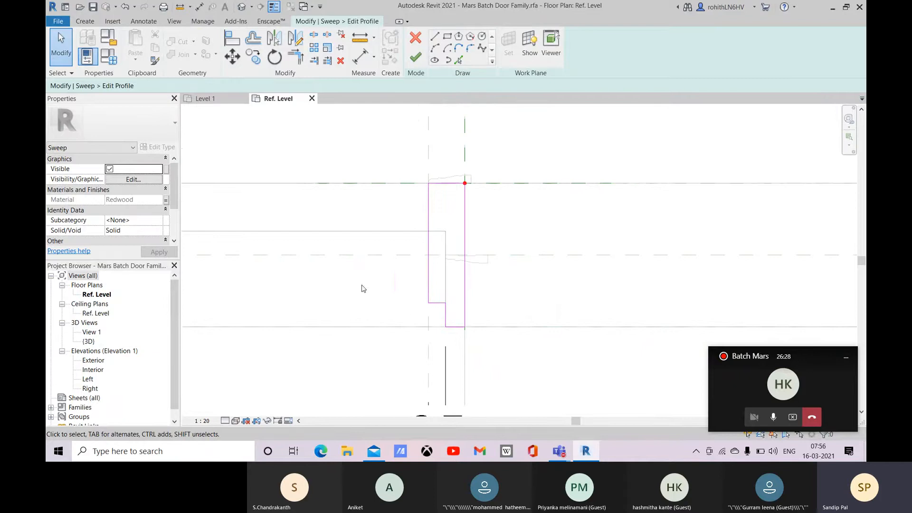
scroll(364, 288, down, 2)
middle_drag(313, 291, 485, 273)
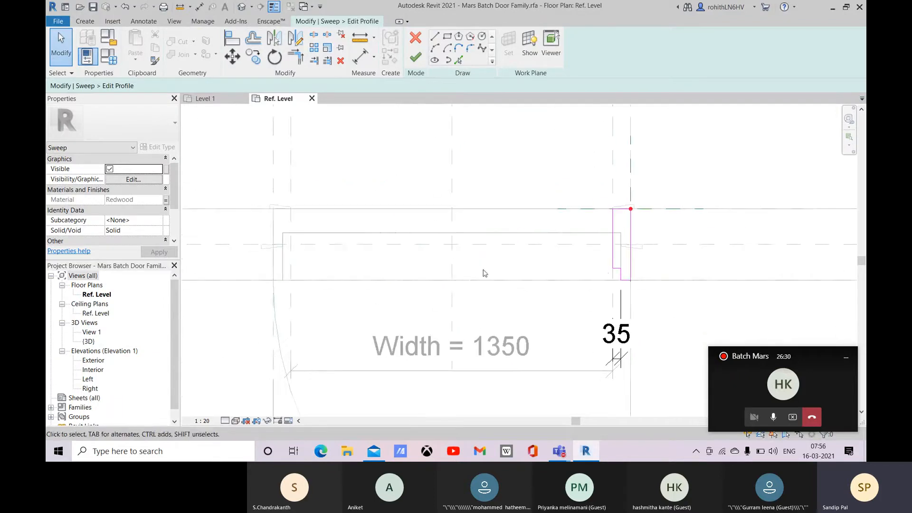
scroll(192, 266, down, 2)
middle_drag(314, 278, 407, 283)
scroll(541, 262, up, 3)
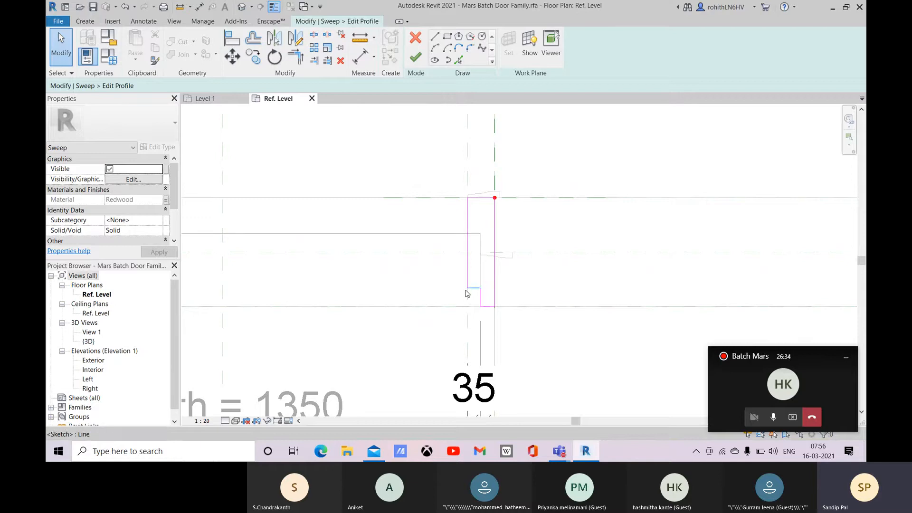
scroll(409, 280, down, 1)
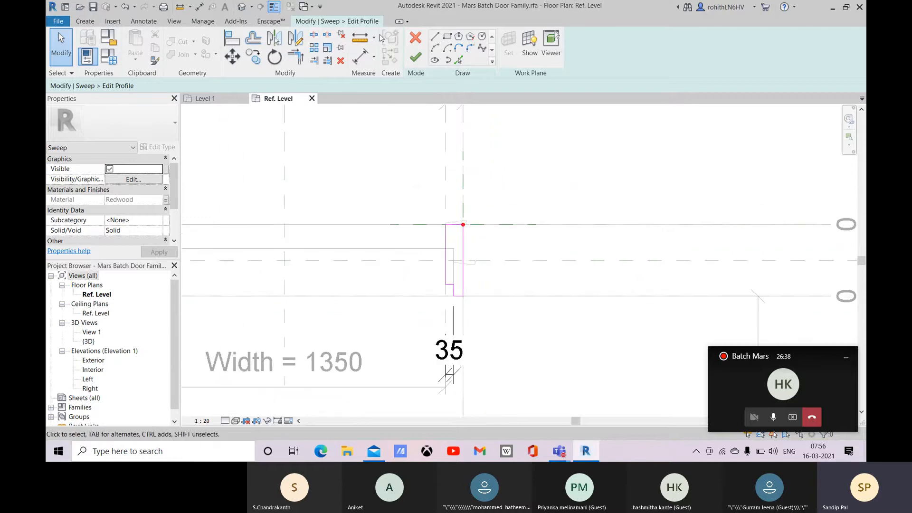
scroll(382, 241, down, 1)
middle_drag(374, 281, 536, 296)
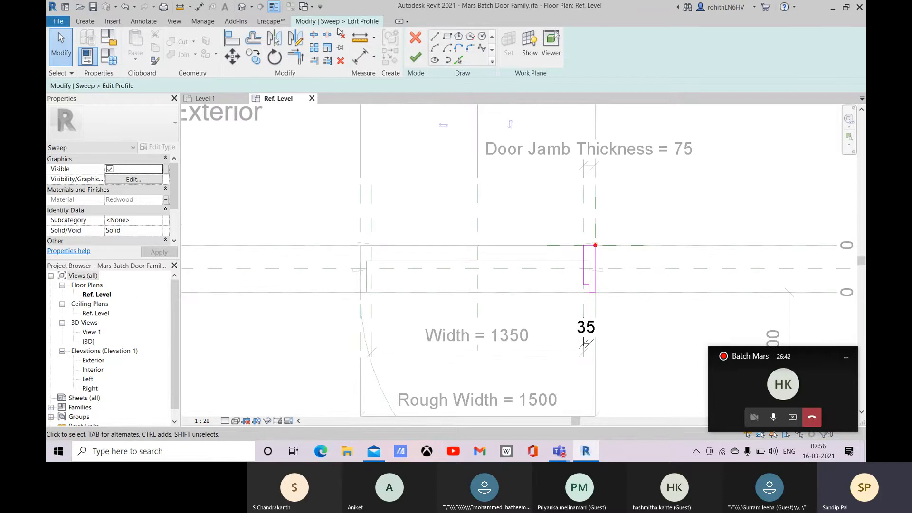
middle_drag(407, 205, 409, 195)
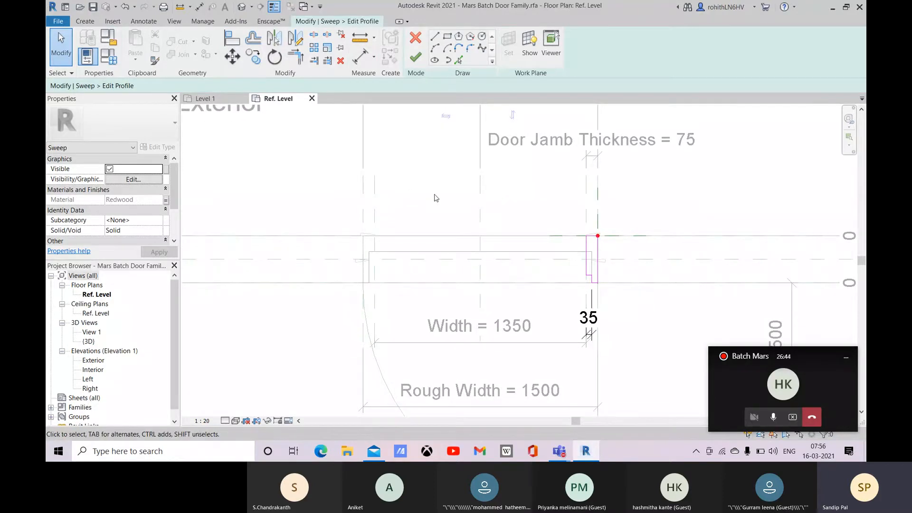
Draw a horizontal reference plane in line with the rebate line, running past both ends of the wall
key(r)
key(p)
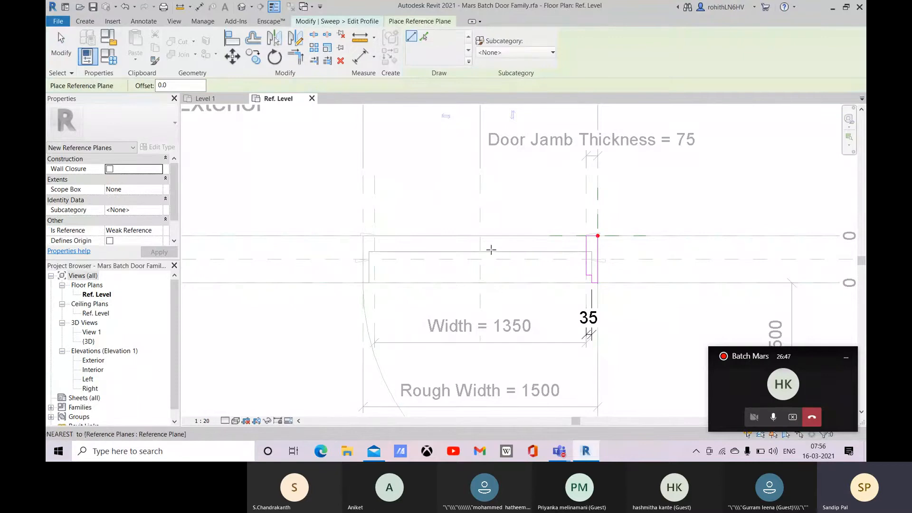
middle_drag(491, 249, 160, 244)
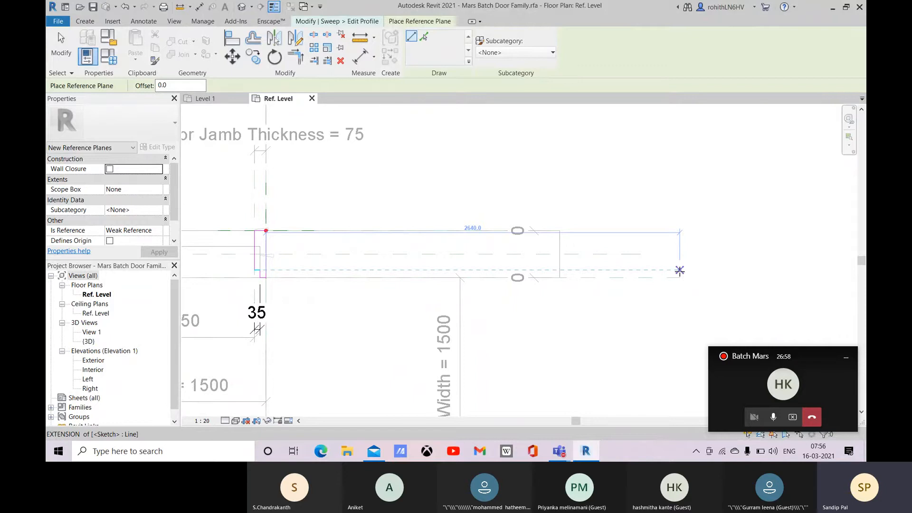
click(679, 270)
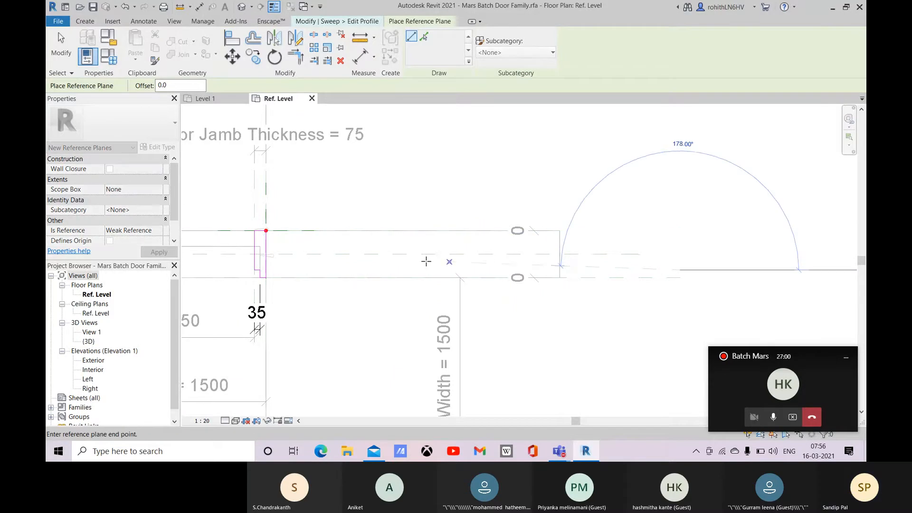
middle_drag(346, 265, 800, 241)
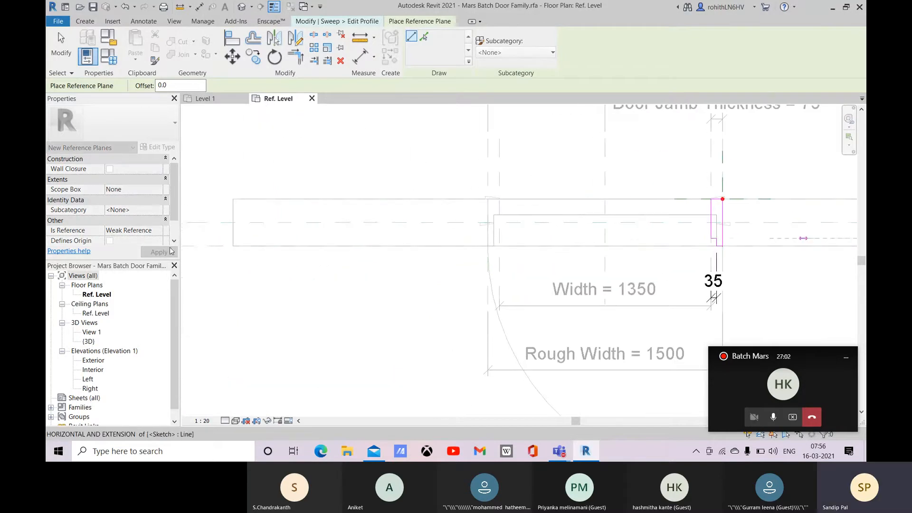
middle_drag(193, 247, 499, 248)
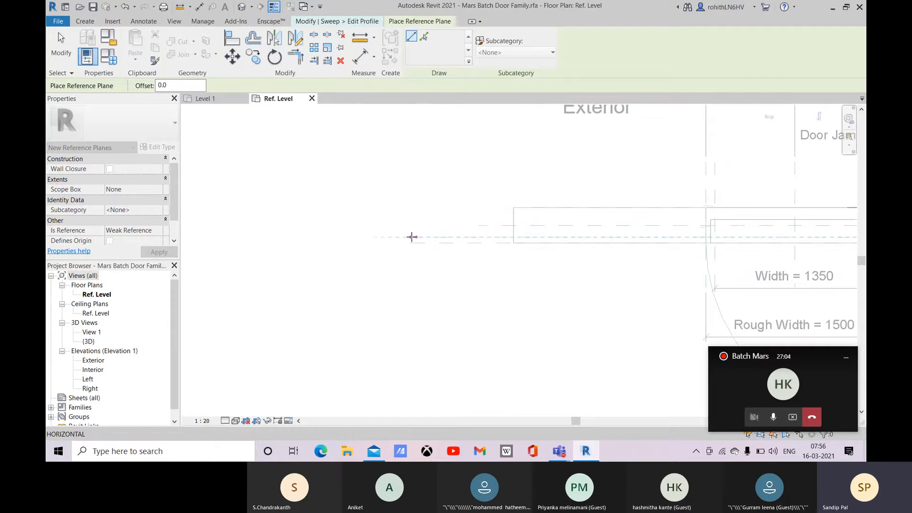
click(411, 236)
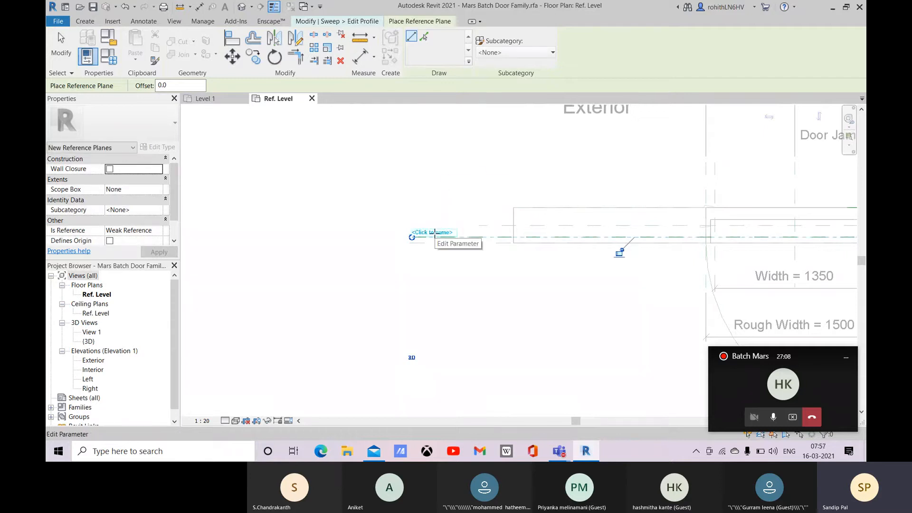
Name the new reference plane Door Panel and leave the Reference Plane command
click(435, 233)
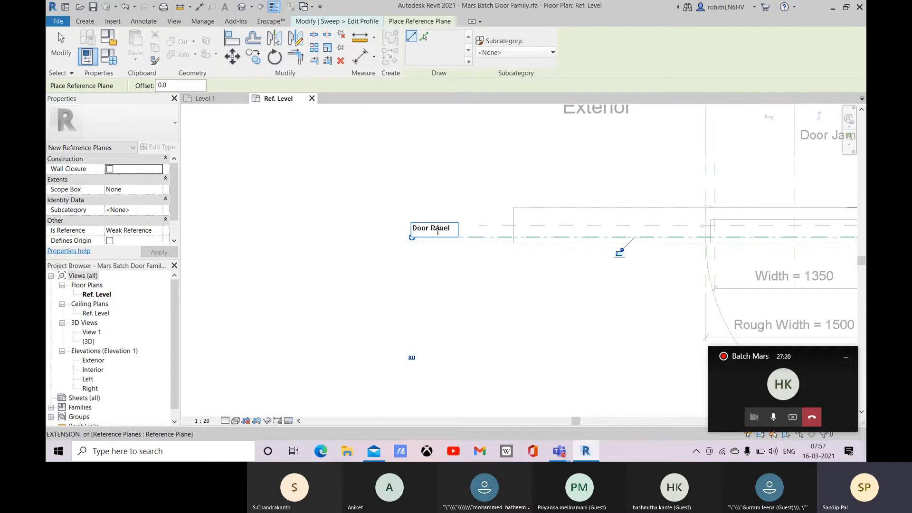
key(Return)
middle_drag(445, 328, 316, 326)
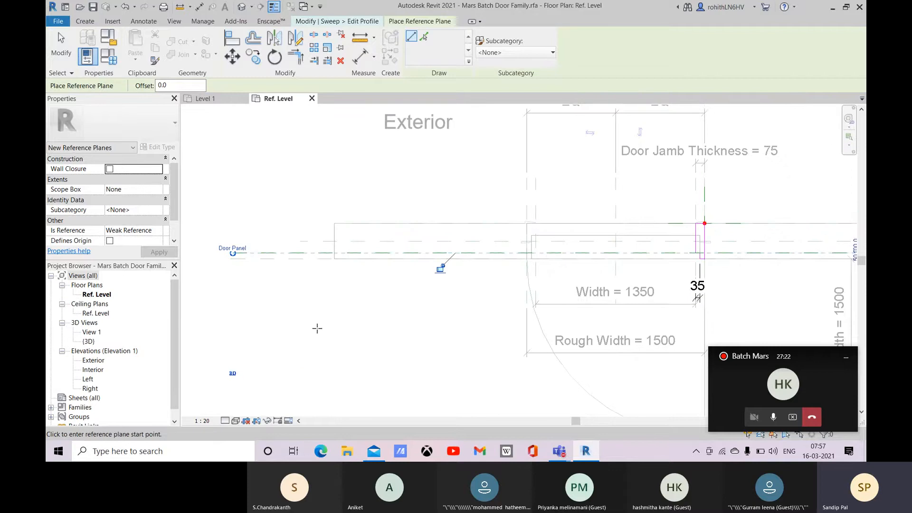
key(Escape)
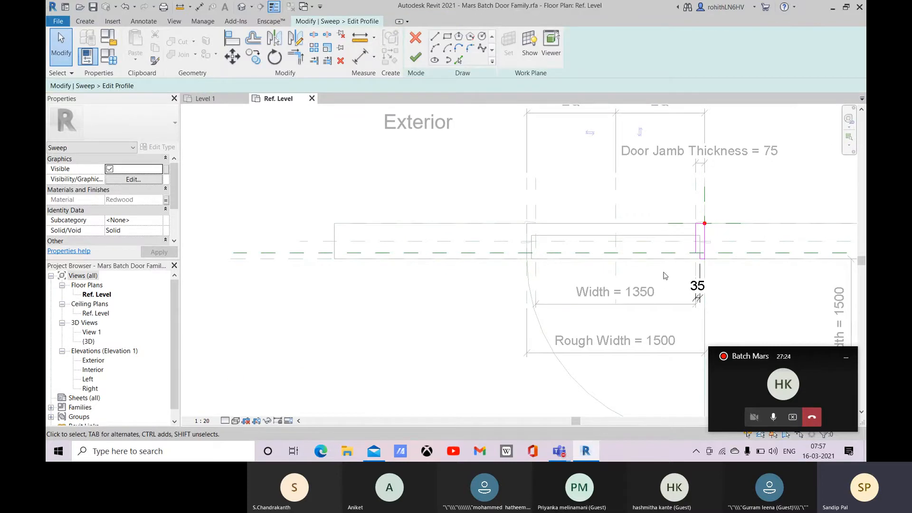
middle_drag(665, 276, 427, 284)
scroll(439, 280, up, 6)
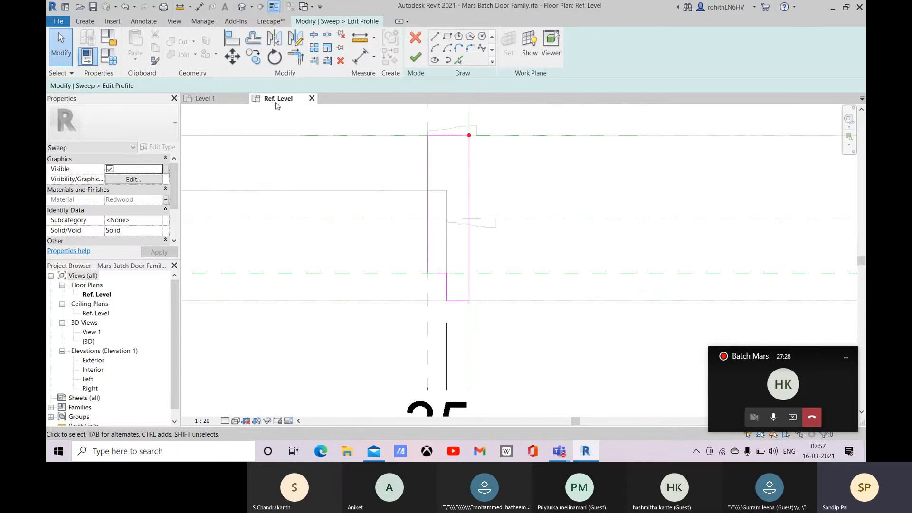
Align the jamb profile's rebate line to the Door Panel reference plane, lock the alignment, and leave the Align command
click(230, 42)
click(517, 274)
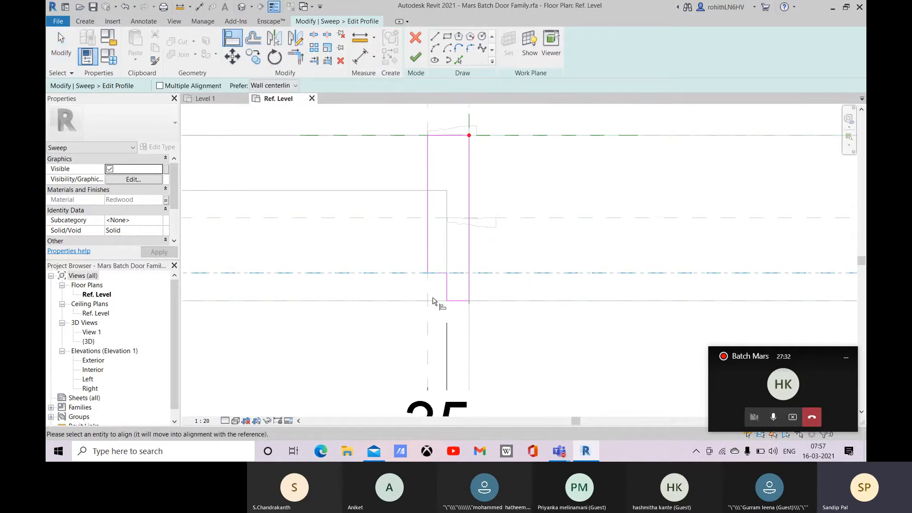
click(436, 275)
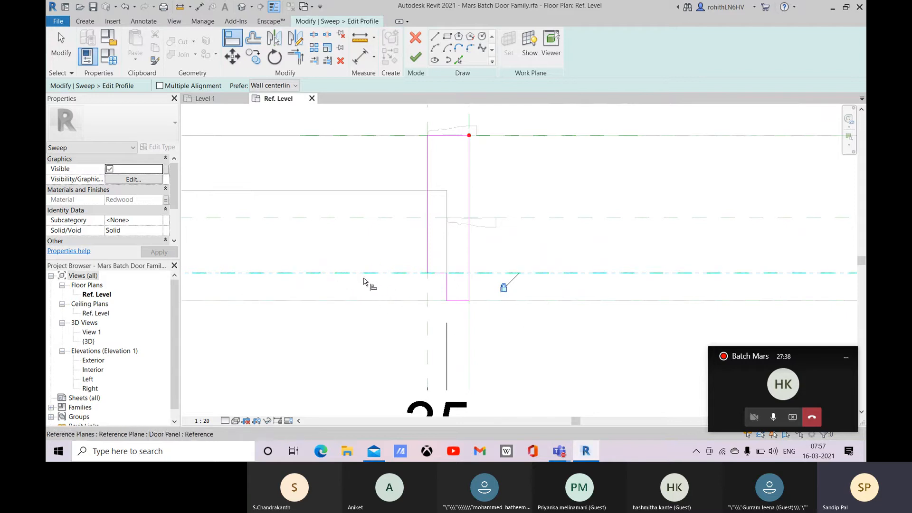
right_click(554, 219)
click(572, 221)
right_click(558, 195)
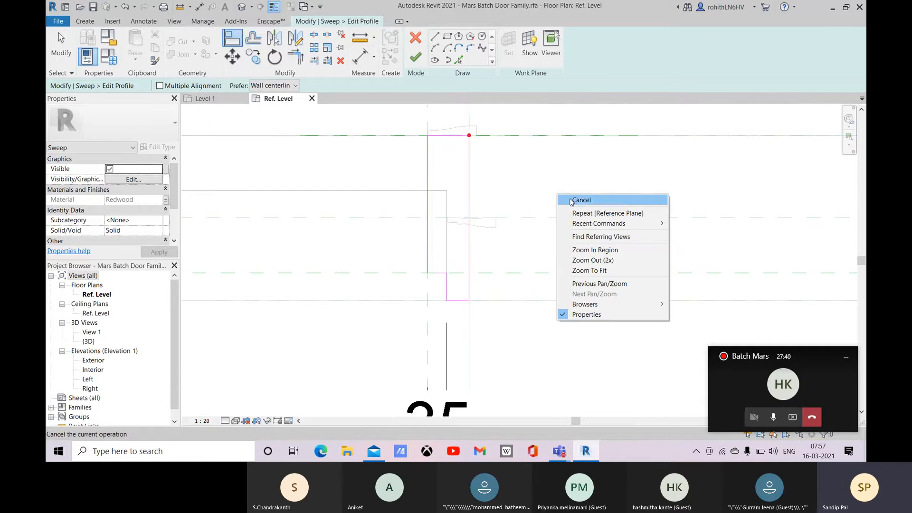
click(577, 200)
Finish the jamb profile sketch and the sweep edit
scroll(482, 275, down, 5)
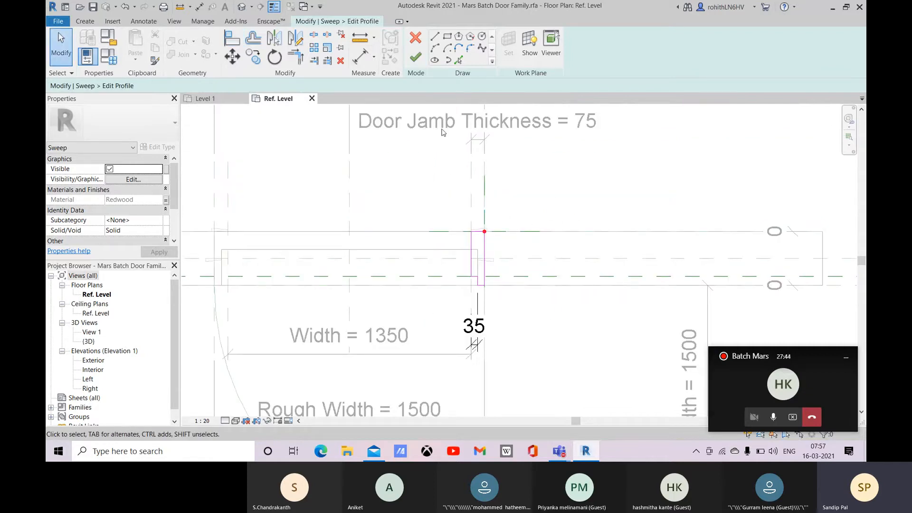
click(416, 58)
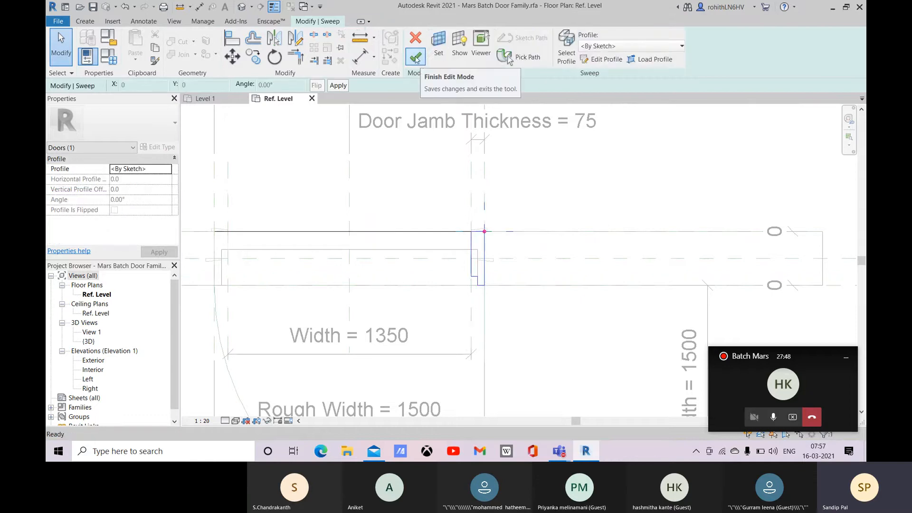
click(416, 57)
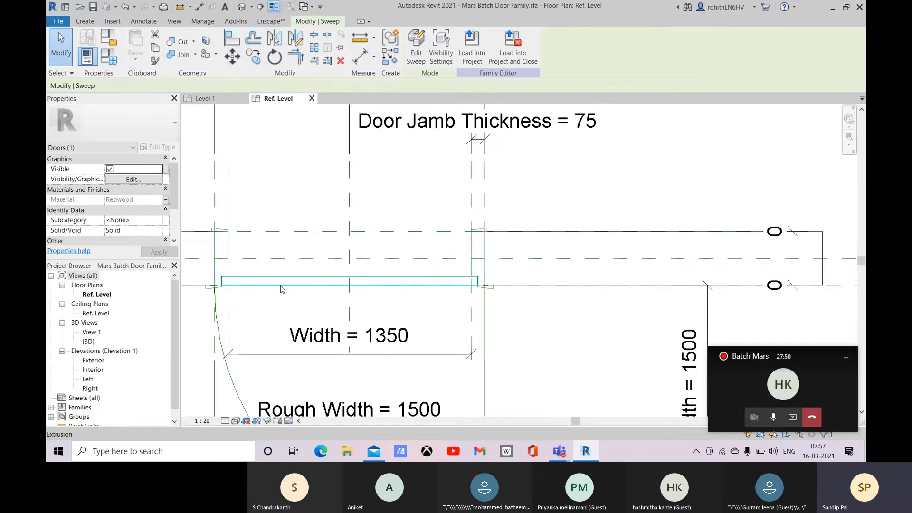
Inspect the door panel extrusion's fit within the rebates of both jambs
click(247, 282)
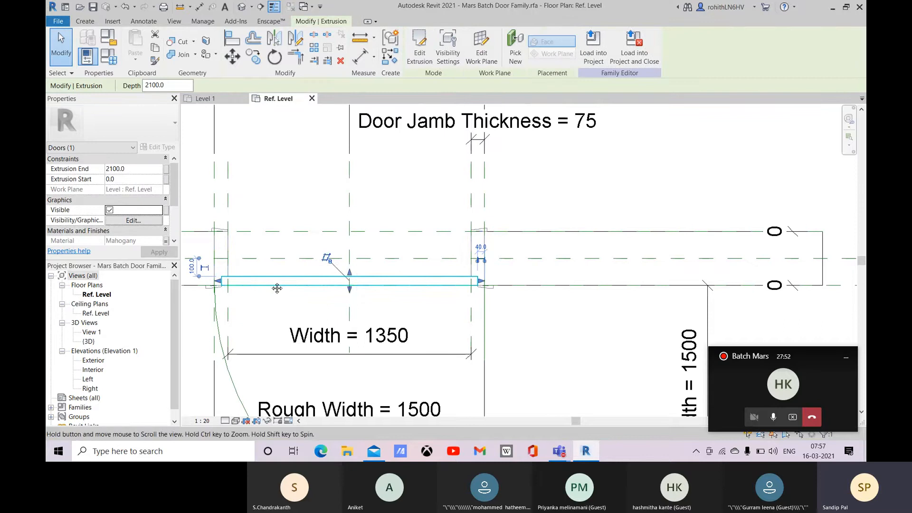
middle_drag(341, 334, 428, 332)
click(640, 318)
scroll(390, 275, down, 4)
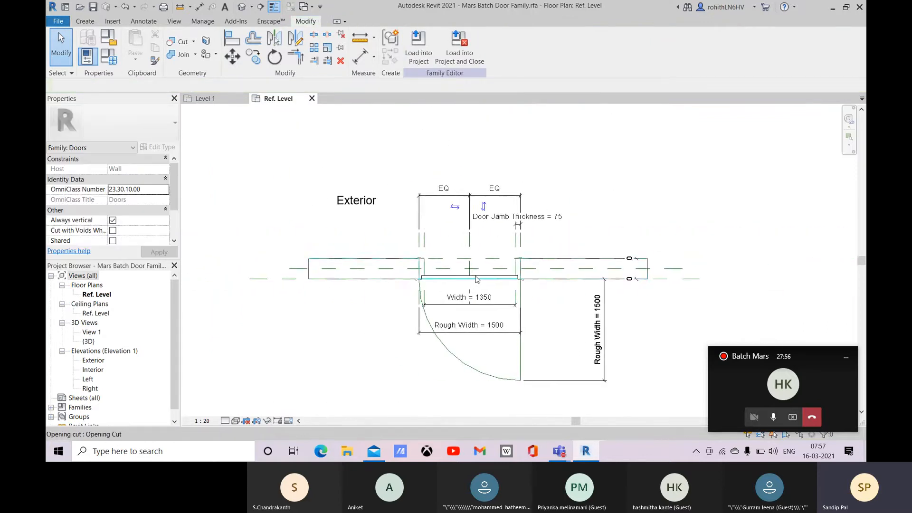
scroll(432, 278, up, 2)
scroll(443, 279, up, 2)
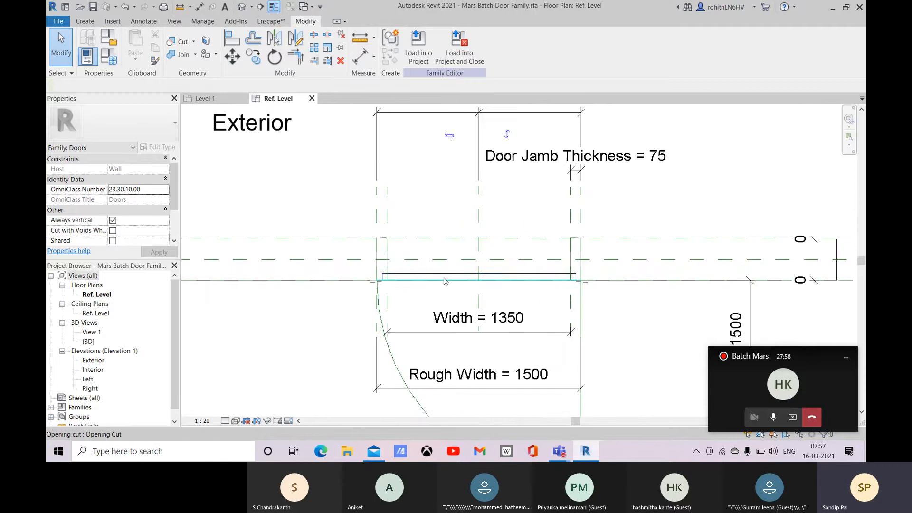
click(446, 279)
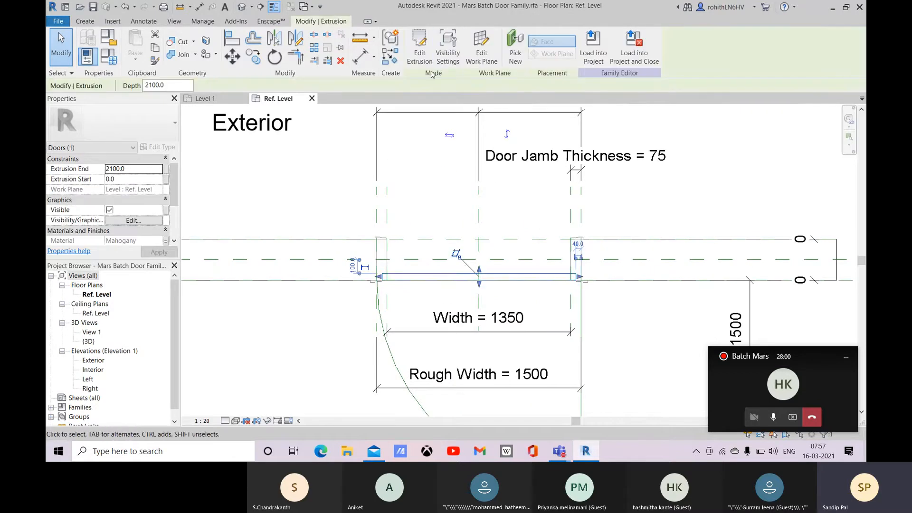
Delete the Door Panel reference plane from inside the jamb sweep's profile sketch and finish the sweep edit
click(568, 254)
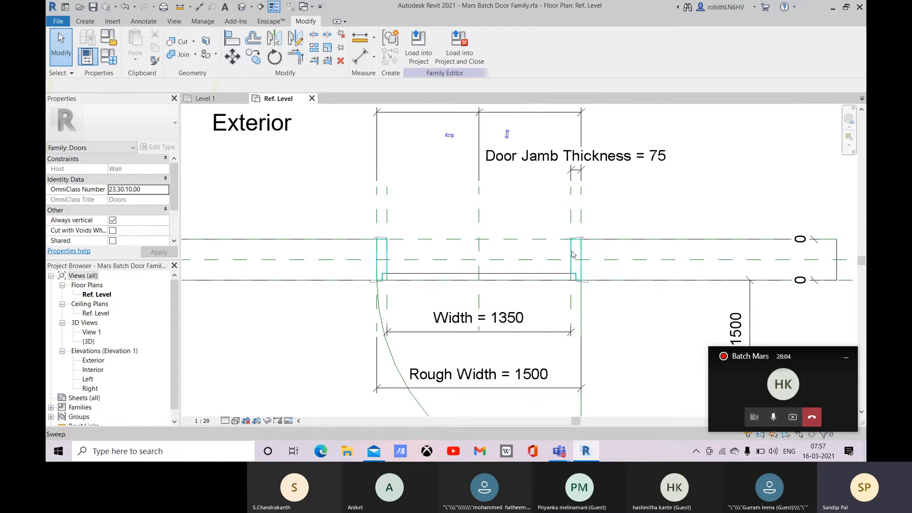
click(416, 47)
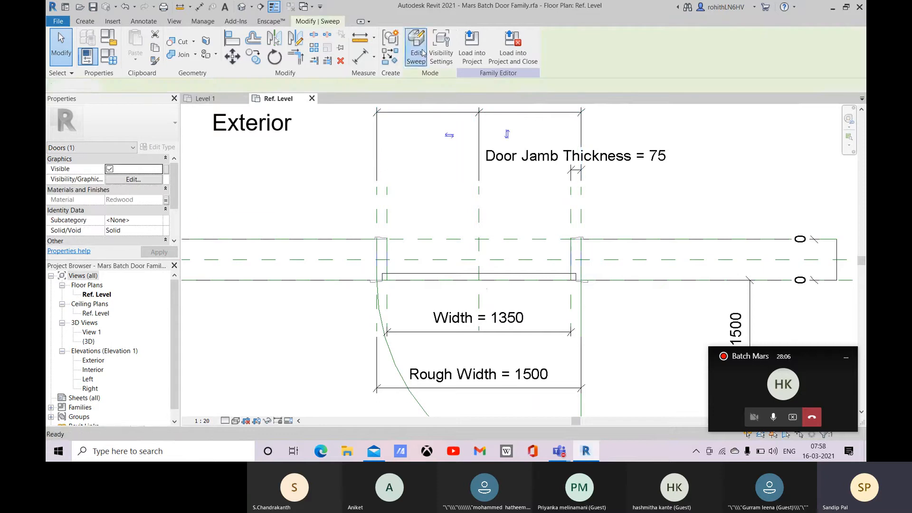
click(567, 50)
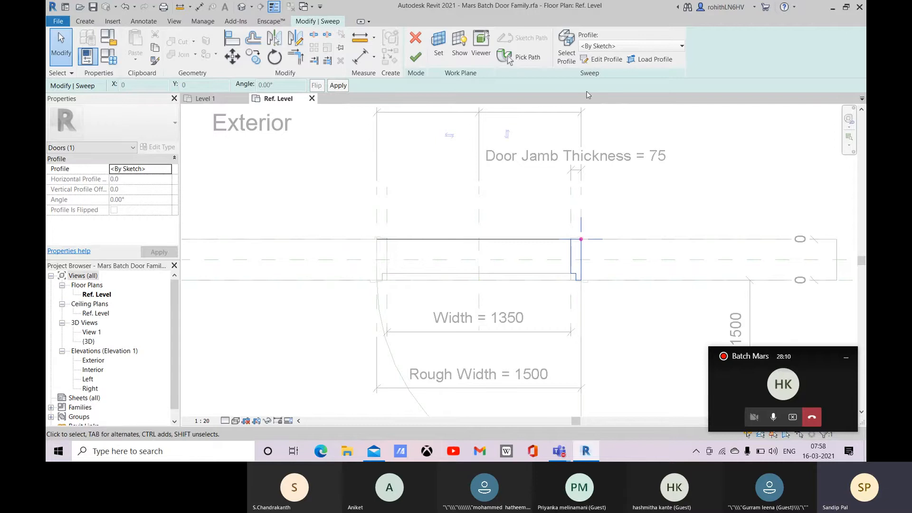
click(605, 59)
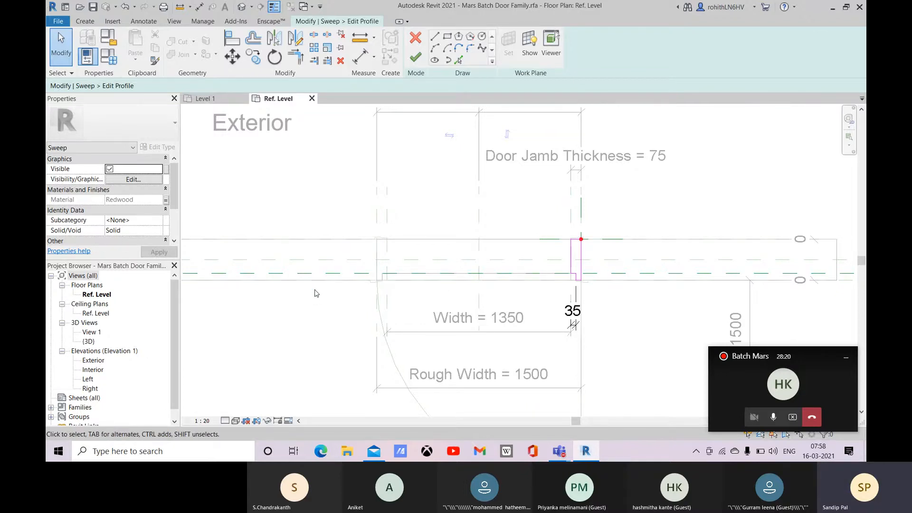
click(309, 274)
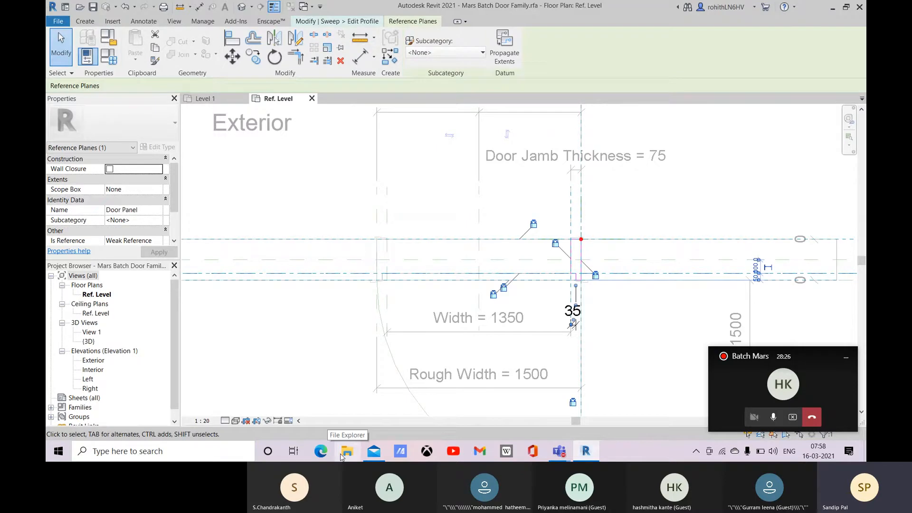
key(Escape)
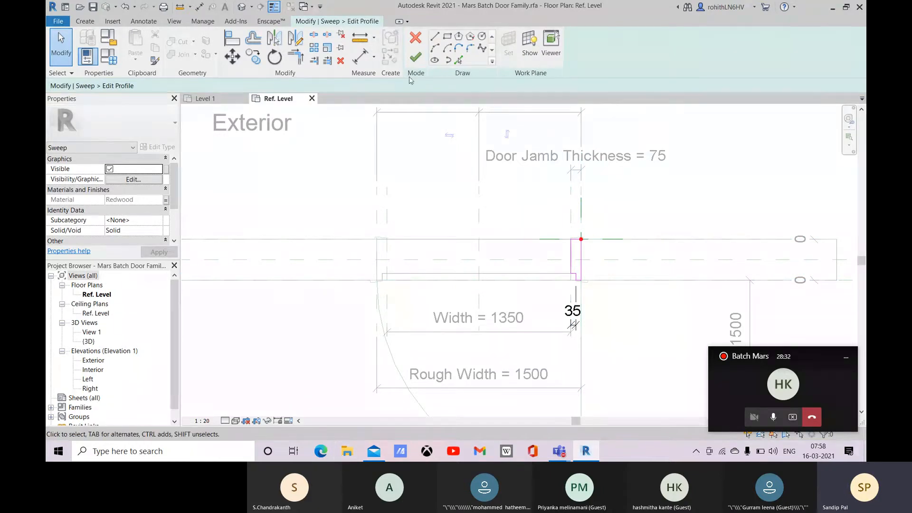
click(415, 58)
click(417, 59)
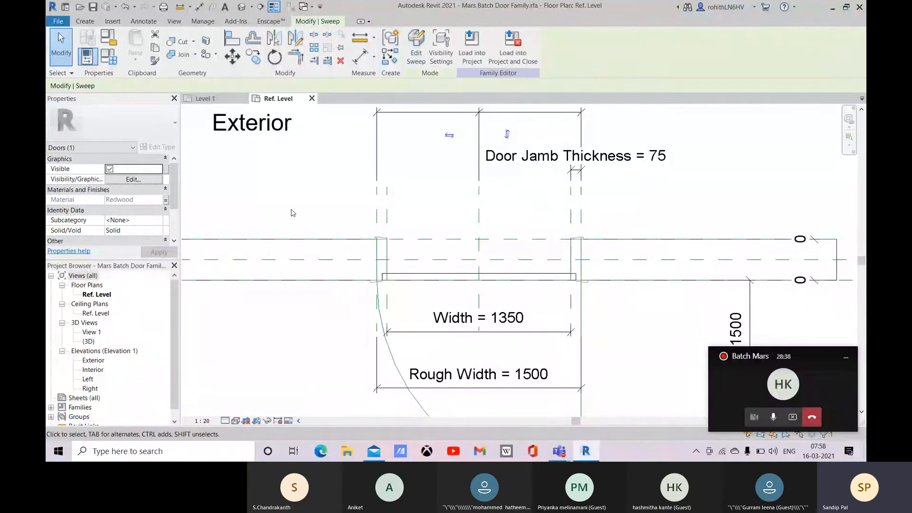
Outside the sweep sketch, draw a horizontal reference plane from the jamb's rebate corner to beyond the nearby wall end
key(r)
key(p)
scroll(474, 229, down, 2)
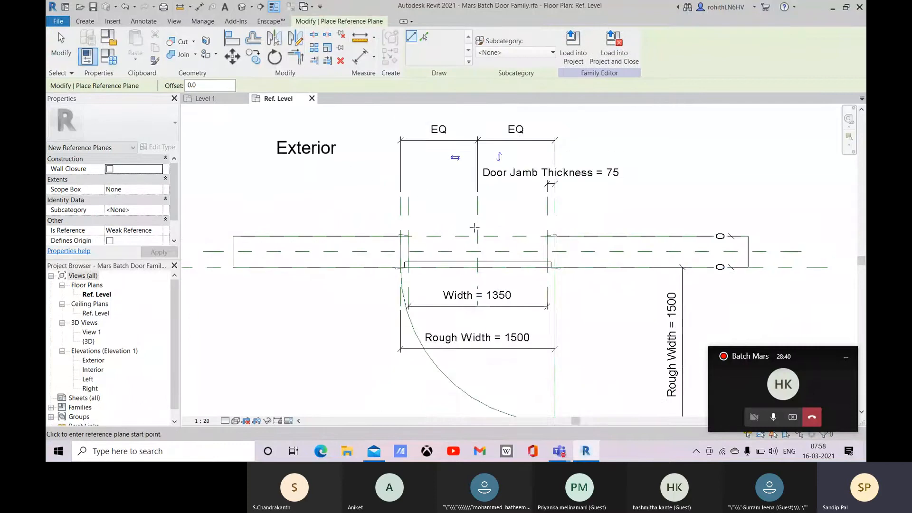
middle_drag(706, 292, 524, 283)
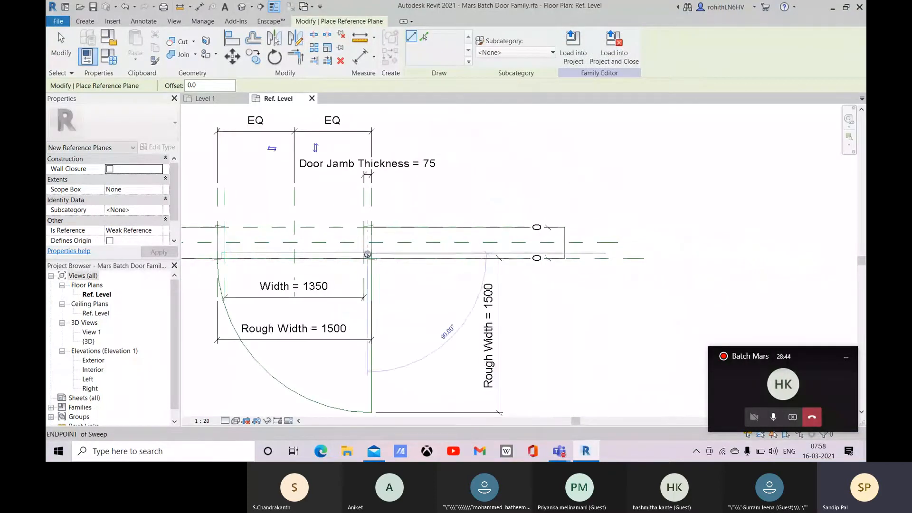
click(367, 254)
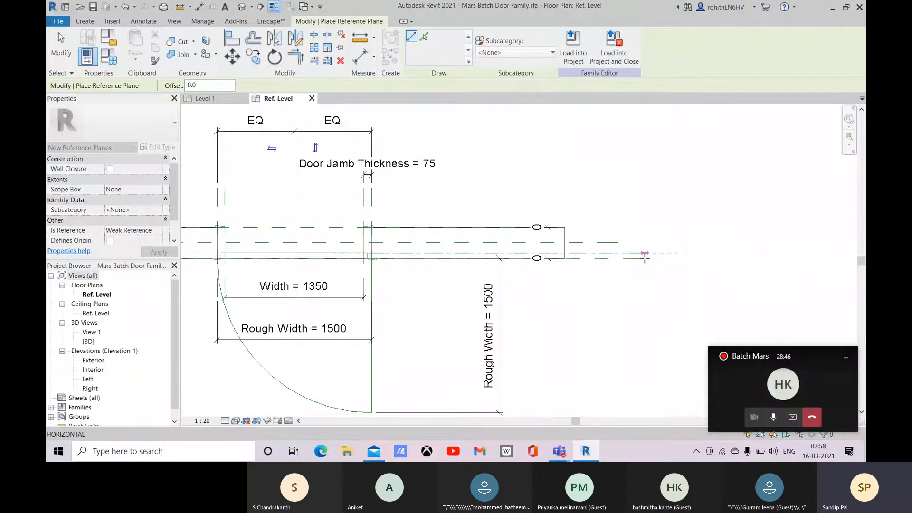
click(644, 253)
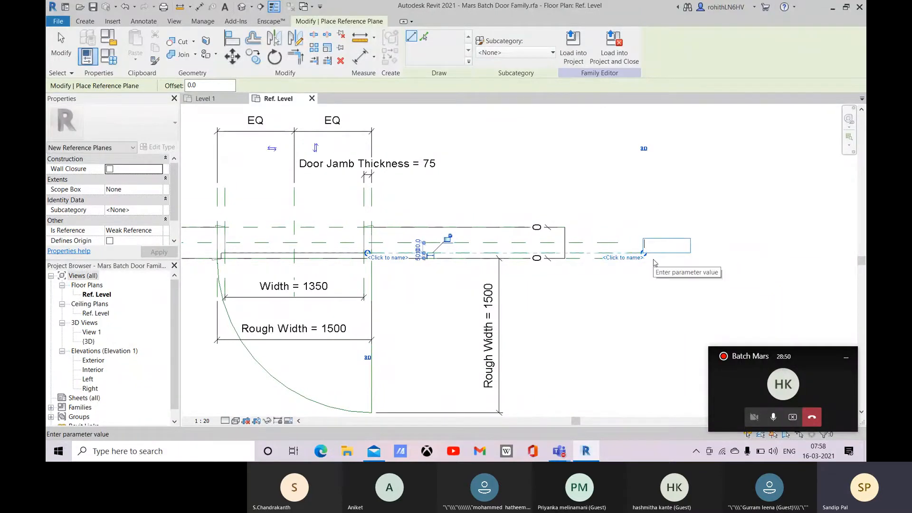
Name the new reference plane Door Panel and leave the Reference Plane command
text(Door Panel)
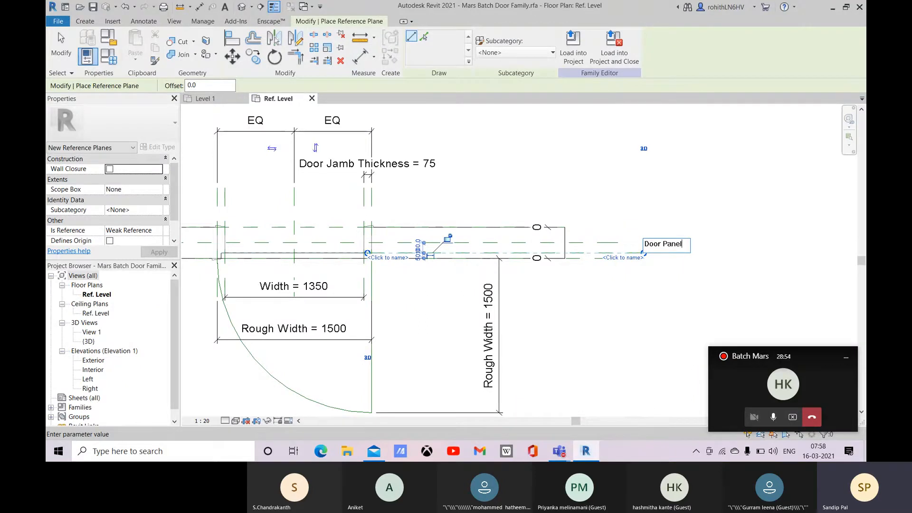
key(Return)
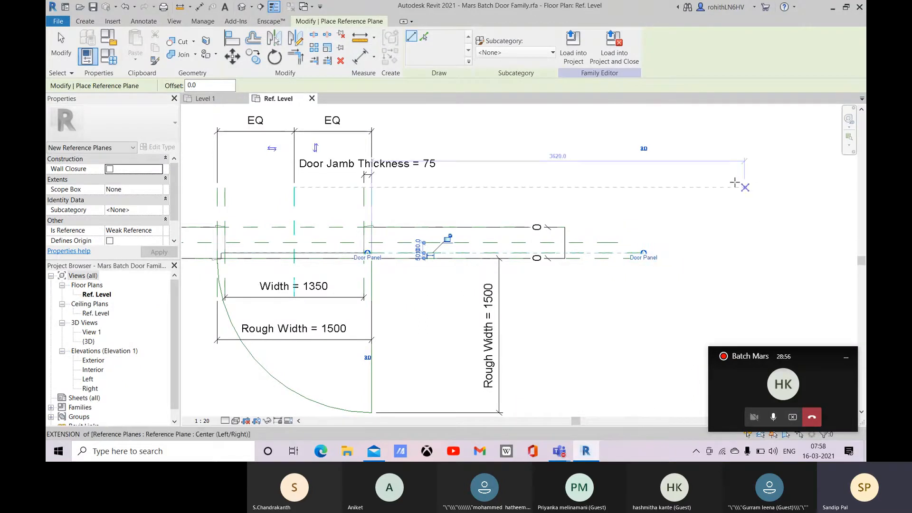
right_click(738, 184)
click(751, 190)
right_click(694, 185)
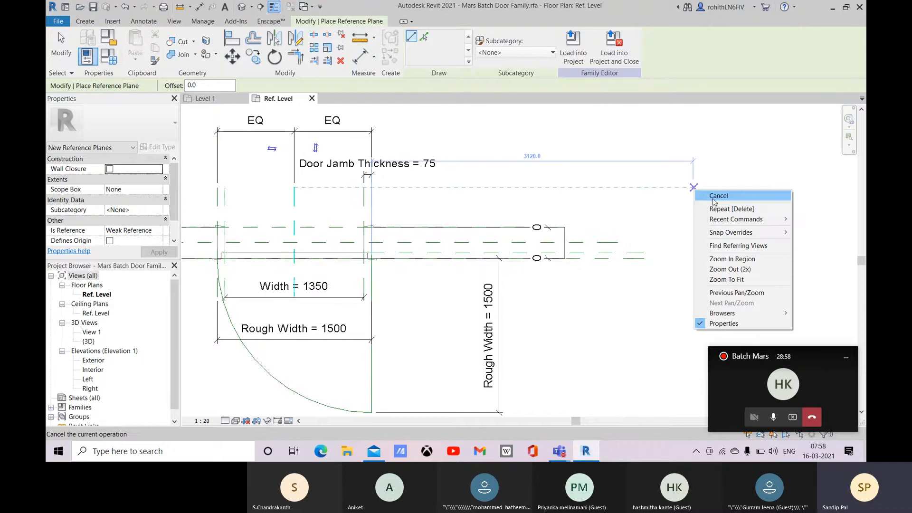
click(712, 194)
key(Escape)
Extend the Door Panel reference plane across the opening until it runs past the opposite end of the wall
click(619, 258)
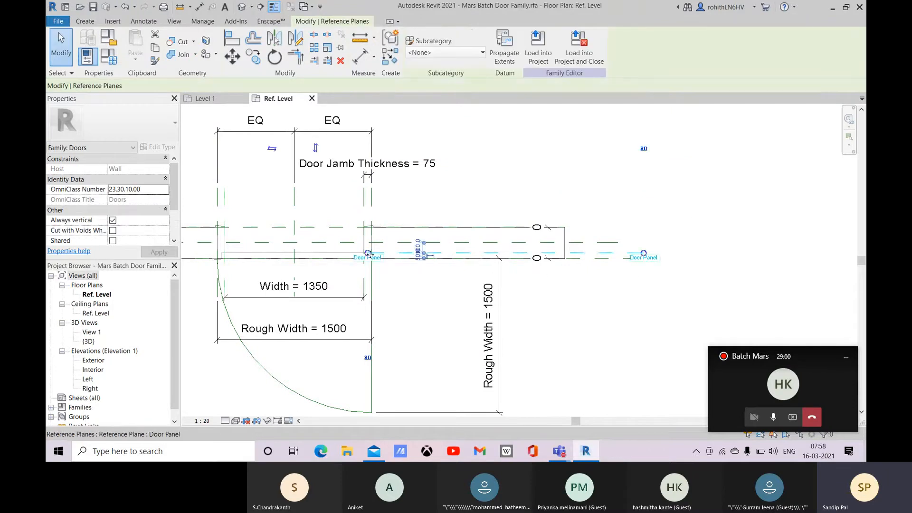
middle_drag(400, 256, 649, 237)
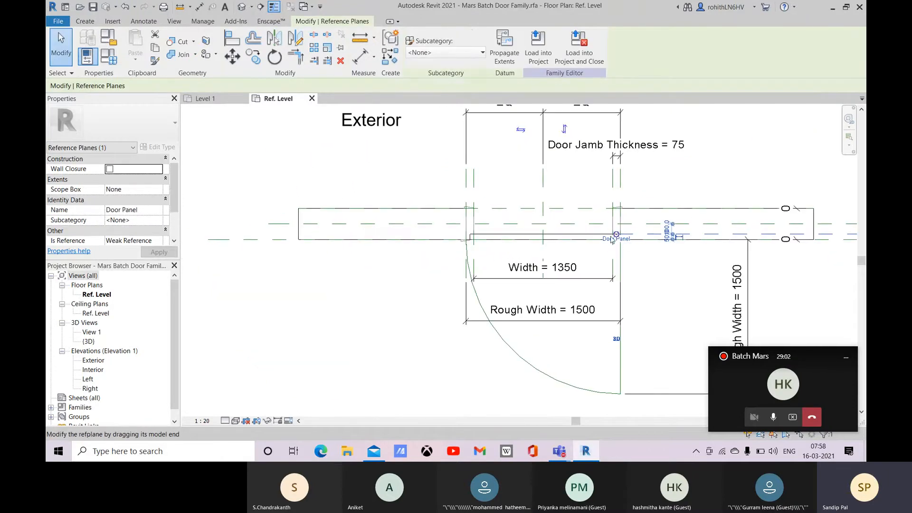
drag(270, 246, 208, 240)
middle_drag(411, 331, 401, 351)
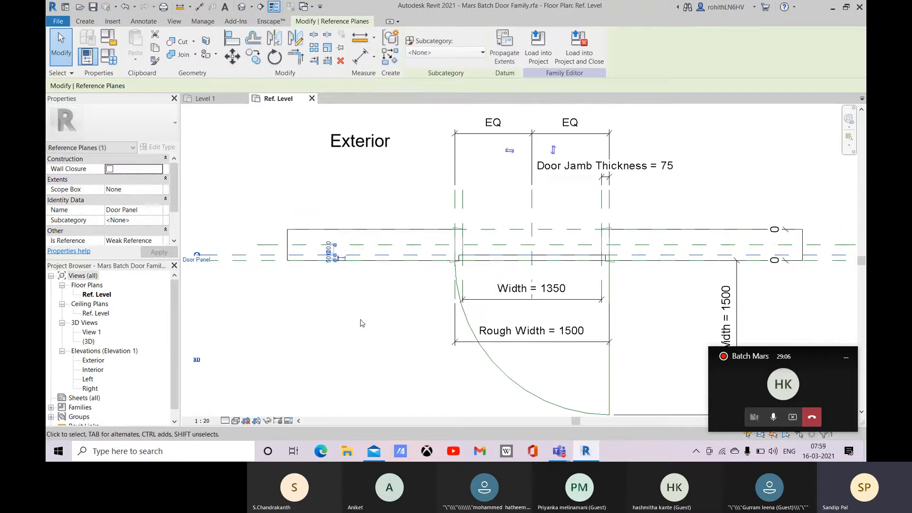
click(362, 321)
Edit the door jamb sweep and open its sketched profile for editing
scroll(468, 253, up, 2)
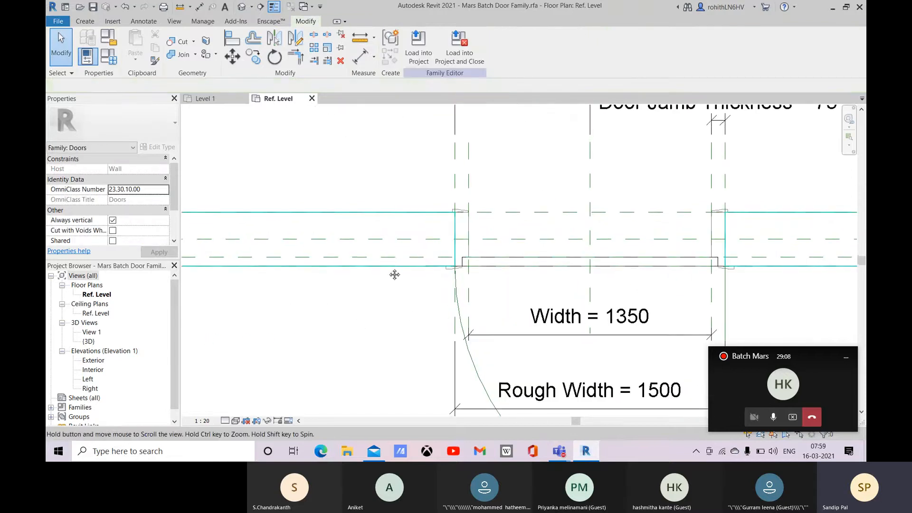
scroll(393, 271, down, 1)
scroll(593, 245, up, 2)
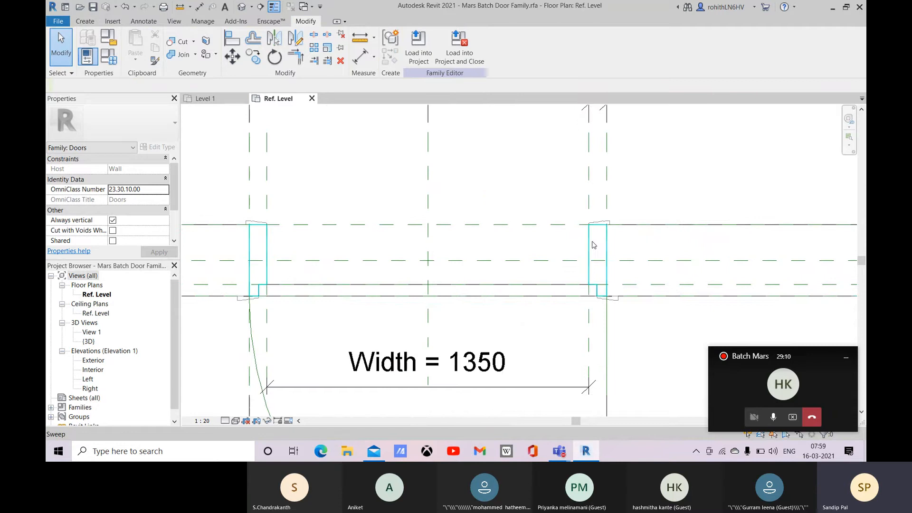
click(593, 245)
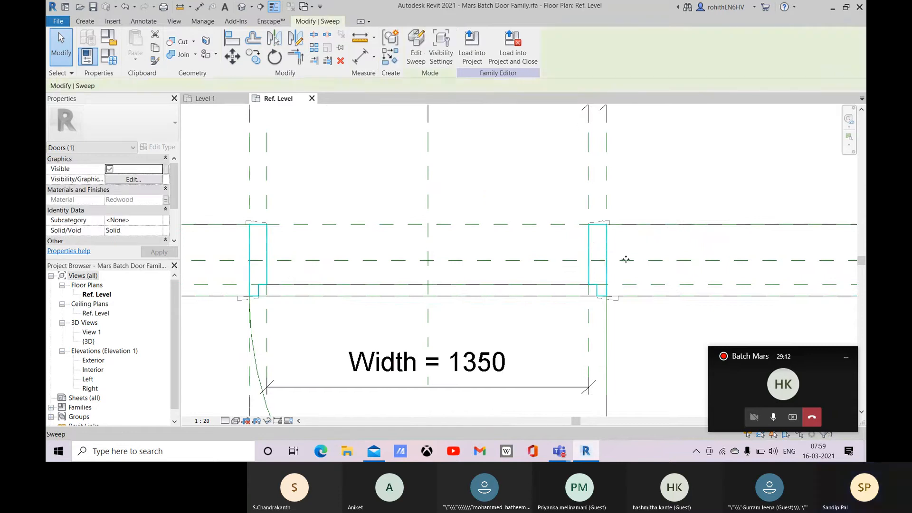
click(417, 50)
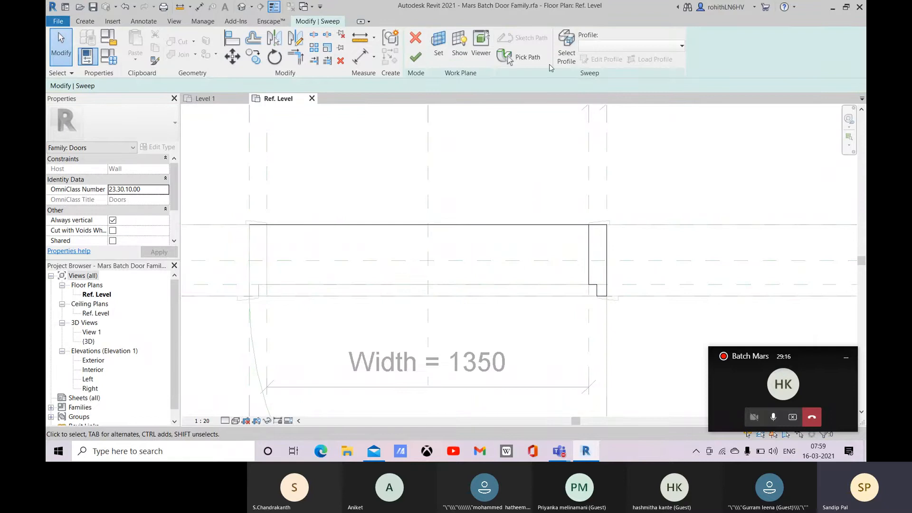
click(567, 50)
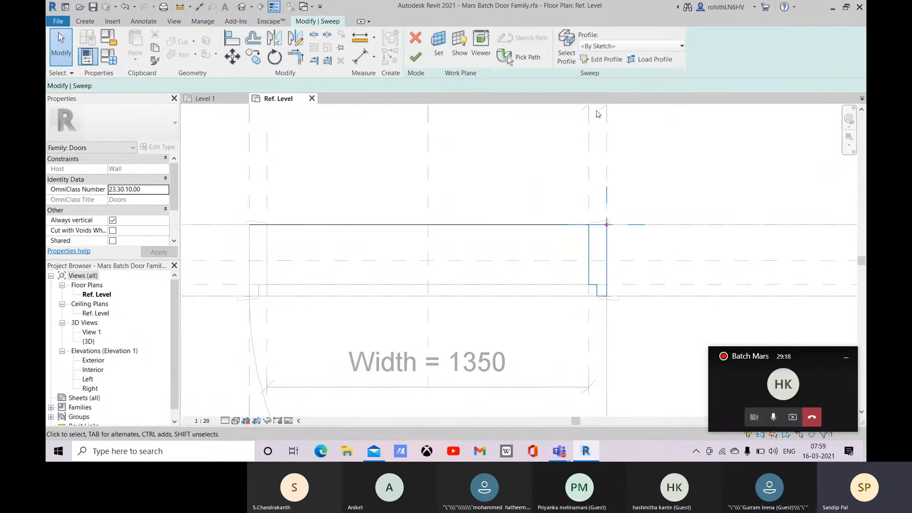
click(601, 59)
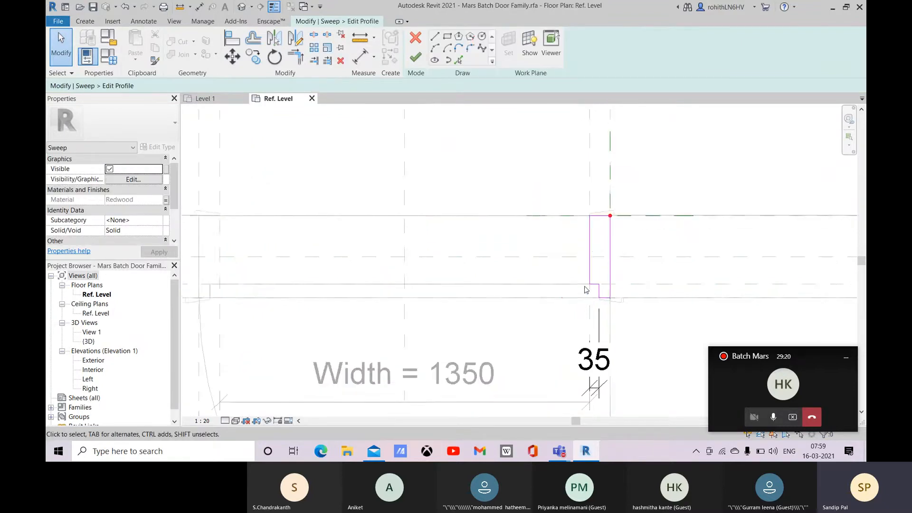
Align and lock the jamb profile's horizontal rebate edge to the Door Panel reference plane, and finish the profile and sweep edits
scroll(590, 290, up, 3)
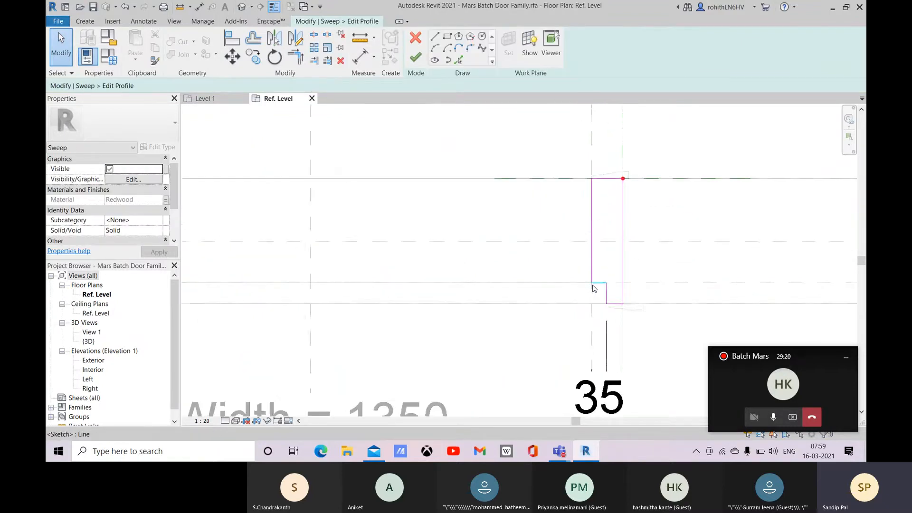
click(231, 43)
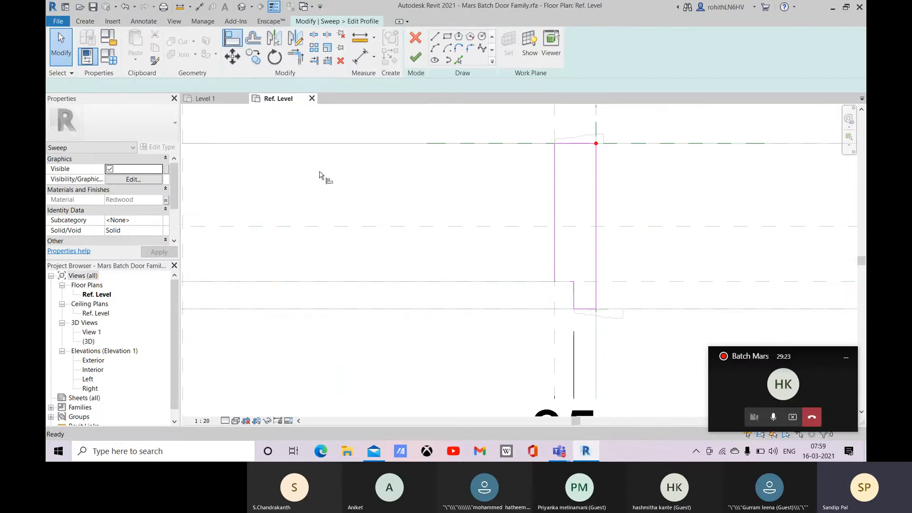
click(662, 283)
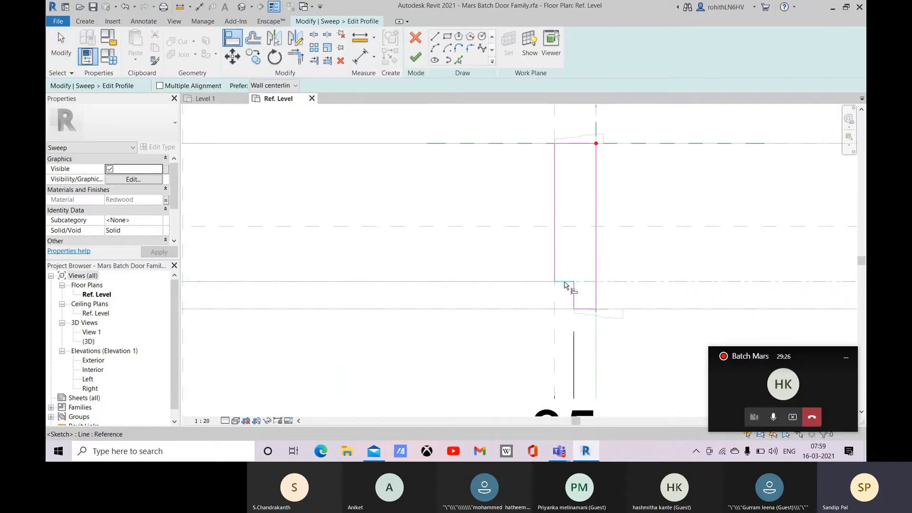
click(565, 285)
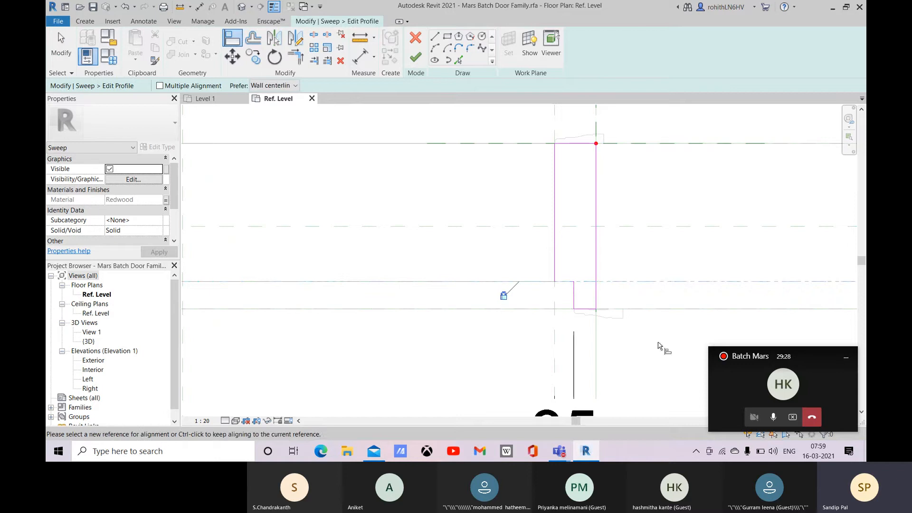
scroll(450, 340, down, 5)
middle_drag(418, 350, 480, 339)
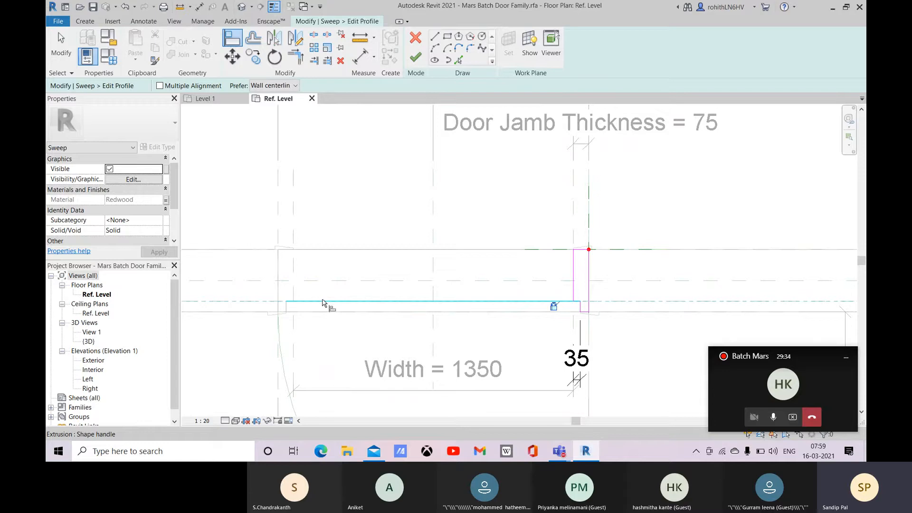
click(418, 59)
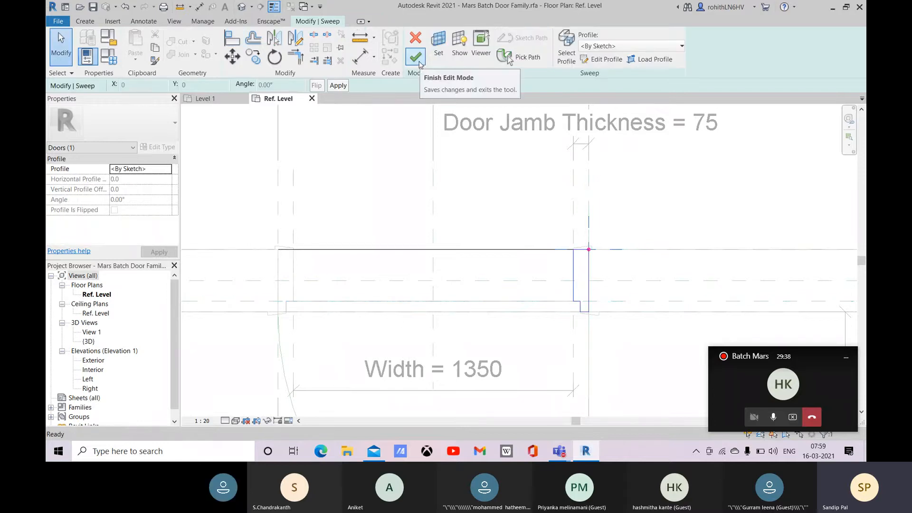
click(418, 62)
Align and lock the door panel extrusion's inner long edge to the Door Panel reference plane and leave the Align command
middle_drag(324, 339, 448, 320)
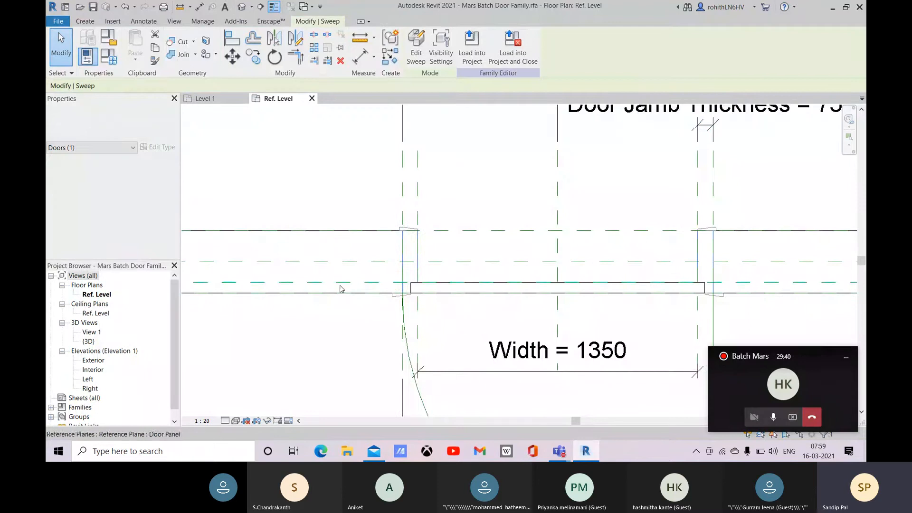
click(236, 38)
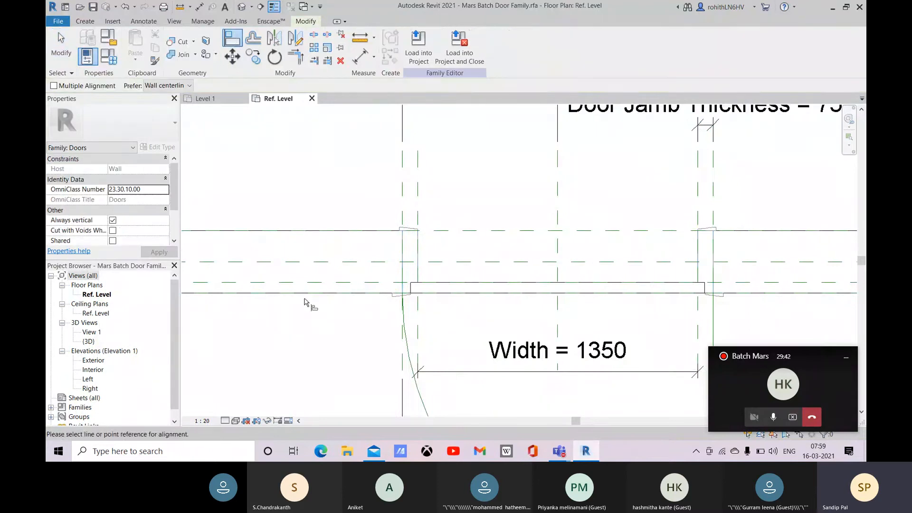
click(309, 285)
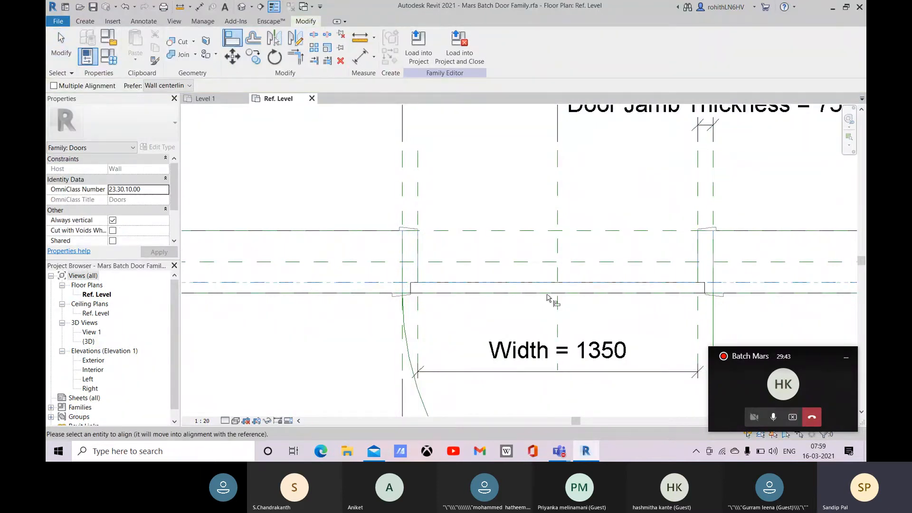
click(500, 284)
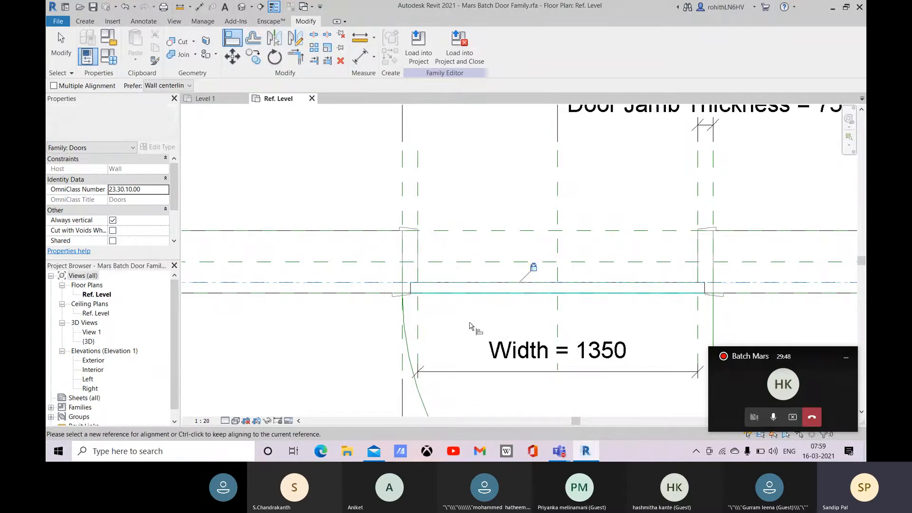
right_click(308, 331)
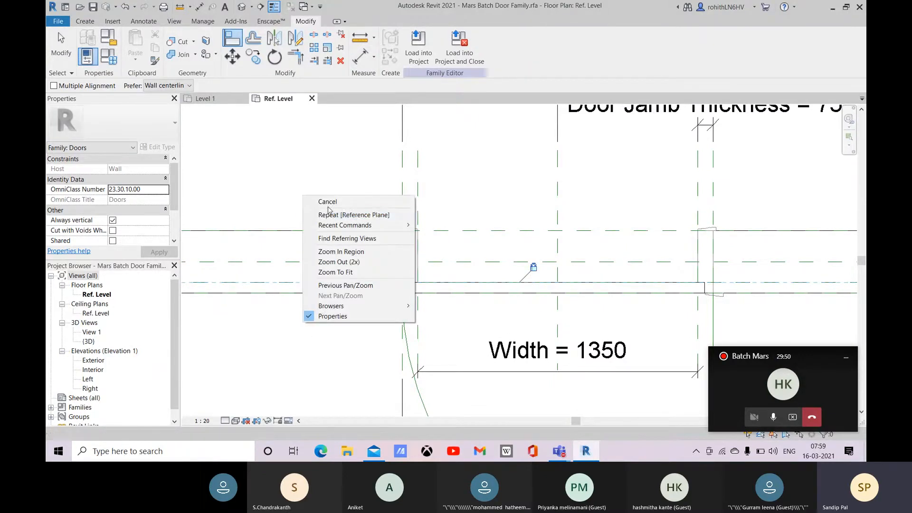
click(304, 333)
right_click(292, 340)
click(314, 211)
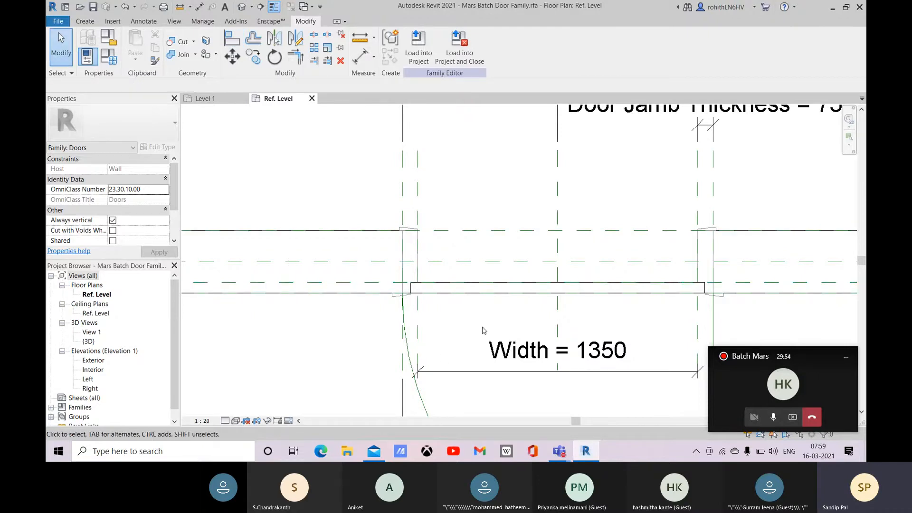
scroll(482, 330, down, 3)
scroll(487, 331, up, 2)
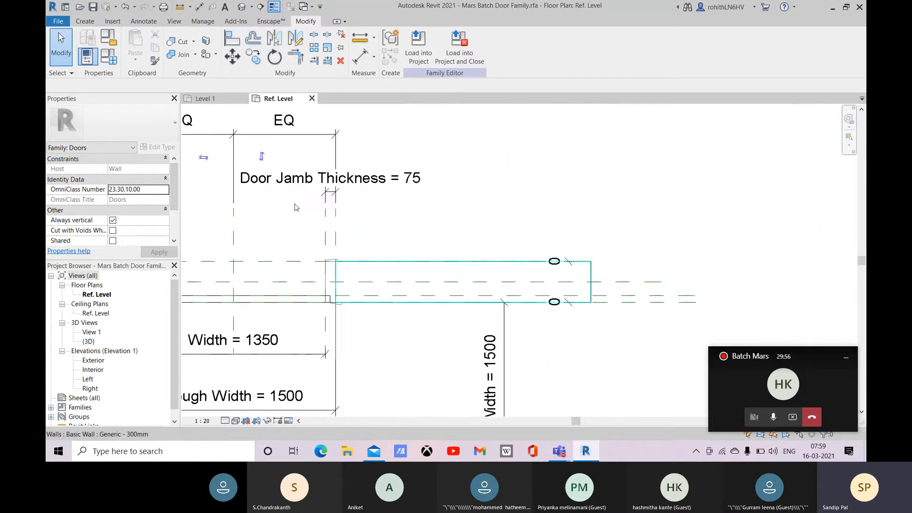
key(d)
key(i)
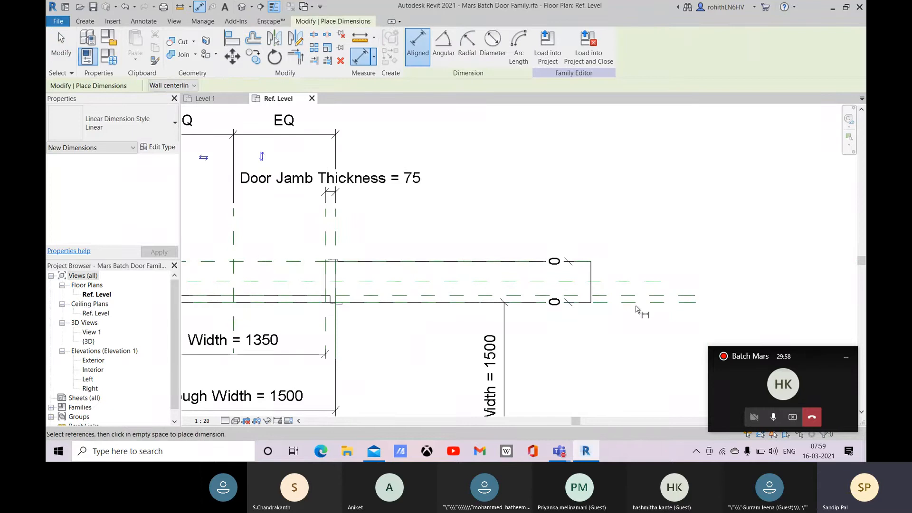
scroll(650, 309, up, 2)
middle_drag(649, 309, 546, 253)
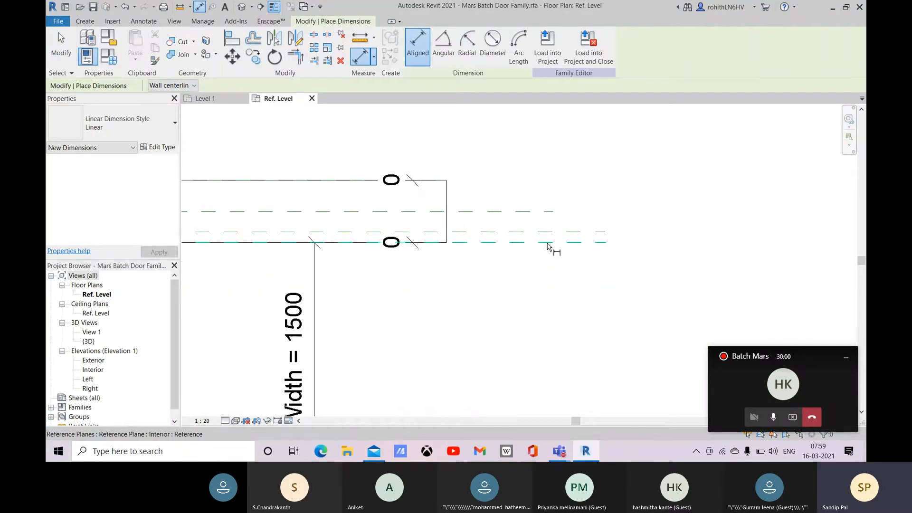
click(546, 251)
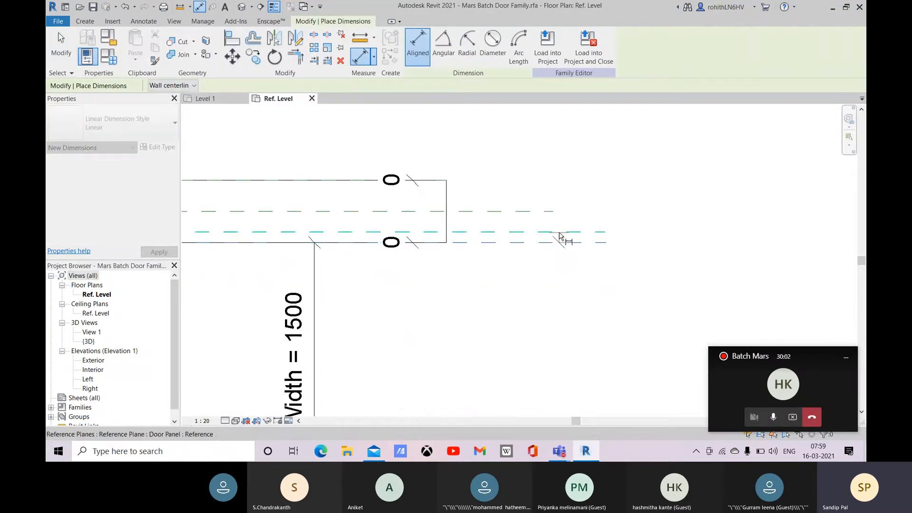
click(565, 232)
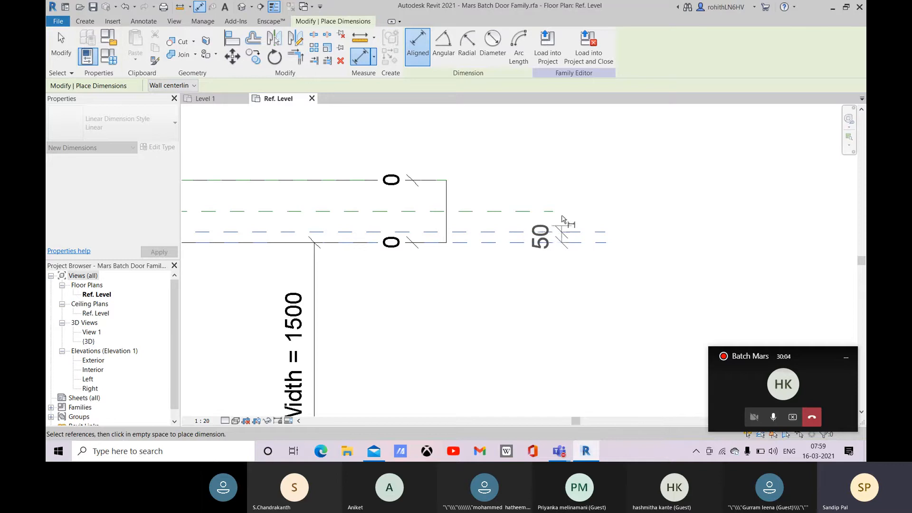
key(Escape)
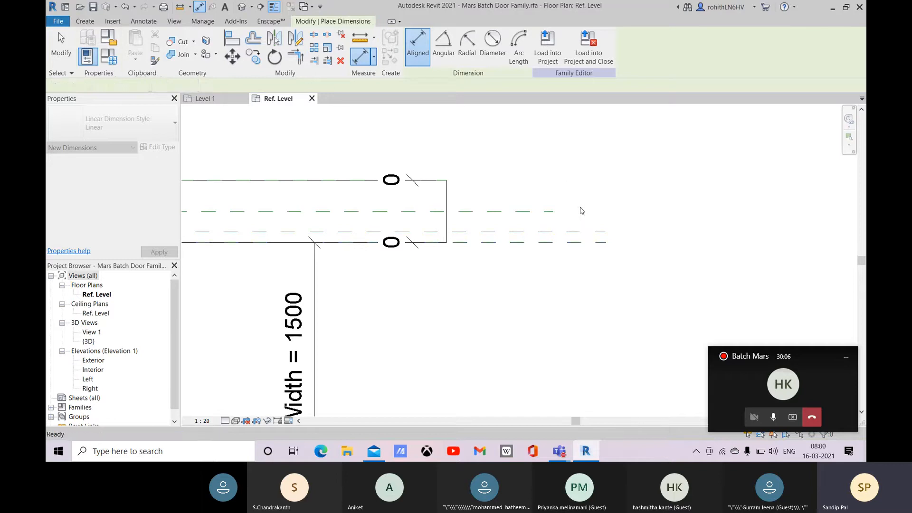
key(Escape)
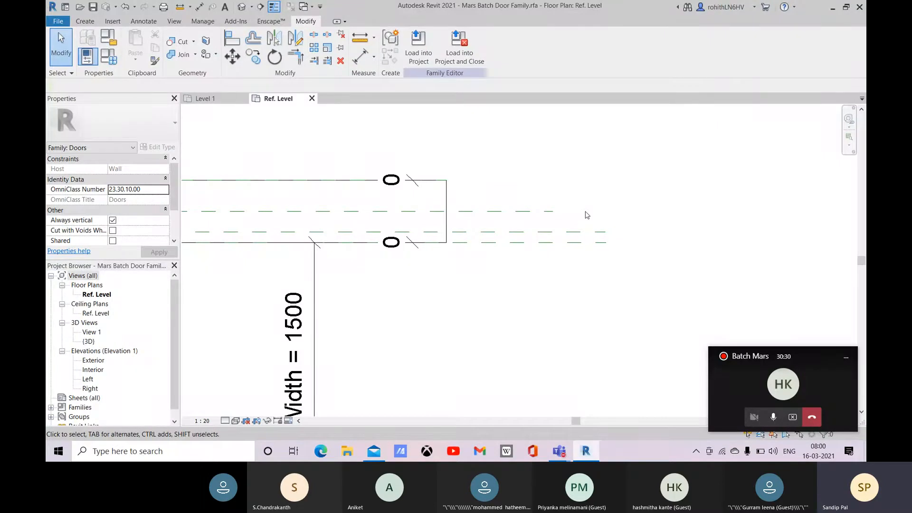
Add an aligned dimension between the Interior and Door Panel reference planes beyond the wall end and leave the Dimension command
click(360, 56)
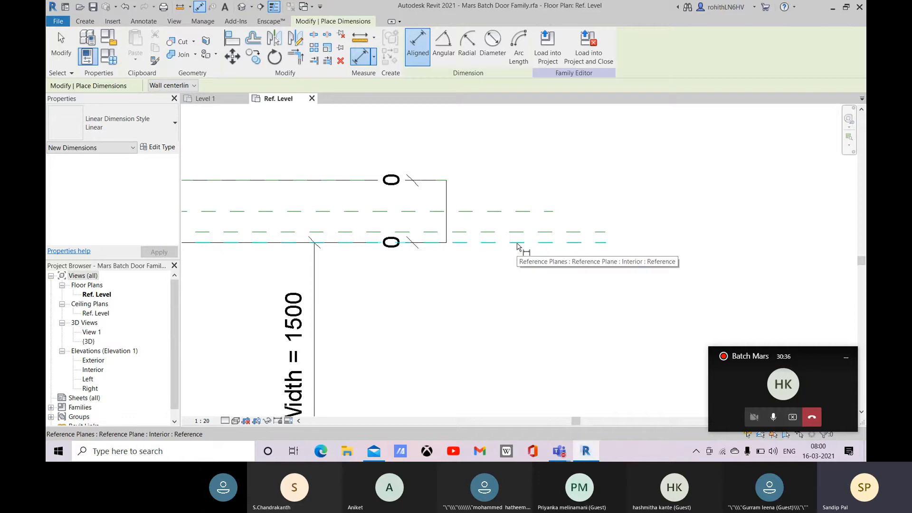
click(521, 243)
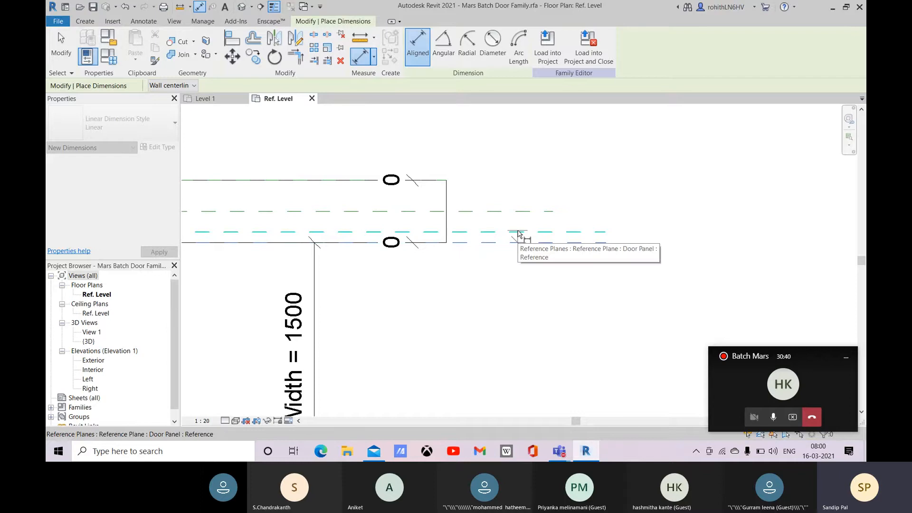
click(518, 232)
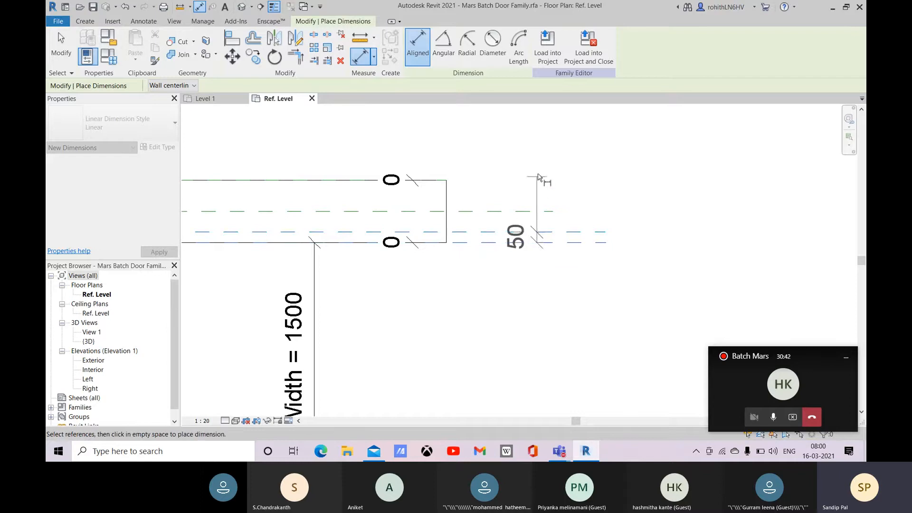
click(594, 135)
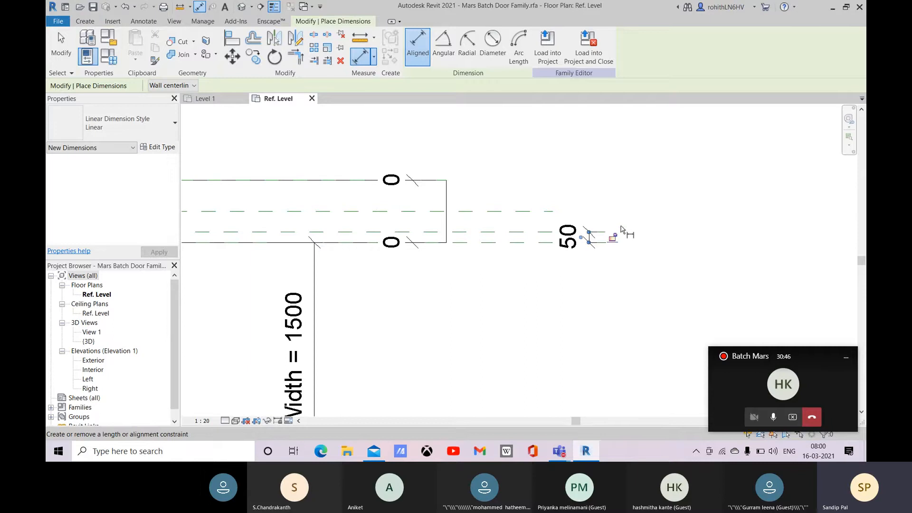
right_click(635, 180)
click(659, 185)
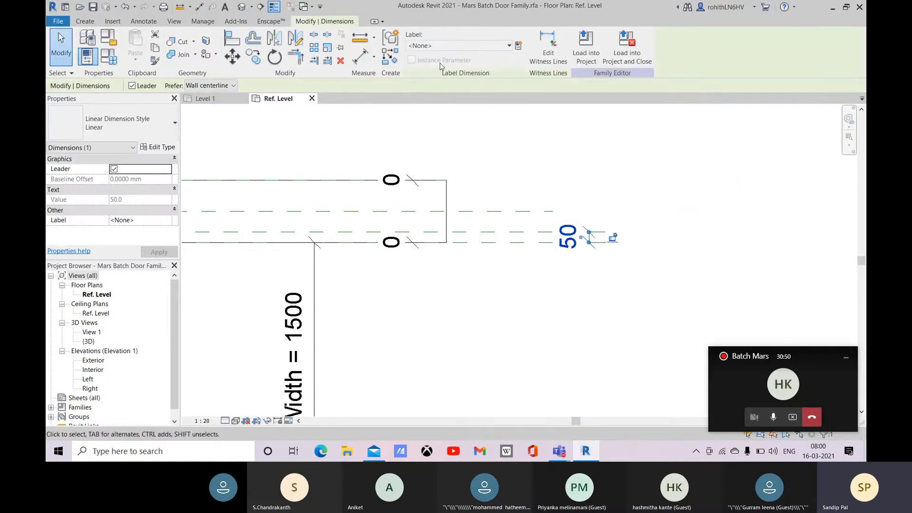
Label the dimension between the Interior and Door Panel planes with the Panel Thickness parameter and set its value to 50
click(442, 46)
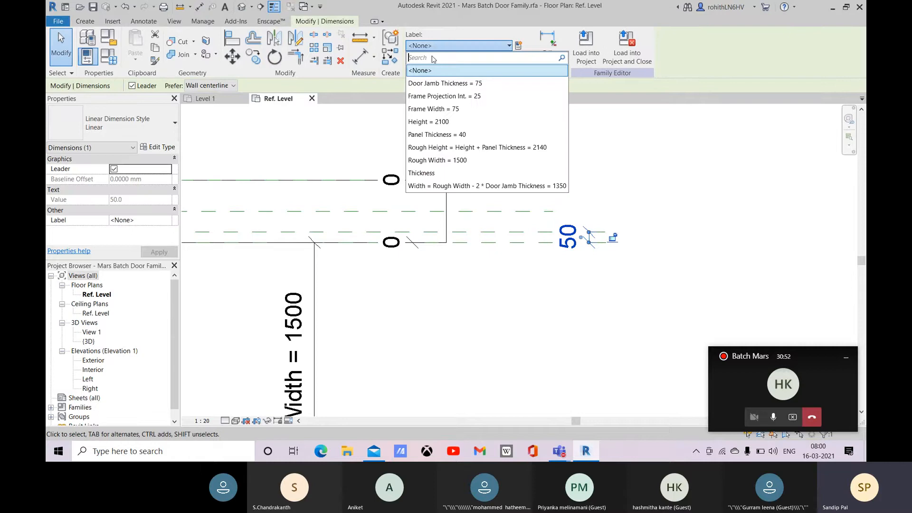
click(444, 136)
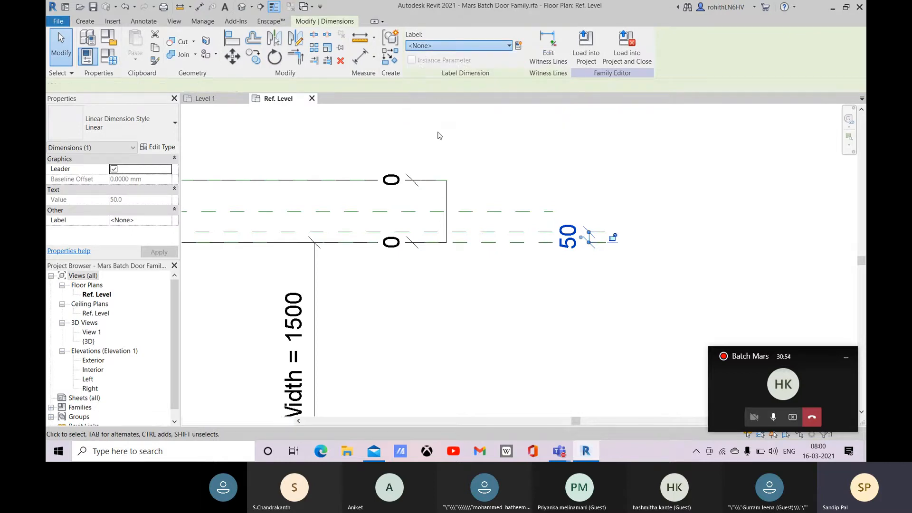
click(578, 212)
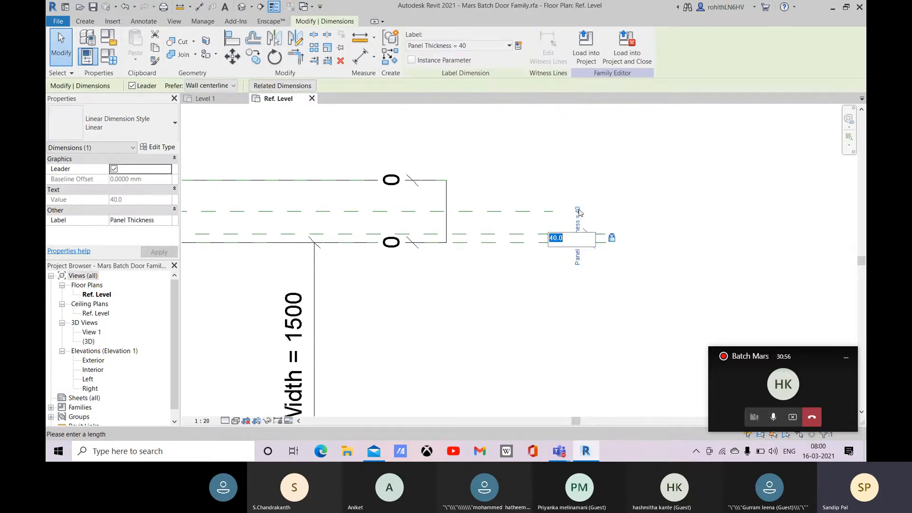
scroll(543, 256, down, 2)
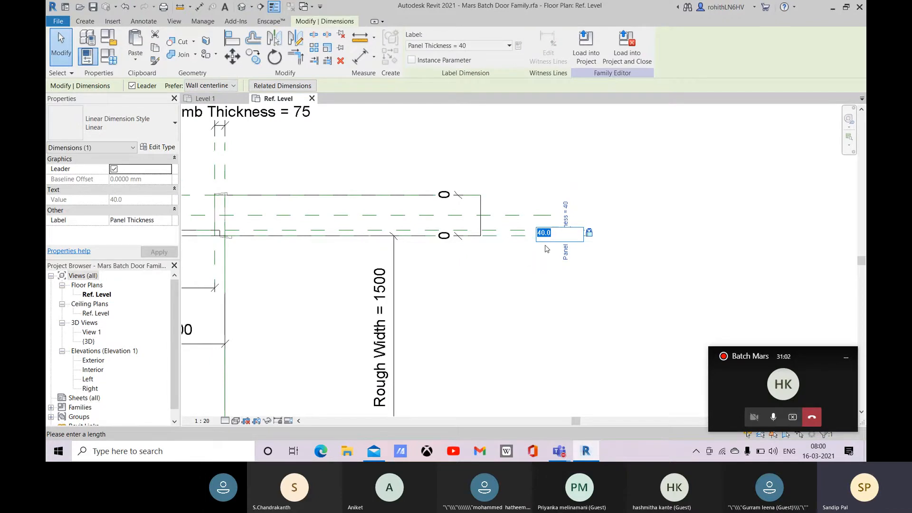
text(50)
key(Return)
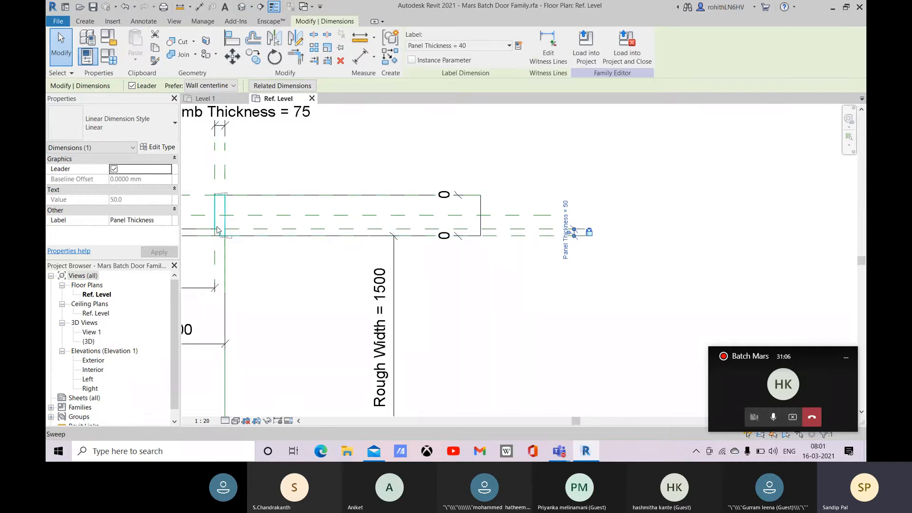
Test the family by setting the Panel Thickness parameter to 100 in the family types and applying it
middle_drag(241, 244, 576, 273)
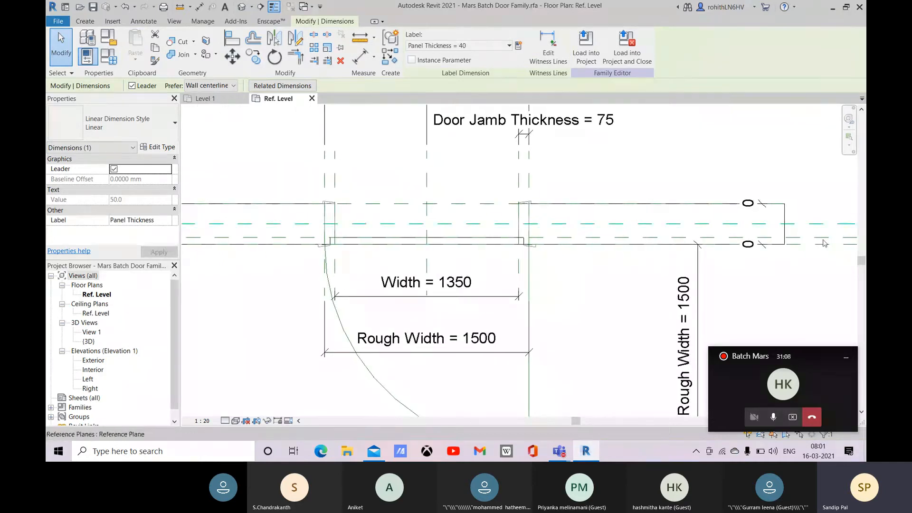
click(402, 156)
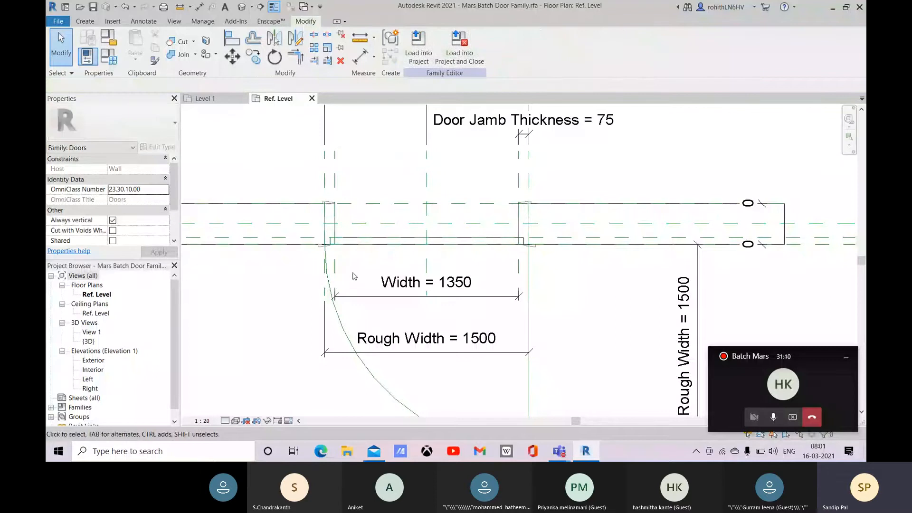
click(111, 57)
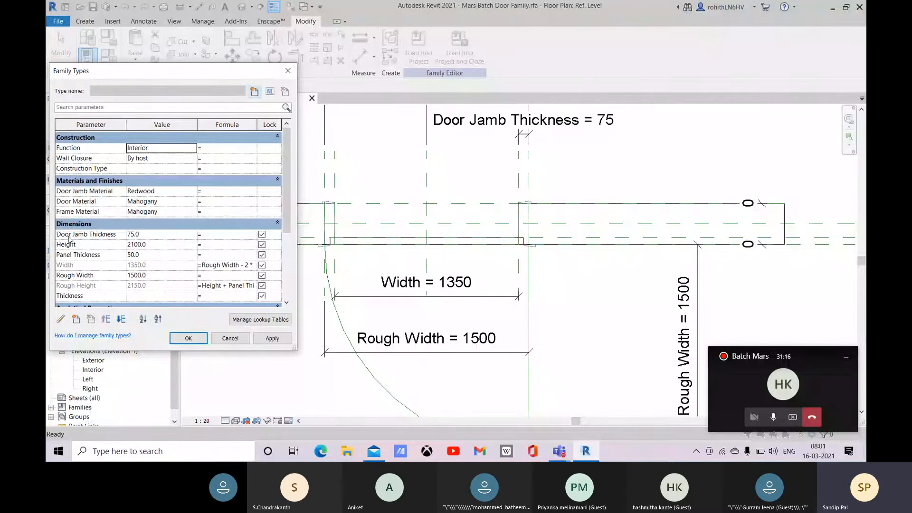
click(138, 257)
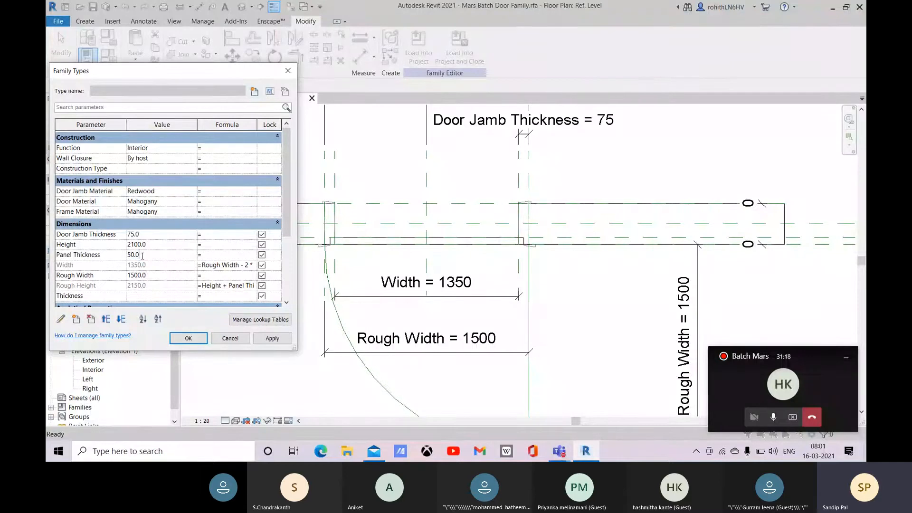
text(1)
click(272, 339)
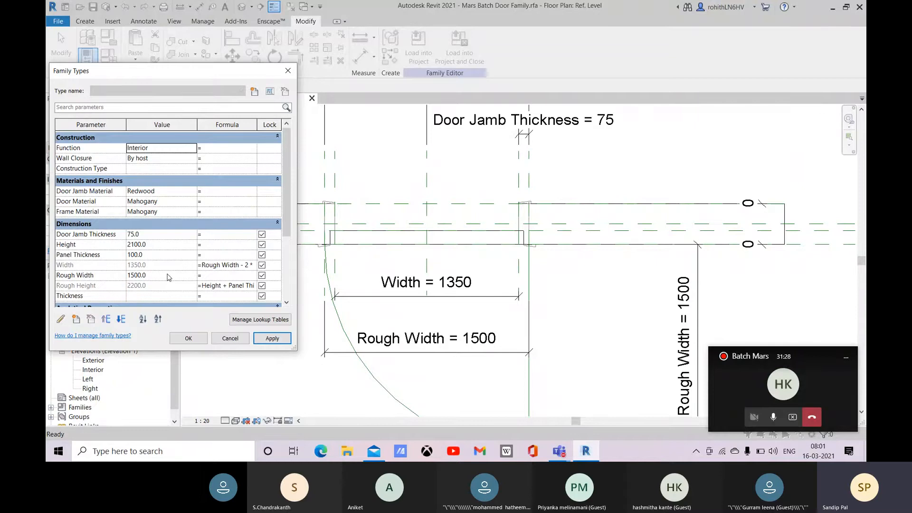
Set the Panel Thickness parameter back to 50, apply it and close the family types
click(148, 254)
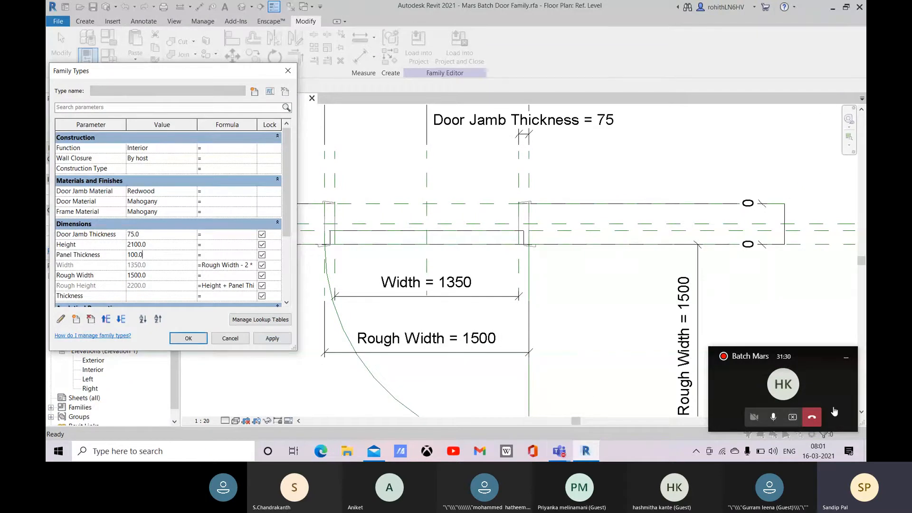
click(774, 416)
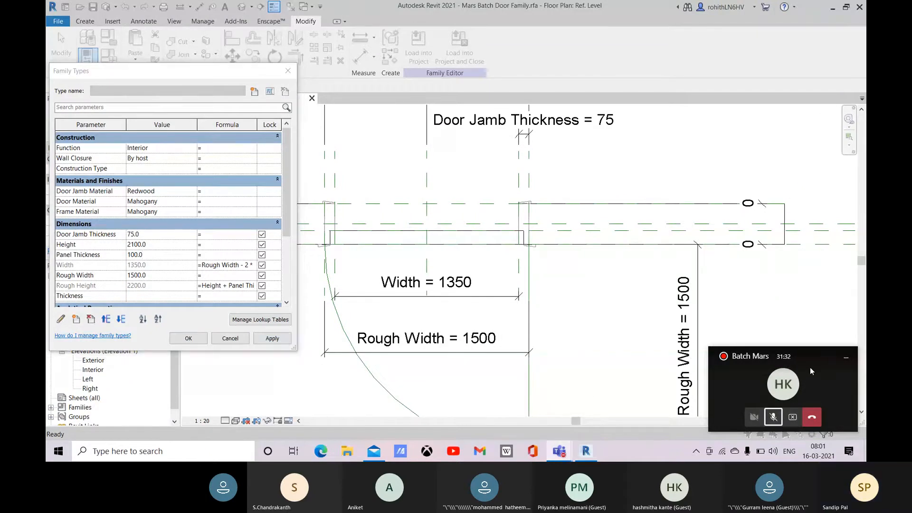
click(775, 418)
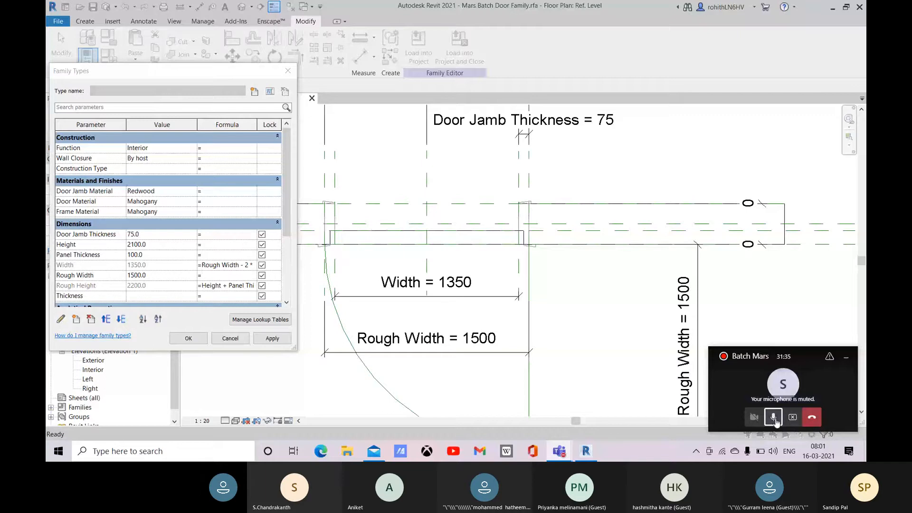
click(145, 255)
text(50)
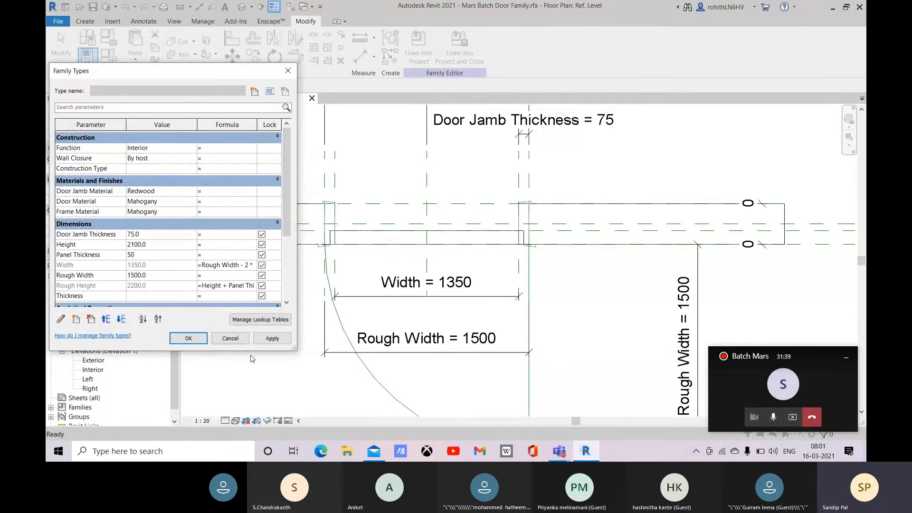
click(272, 338)
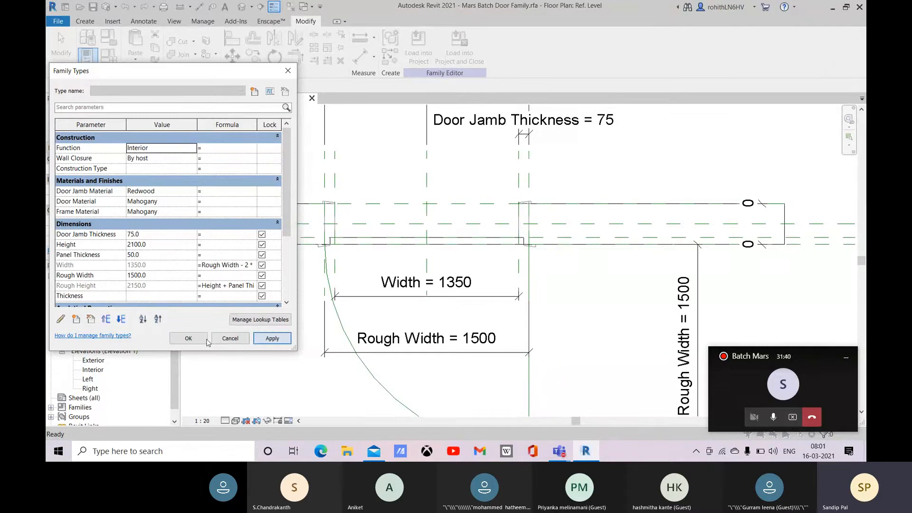
click(188, 338)
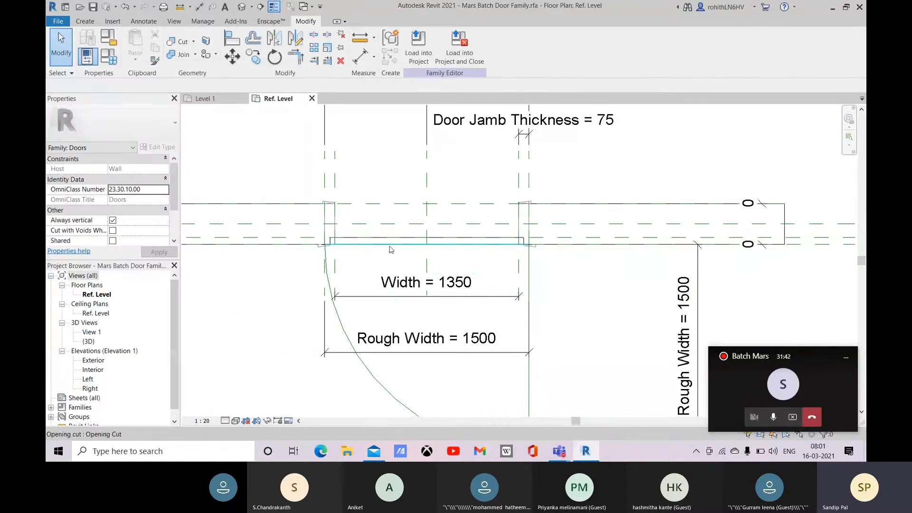
Examine the interior frame sweep profile where it meets the jamb rebate and door panel in plan
scroll(521, 248, down, 2)
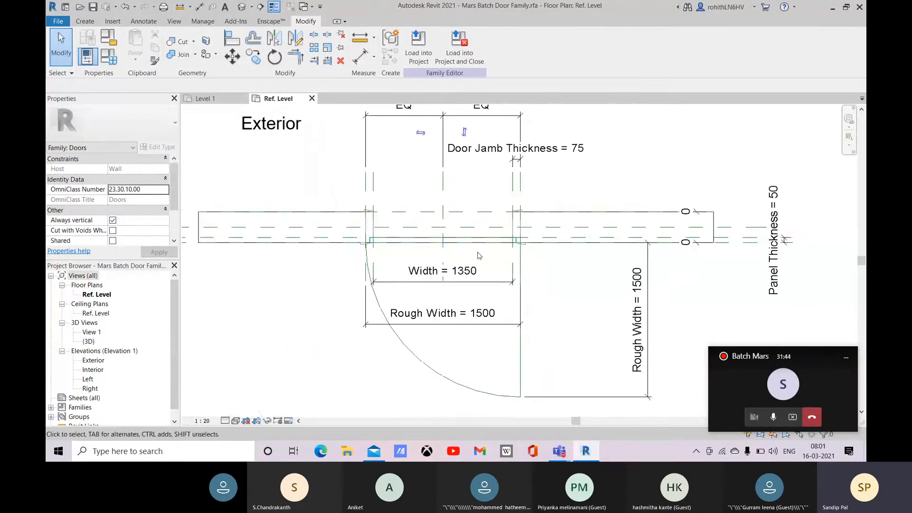
scroll(520, 251, up, 4)
scroll(519, 250, up, 2)
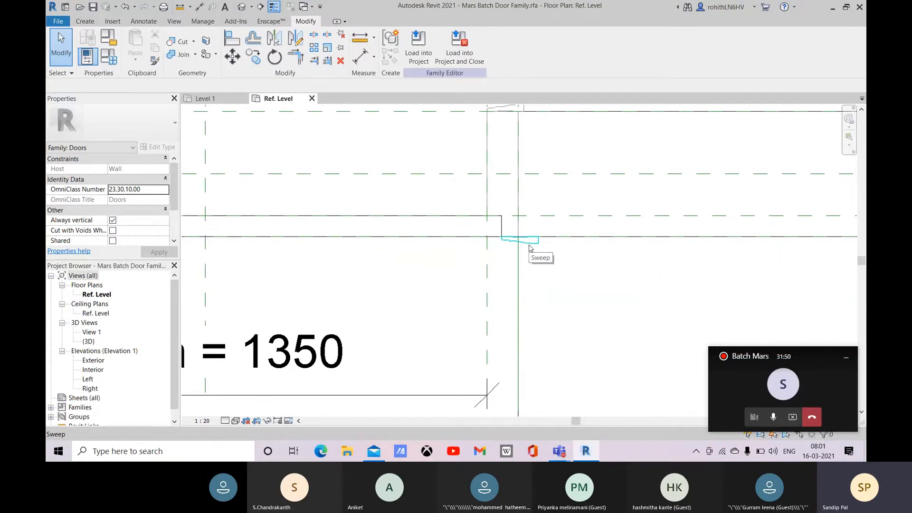
middle_drag(523, 251, 510, 276)
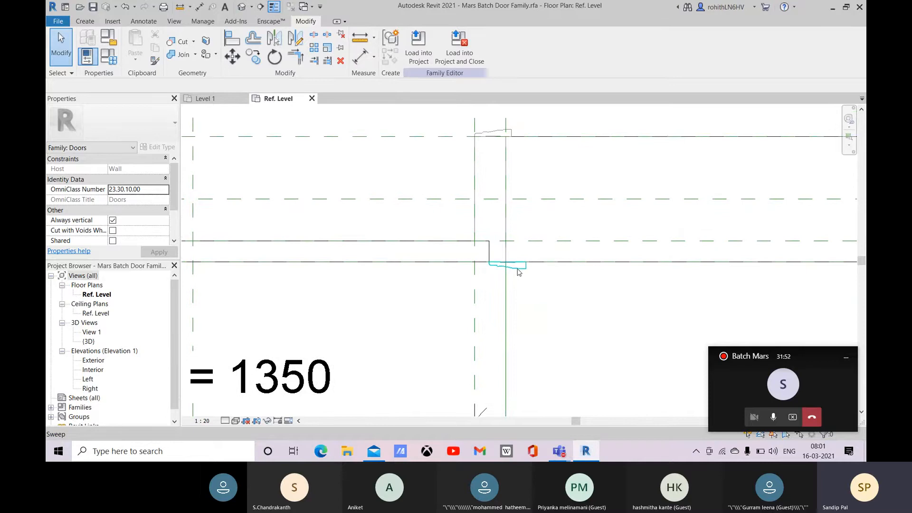
click(519, 271)
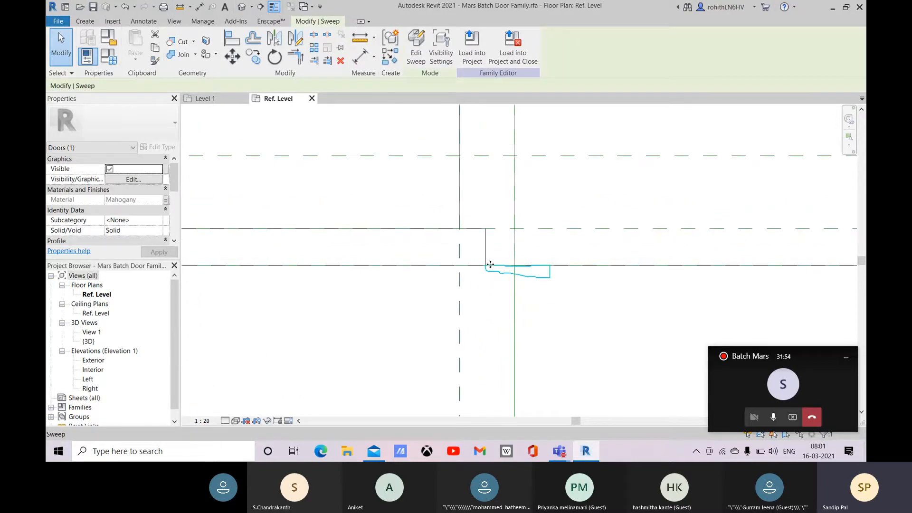
scroll(490, 256, up, 2)
scroll(515, 264, up, 2)
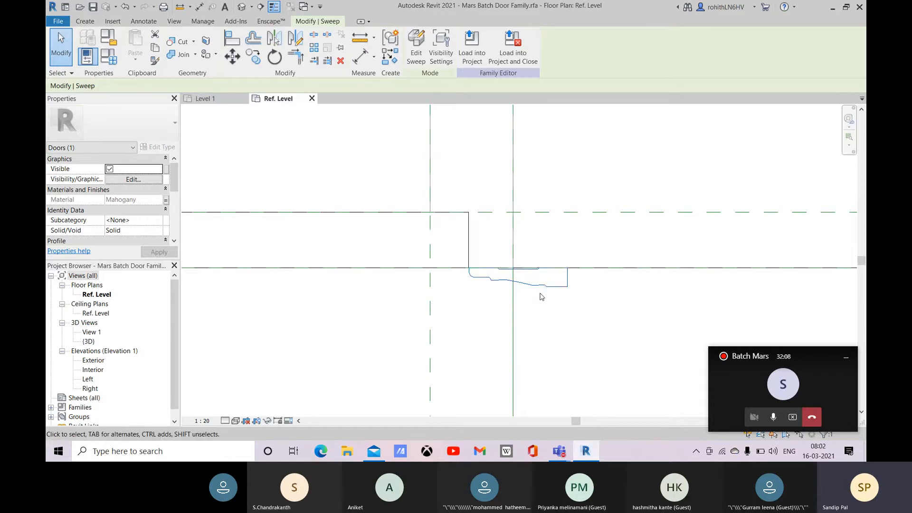
scroll(479, 258, down, 4)
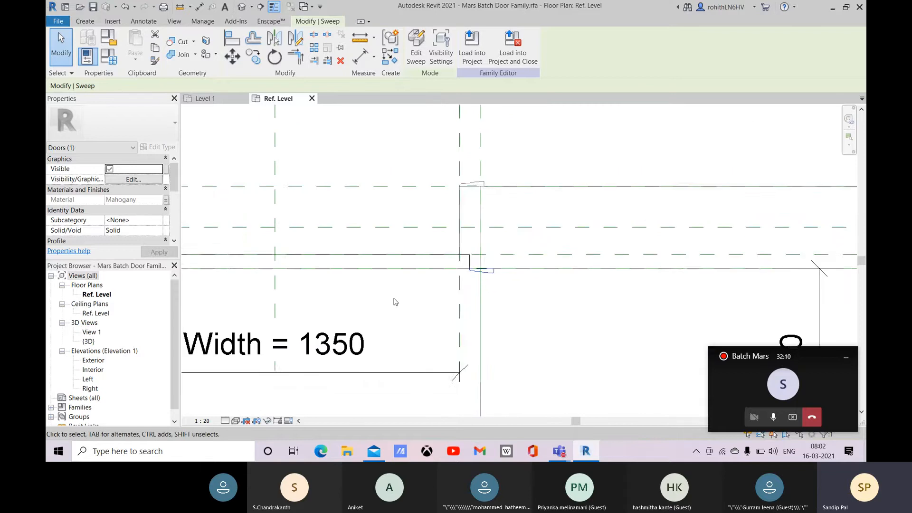
scroll(395, 303, down, 3)
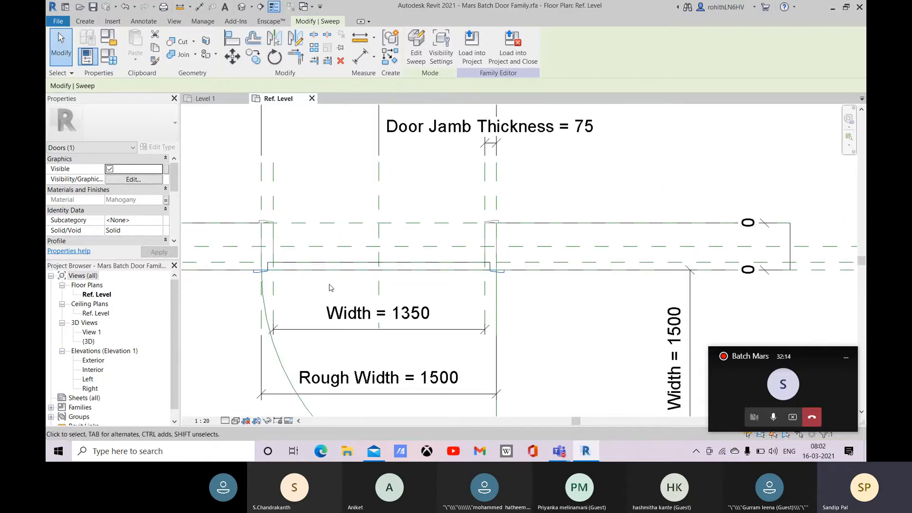
Open the Interior elevation and delete both dashed Elevation Swing lines across the door panel
click(209, 99)
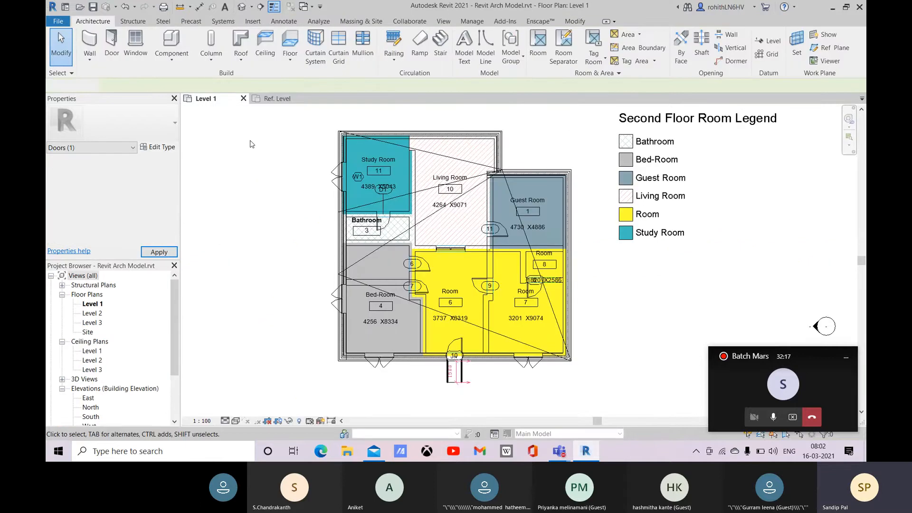
click(277, 99)
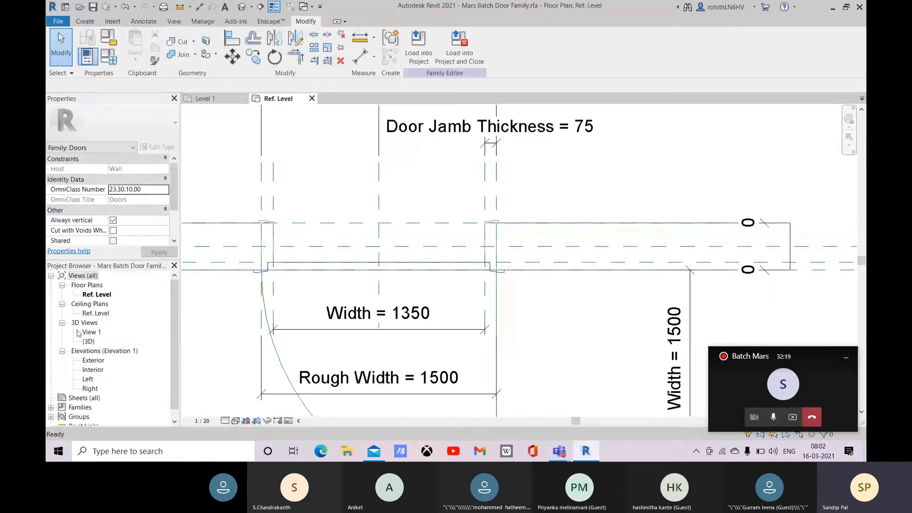
double_click(93, 370)
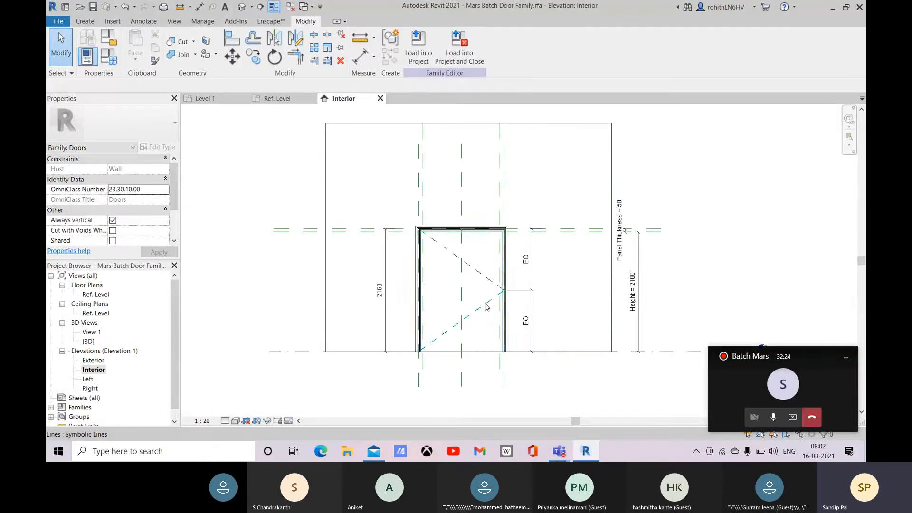
scroll(487, 306, up, 2)
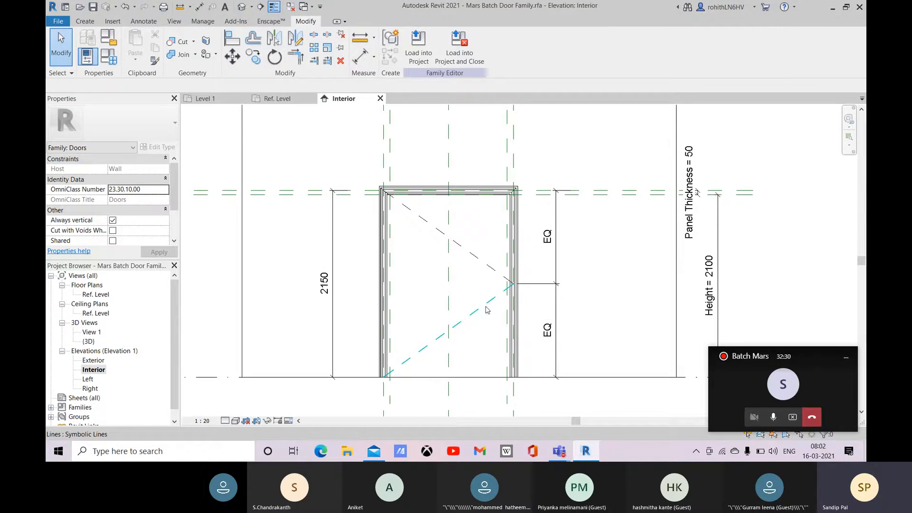
click(488, 302)
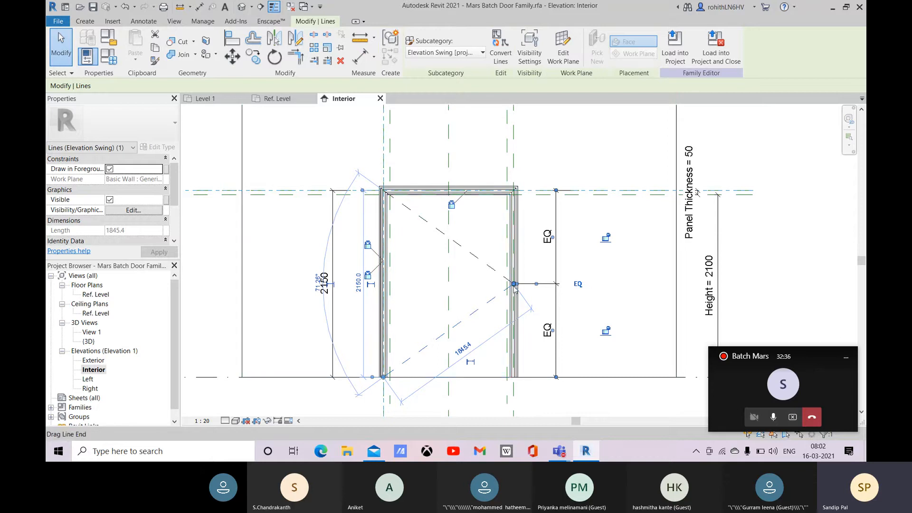
scroll(508, 286, up, 2)
click(451, 238)
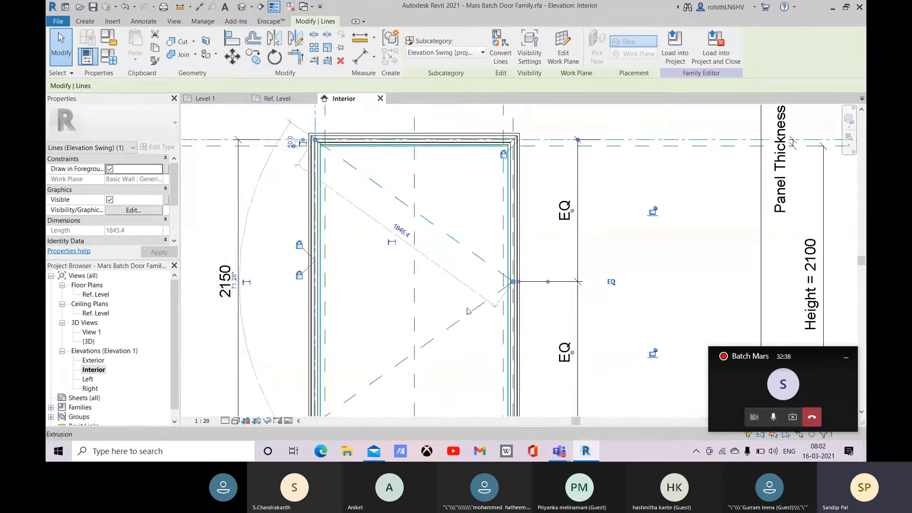
key(Delete)
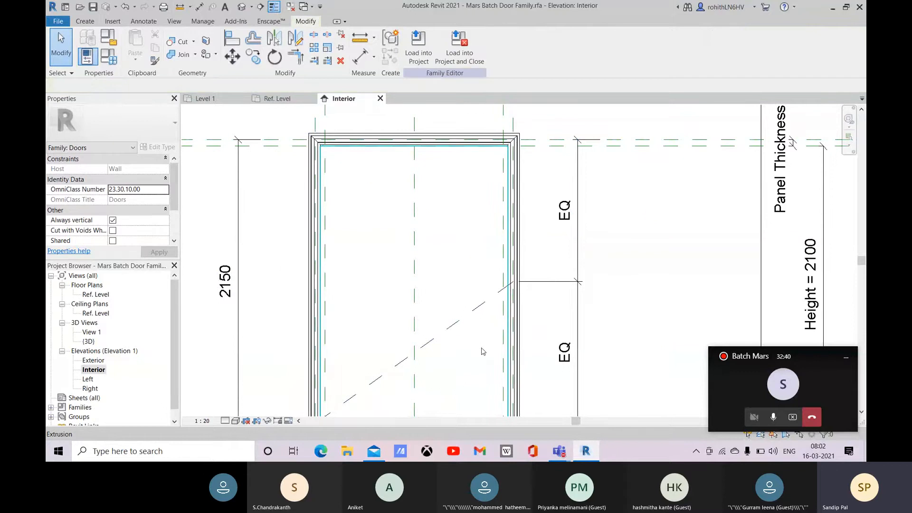
click(473, 311)
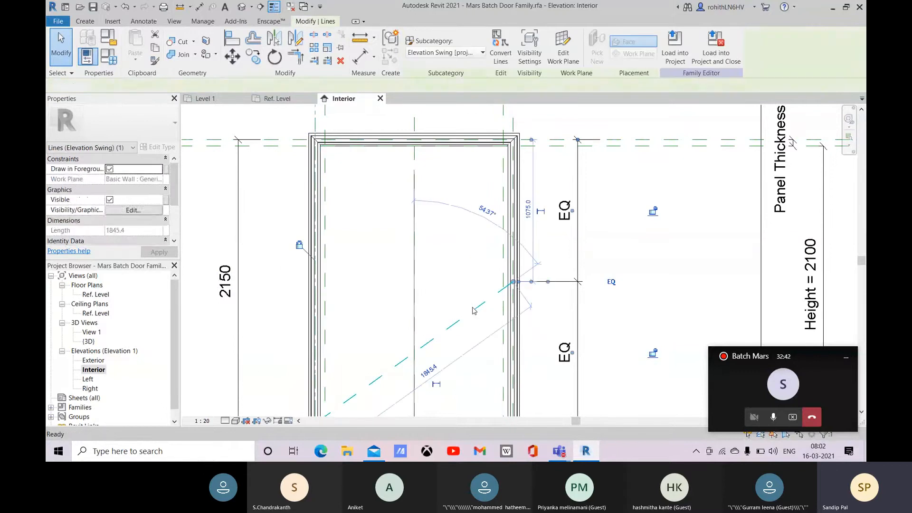
key(Delete)
scroll(537, 249, down, 2)
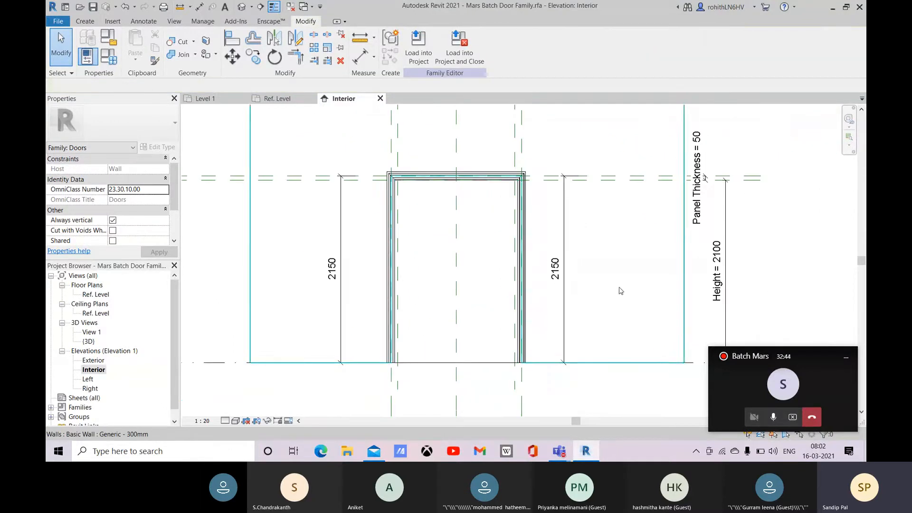
click(563, 227)
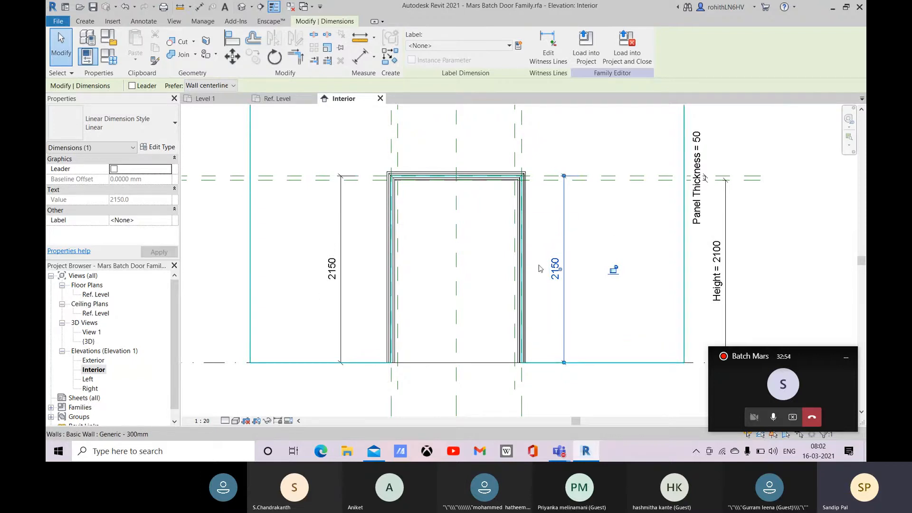
click(340, 328)
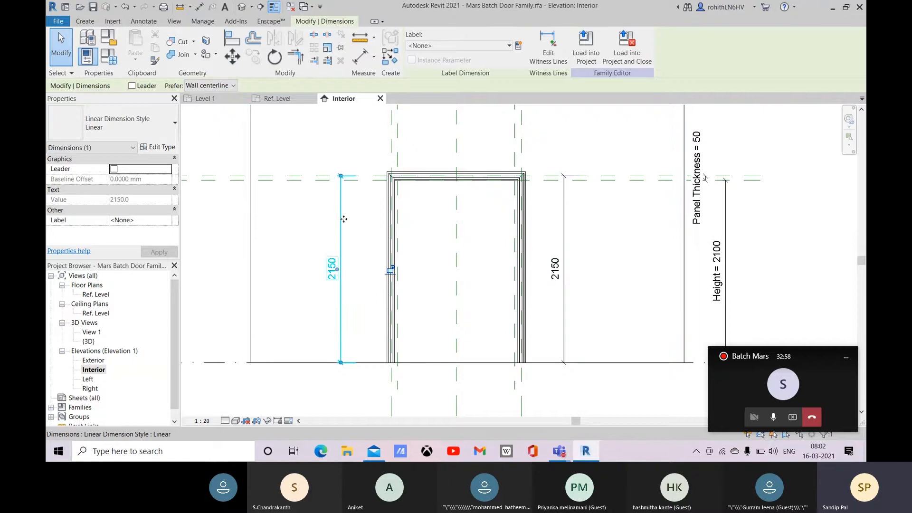
middle_drag(273, 292, 321, 268)
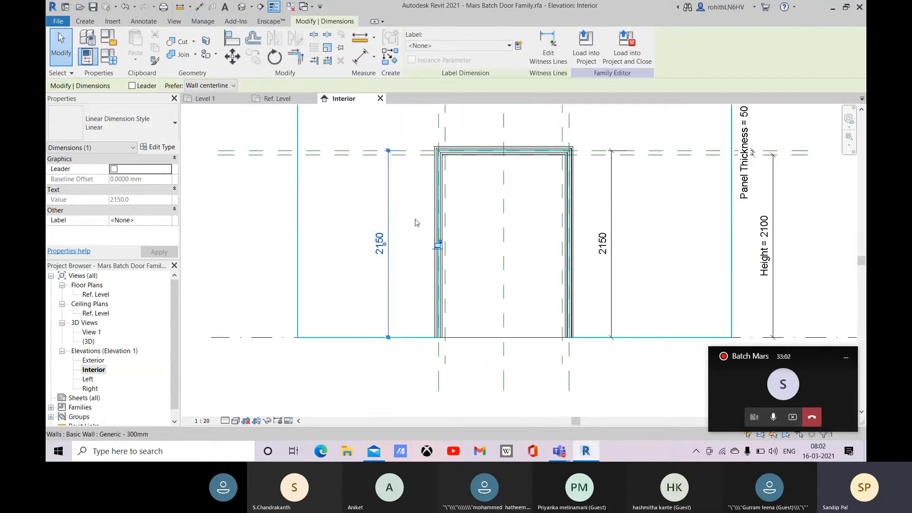
click(292, 383)
middle_drag(613, 285, 565, 310)
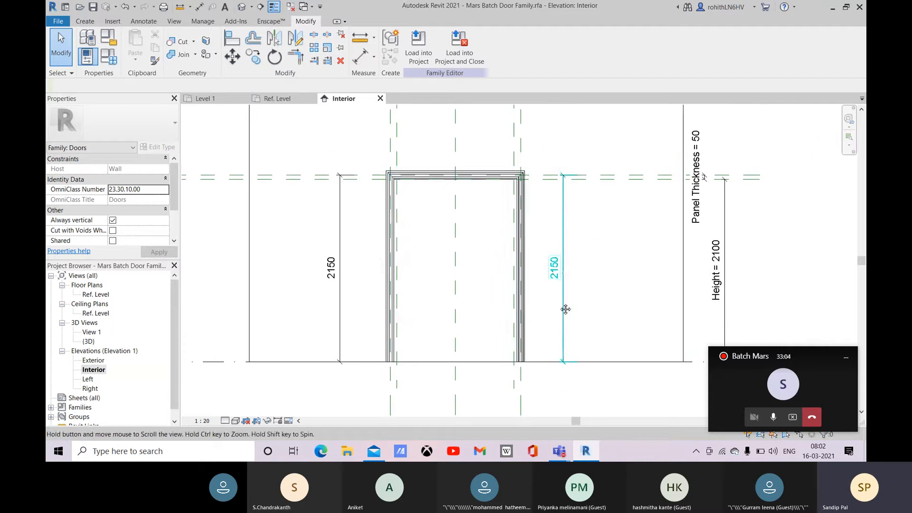
scroll(520, 267, up, 1)
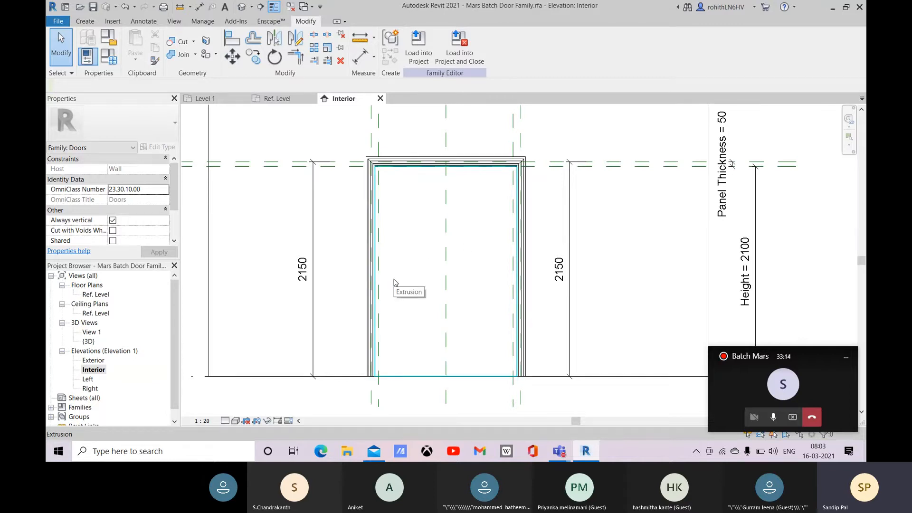
Create a reference plane above the Ref. Level by picking the level line with a 1000 offset
key(r)
key(p)
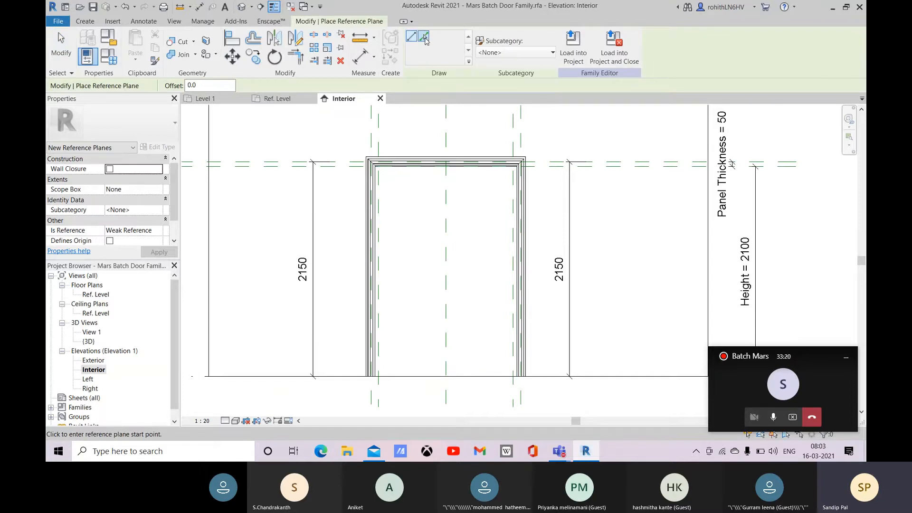
click(424, 38)
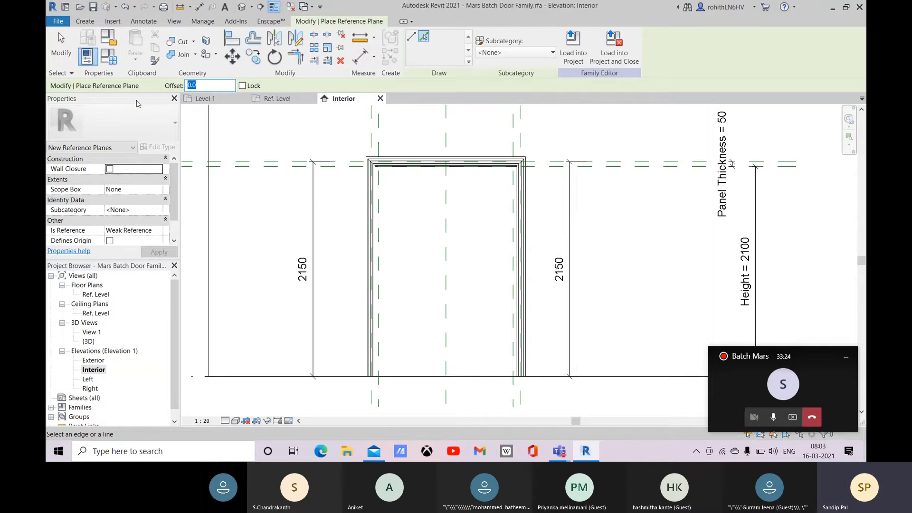
text(100)
scroll(352, 214, down, 4)
scroll(326, 236, up, 2)
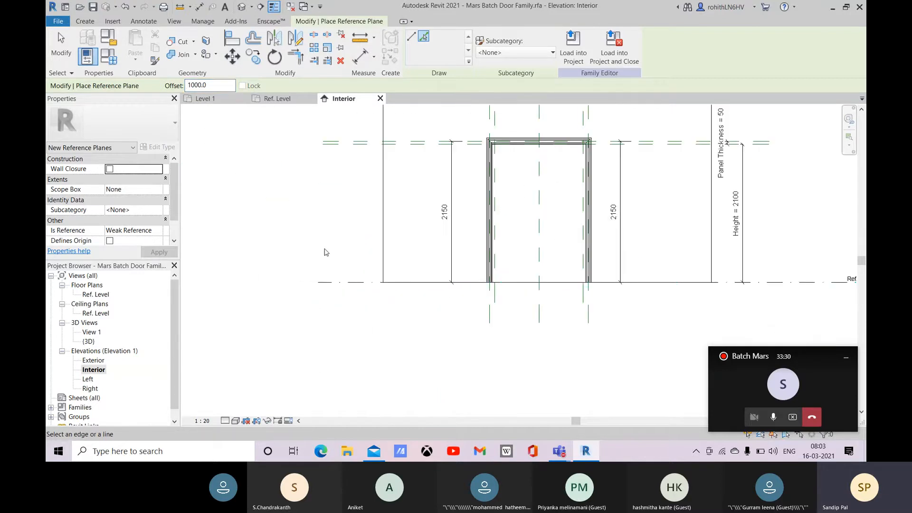
click(345, 282)
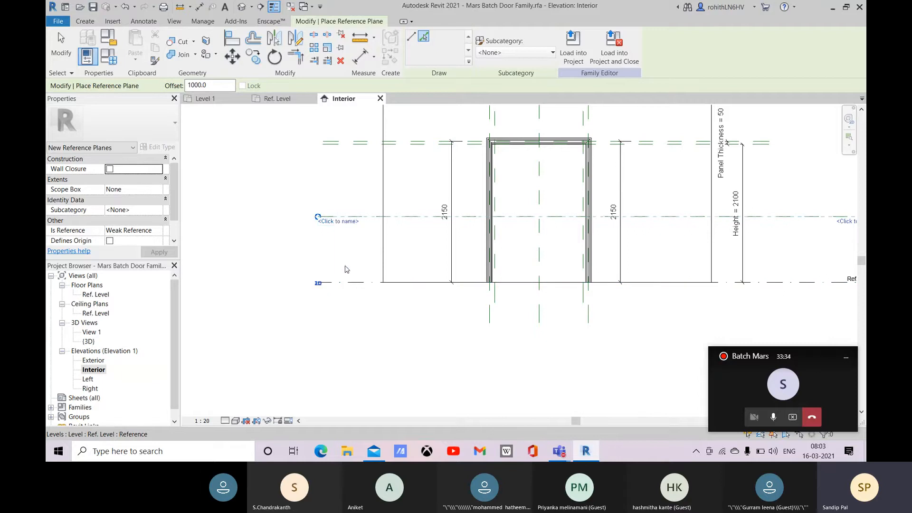
Name the new horizontal reference plane "Door Handel"
click(344, 226)
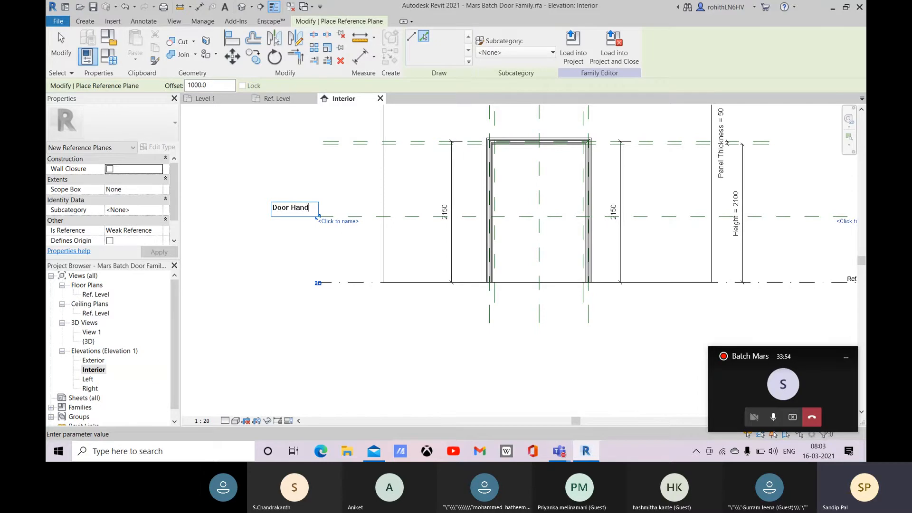
text(el)
key(Return)
middle_drag(475, 252, 351, 256)
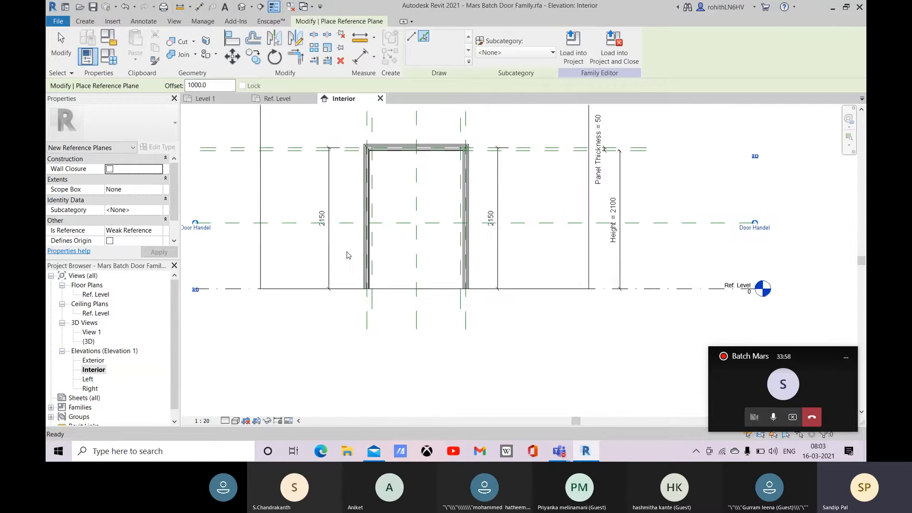
middle_drag(671, 244, 697, 243)
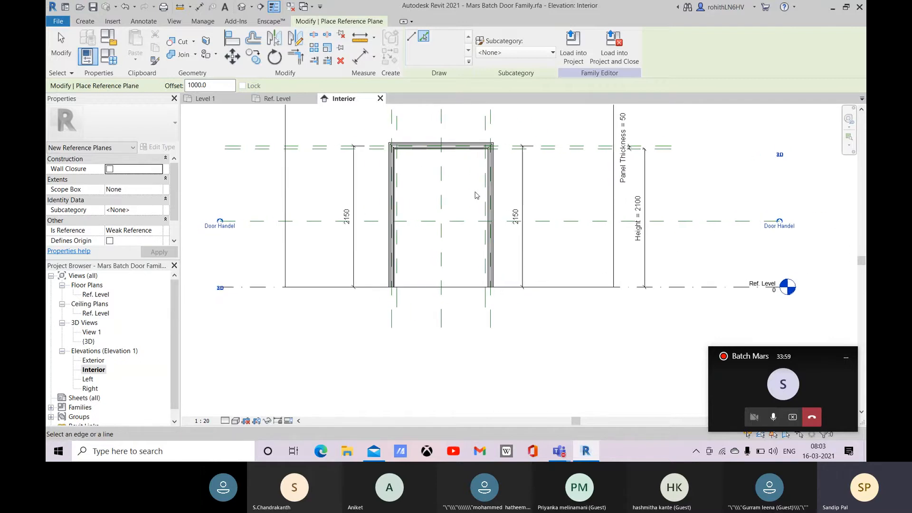
Add an aligned dimension between the Ref. Level and the Door Handel reference plane, placed beyond the Height dimension
click(360, 58)
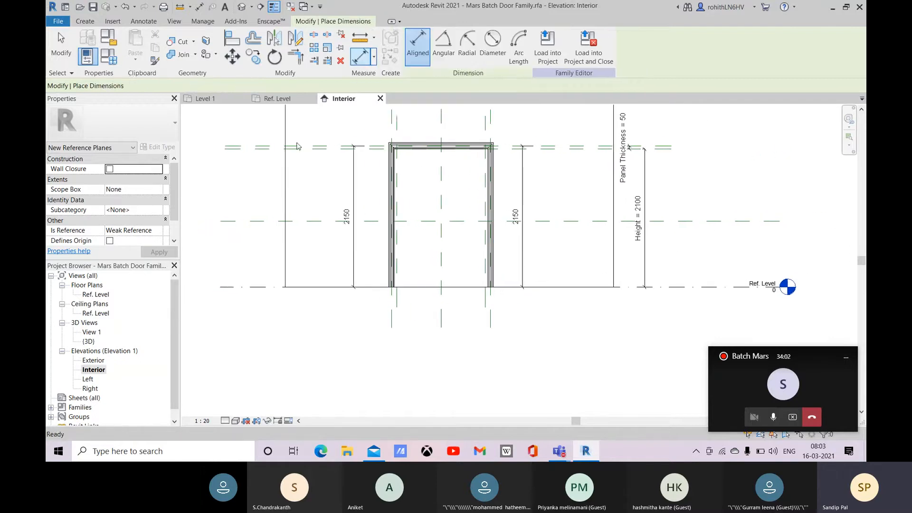
click(711, 287)
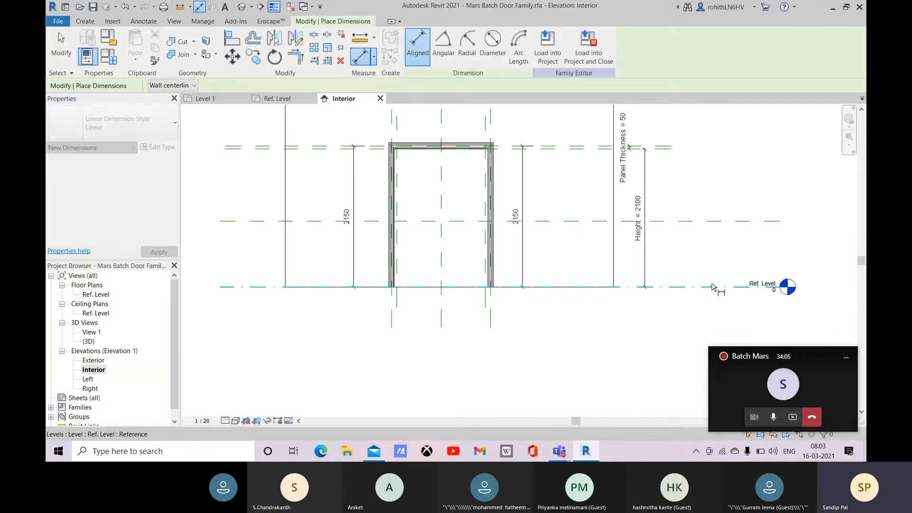
click(709, 220)
click(711, 162)
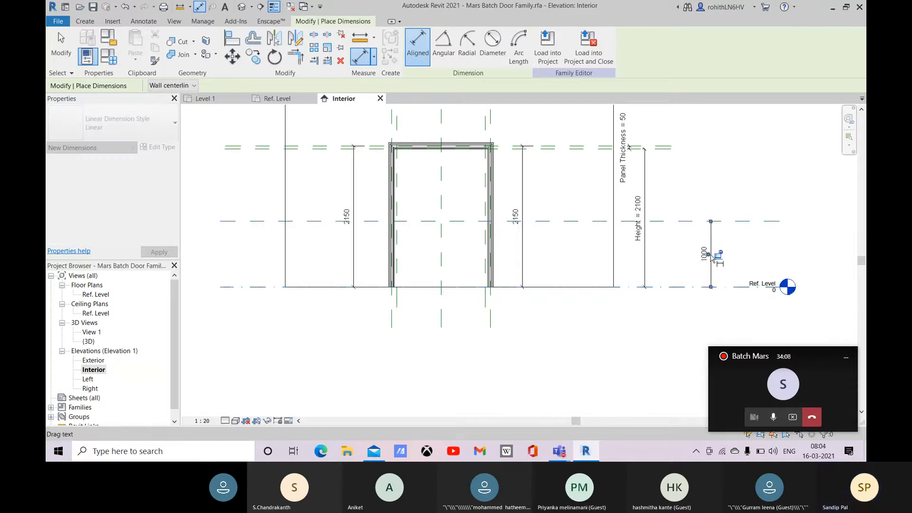
right_click(719, 165)
click(735, 172)
right_click(735, 167)
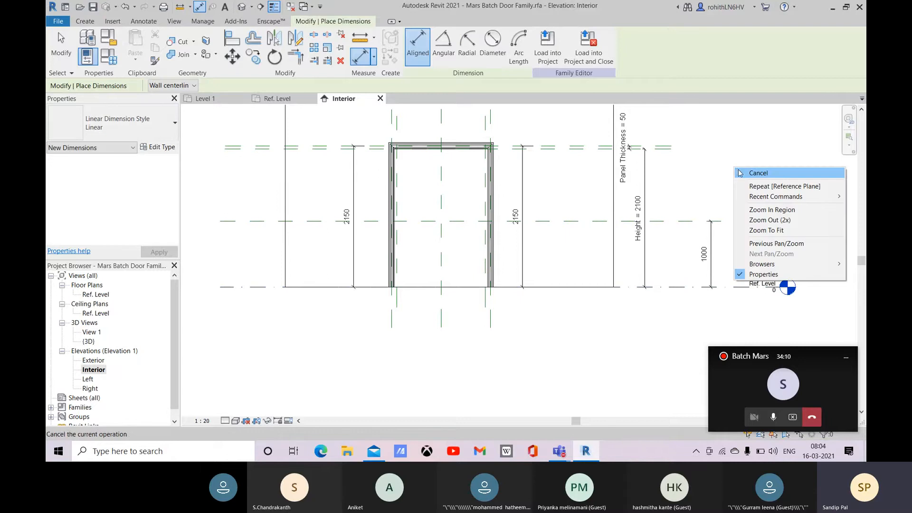
click(741, 173)
Label the Door Handel plane's dimension with a new type-based family parameter named "Handel Height"
click(715, 245)
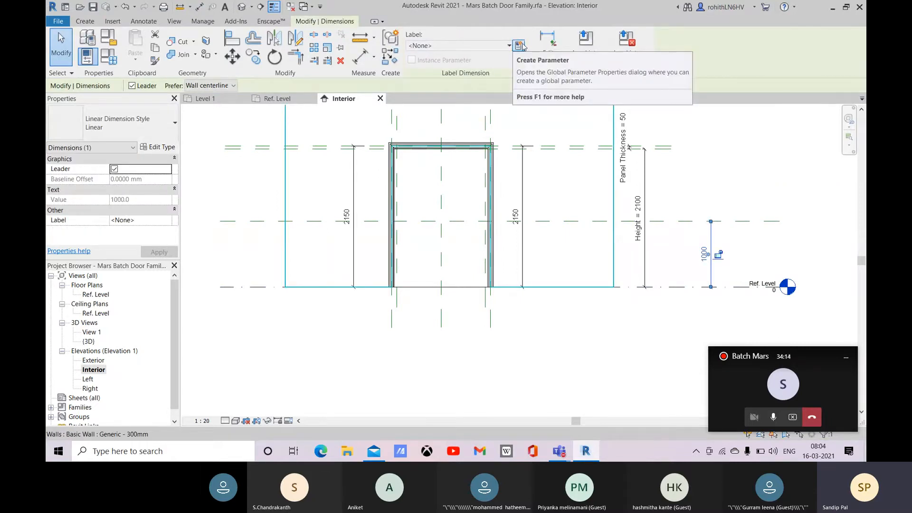
click(495, 47)
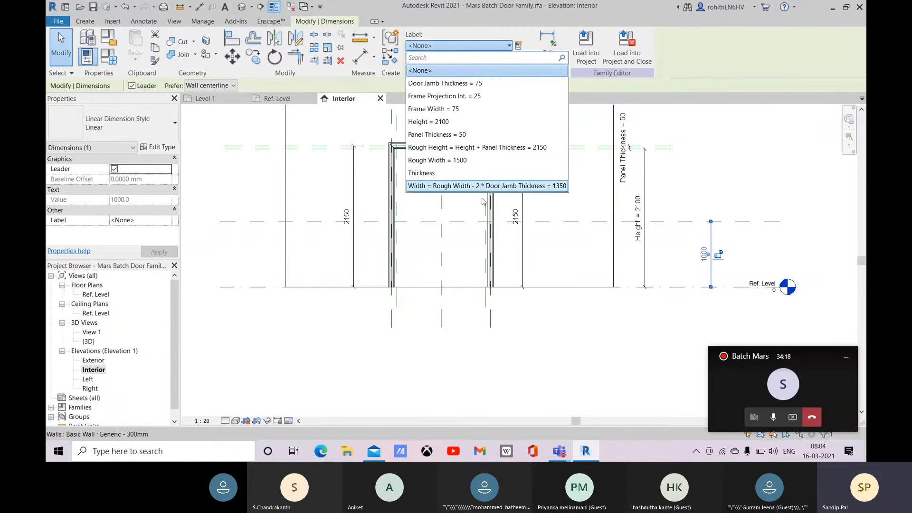
click(518, 45)
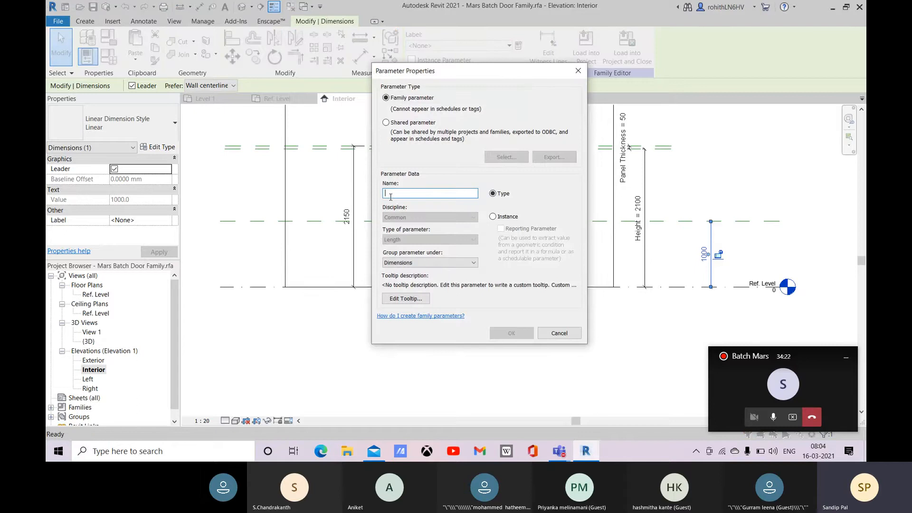
text(Handel G)
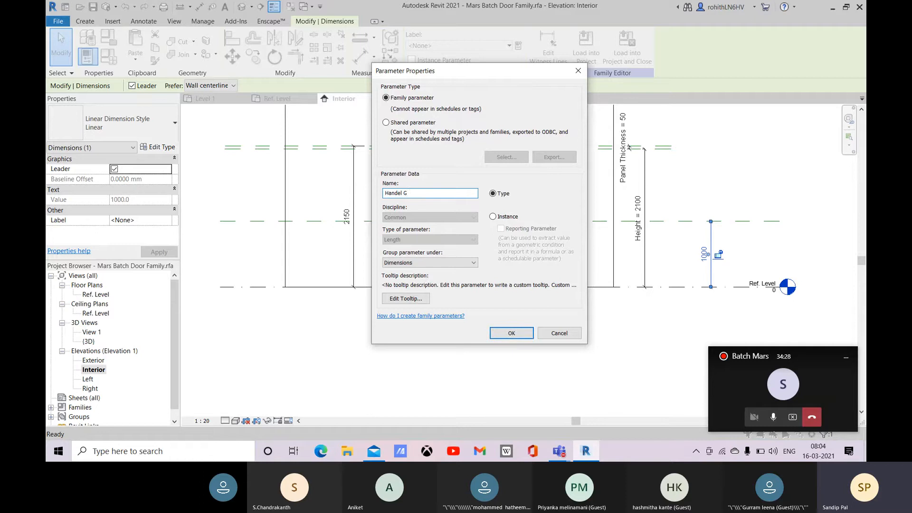
key(BackSpace)
text(Height)
click(511, 335)
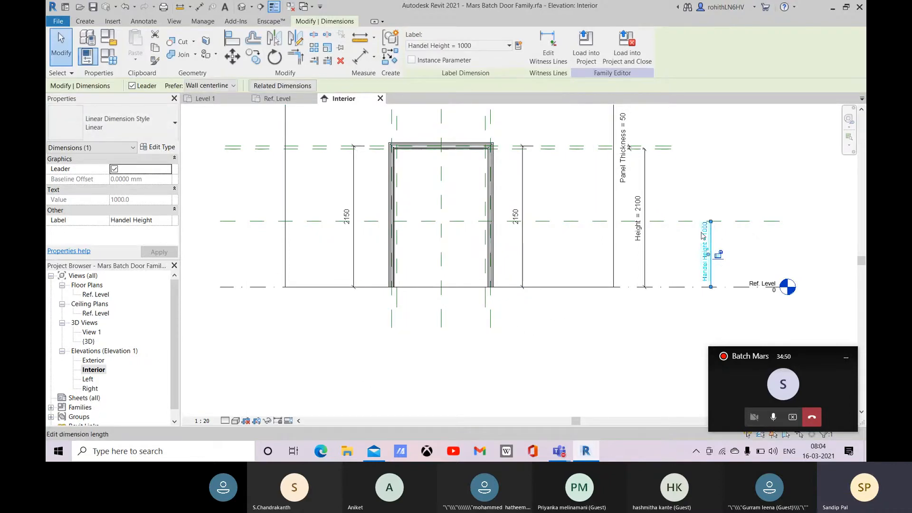
Test the Handel Height dimension by setting it to 1500 and restoring it to 1000
click(706, 234)
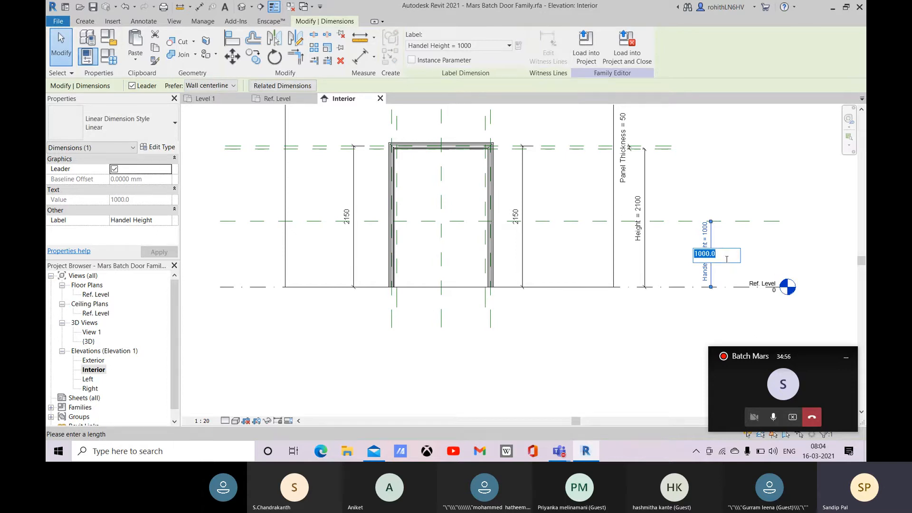
text(1500)
key(Return)
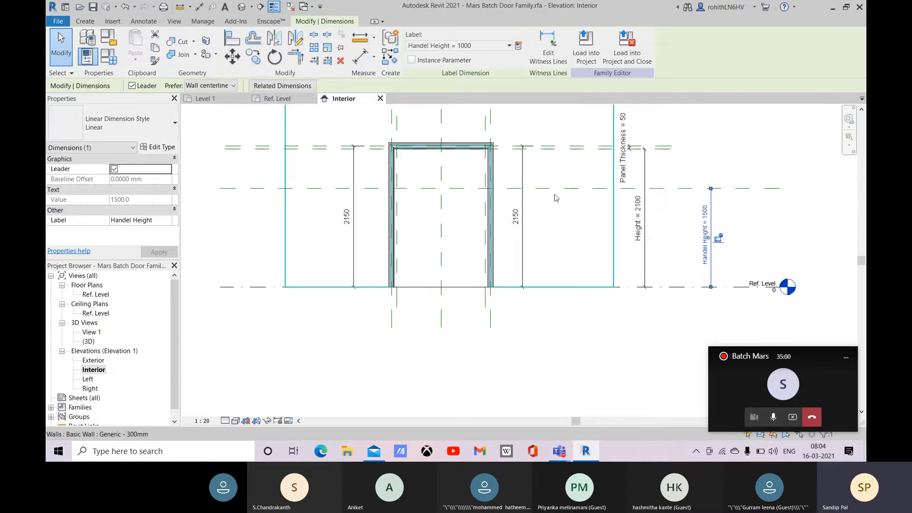
click(706, 218)
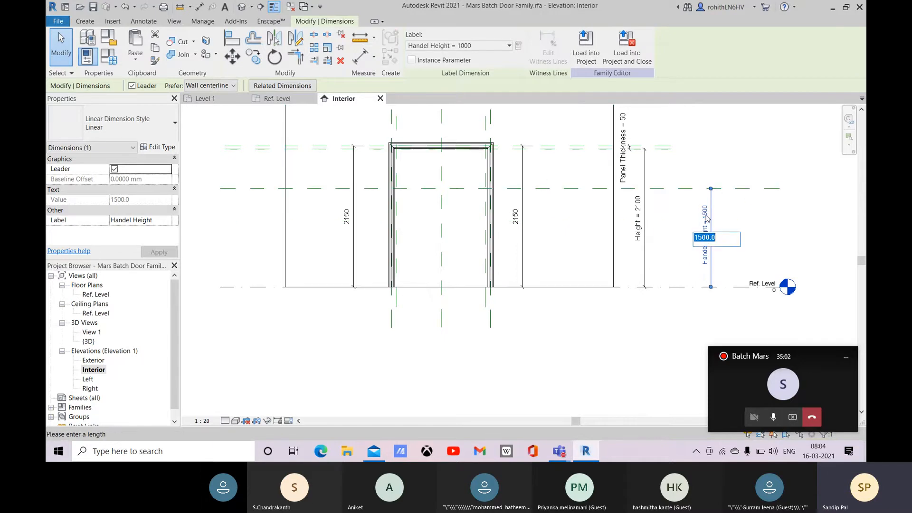
text(1000)
key(Return)
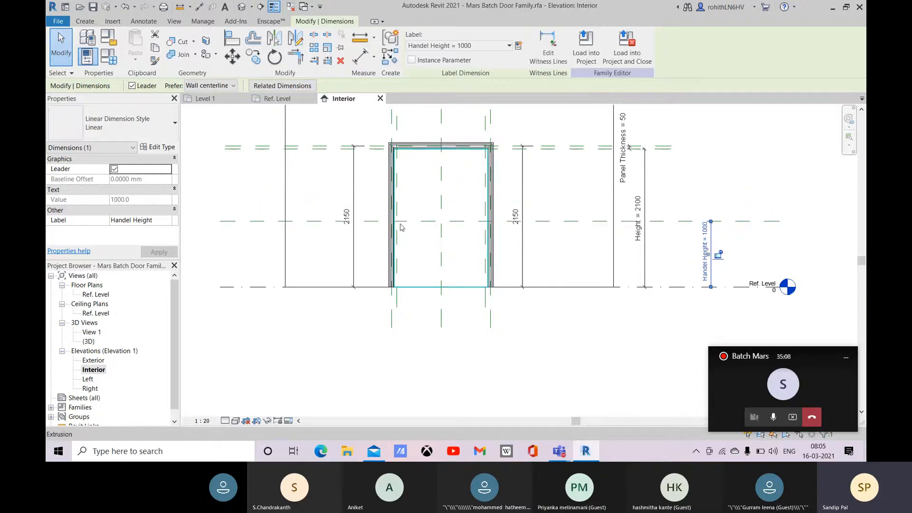
Open the Ref. Level floor plan and start a Revolve with its boundary line sketch
click(277, 98)
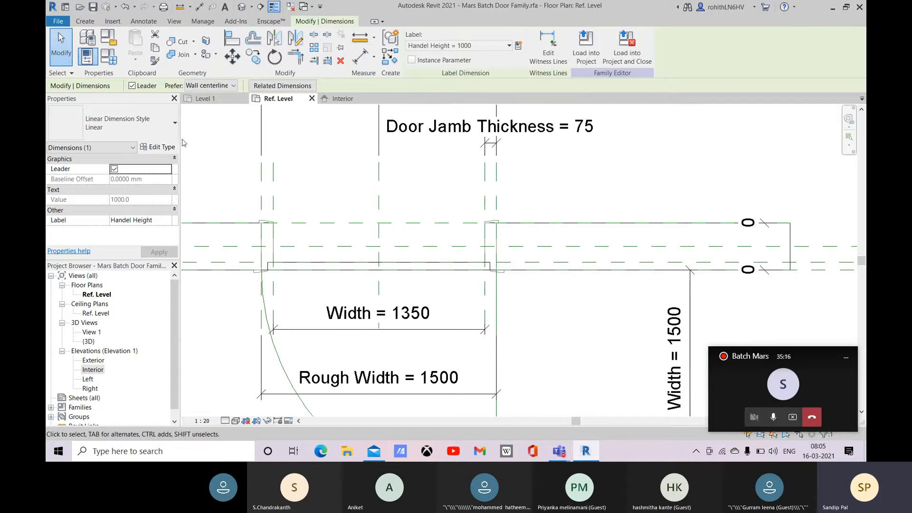
click(85, 21)
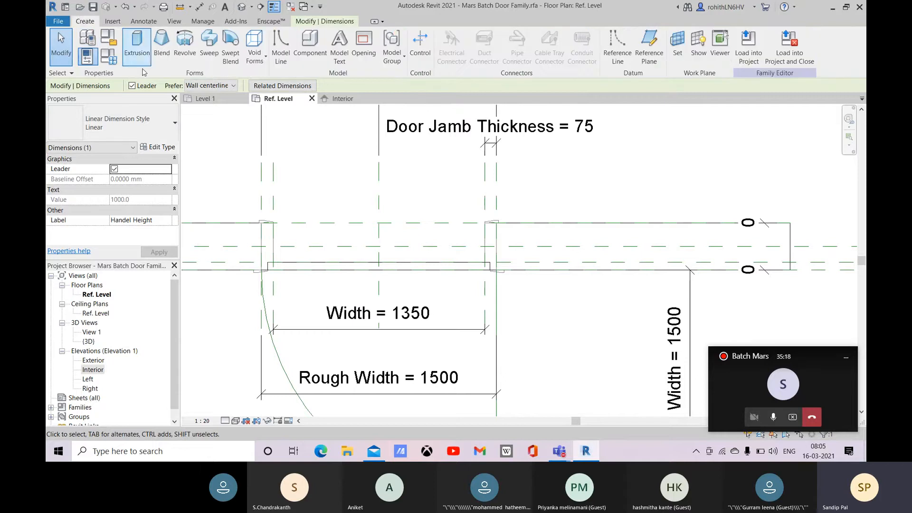
middle_drag(389, 275, 471, 238)
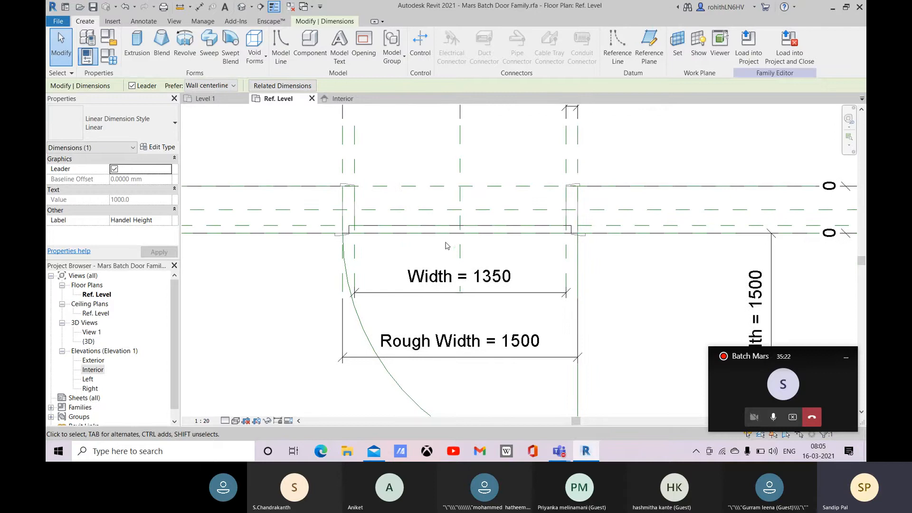
click(185, 43)
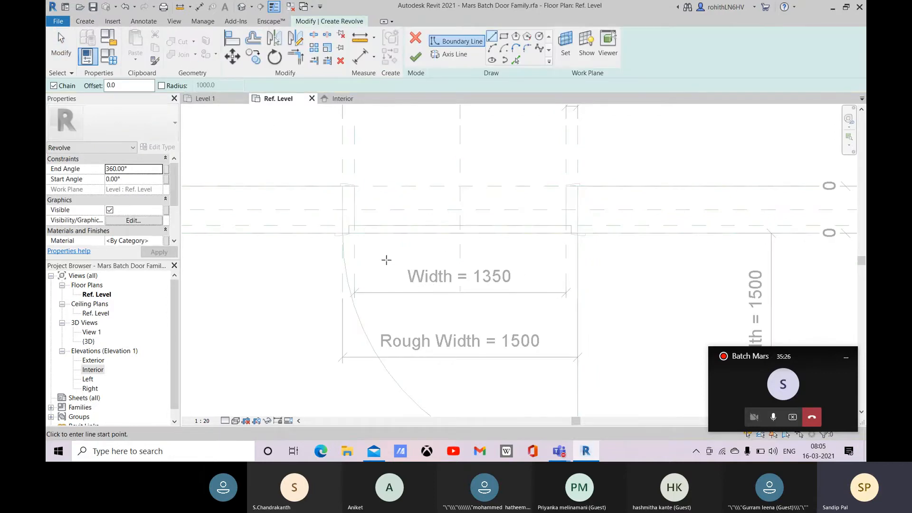
scroll(374, 233, up, 2)
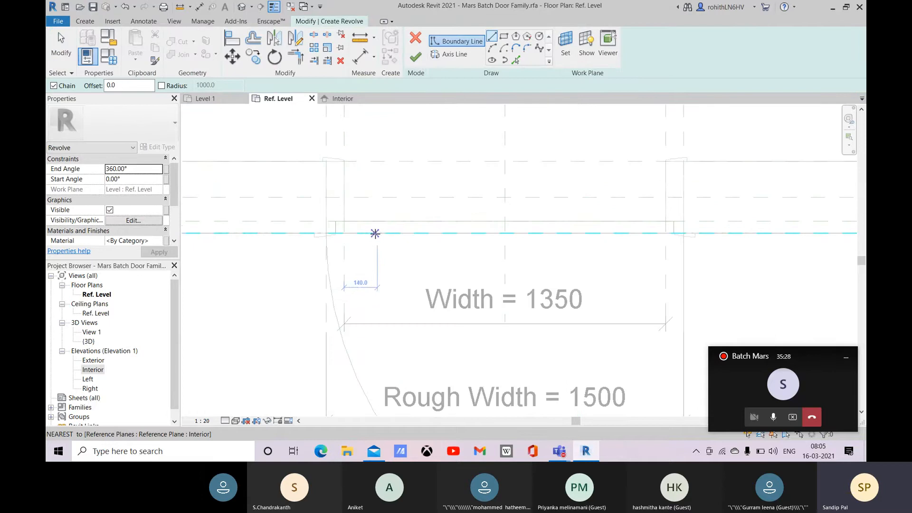
click(86, 22)
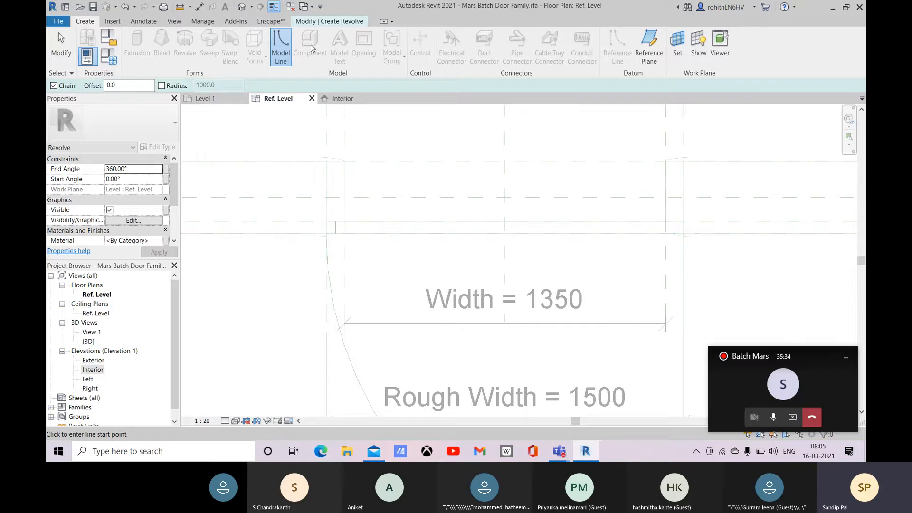
click(316, 22)
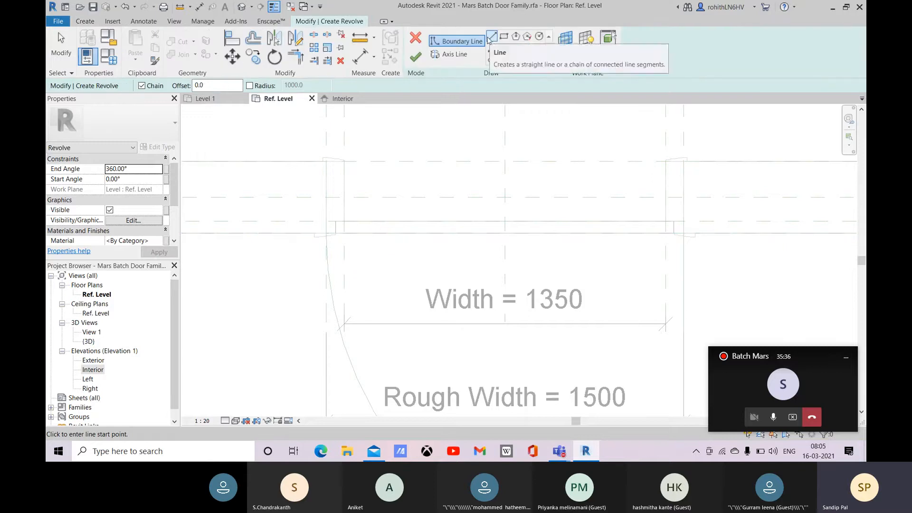
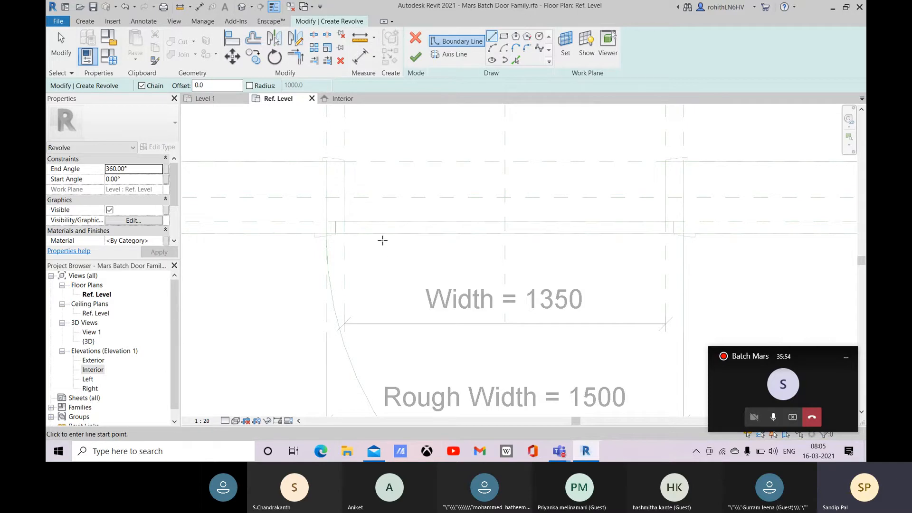
Sketch a 15 mm boundary line at 135° from the Interior reference plane, starting 150 mm inside the left Width reference plane
scroll(369, 233, up, 2)
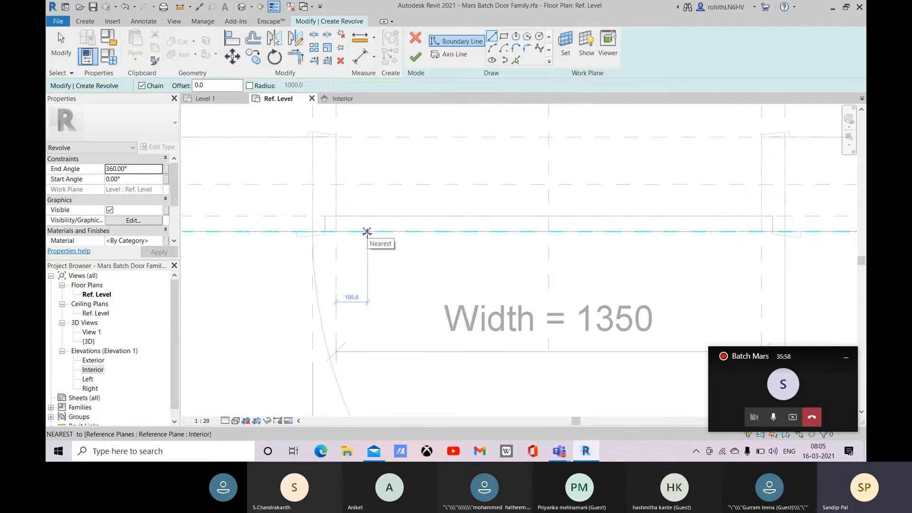
scroll(370, 234, up, 2)
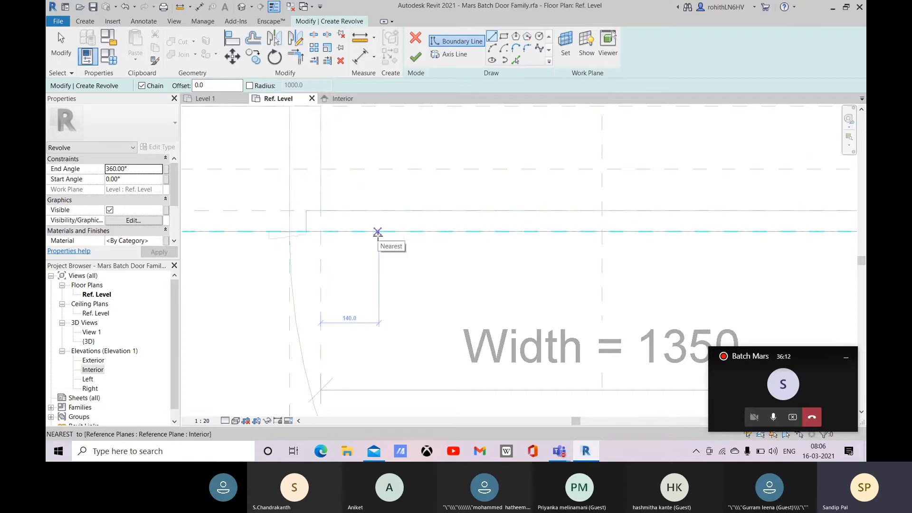
scroll(382, 232, up, 1)
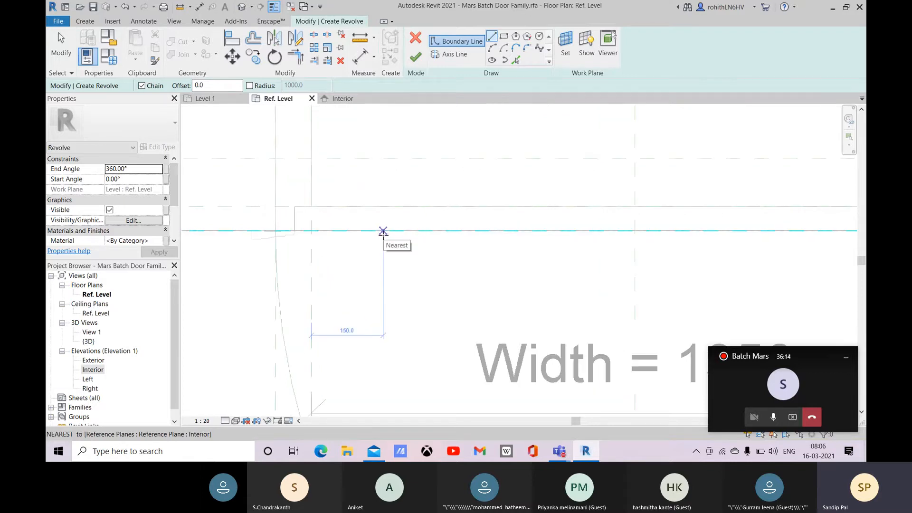
click(383, 231)
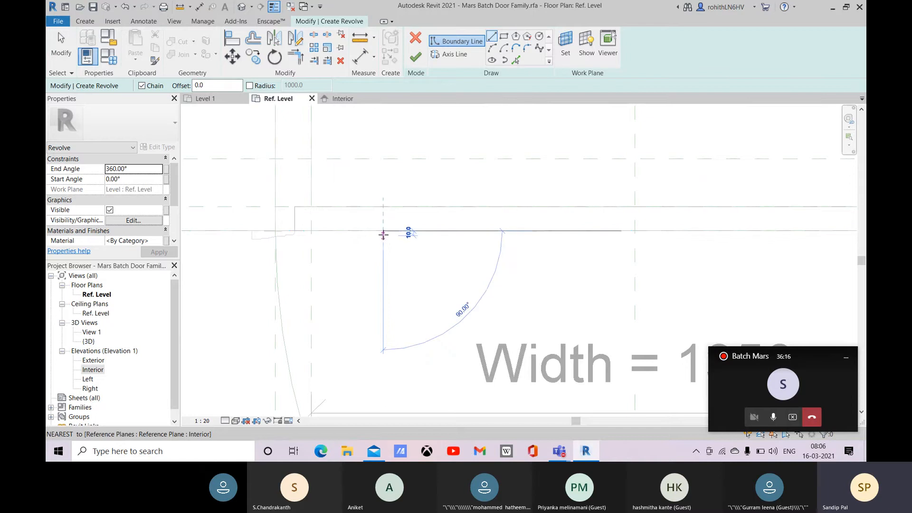
scroll(379, 240, up, 1)
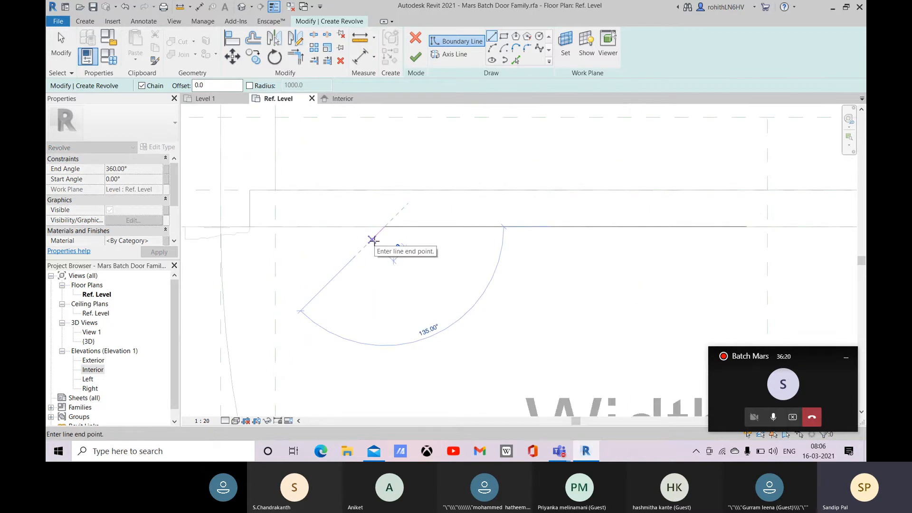
scroll(373, 240, up, 1)
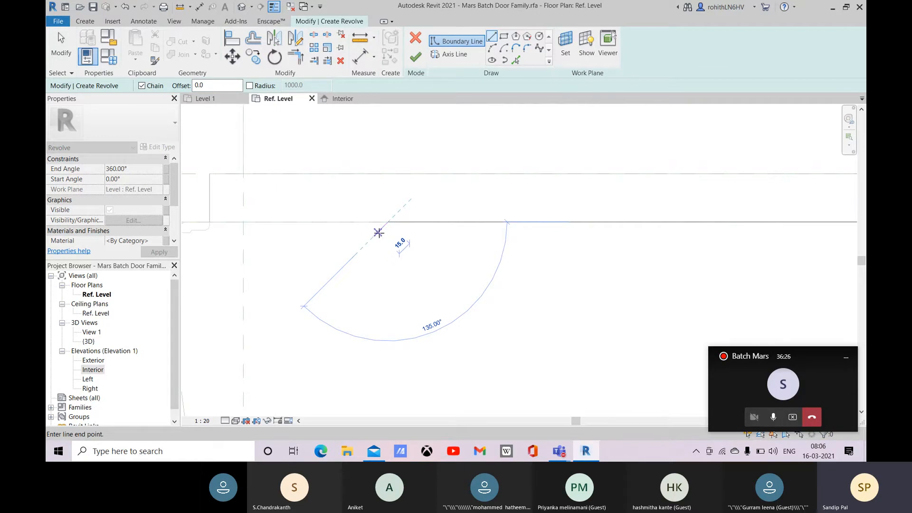
click(379, 233)
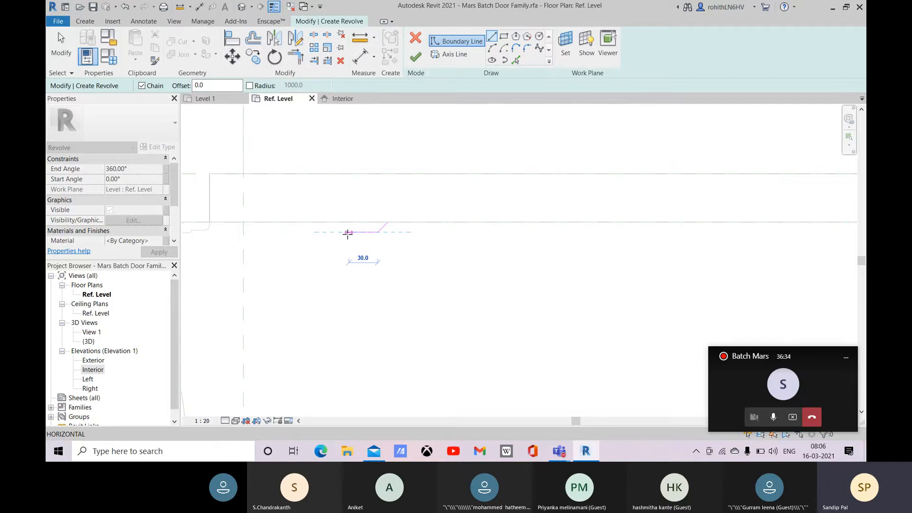
Continue the profile with a horizontal line toward the left jamb and a 35 mm vertical line away from the door panel
click(344, 232)
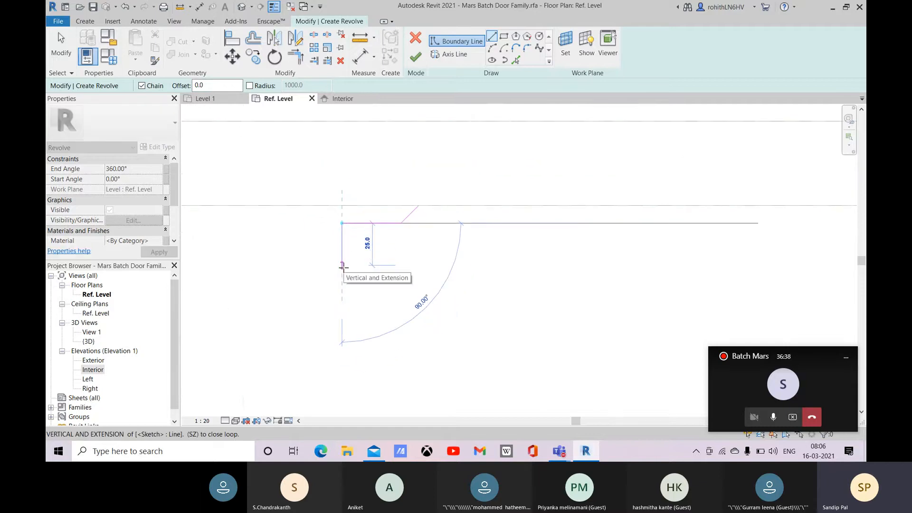
scroll(343, 277, down, 1)
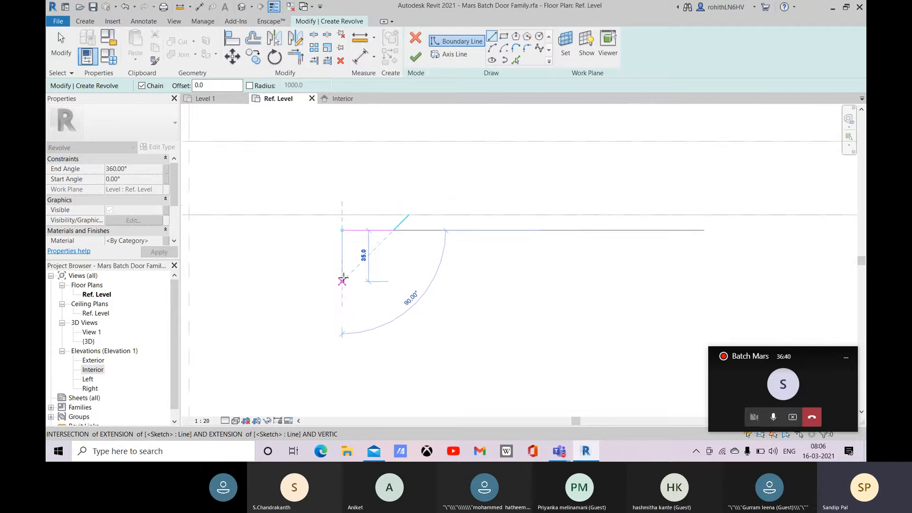
middle_drag(348, 282, 344, 235)
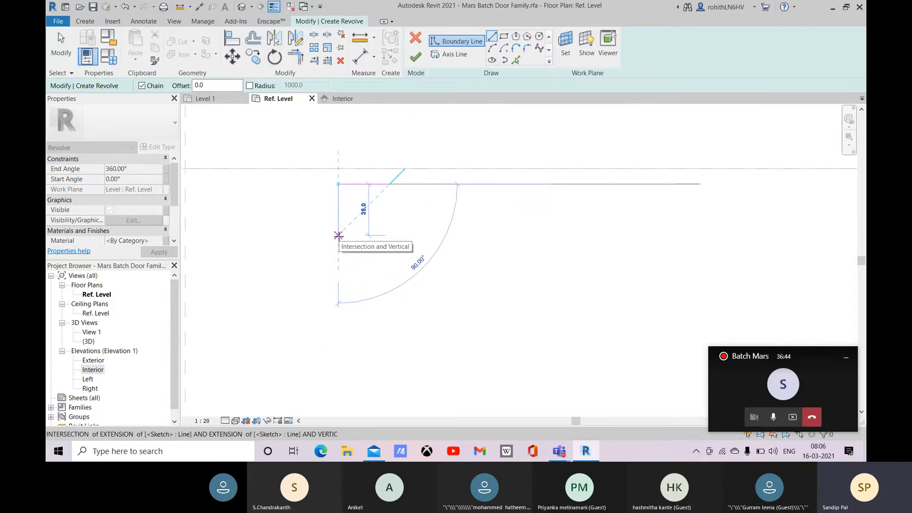
click(338, 235)
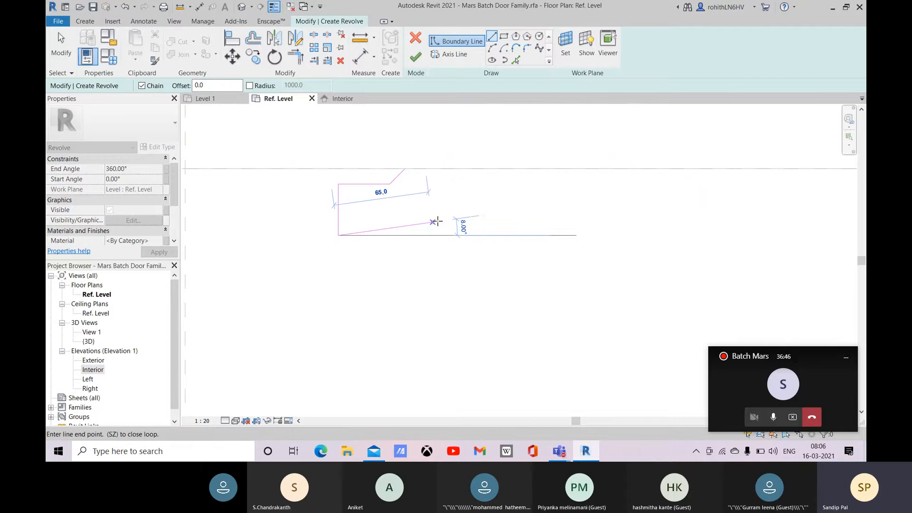
right_click(494, 219)
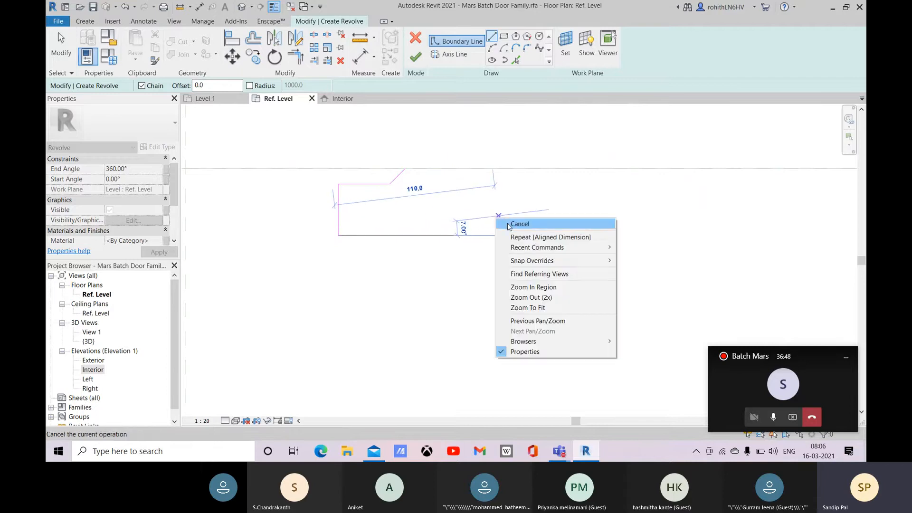
click(507, 222)
Add a 12.5 mm horizontal line from the profile's open lower end and a vertical line back to the Interior reference plane
scroll(294, 240, down, 1)
middle_drag(295, 238, 336, 226)
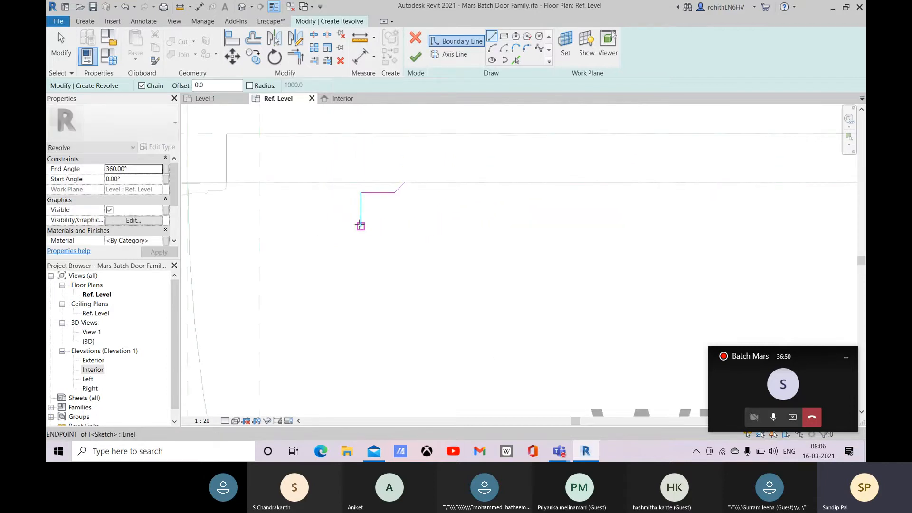
click(360, 227)
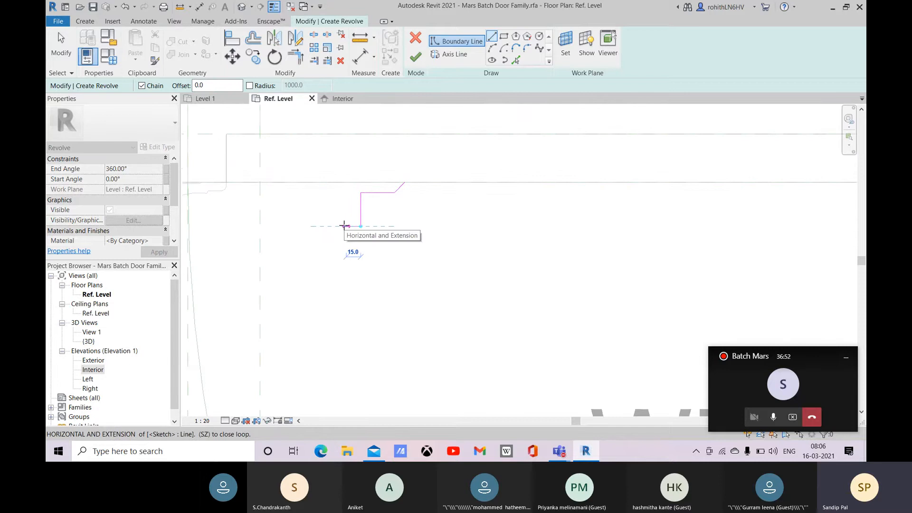
scroll(346, 225, up, 1)
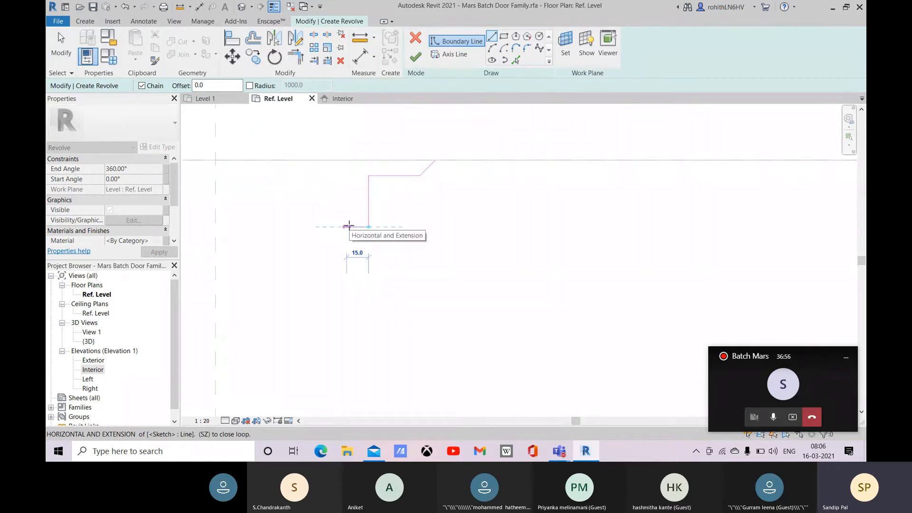
scroll(349, 225, up, 1)
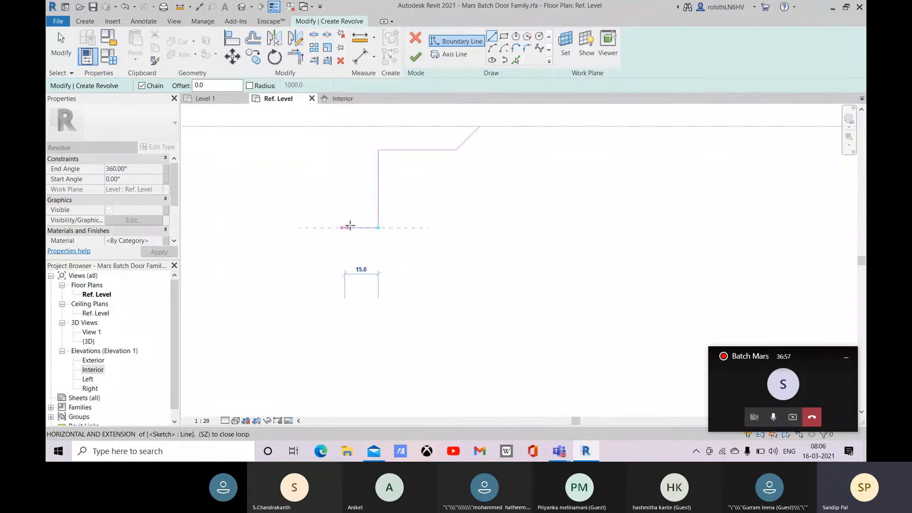
scroll(351, 226, up, 1)
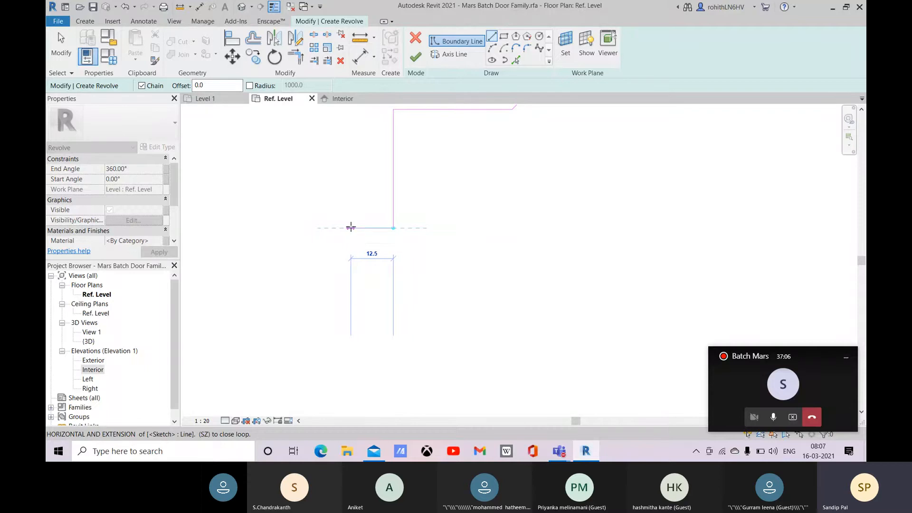
click(350, 227)
scroll(350, 159, down, 1)
middle_drag(351, 149, 353, 274)
click(346, 196)
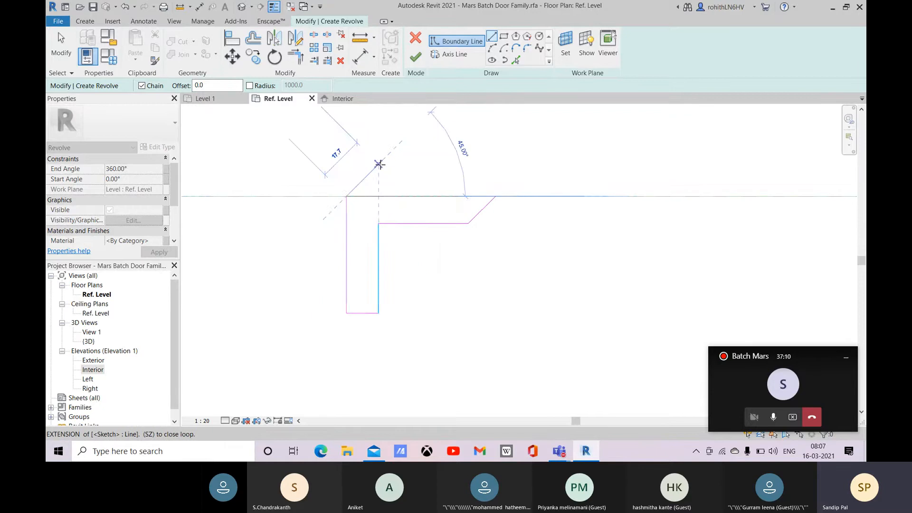
right_click(406, 158)
click(420, 163)
scroll(410, 288, down, 1)
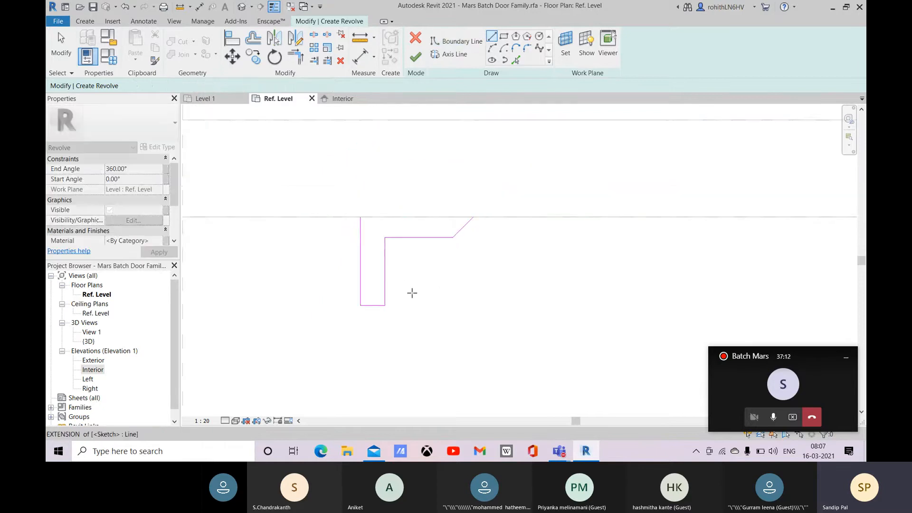
middle_drag(412, 293, 423, 262)
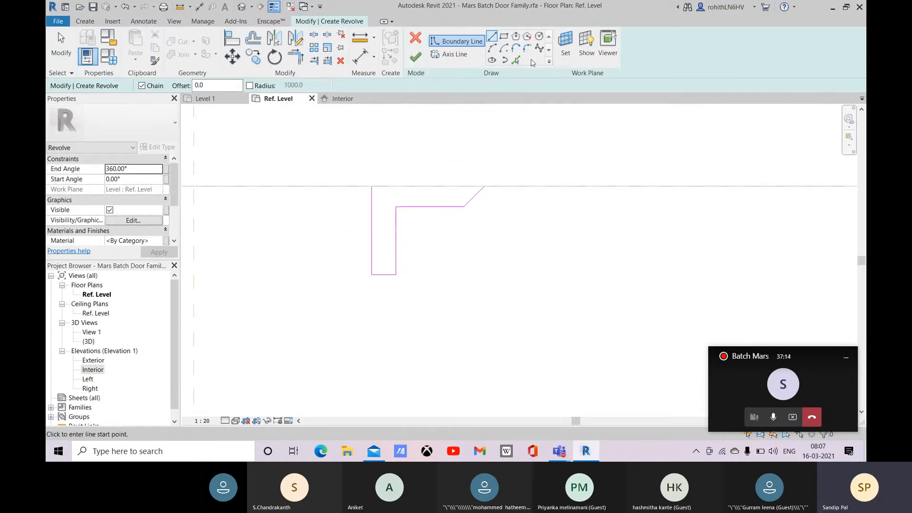
Draw a boundary circle of radius 25 mm centred on the lower left corner of the handle profile
click(539, 36)
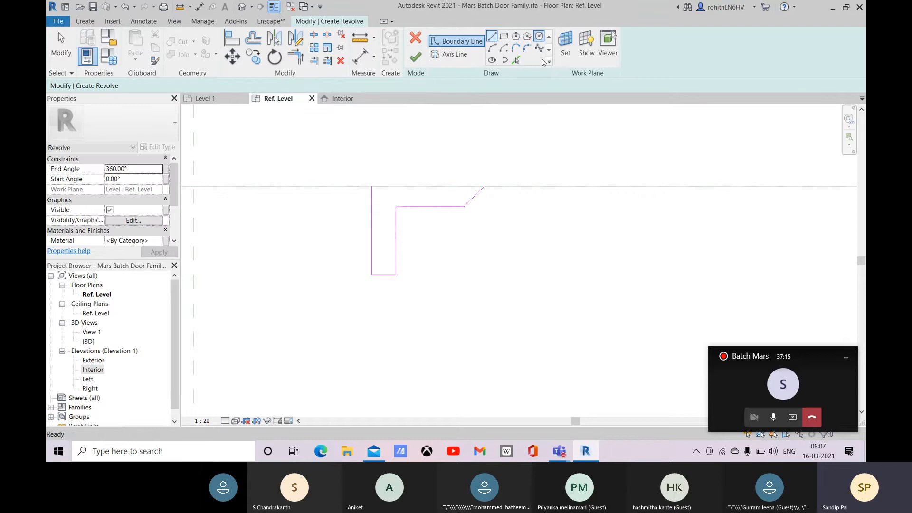
click(372, 274)
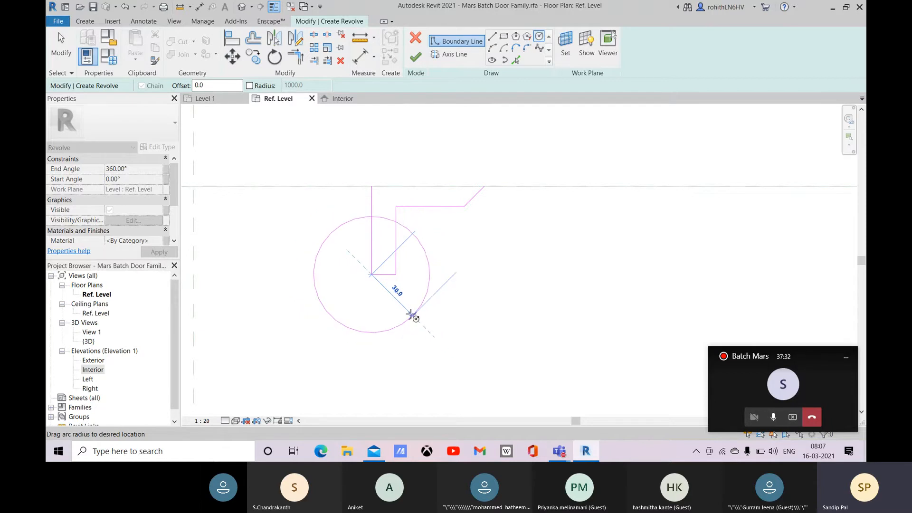
click(407, 311)
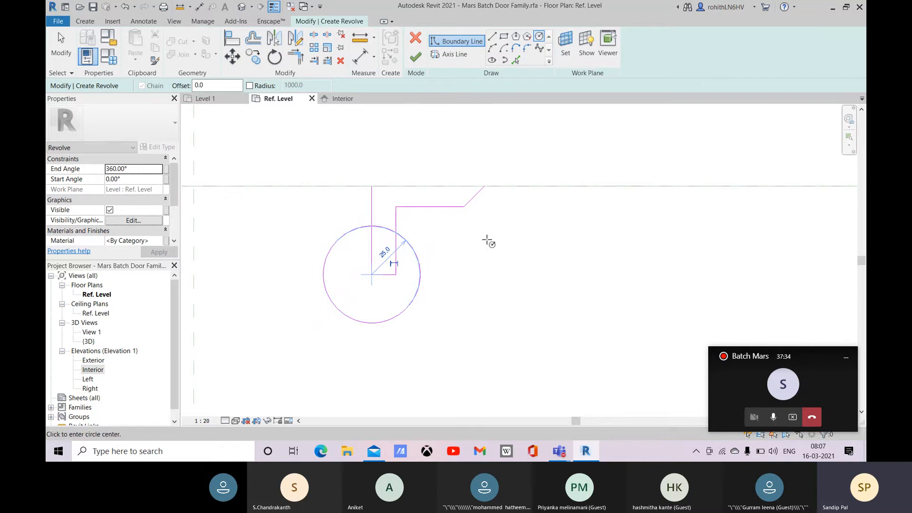
right_click(483, 238)
click(486, 242)
right_click(465, 247)
click(473, 249)
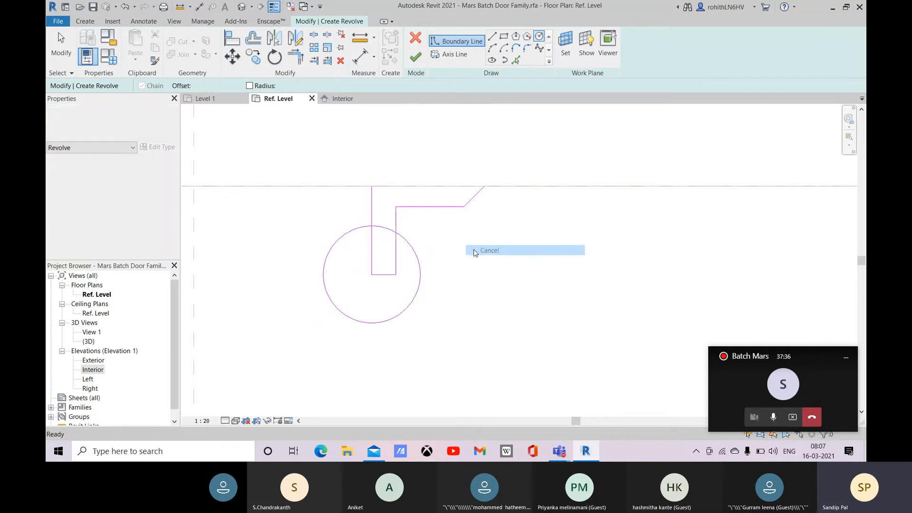
Move the circle so its upper quadrant sits on the lower end of the profile's left vertical line
click(420, 275)
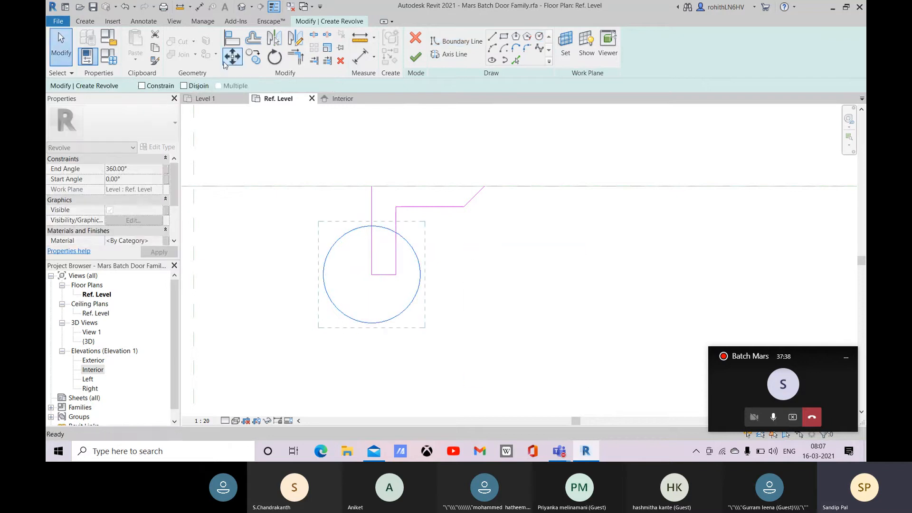
drag(423, 277, 399, 277)
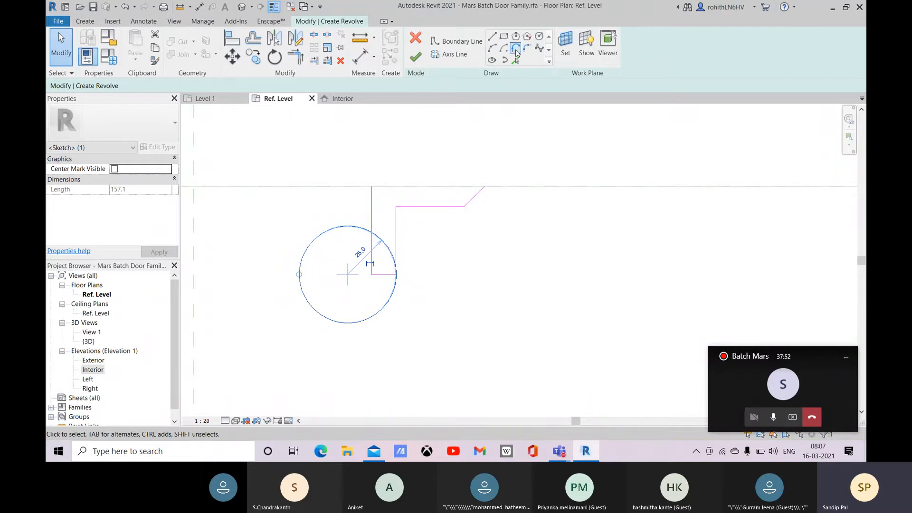
click(232, 56)
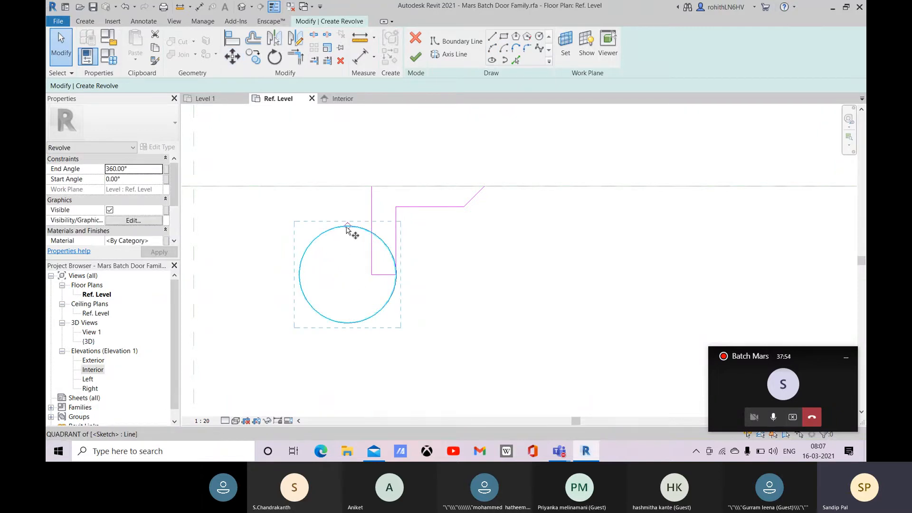
click(348, 226)
click(372, 275)
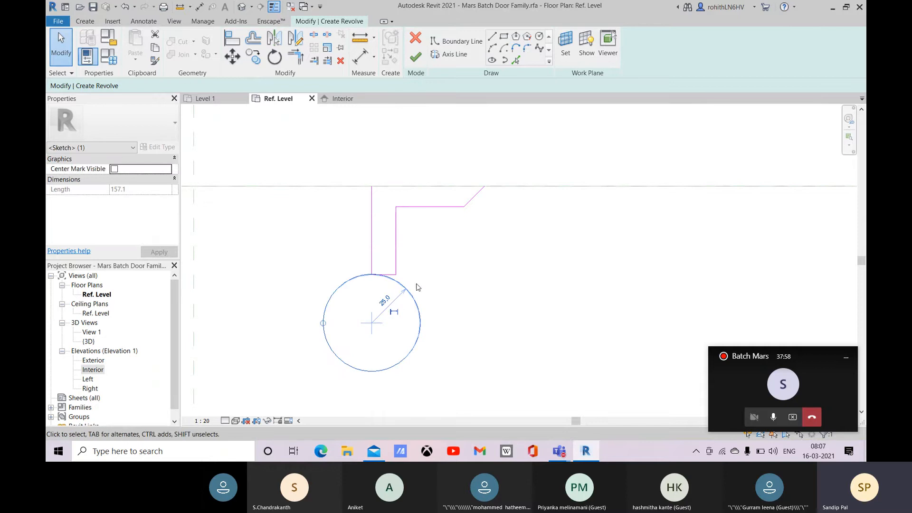
Extend the profile's right vertical line to the circle and delete the short horizontal line between the two stem lines
middle_drag(428, 284, 430, 270)
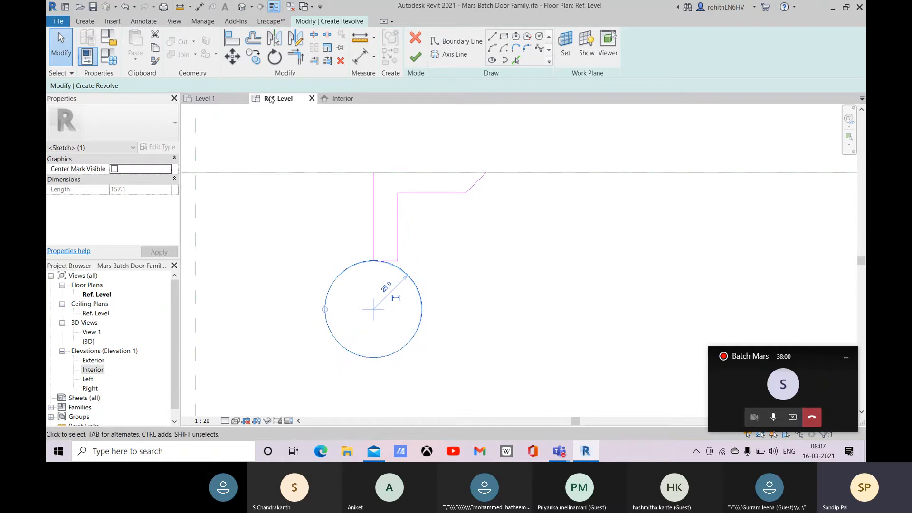
click(295, 57)
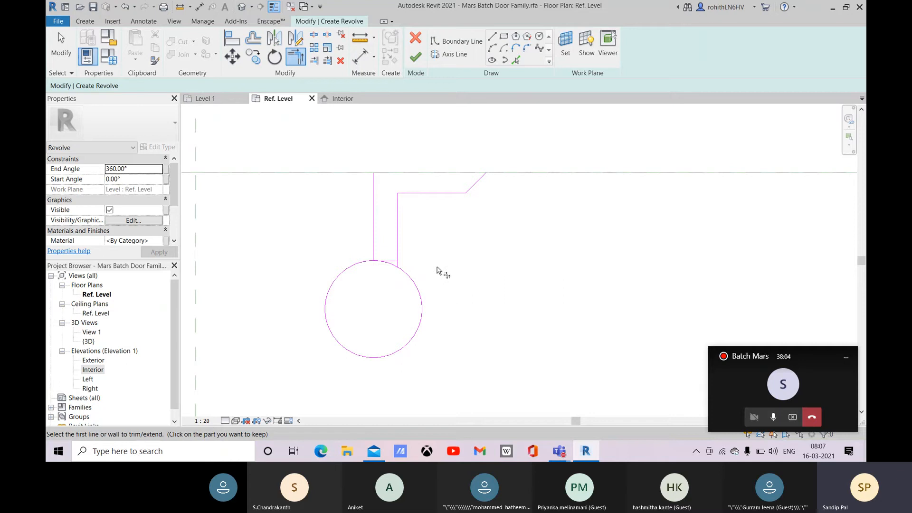
key(Escape)
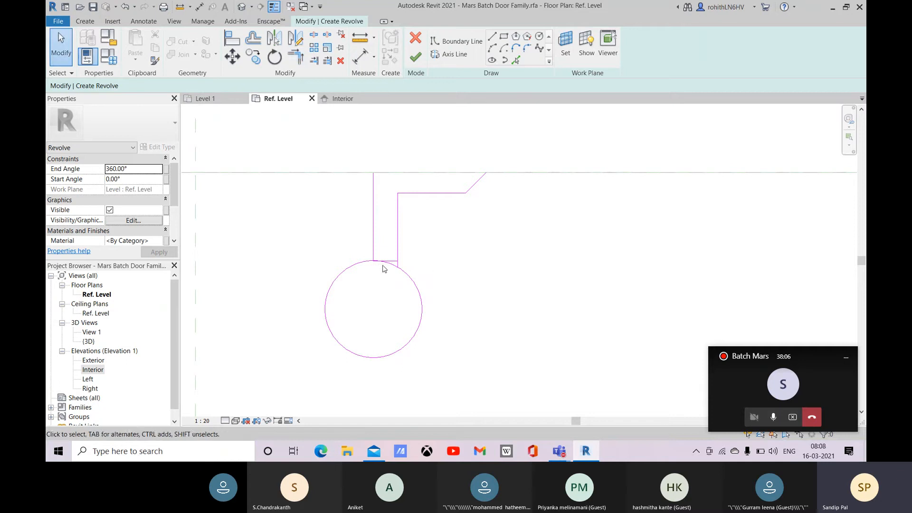
scroll(384, 269, up, 3)
click(410, 264)
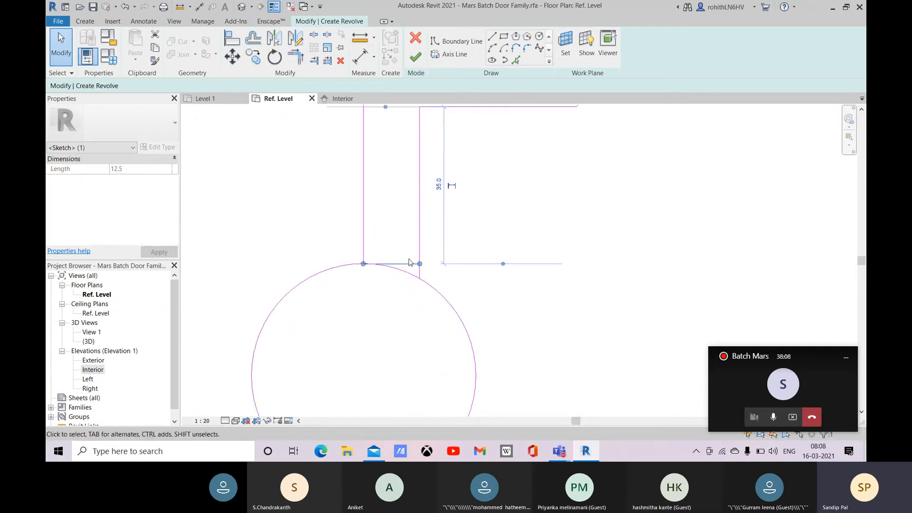
key(Delete)
scroll(421, 264, down, 3)
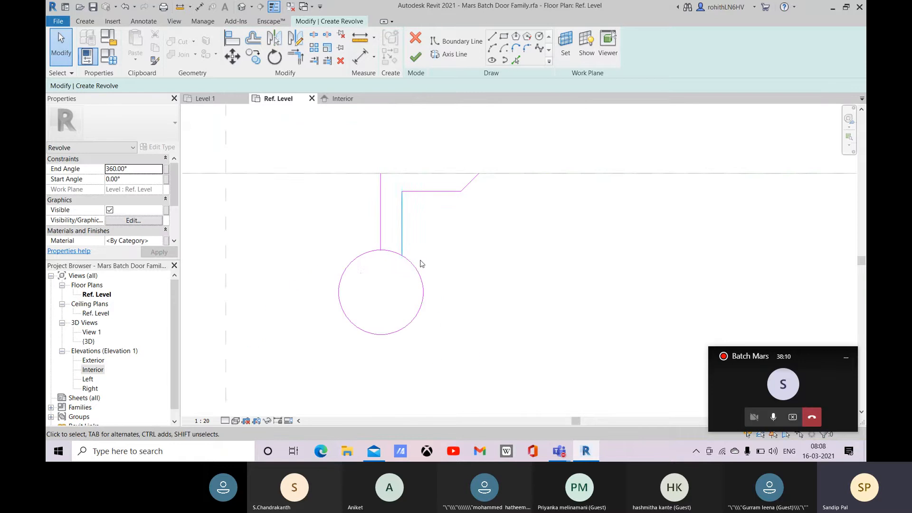
Extend the profile's left vertical line through the circle down to its lower quadrant
mouse_move(421, 264)
middle_down()
mouse_move(464, 244)
mouse_move(440, 247)
middle_up()
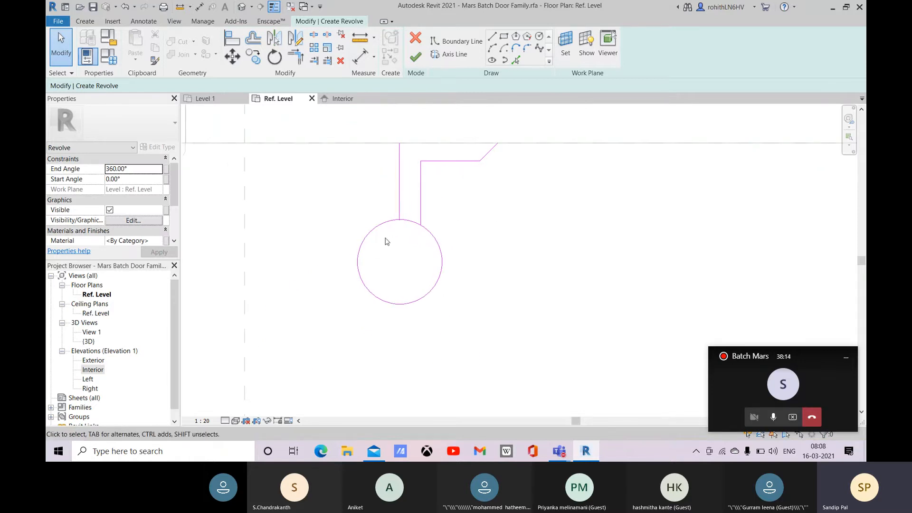
click(399, 209)
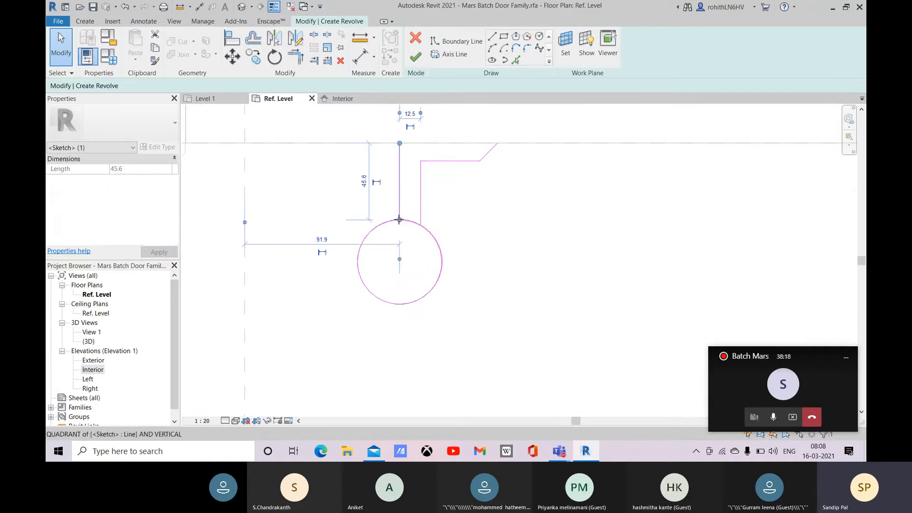
drag(400, 220, 398, 303)
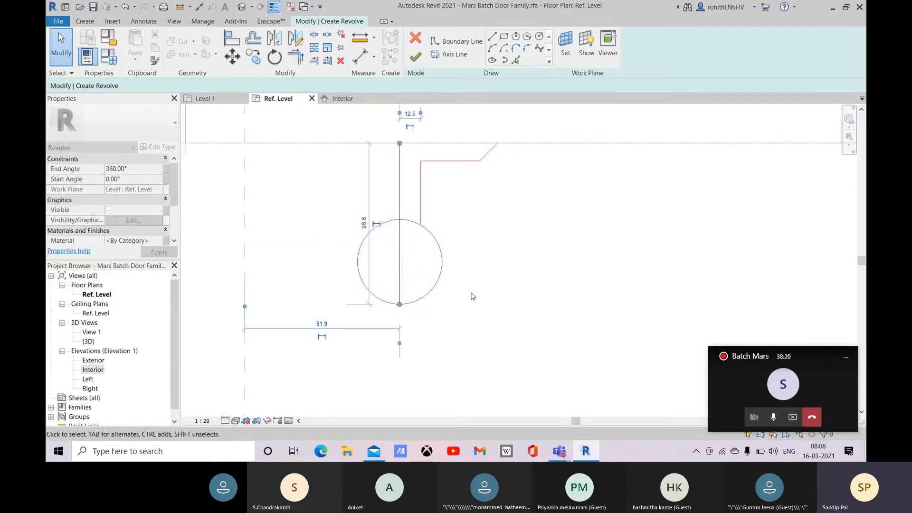
click(276, 133)
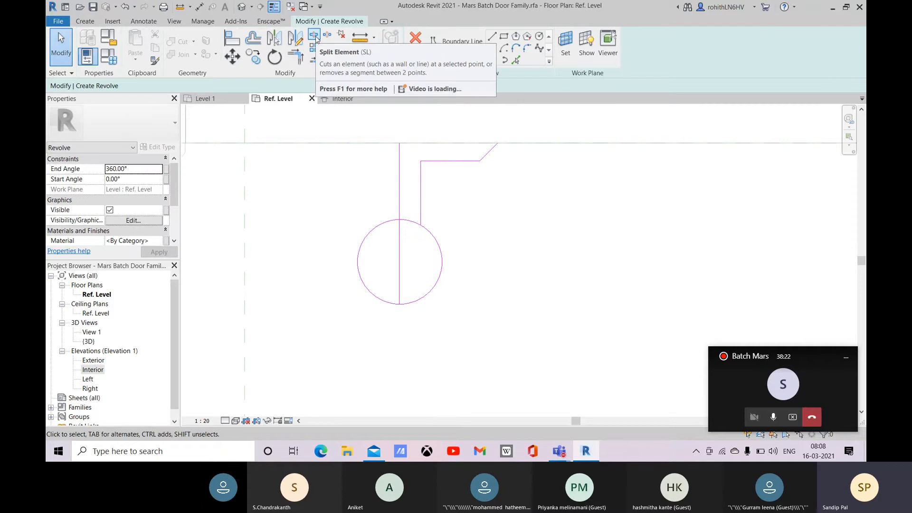
Split the circle at the left vertical line and delete its left half and the short arc between the two stem lines
click(314, 38)
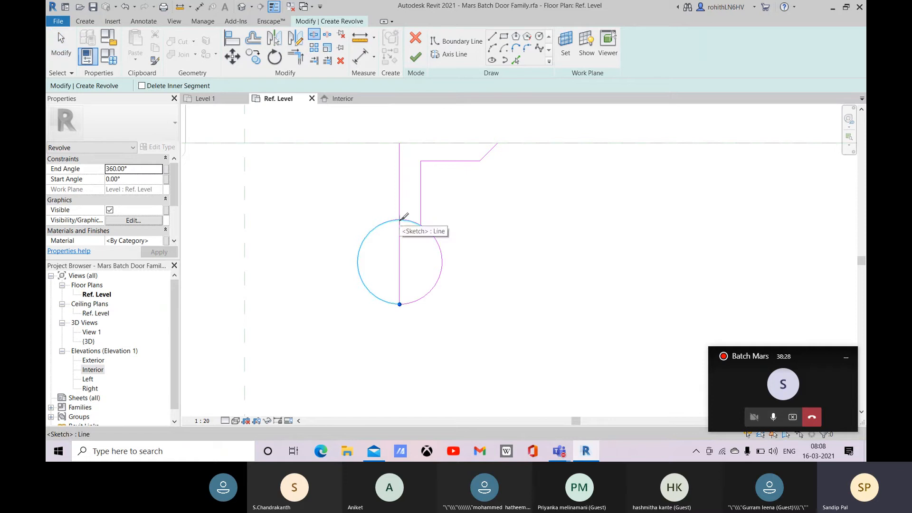
right_click(480, 190)
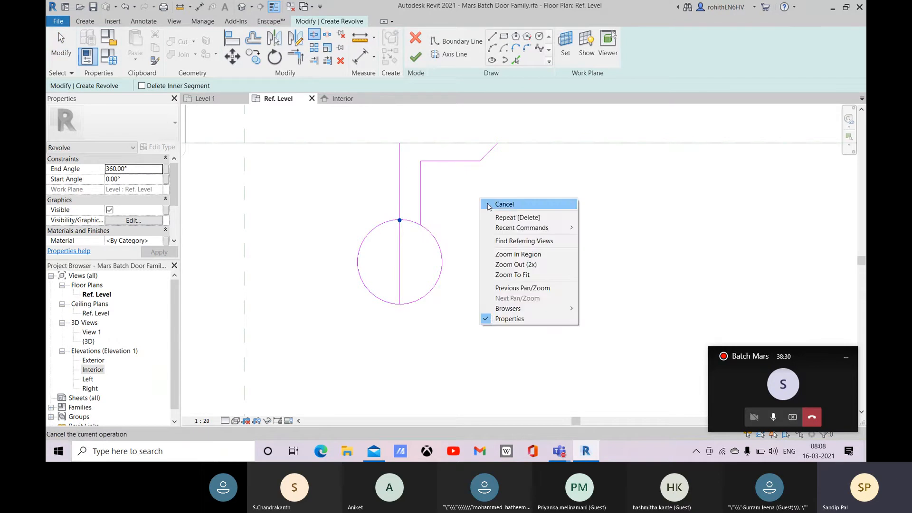
click(491, 198)
right_click(492, 198)
click(508, 208)
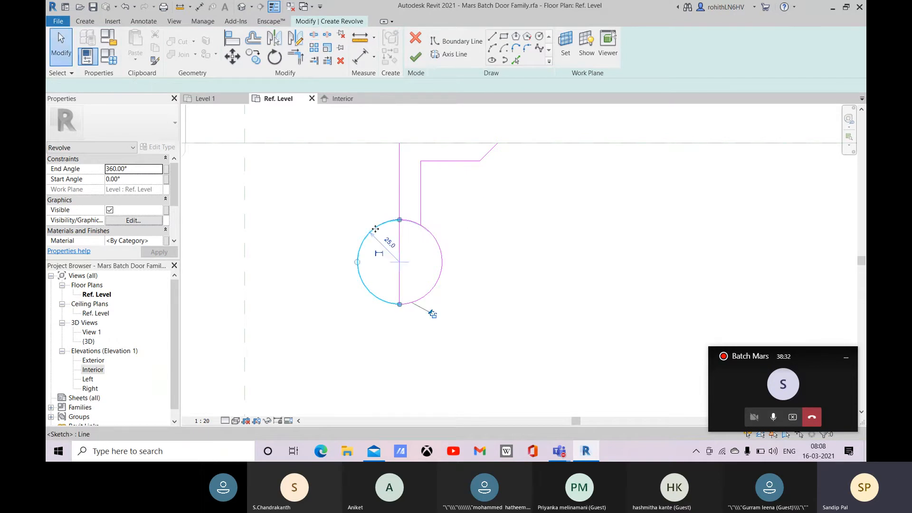
click(375, 232)
key(Delete)
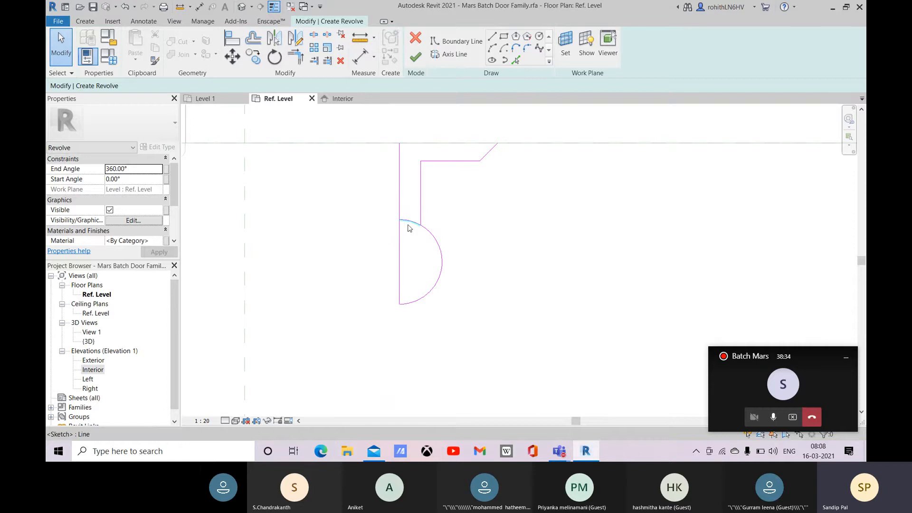
drag(408, 225, 420, 226)
click(473, 261)
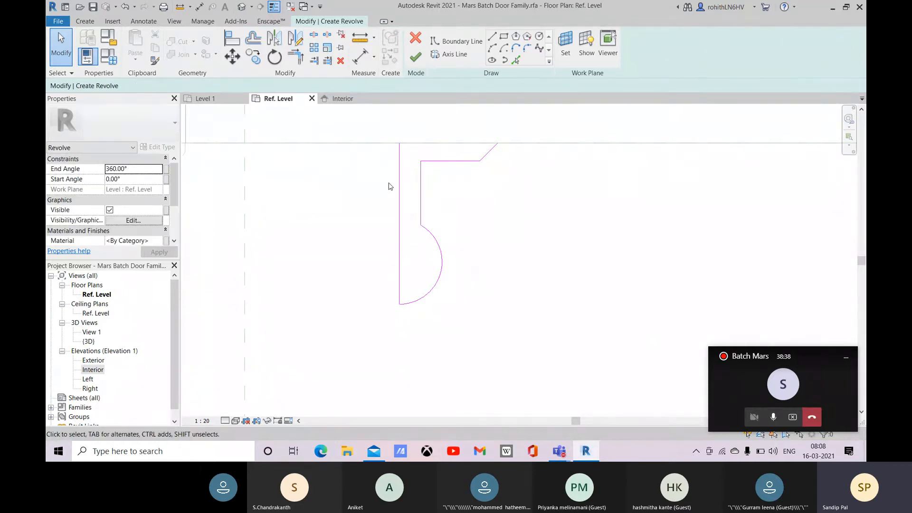
Close the handle profile with a boundary line along the reference plane from the slanted line's upper end to the left vertical line
click(493, 40)
click(497, 143)
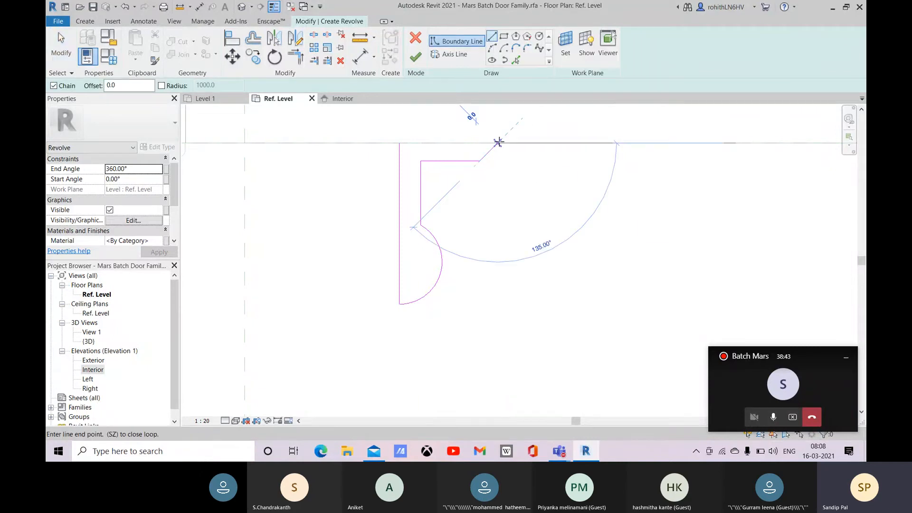
click(400, 143)
right_click(462, 125)
click(477, 128)
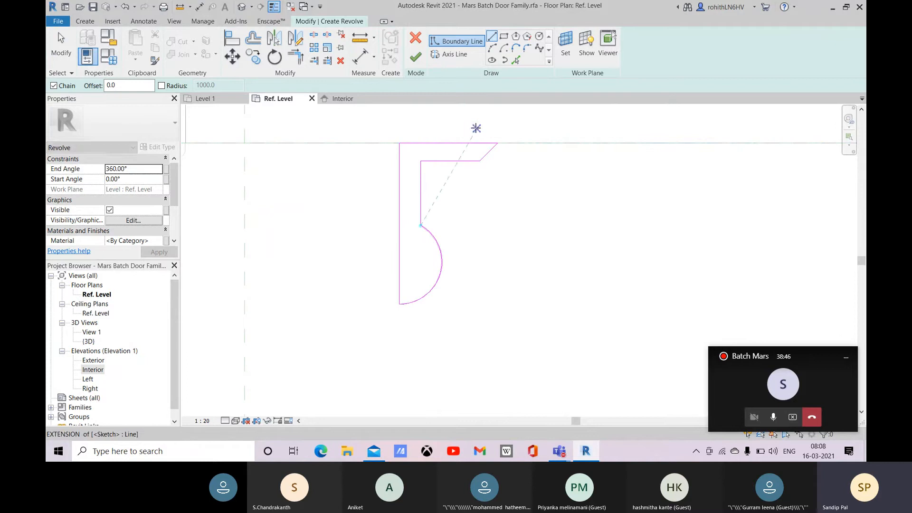
right_click(476, 128)
click(485, 132)
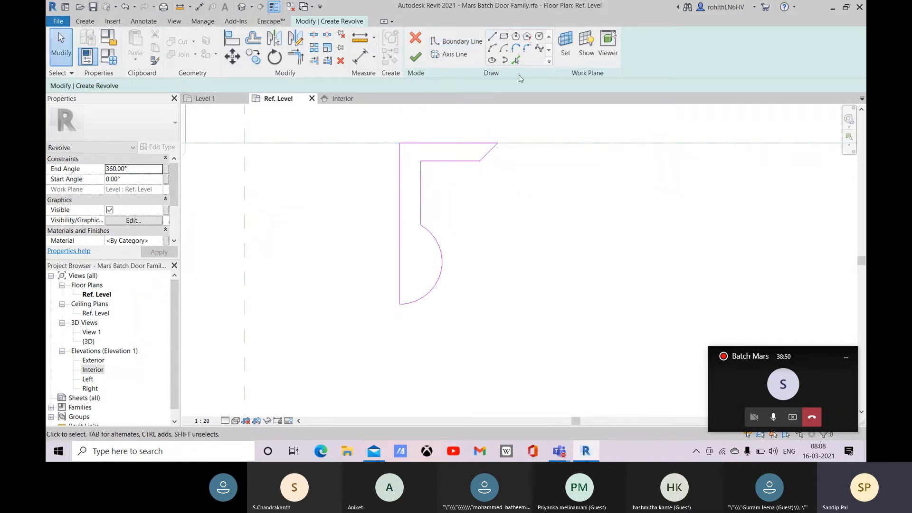
Add a fillet arc of 25 mm radius between the base's lower horizontal line and the slanted line
click(527, 48)
click(465, 161)
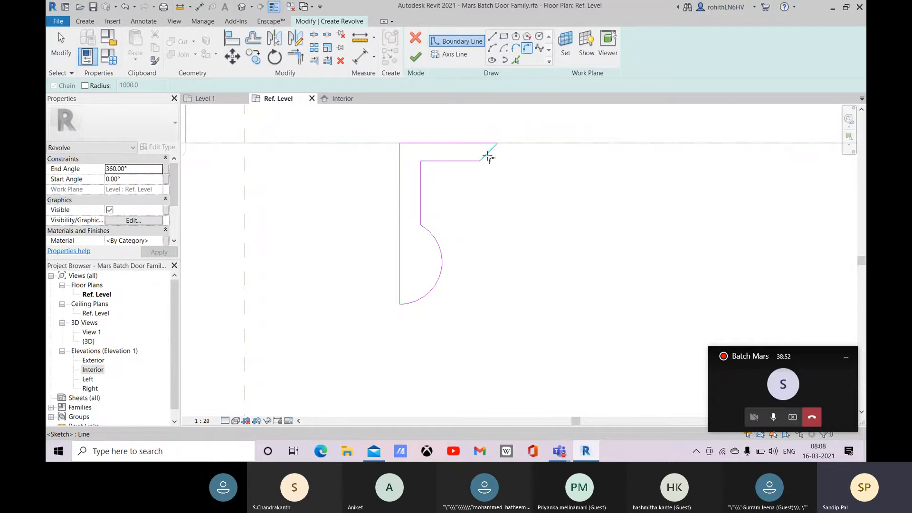
click(487, 153)
scroll(475, 155, up, 1)
scroll(477, 158, up, 1)
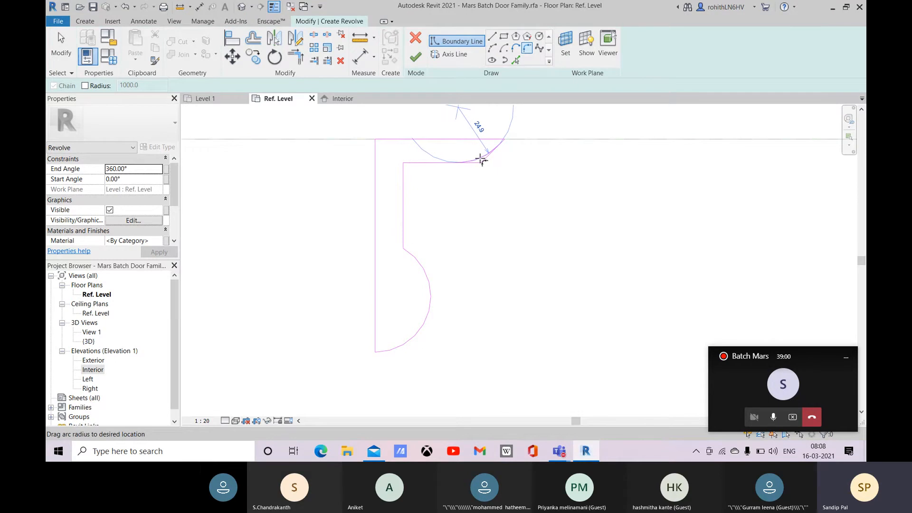
click(481, 161)
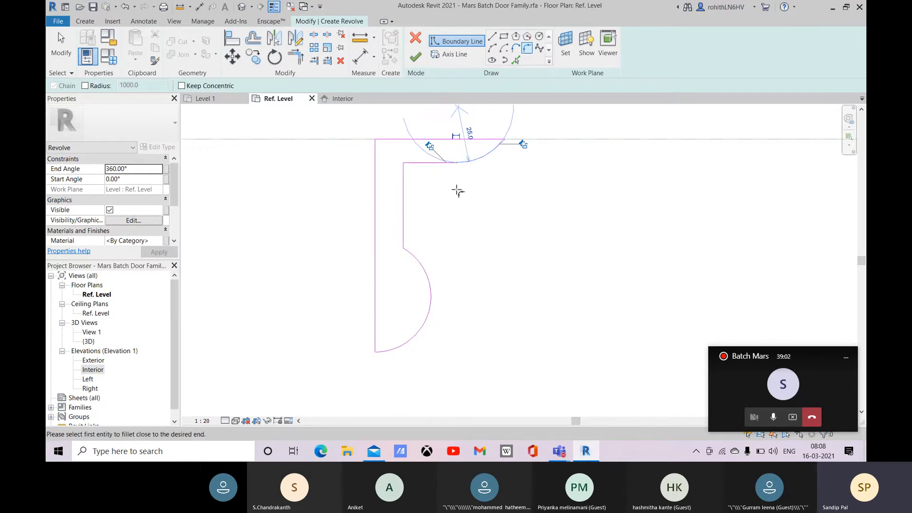
Fillet the inner corner between the base's lower horizontal line and the right stem line with a radius of about 5 mm
click(404, 171)
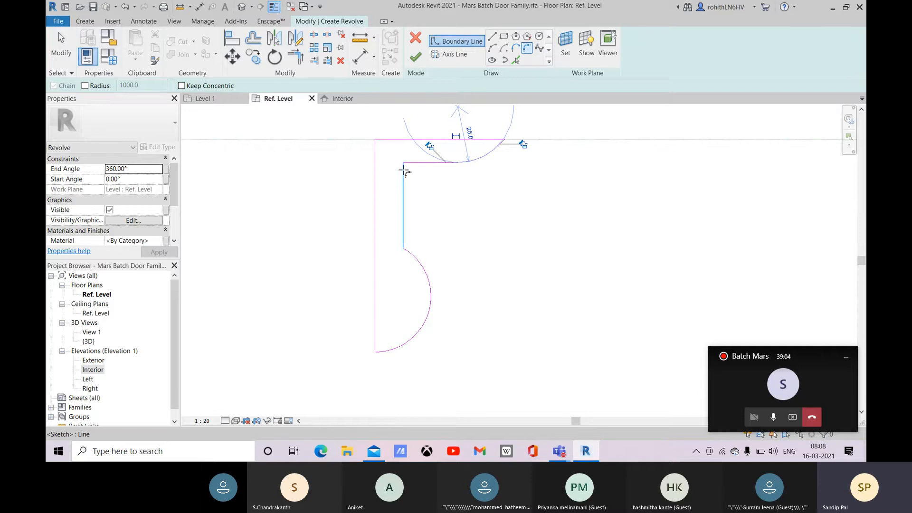
click(407, 170)
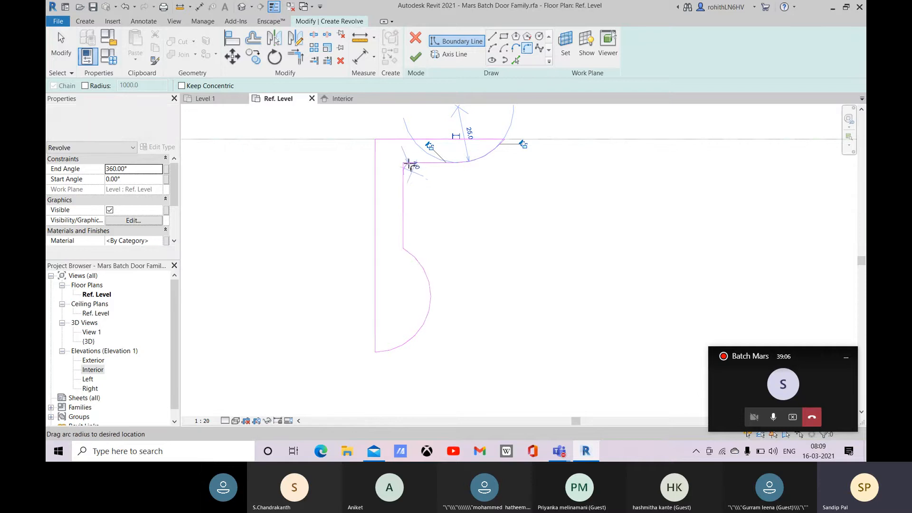
scroll(407, 167, up, 1)
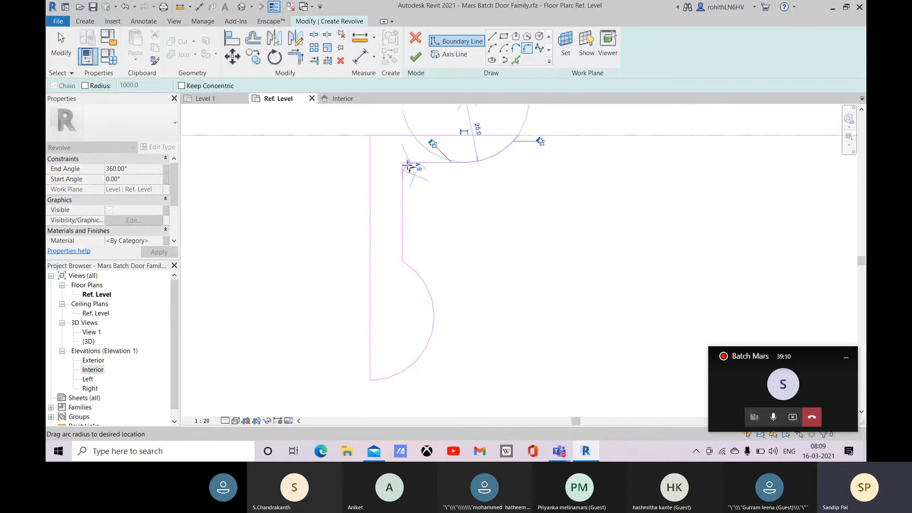
click(409, 166)
right_click(471, 194)
click(480, 195)
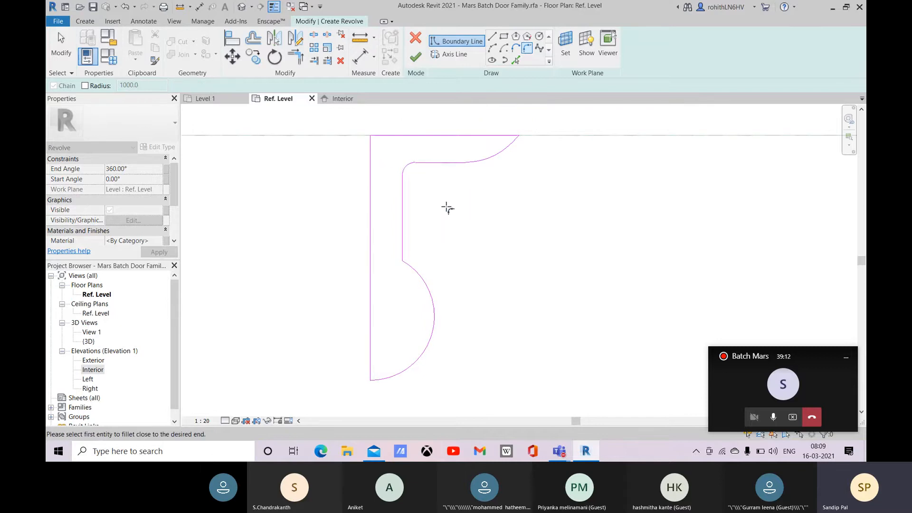
Draw the revolve axis along the full length of the profile's left vertical line and finish the 360° revolve
scroll(458, 198, down, 2)
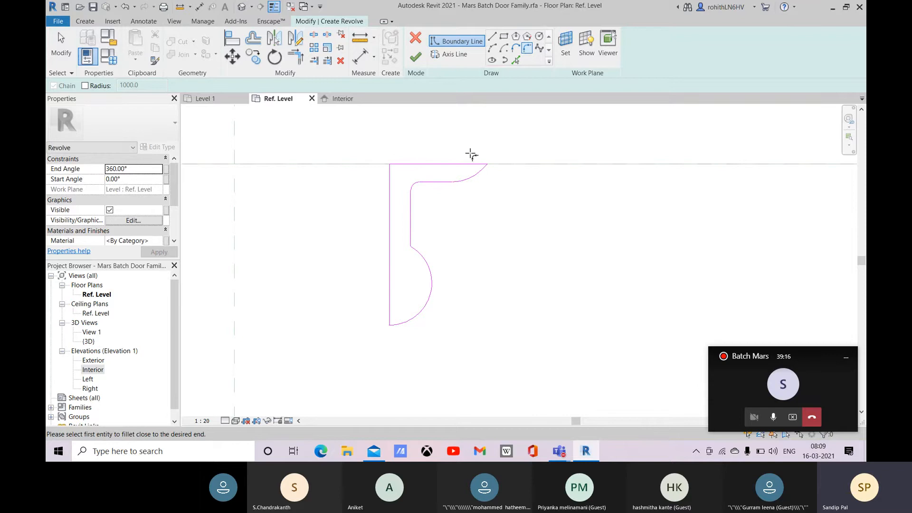
click(450, 53)
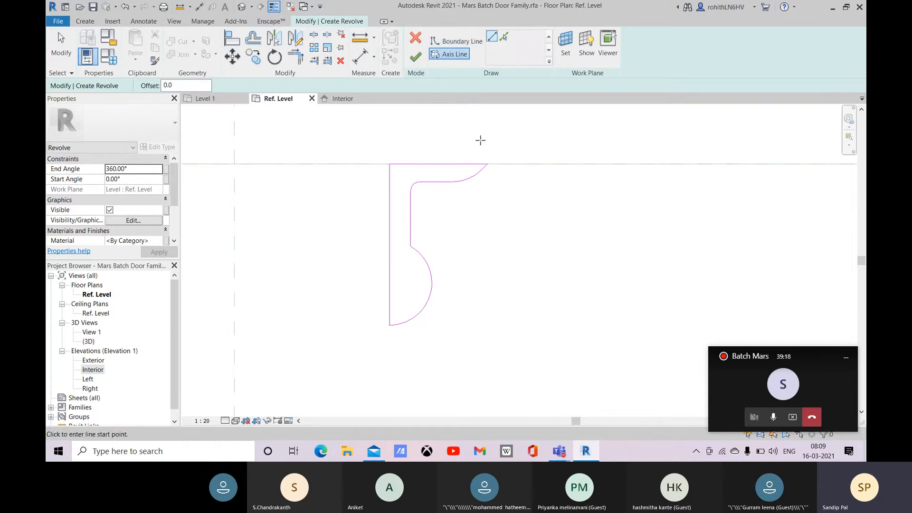
click(390, 164)
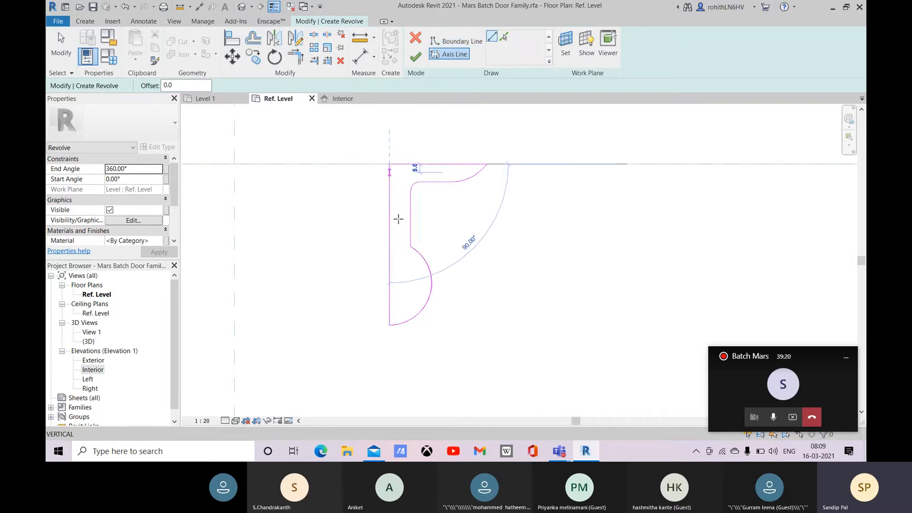
click(390, 325)
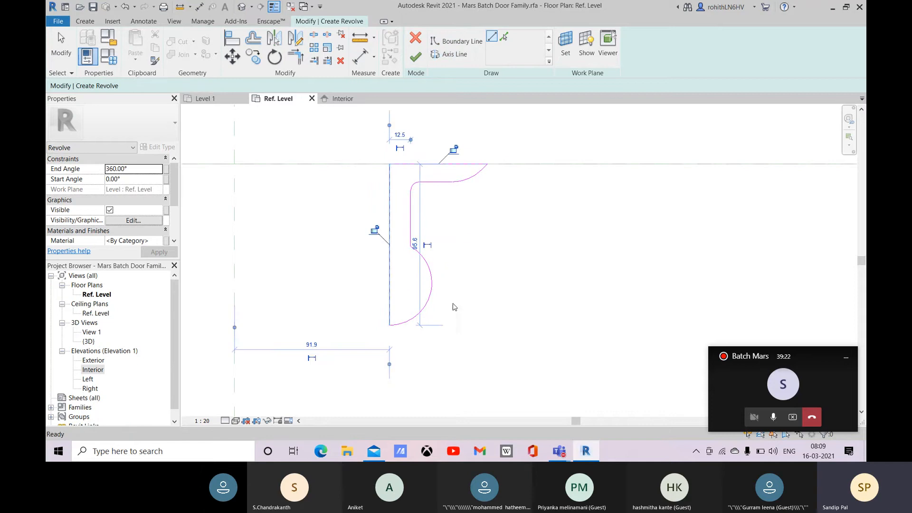
click(415, 57)
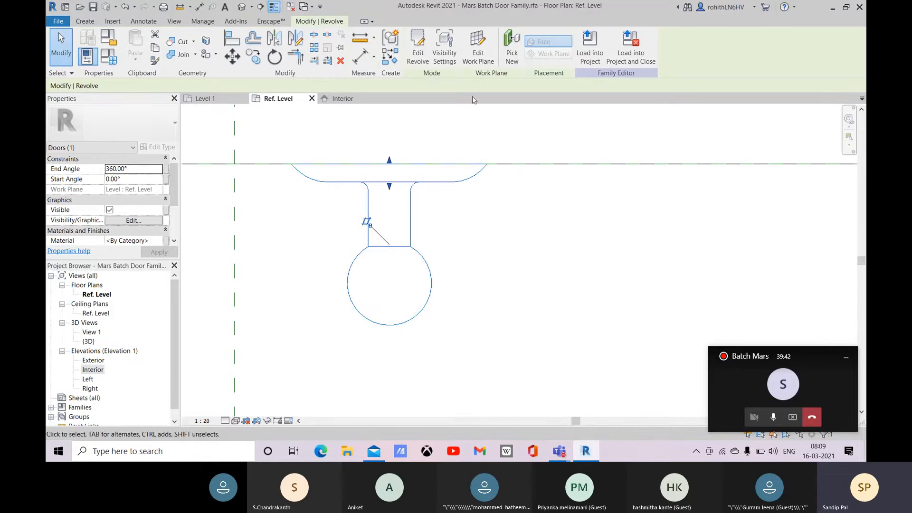
Change the handle revolve's work plane to Reference Plane : Door Handel
click(478, 56)
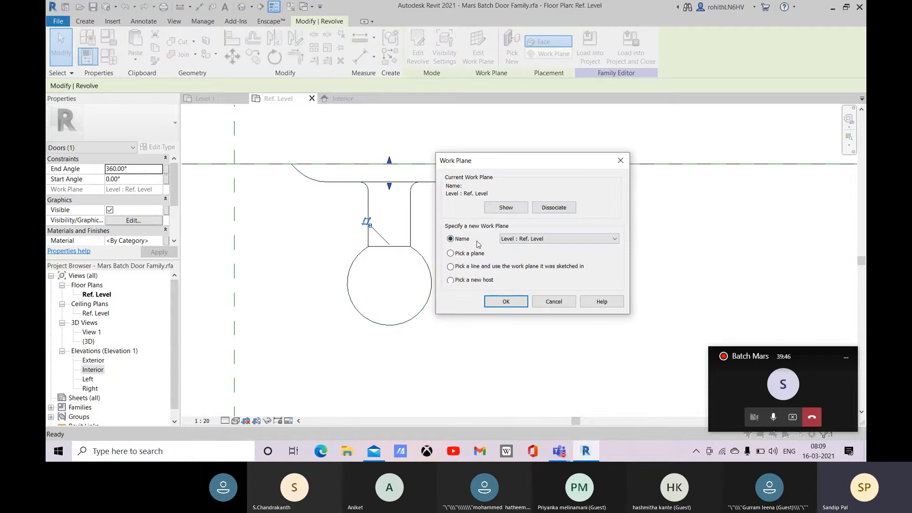
click(523, 240)
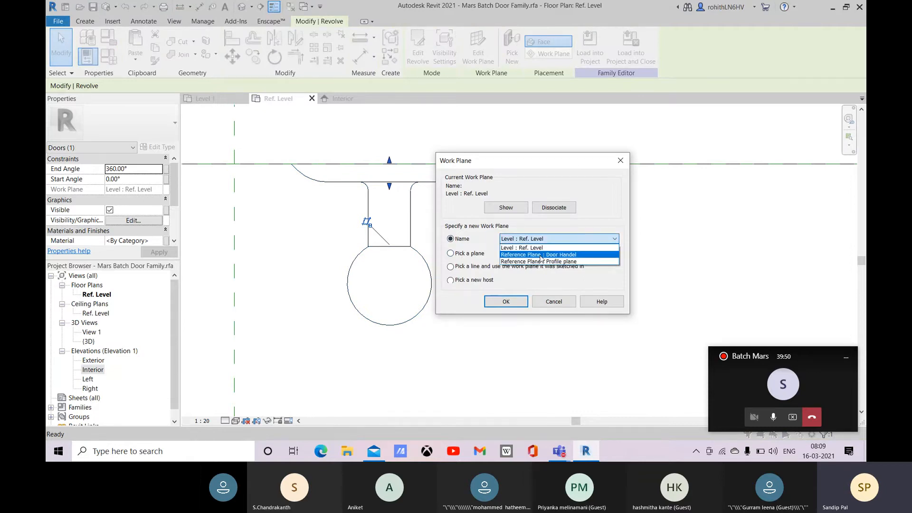
click(541, 255)
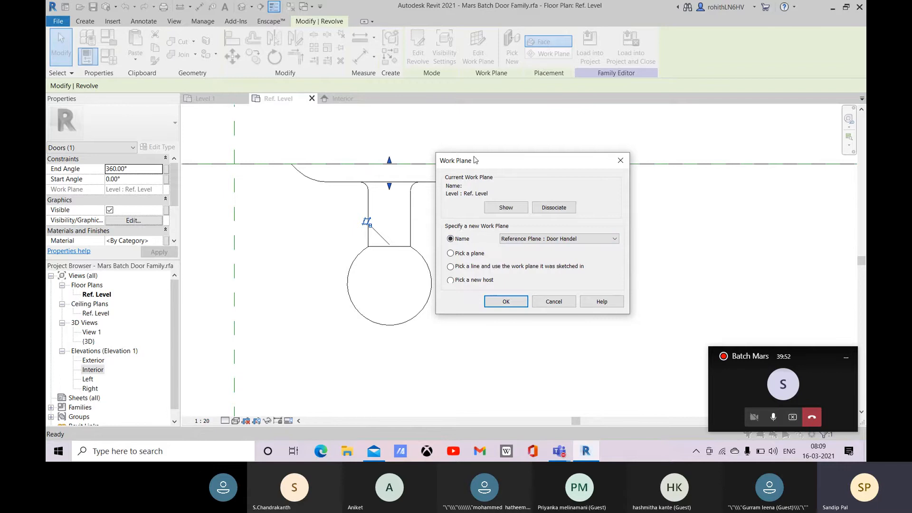
drag(474, 160, 516, 126)
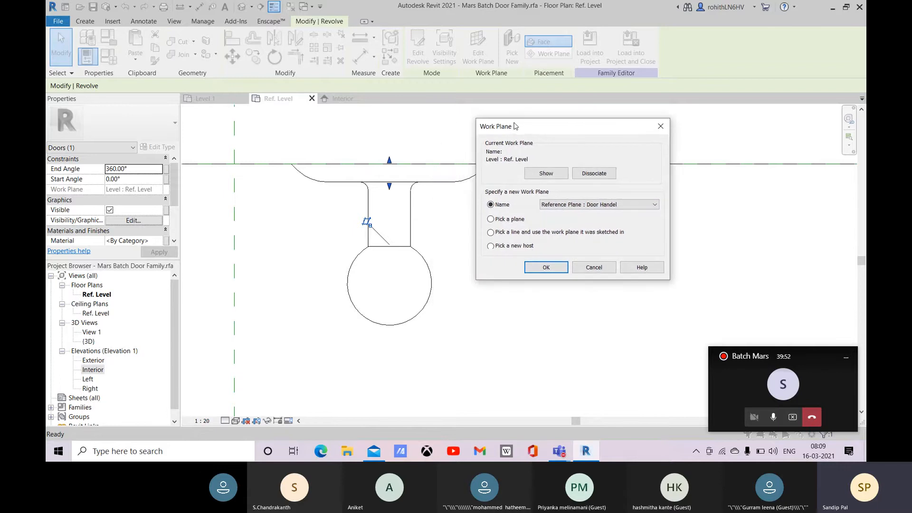
click(546, 266)
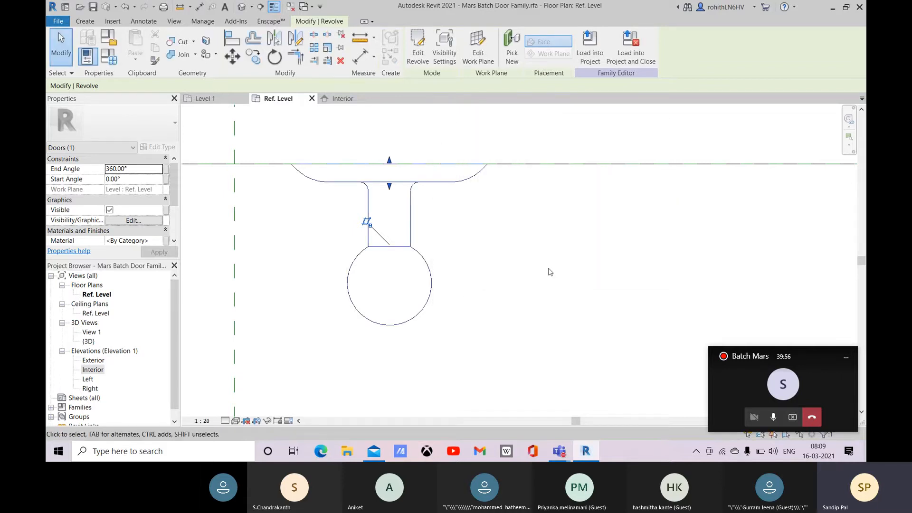
In the Interior elevation, set the Handel Height dimension to 1500 to test how the handle follows its reference plane
click(341, 98)
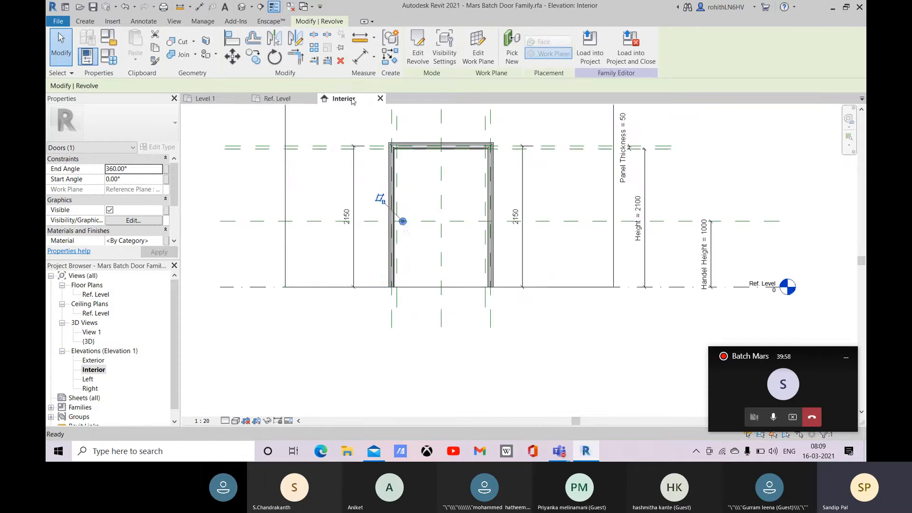
scroll(410, 234, up, 4)
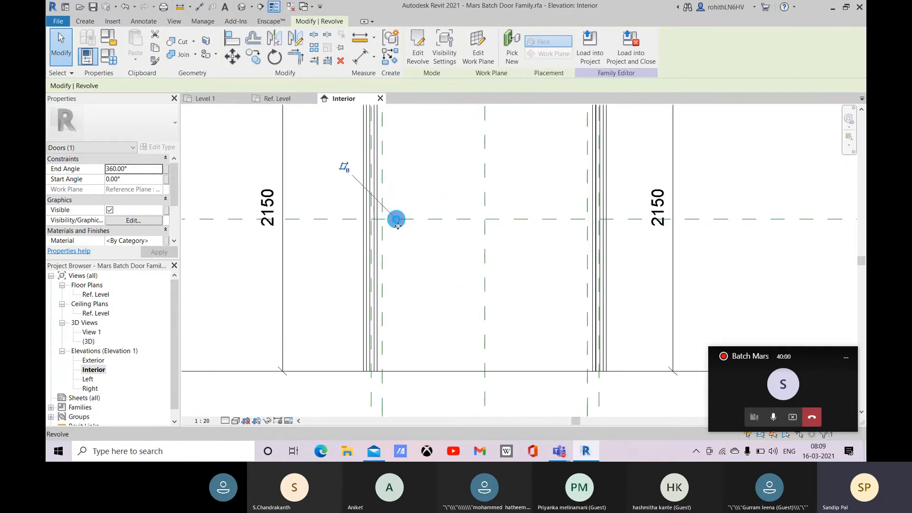
scroll(400, 278, down, 3)
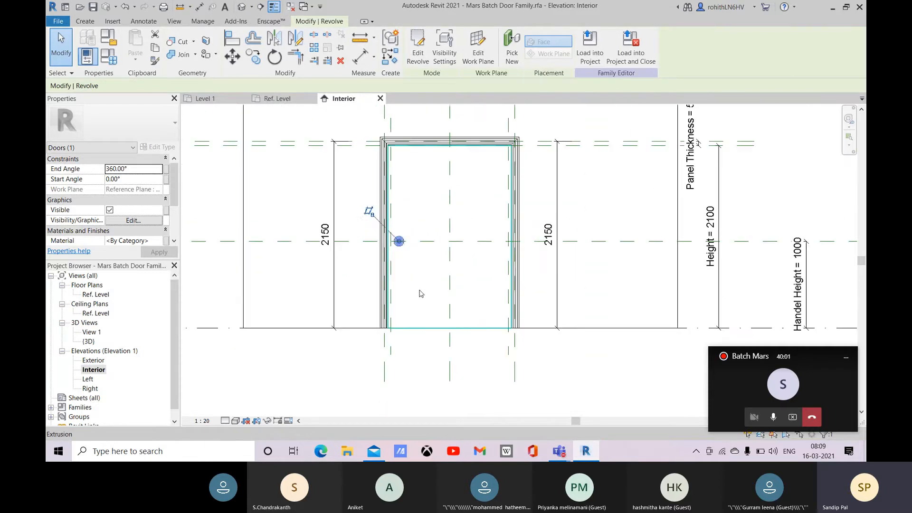
click(418, 355)
scroll(547, 278, down, 2)
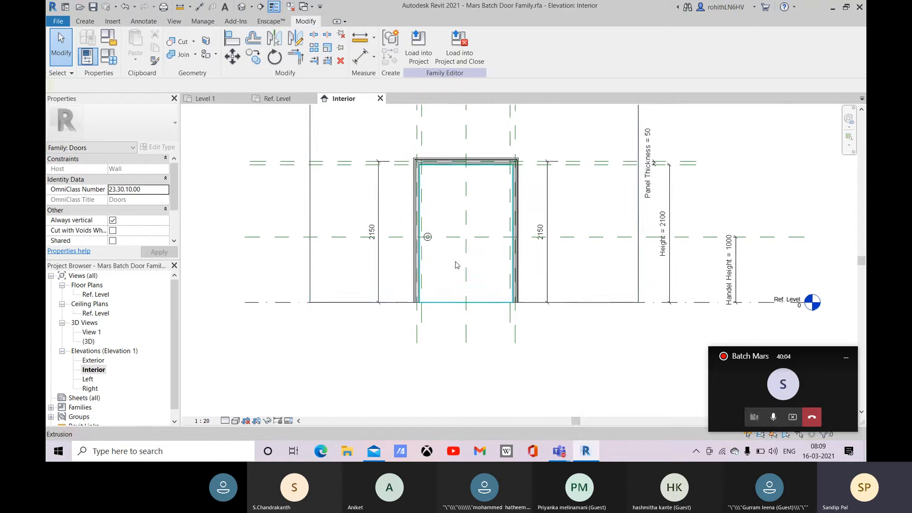
middle_drag(455, 256, 449, 244)
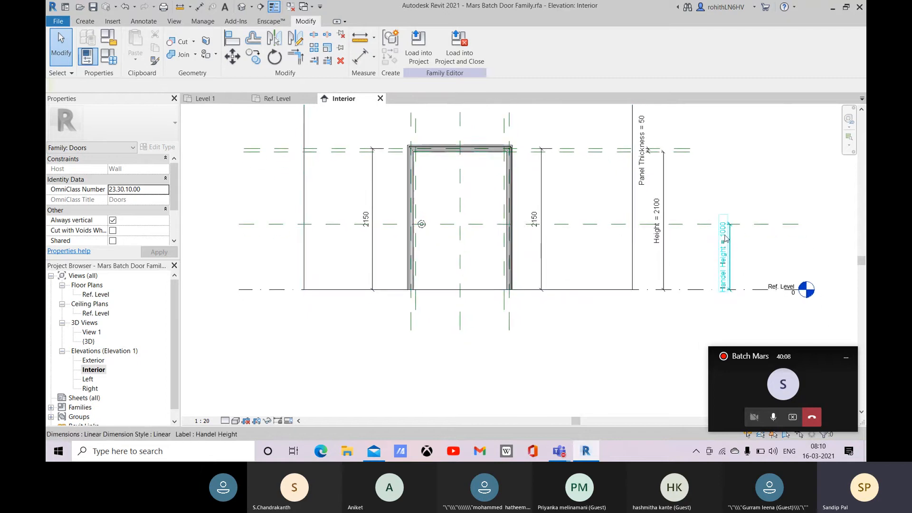
click(725, 238)
click(721, 238)
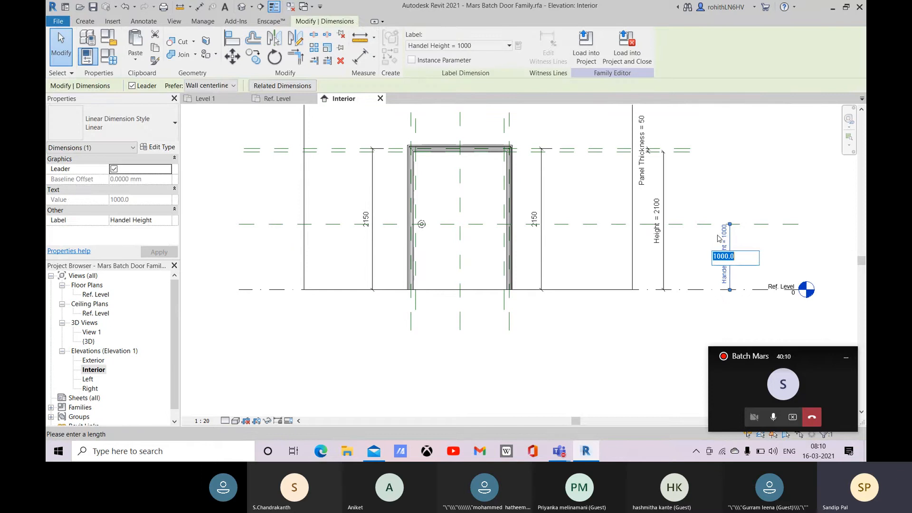
text(15)
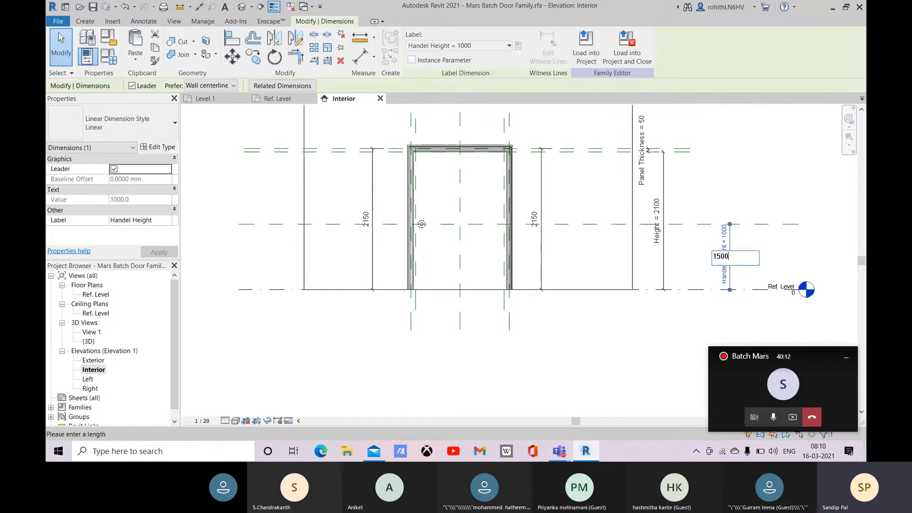
text(00)
key(Return)
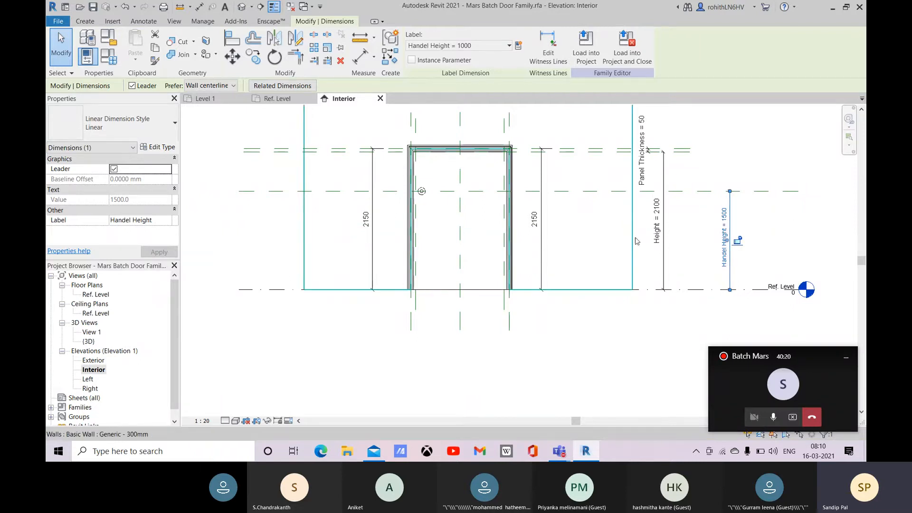
In the family types, give the Handel Height parameter the formula Height/2 and apply it to the door family
click(109, 56)
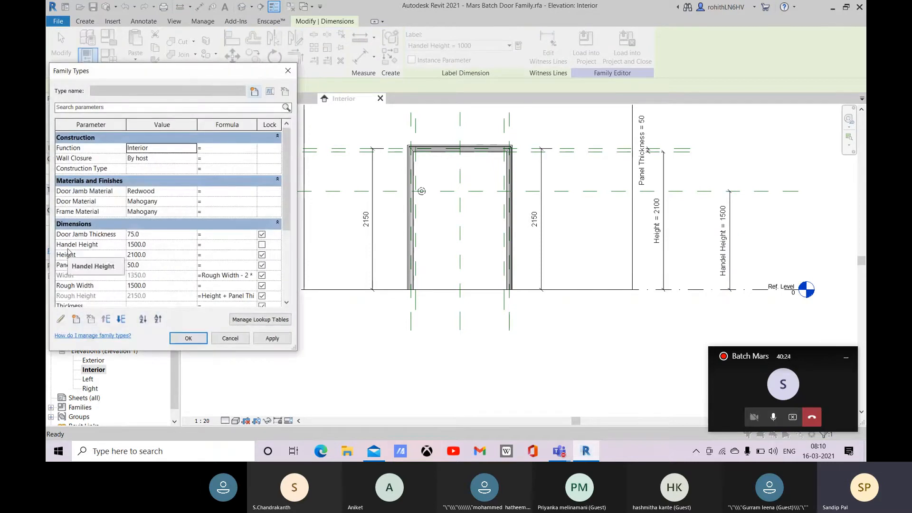
click(151, 246)
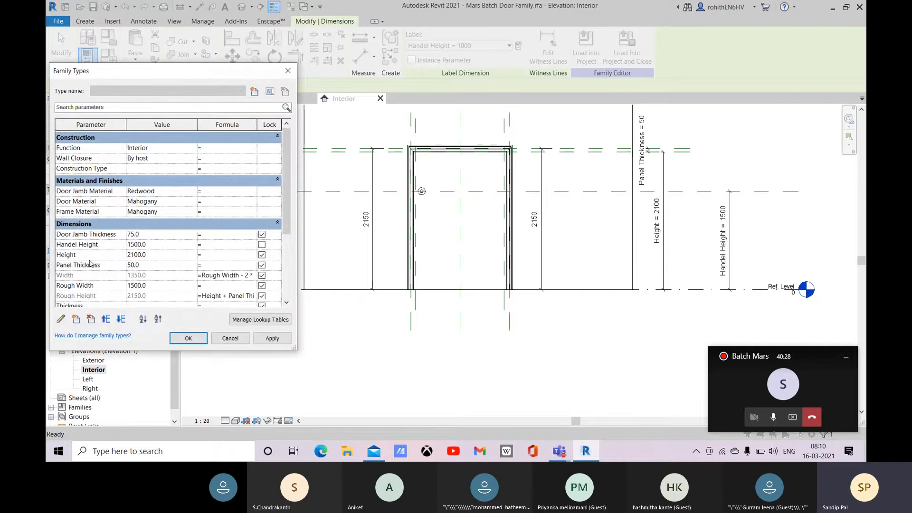
click(153, 255)
click(98, 257)
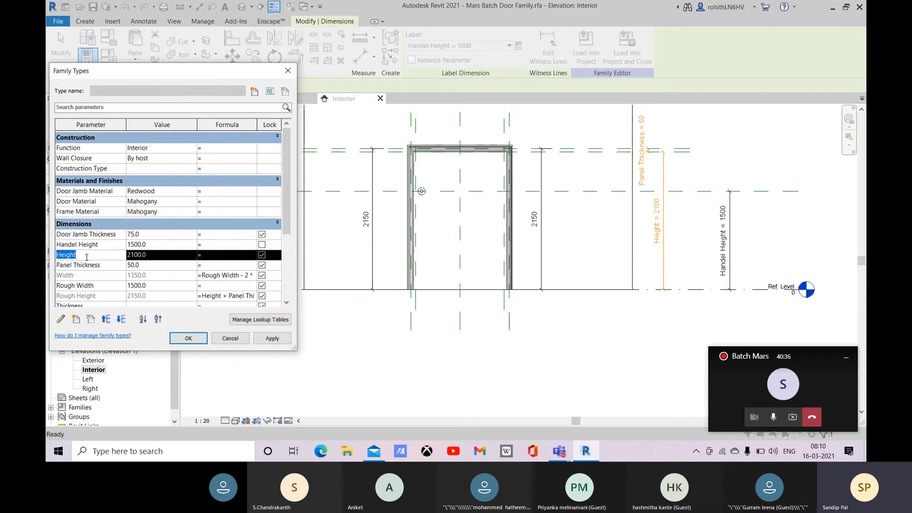
click(215, 245)
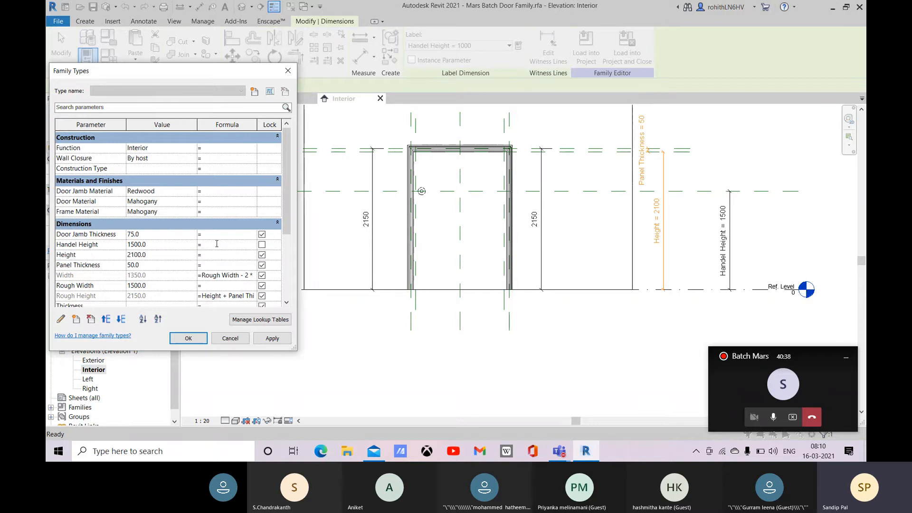
text(Height/2)
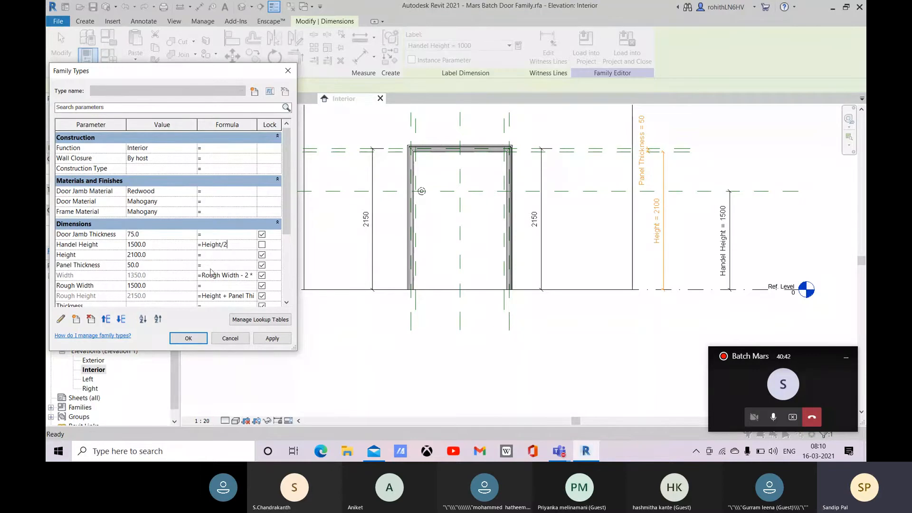
click(137, 255)
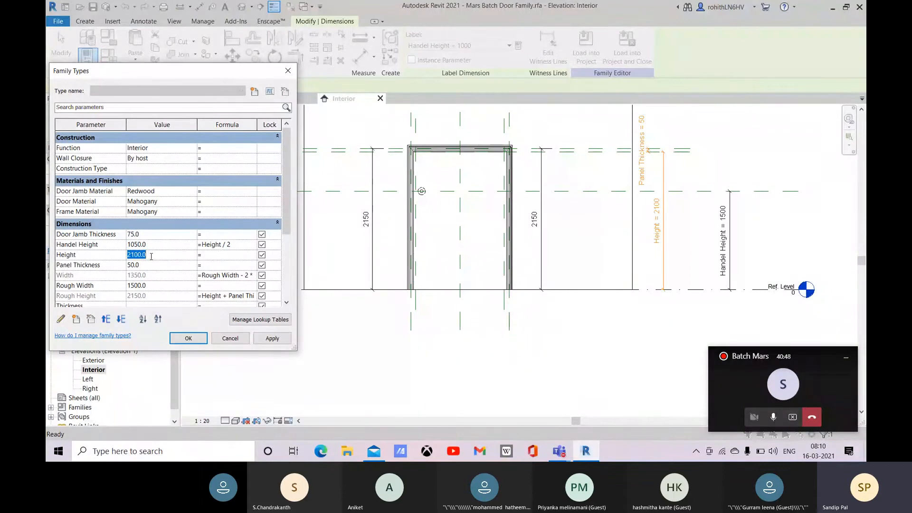
click(271, 338)
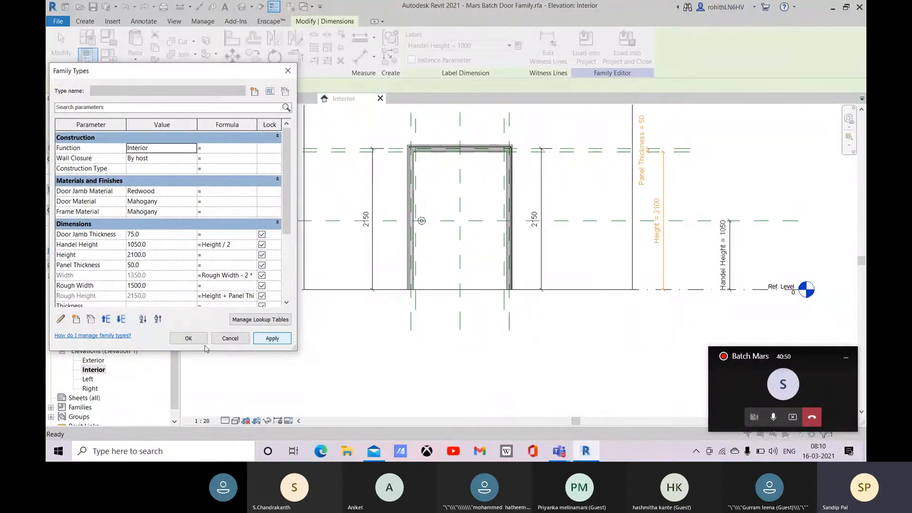
click(188, 338)
click(443, 236)
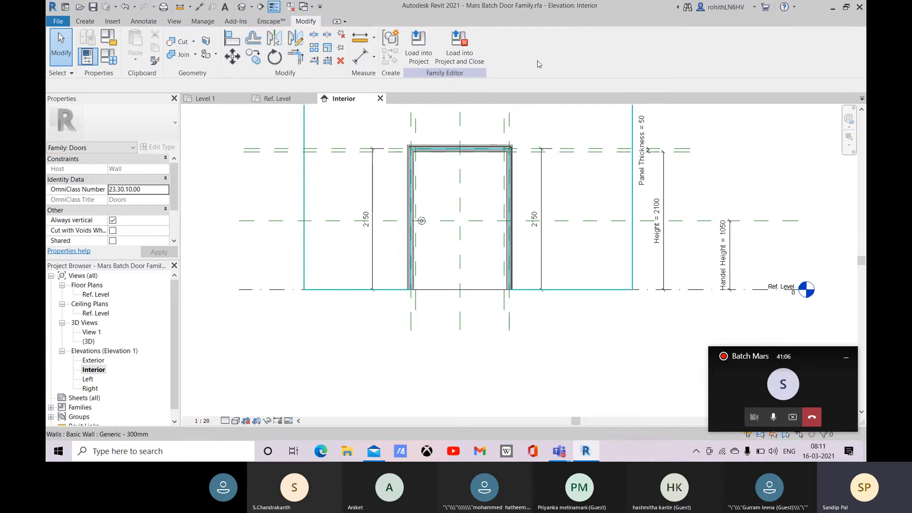
Open the default 3D view of the door family and set its visual style to Realistic
click(242, 7)
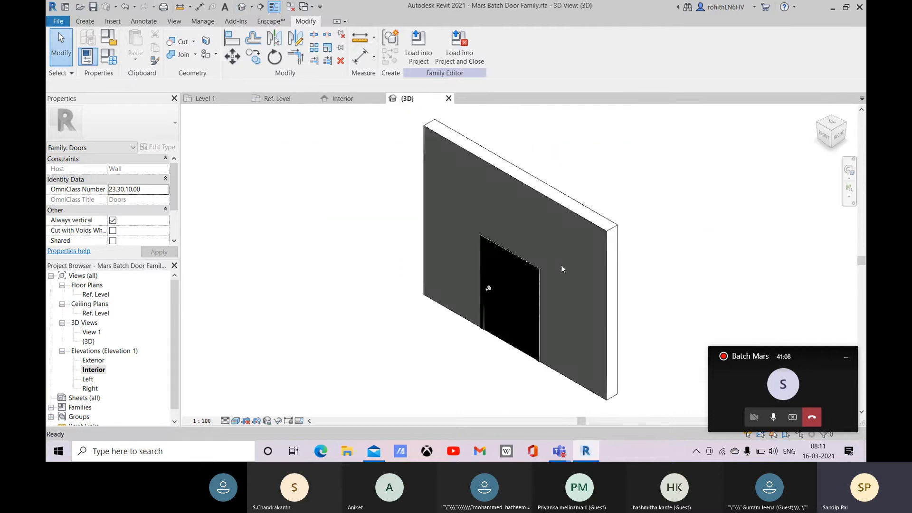
scroll(502, 292, up, 5)
scroll(462, 277, up, 5)
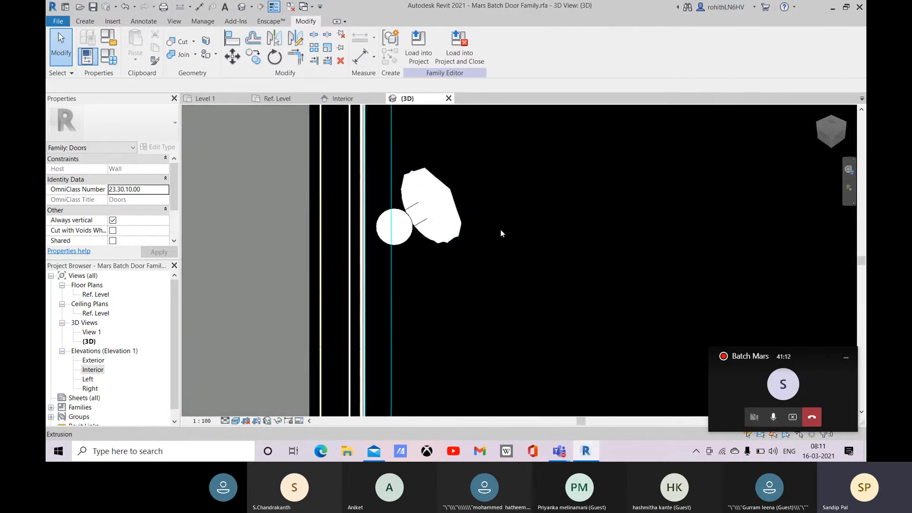
scroll(506, 209, up, 3)
scroll(506, 207, down, 6)
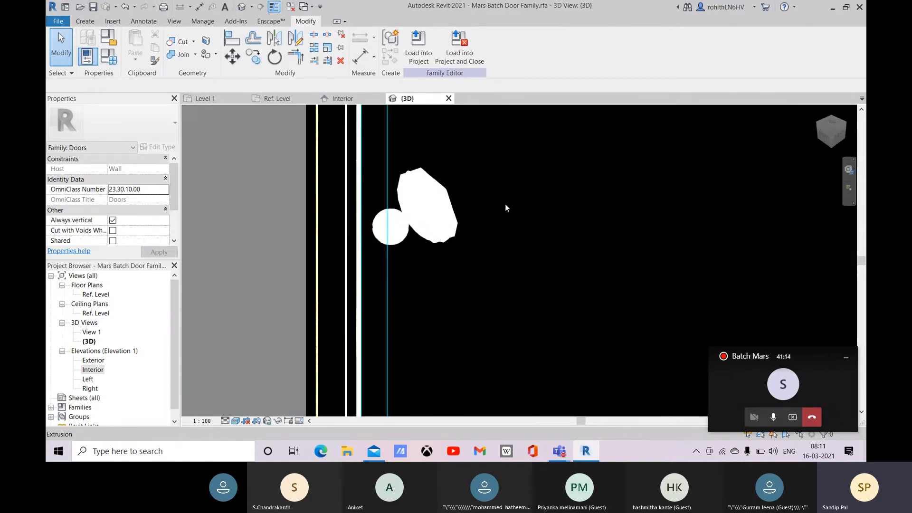
click(235, 421)
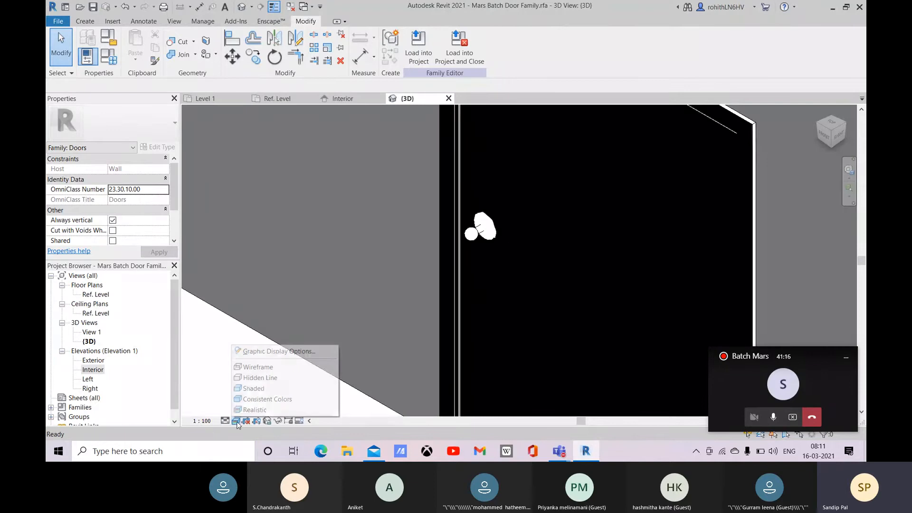
click(247, 410)
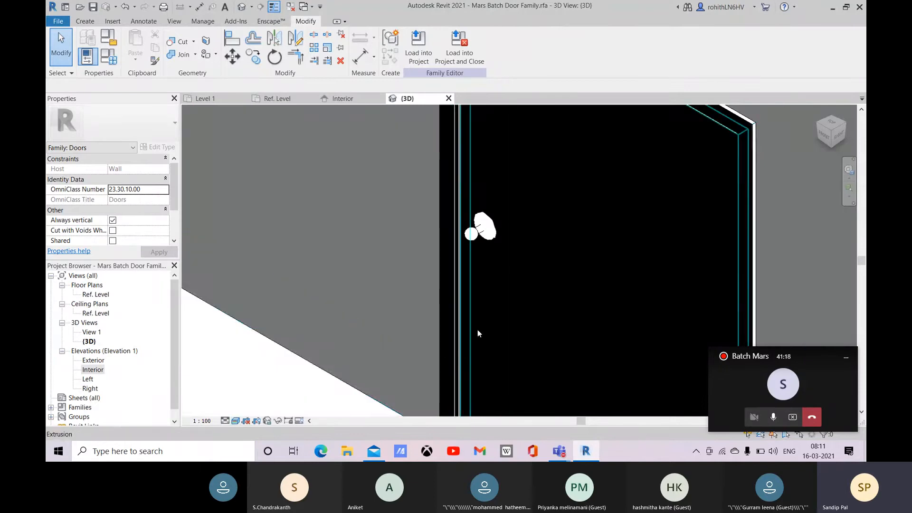
Associate the door handle revolve's material with a new type parameter named "Door Handel" under Materials and Finishes
middle_drag(478, 334, 452, 238)
scroll(456, 257, down, 2)
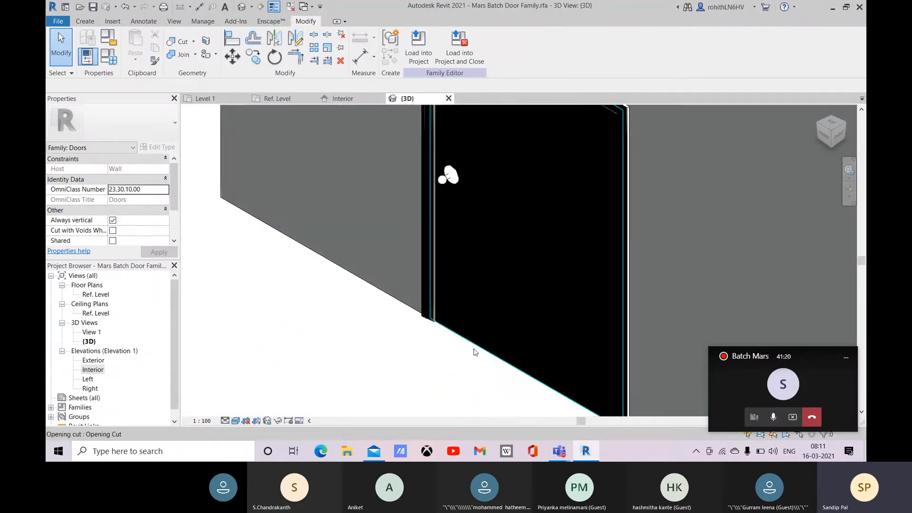
shift+middle_drag(508, 379, 473, 212)
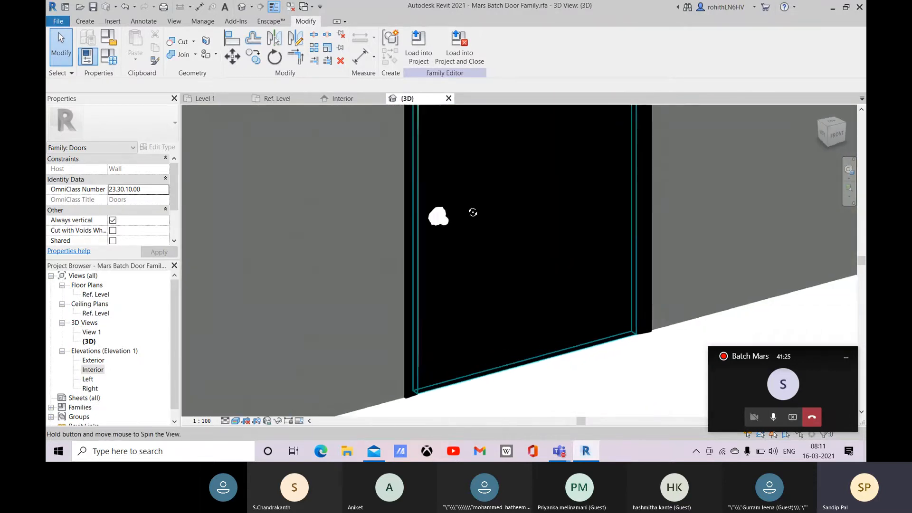
click(441, 222)
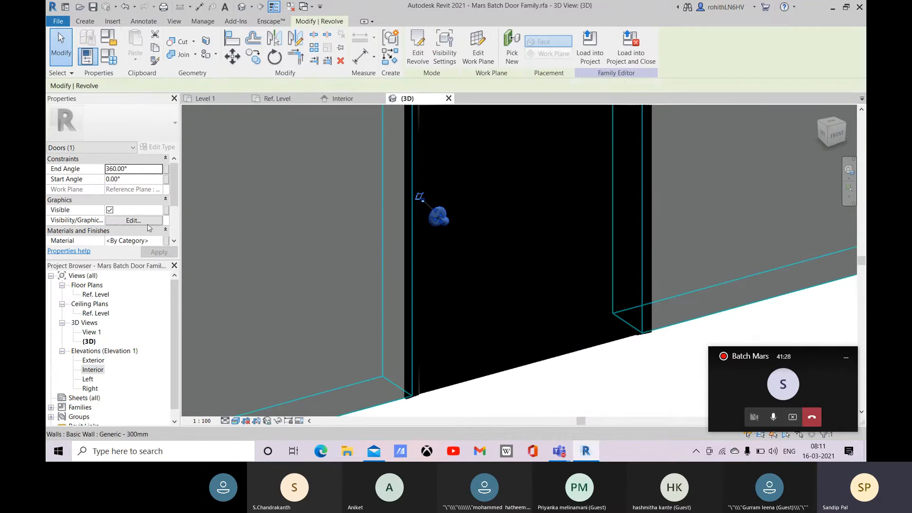
click(164, 241)
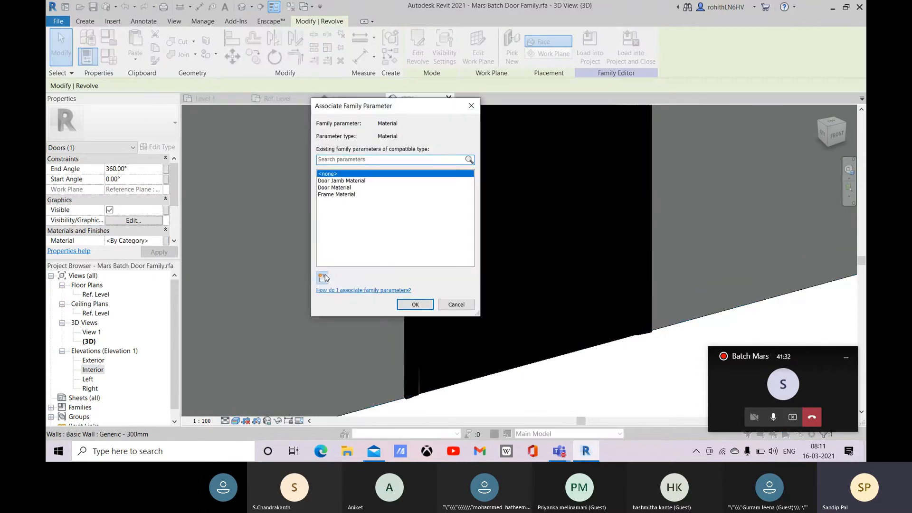
click(322, 277)
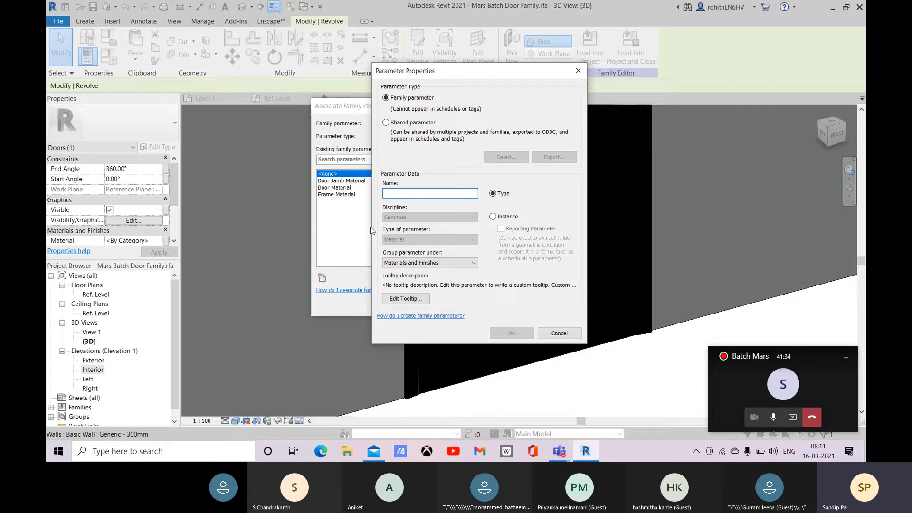
text(Door Handel)
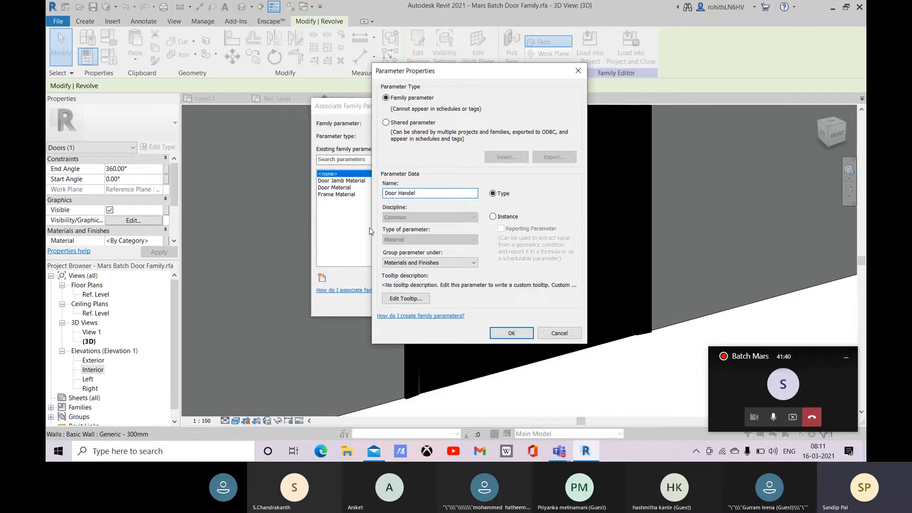
click(503, 335)
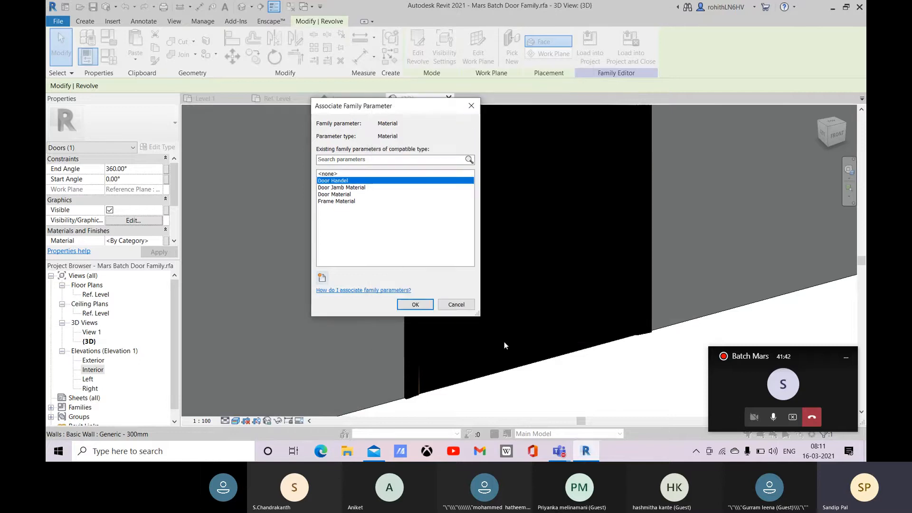
click(421, 305)
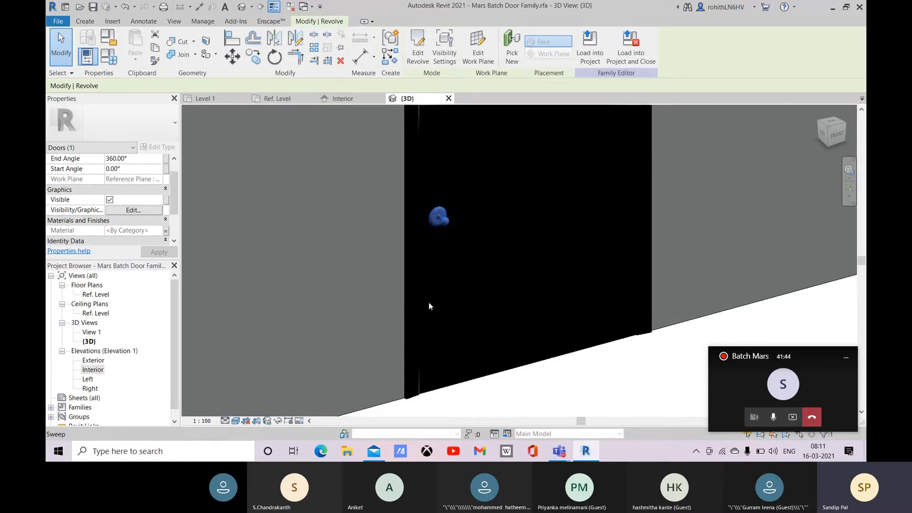
click(496, 399)
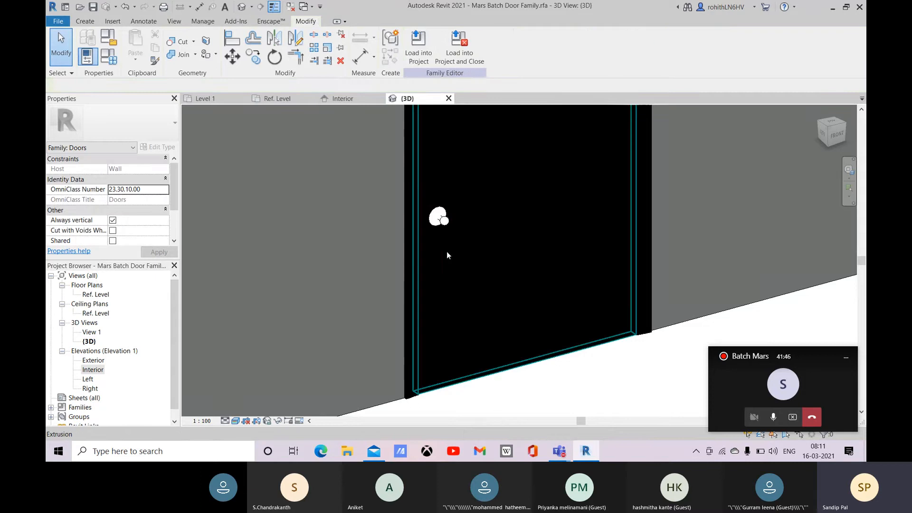
Open the Door Handel material value for editing in the family types and display the Metal category of the AEC Materials library
middle_drag(441, 349, 441, 332)
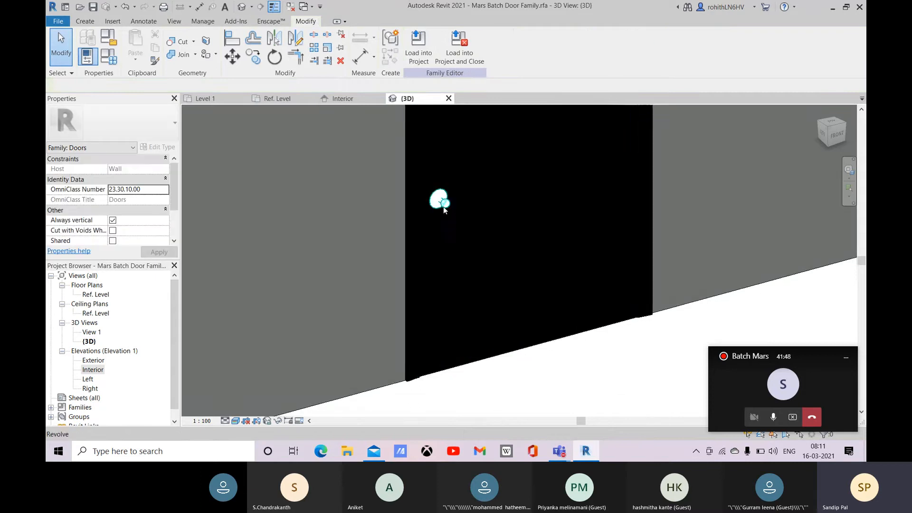
click(110, 61)
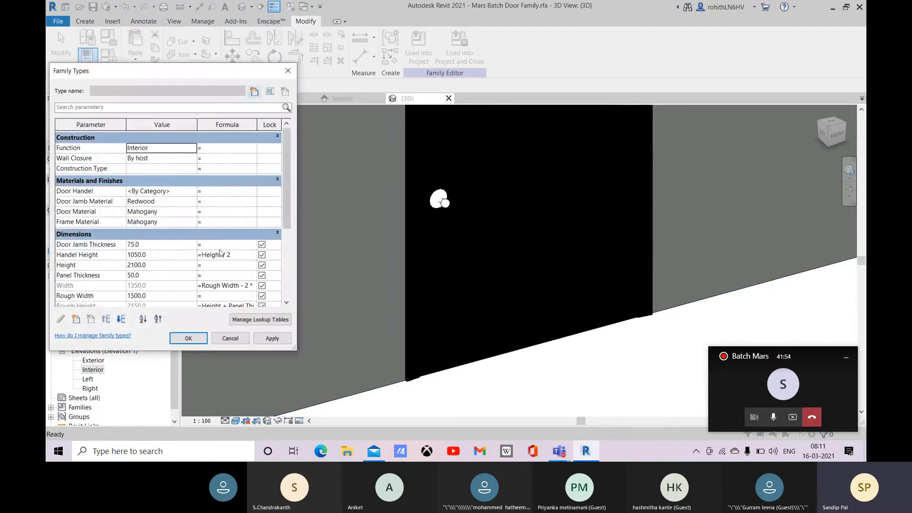
click(192, 194)
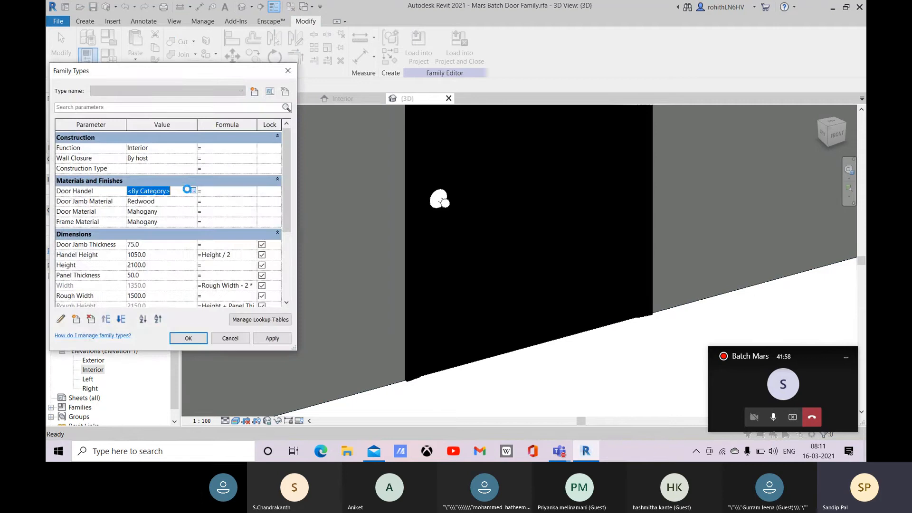
scroll(174, 198, down, 3)
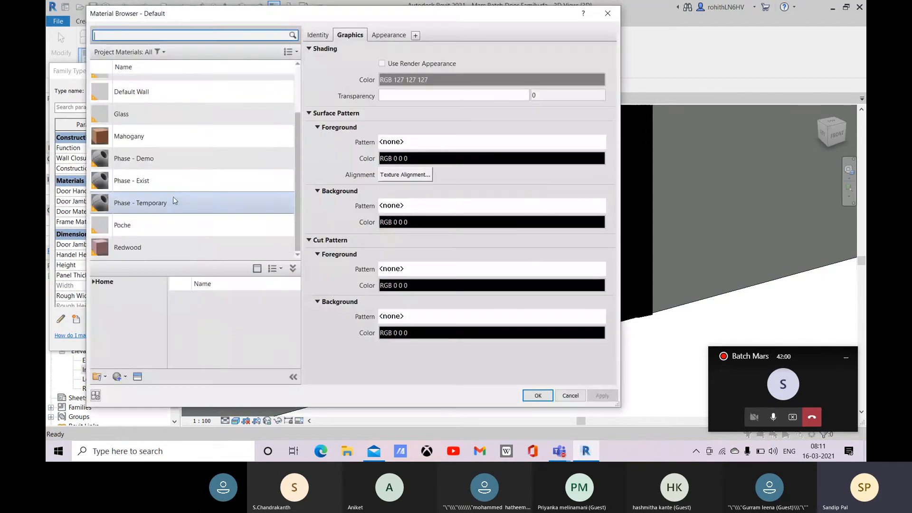
scroll(152, 209, up, 2)
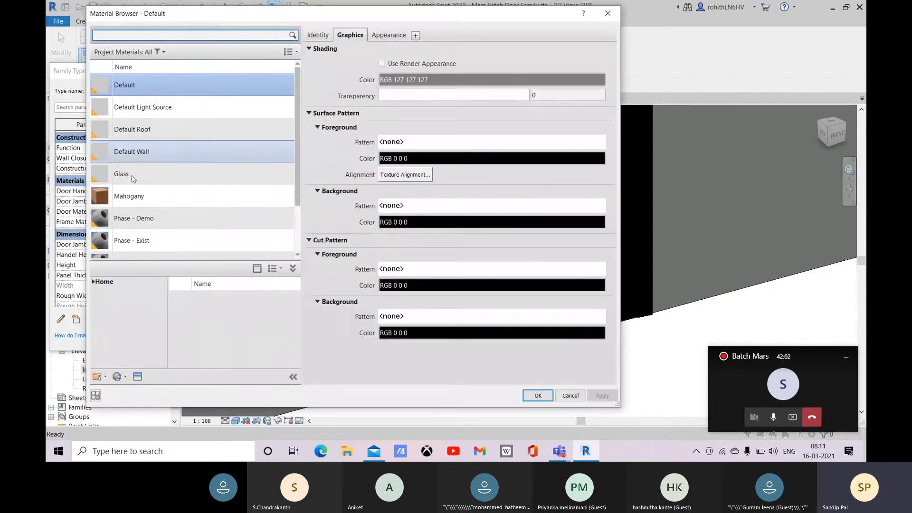
scroll(142, 214, down, 2)
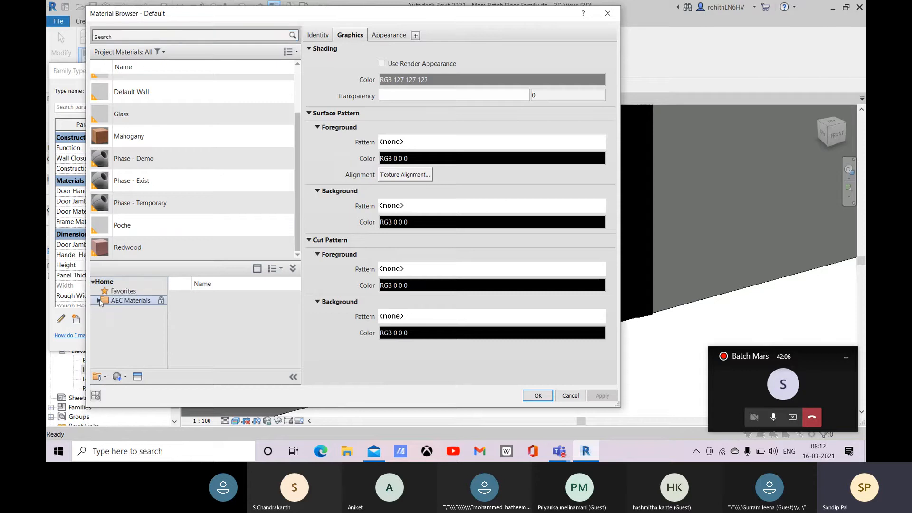
double_click(114, 303)
scroll(135, 318, down, 3)
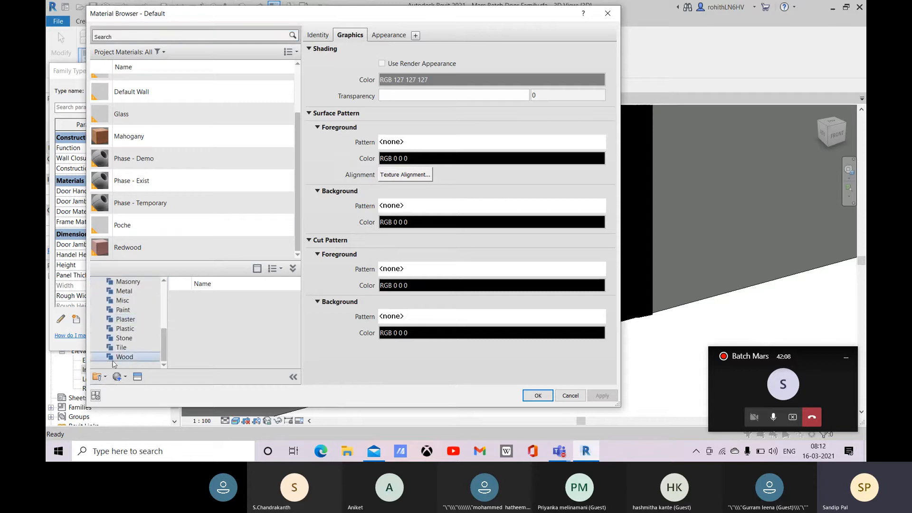
click(126, 292)
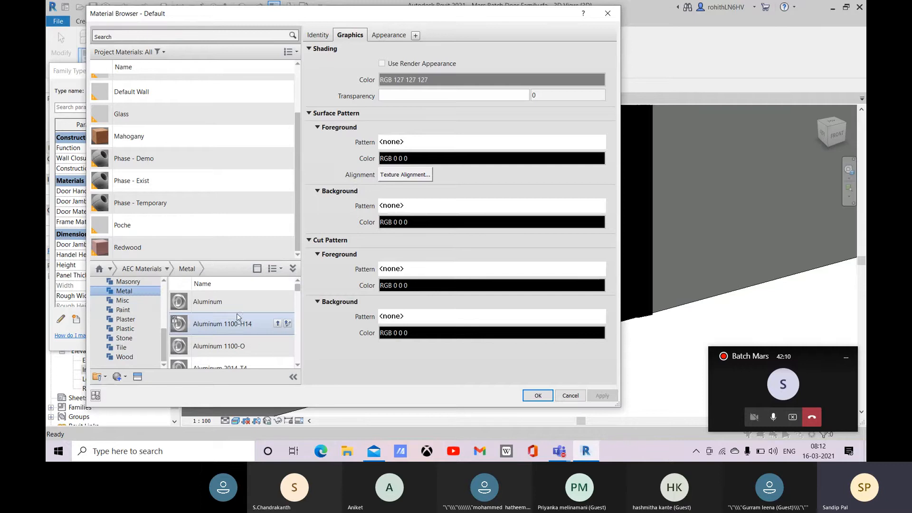
Add Steel, Polished from the AEC Materials Metal library to the project materials and enable Use Render Appearance for its shading
scroll(233, 321, down, 5)
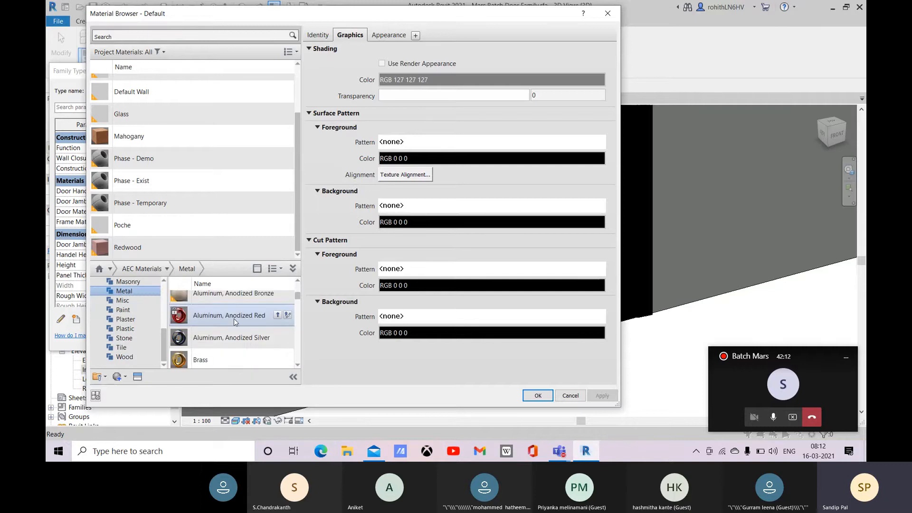
scroll(234, 318, down, 5)
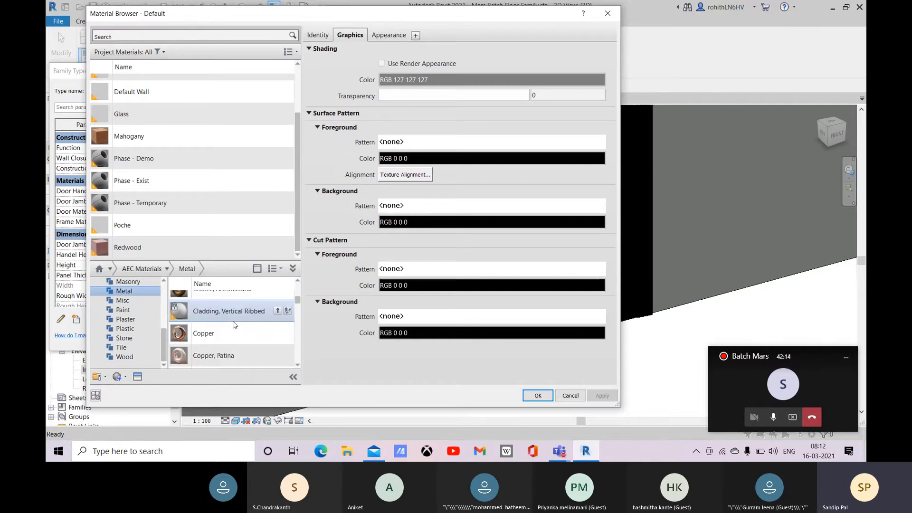
scroll(233, 320, down, 3)
scroll(232, 321, down, 3)
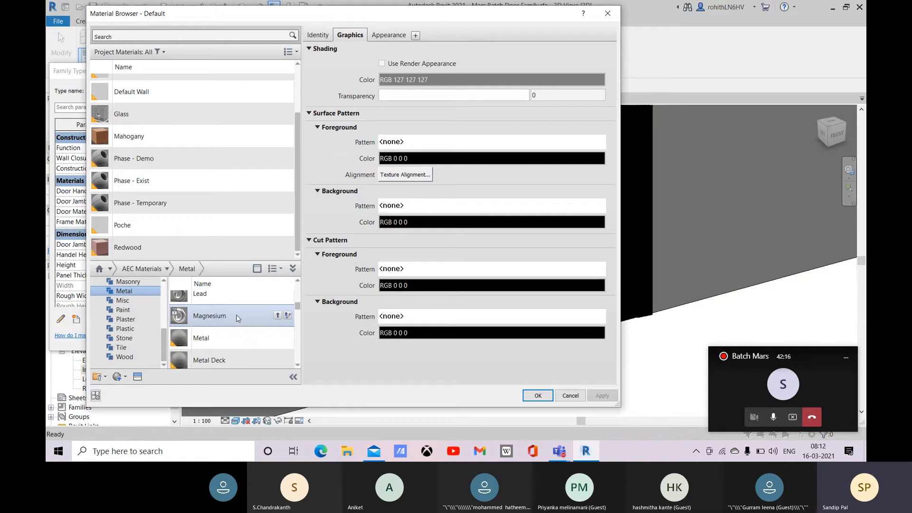
scroll(234, 317, down, 2)
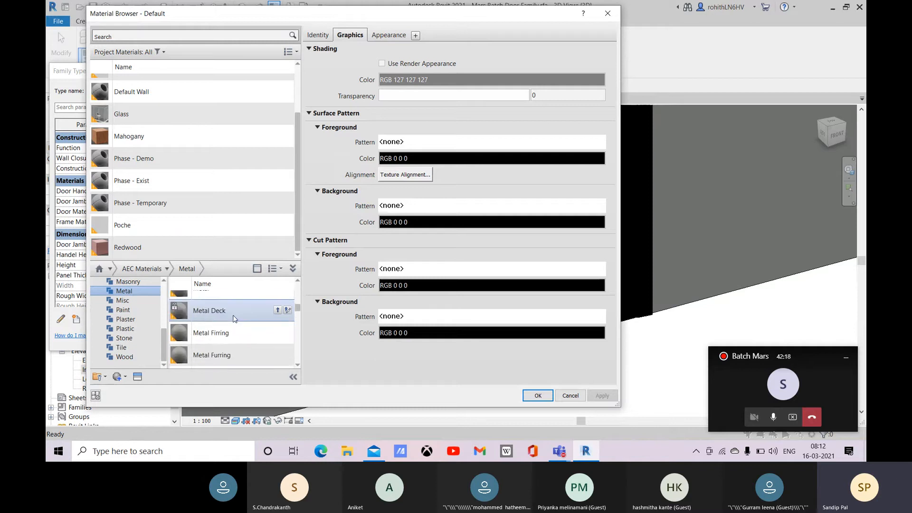
scroll(246, 308, up, 2)
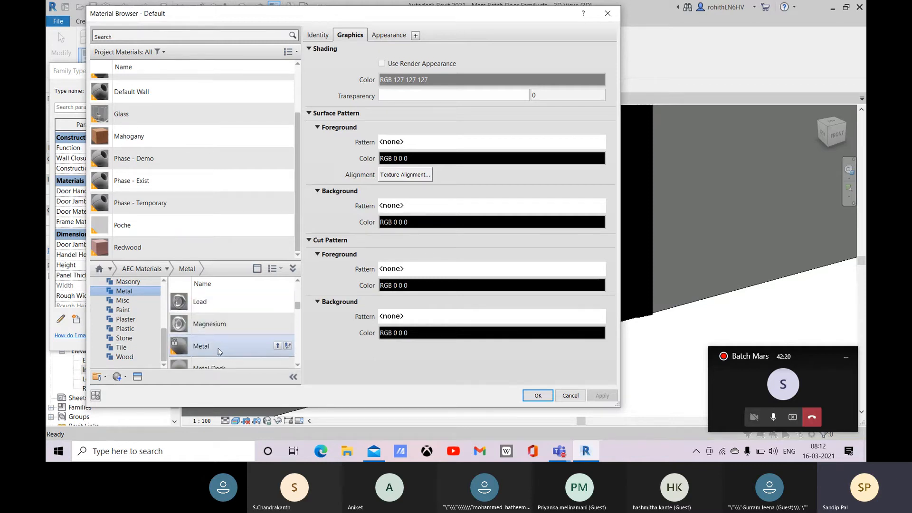
scroll(219, 351, down, 4)
scroll(233, 338, down, 2)
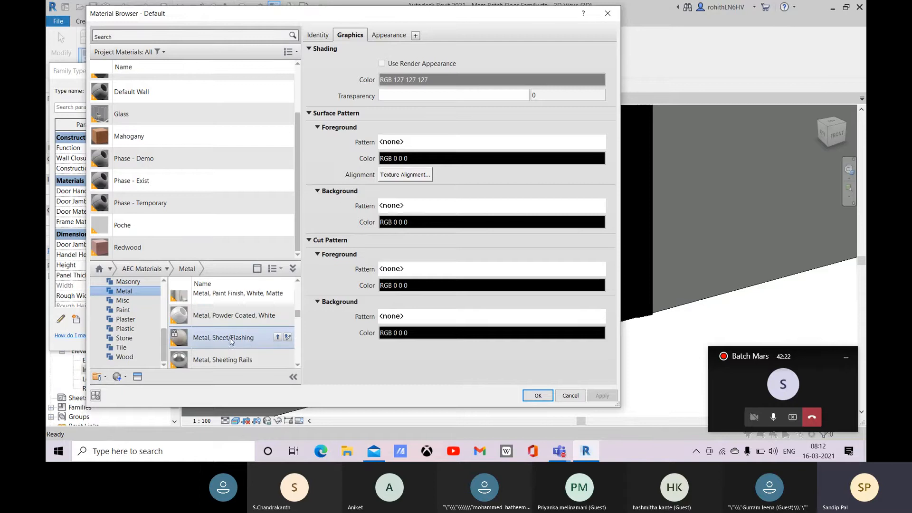
scroll(217, 363, down, 1)
scroll(226, 357, down, 4)
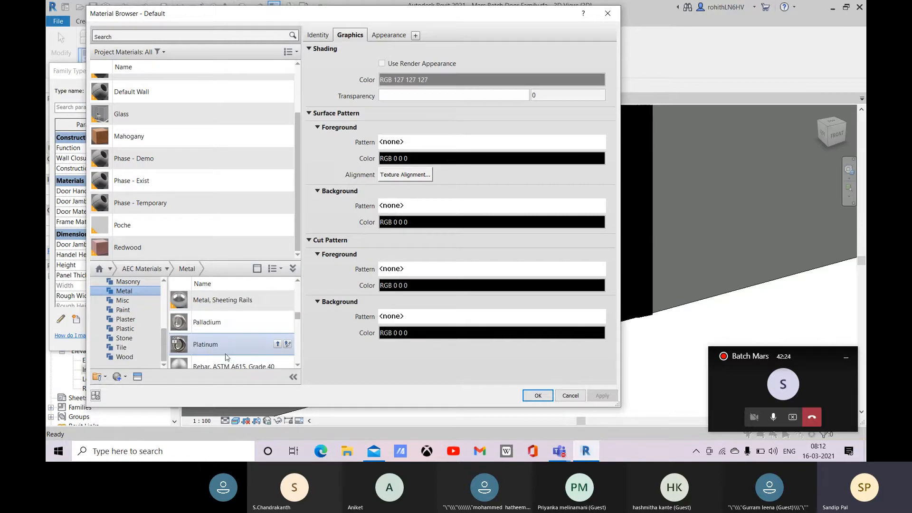
scroll(226, 347, up, 2)
scroll(226, 341, down, 6)
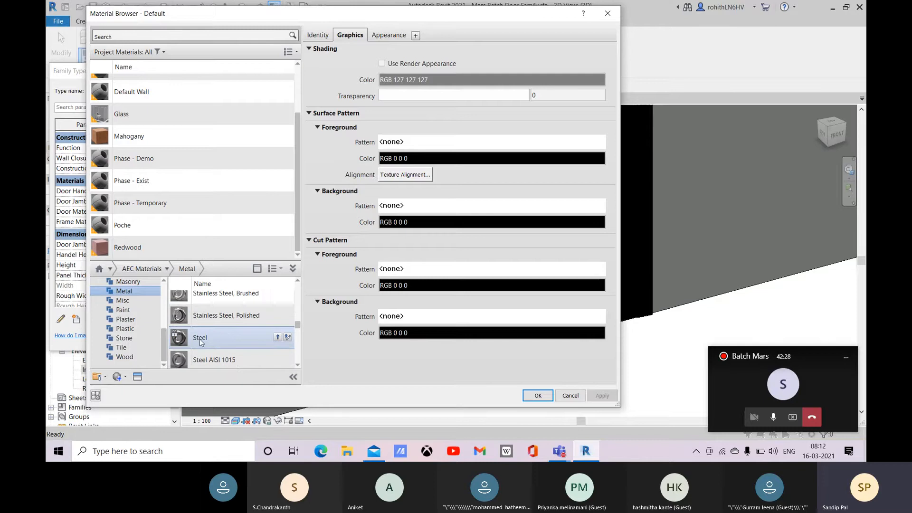
scroll(209, 341, down, 1)
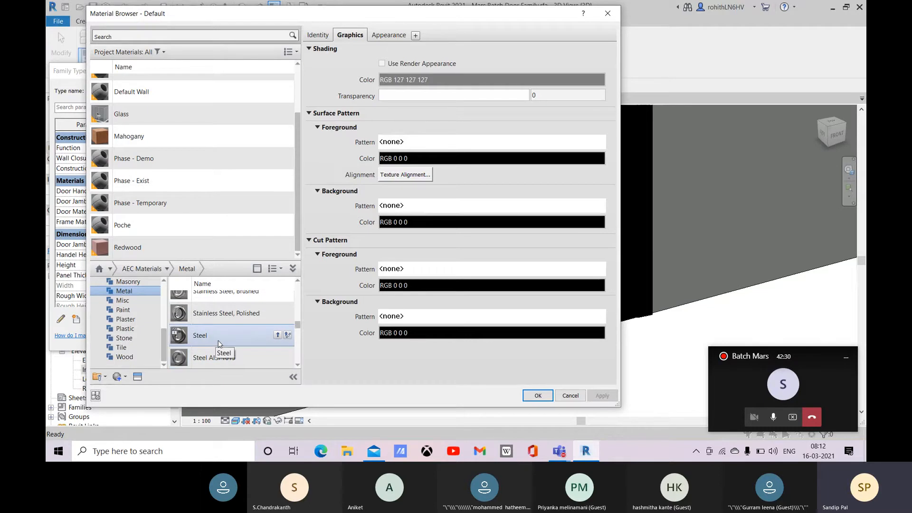
scroll(248, 354, down, 3)
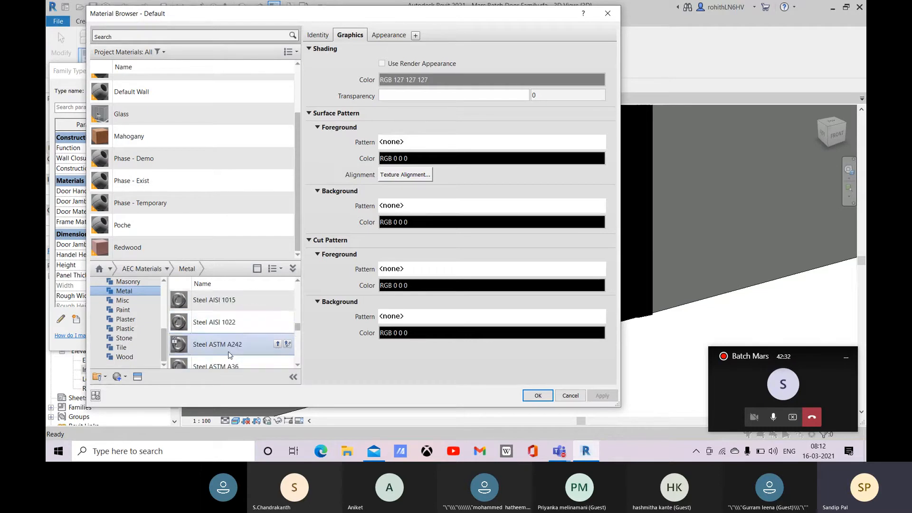
scroll(207, 351, down, 6)
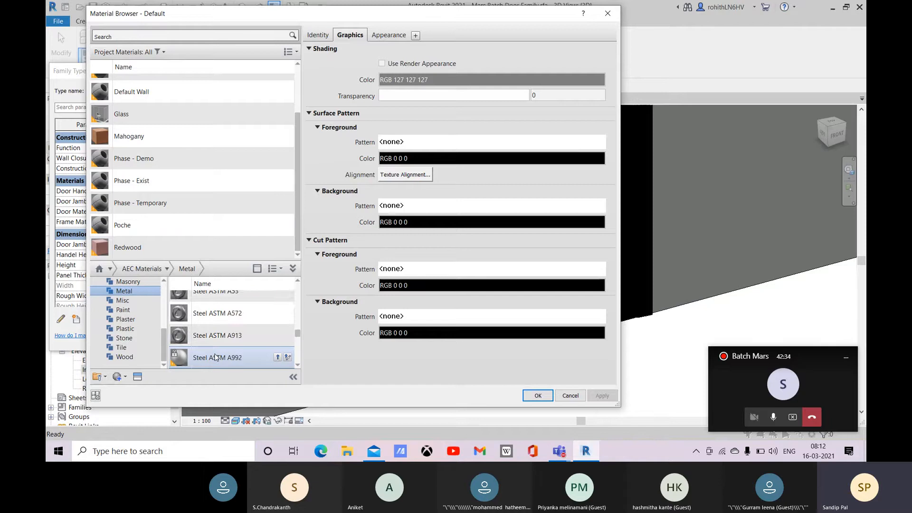
scroll(211, 348, down, 4)
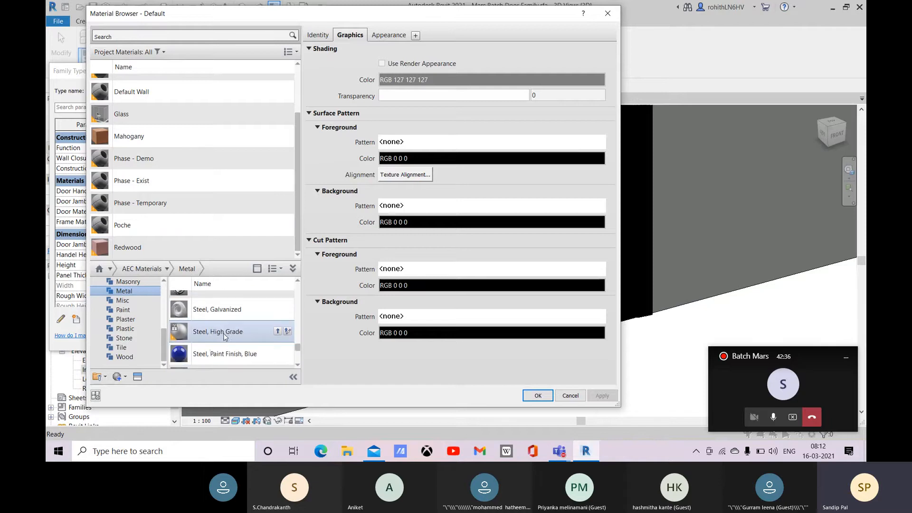
scroll(222, 336, down, 2)
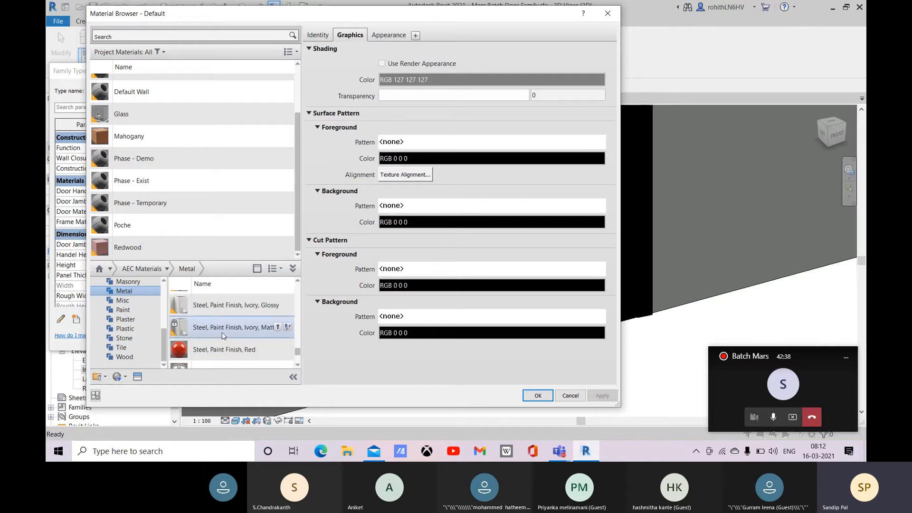
scroll(227, 324, down, 2)
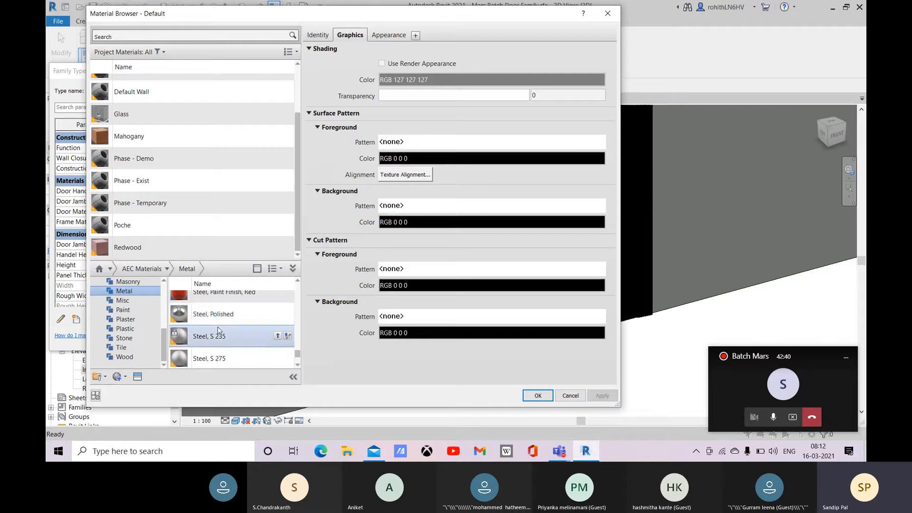
scroll(221, 329, up, 1)
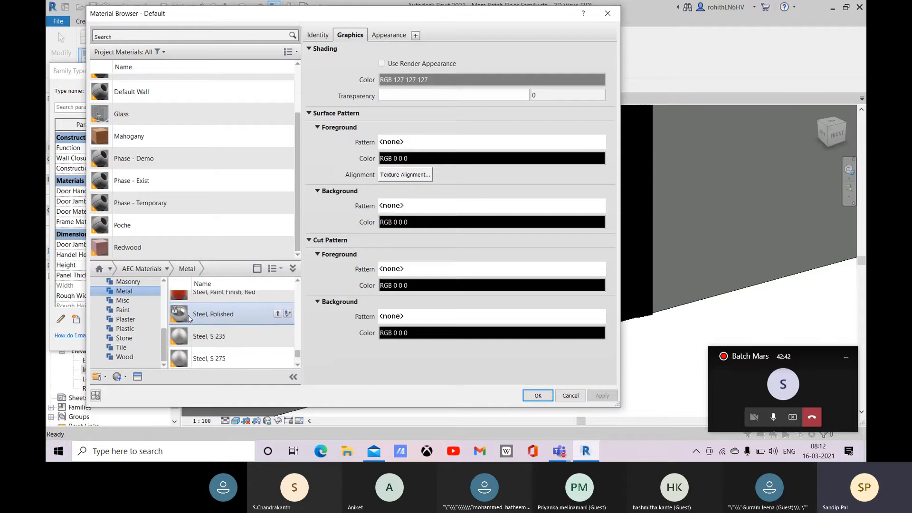
click(277, 314)
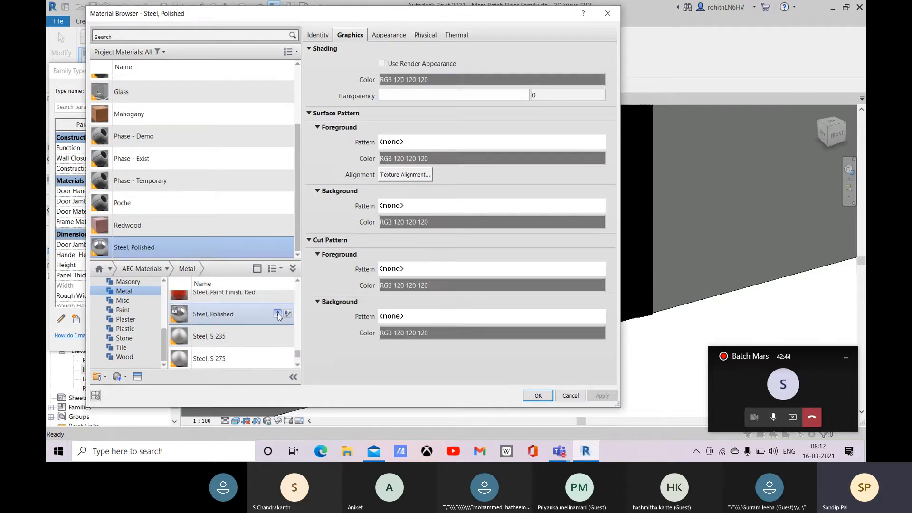
click(382, 63)
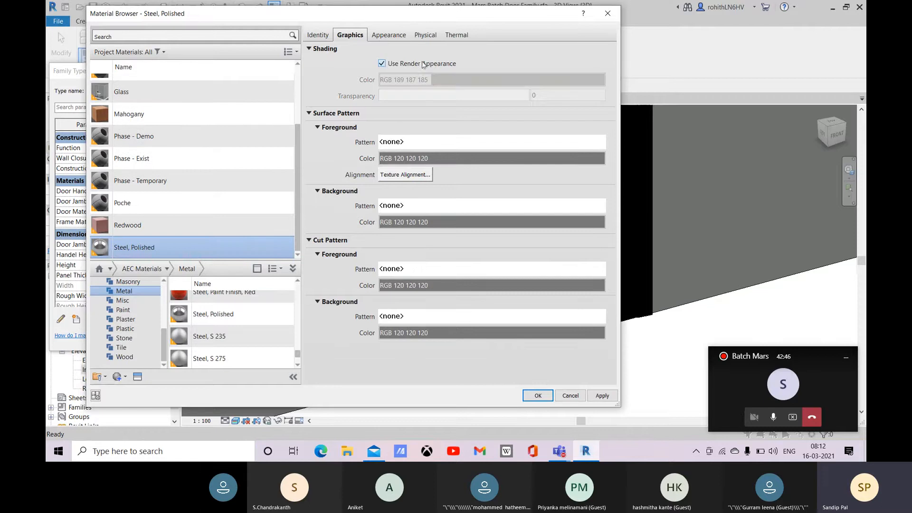
Set the polished steel's appearance finish to Semi-polished and apply the material to the Door Handel parameter in the family types
click(380, 37)
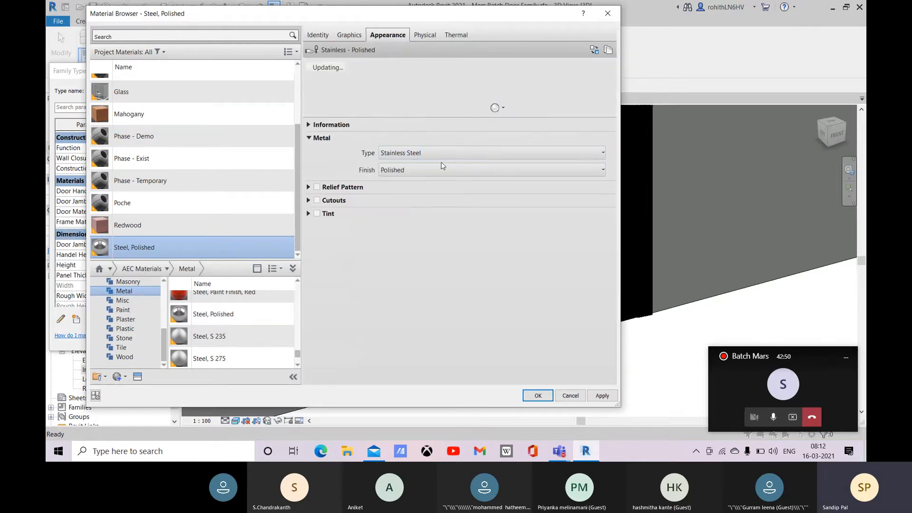
click(442, 165)
click(543, 199)
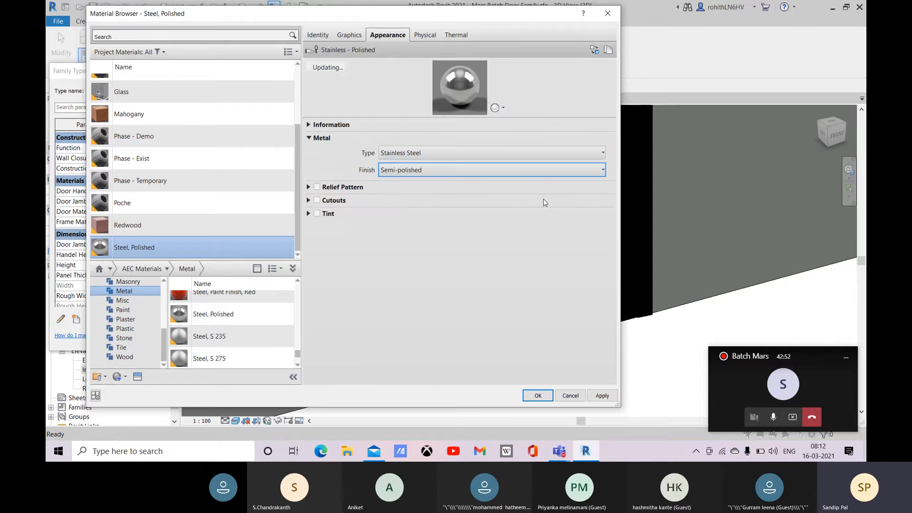
click(607, 398)
click(538, 396)
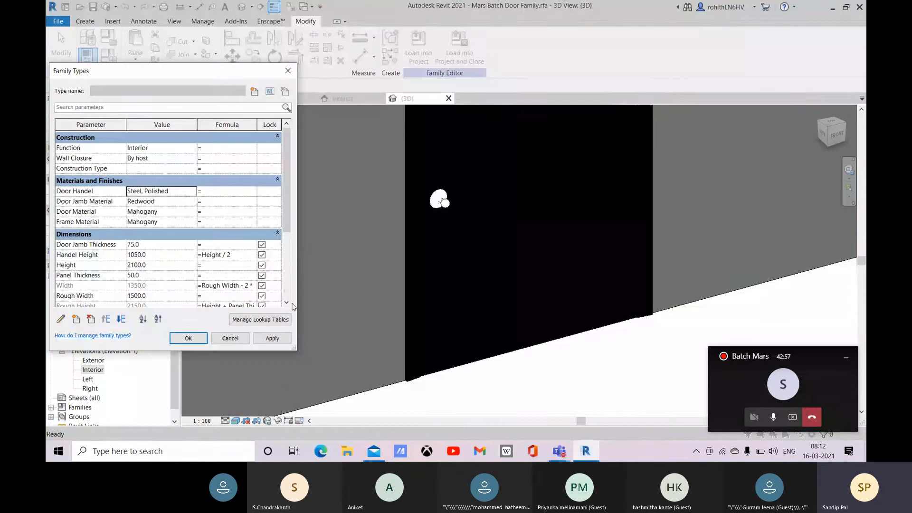
click(271, 338)
click(188, 339)
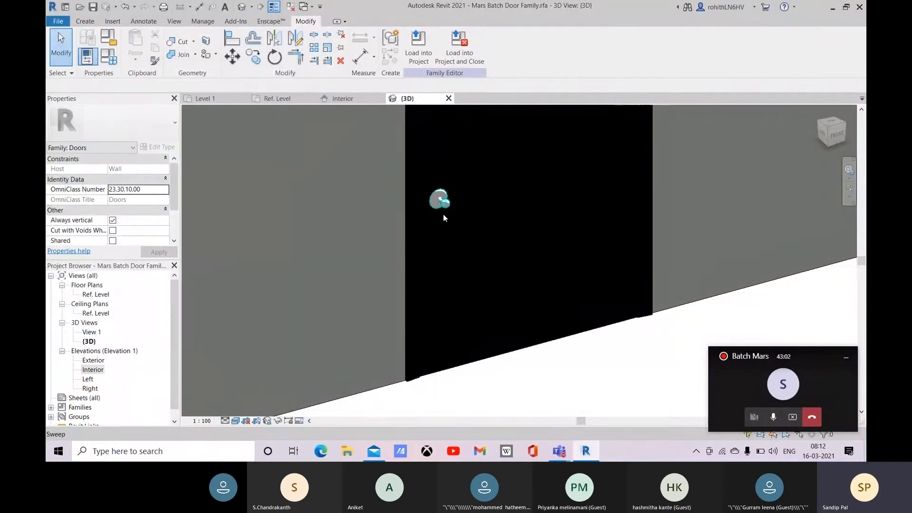
Edit the handle revolve's sketch in the Ref. Level plan, enlarging the knob arc to a length of about 97 mm, and finish the sketch
scroll(442, 199, up, 2)
click(433, 198)
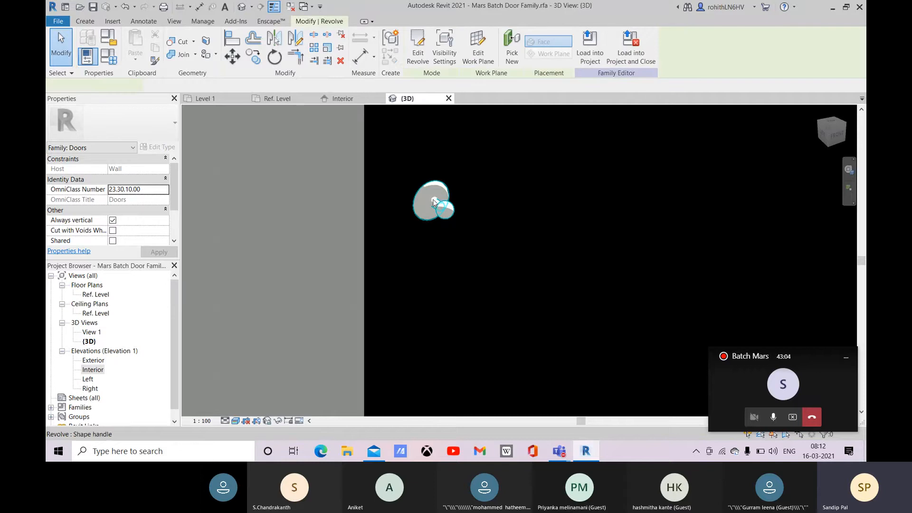
click(280, 99)
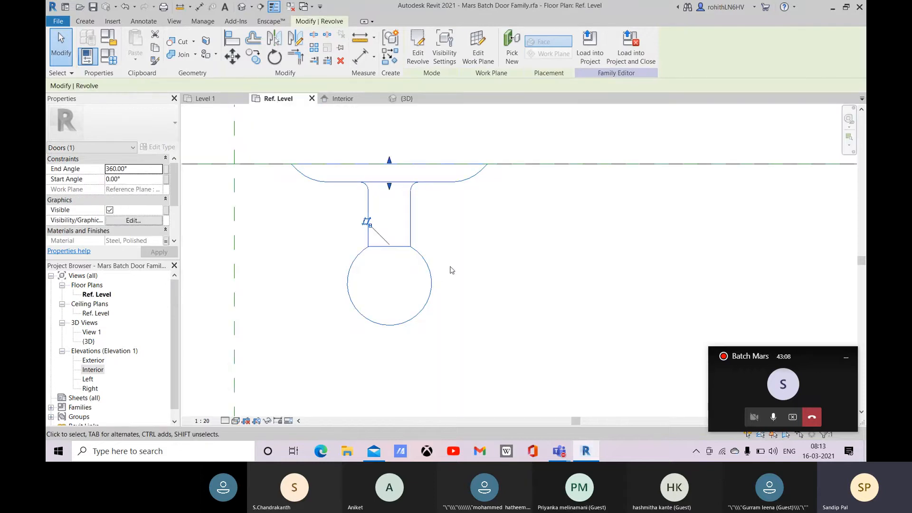
click(418, 50)
scroll(428, 261, up, 2)
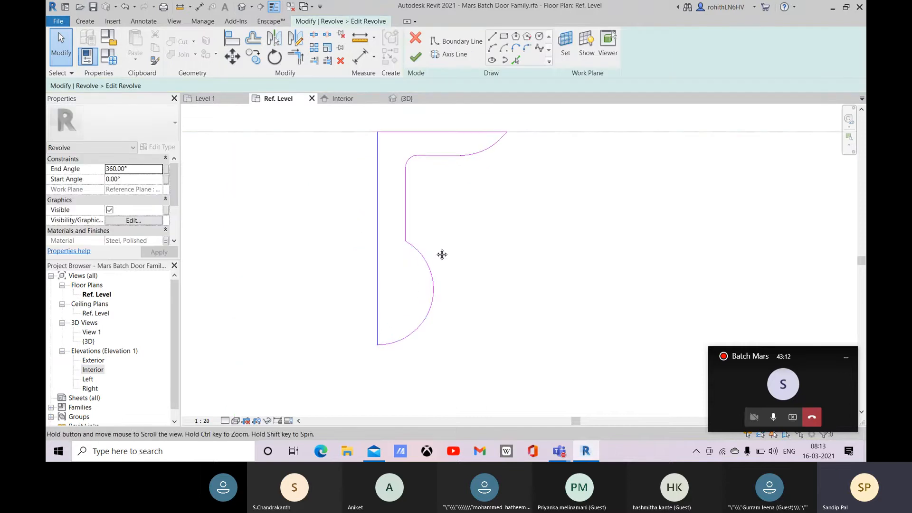
click(432, 278)
drag(431, 294, 451, 293)
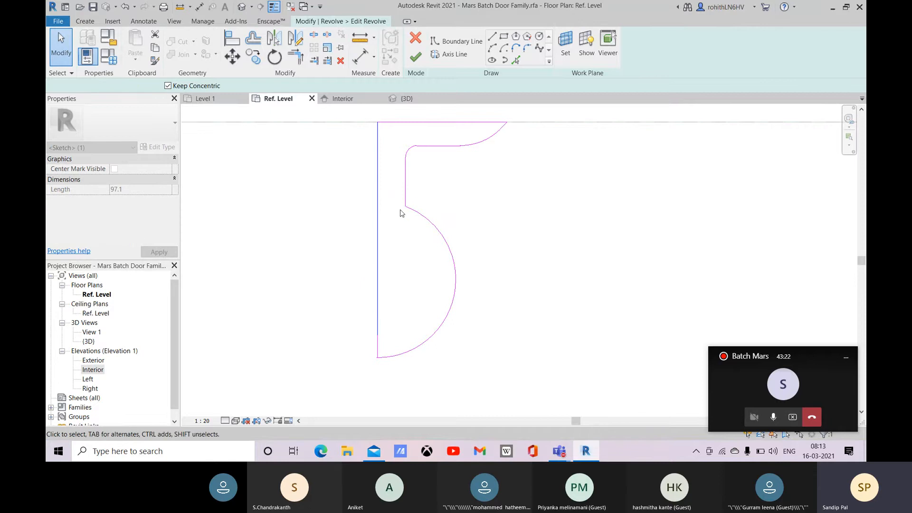
click(437, 189)
click(416, 57)
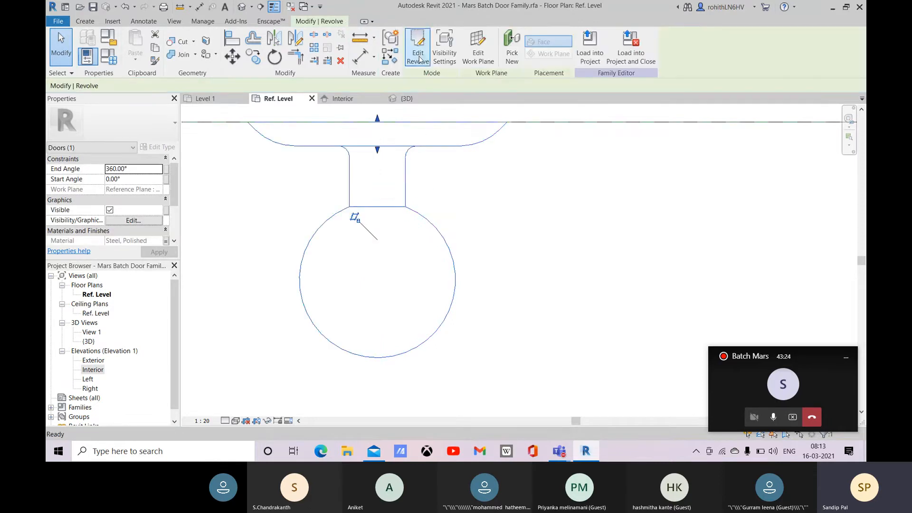
Examine the door handle's knob and material on the door panel in the 3D view
click(406, 98)
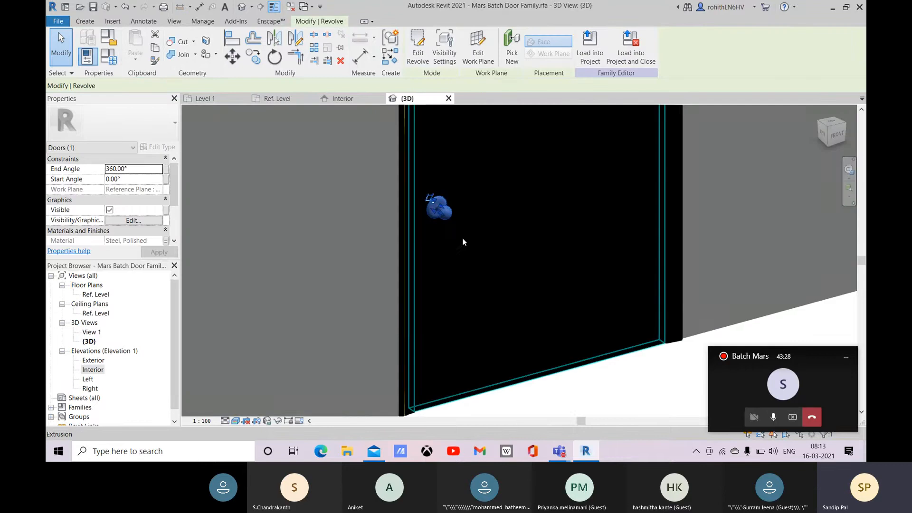
middle_drag(463, 238, 444, 211)
click(532, 370)
scroll(430, 187, up, 2)
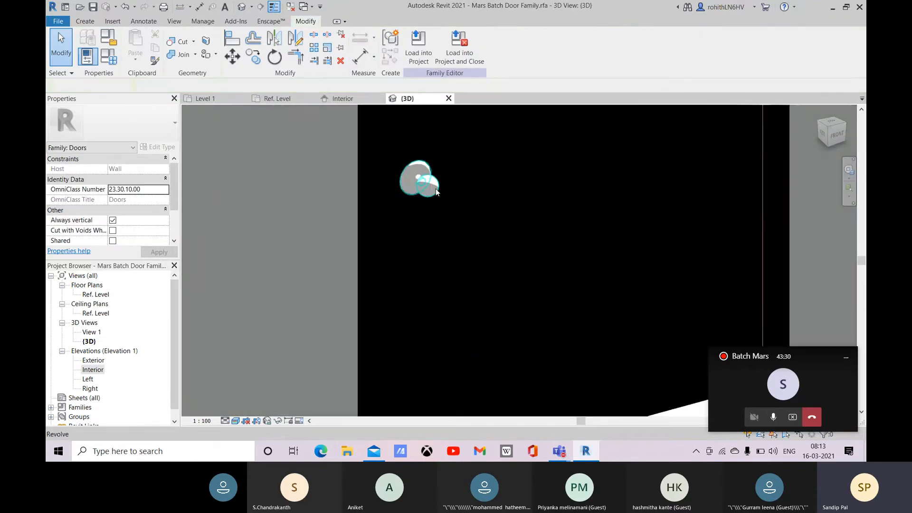
scroll(409, 175, up, 2)
scroll(380, 218, down, 4)
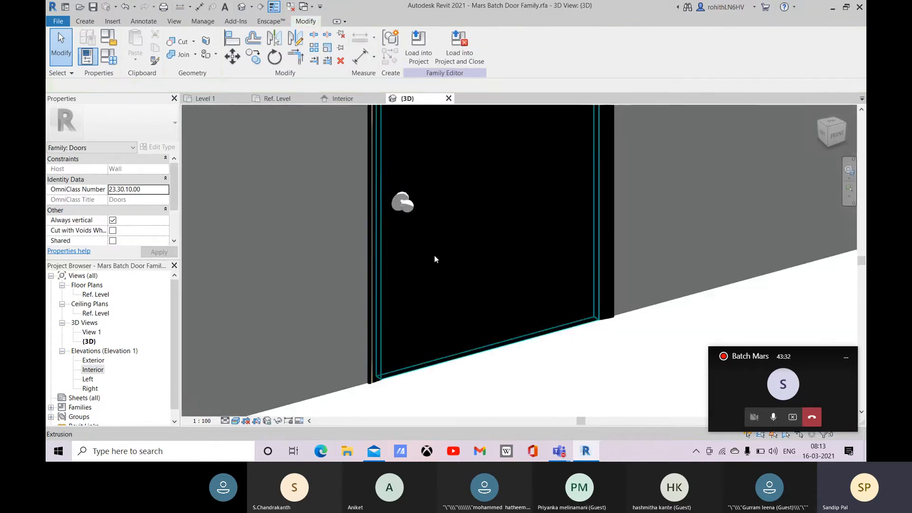
scroll(434, 259, down, 3)
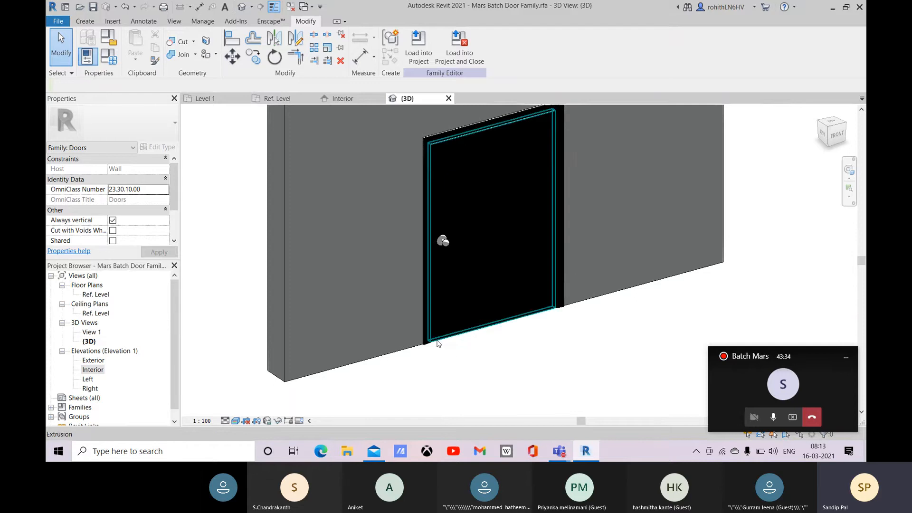
Change the host wall's type to Basic Wall Generic - 150mm in the Ref. Level plan
click(275, 99)
scroll(475, 238, down, 4)
scroll(452, 239, down, 5)
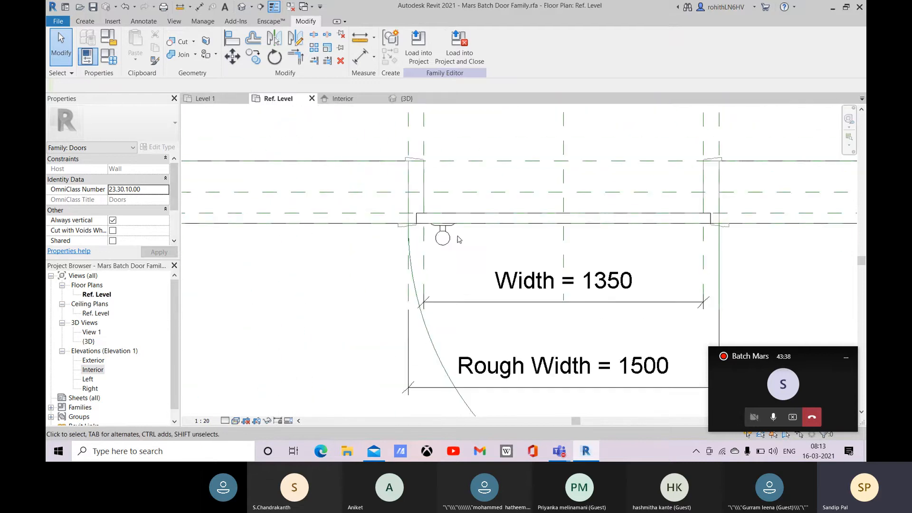
click(296, 203)
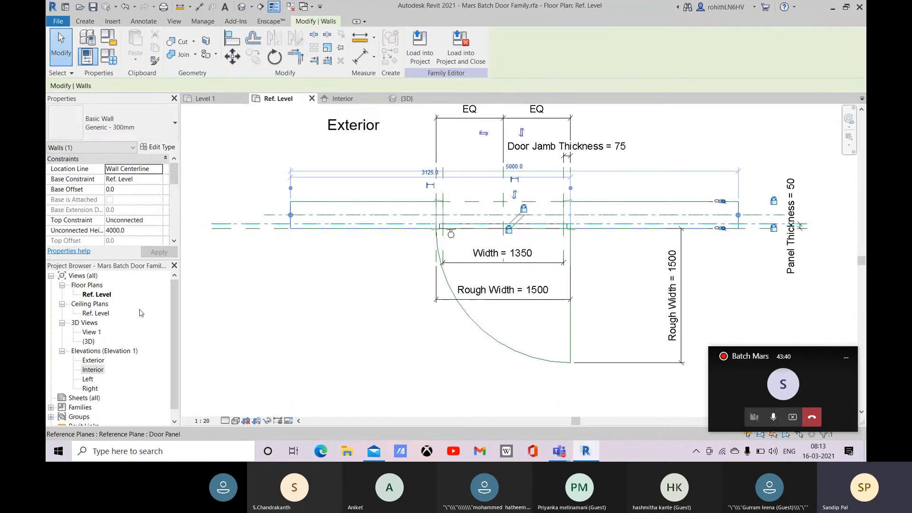
click(129, 136)
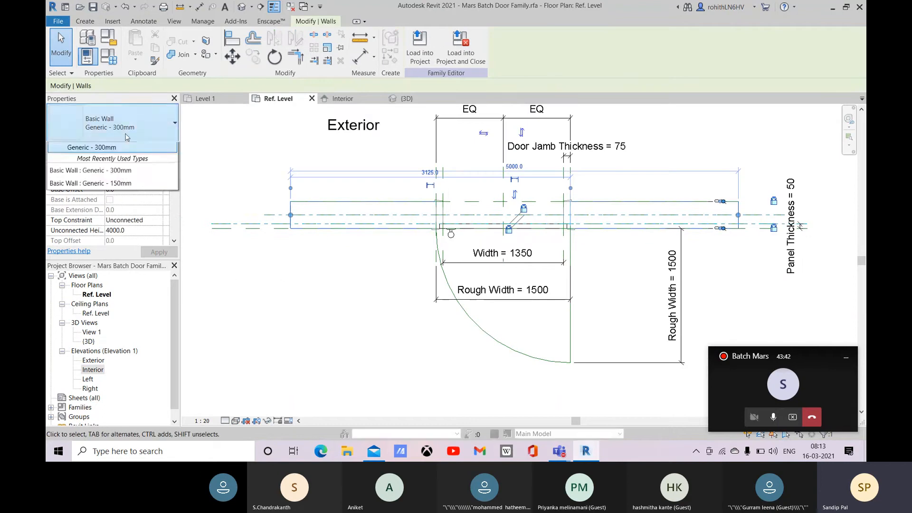
click(121, 179)
Change the host wall's type to Basic Wall Generic - 200mm in the Ref. Level plan
scroll(463, 220, up, 3)
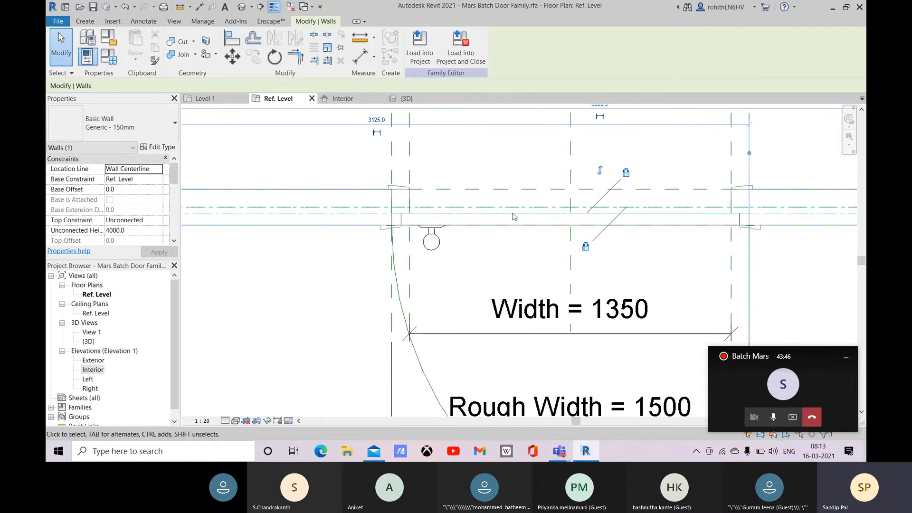
click(138, 133)
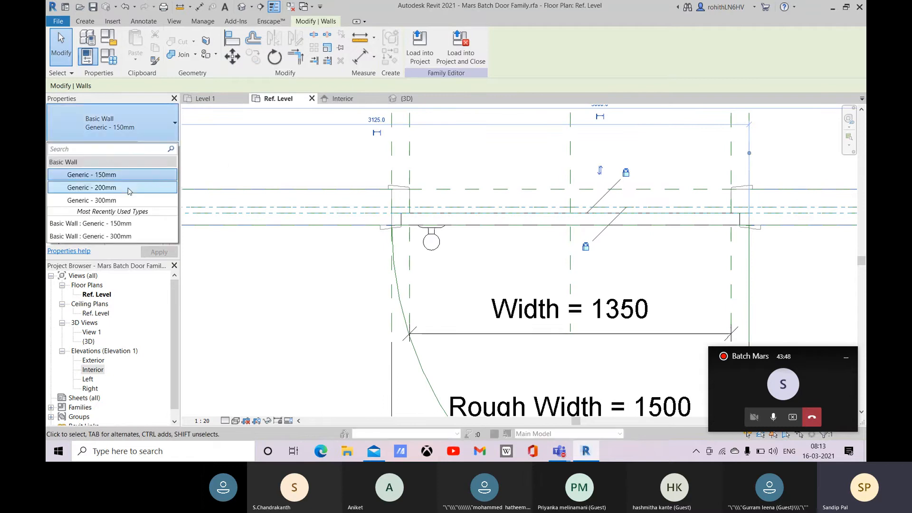
click(128, 192)
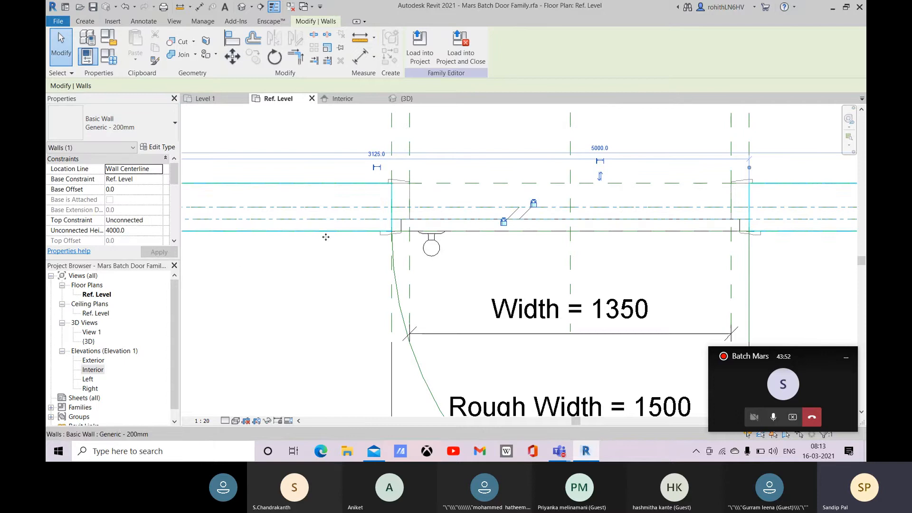
scroll(511, 262, down, 4)
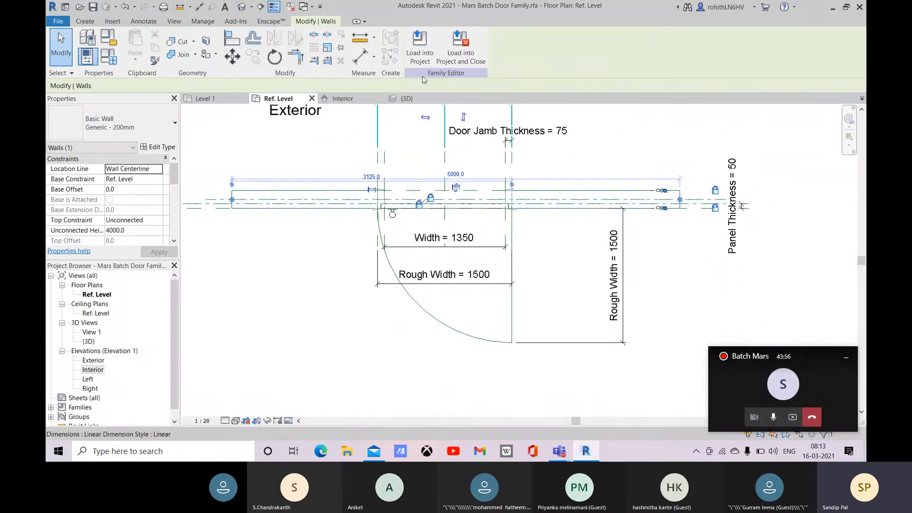
In the Interior elevation, start a symbolic line with the Elevation Swing [projection] subcategory
click(343, 98)
click(548, 356)
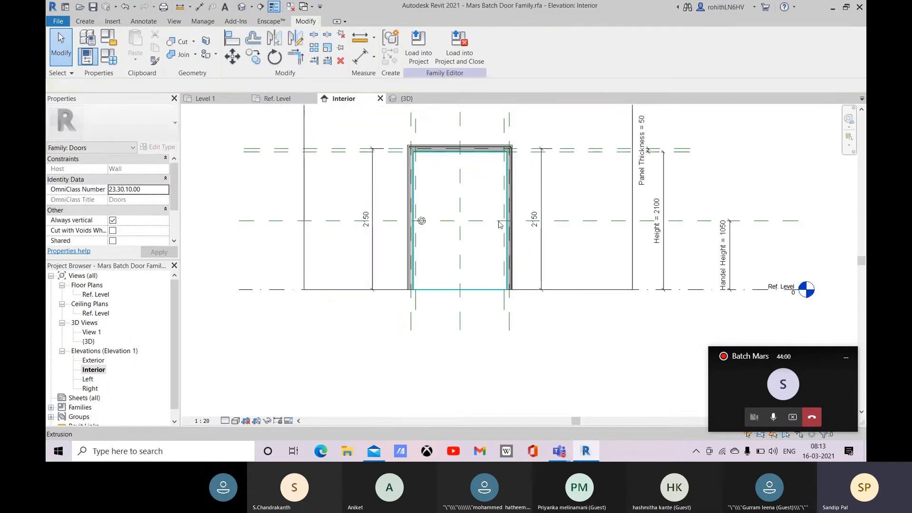
scroll(491, 210, up, 3)
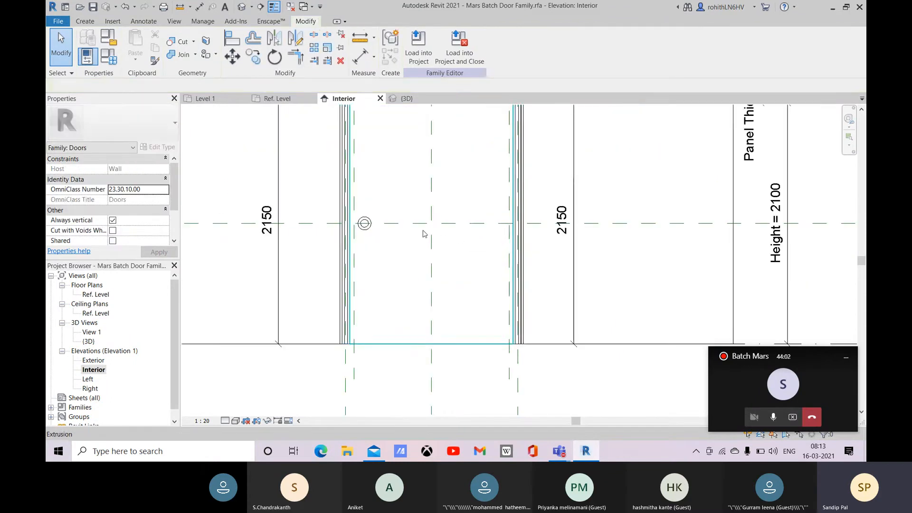
scroll(377, 197, down, 3)
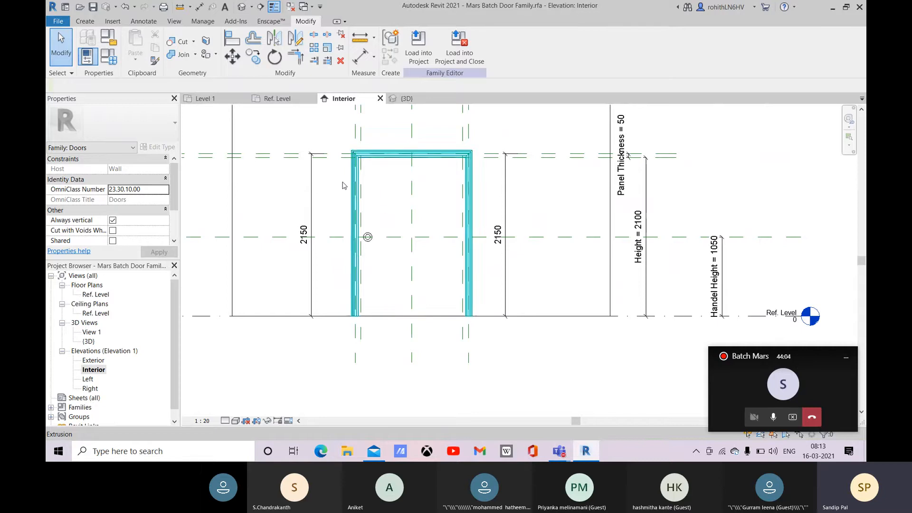
click(85, 21)
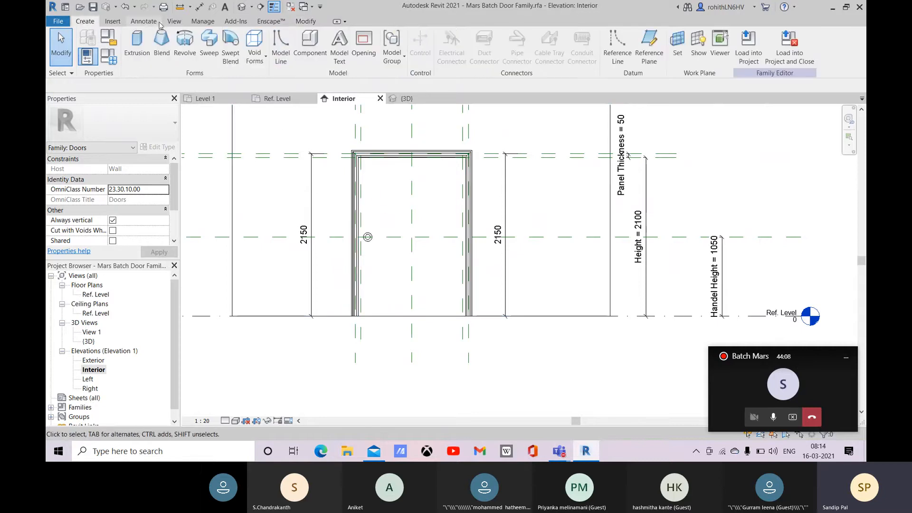
click(144, 21)
click(220, 54)
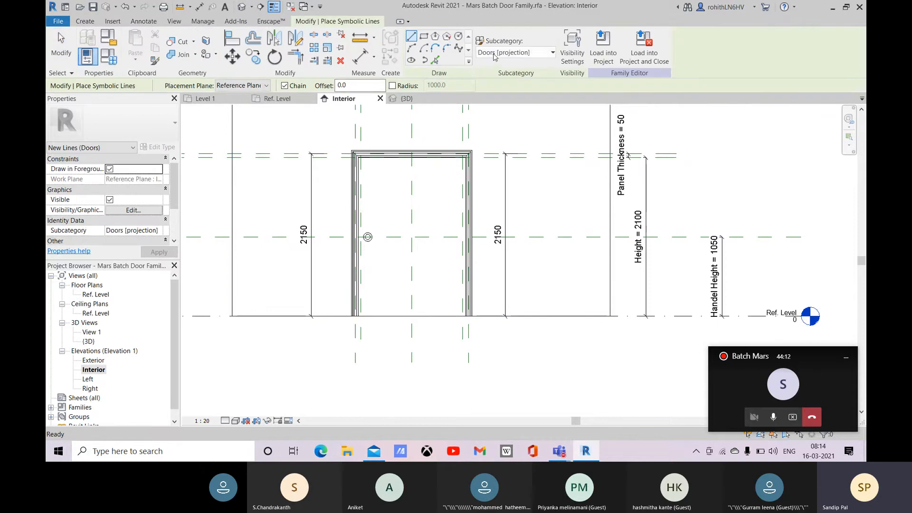
click(494, 53)
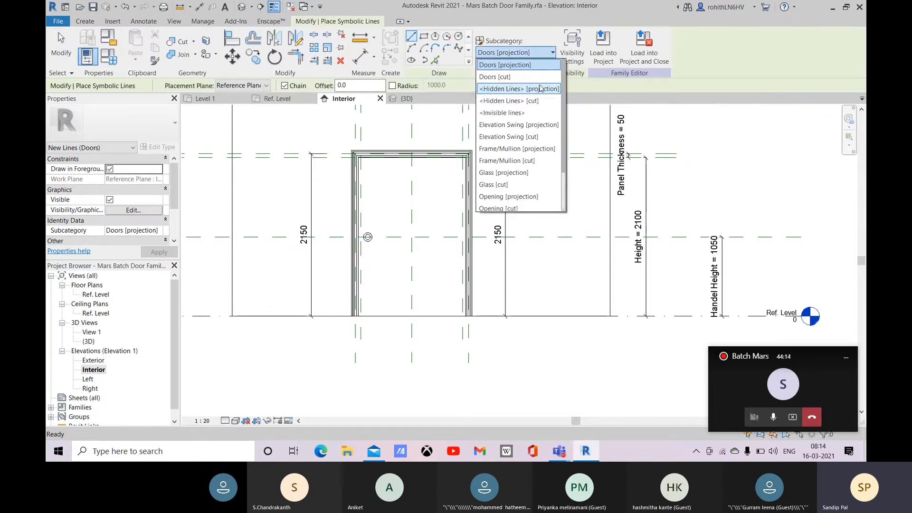
click(532, 129)
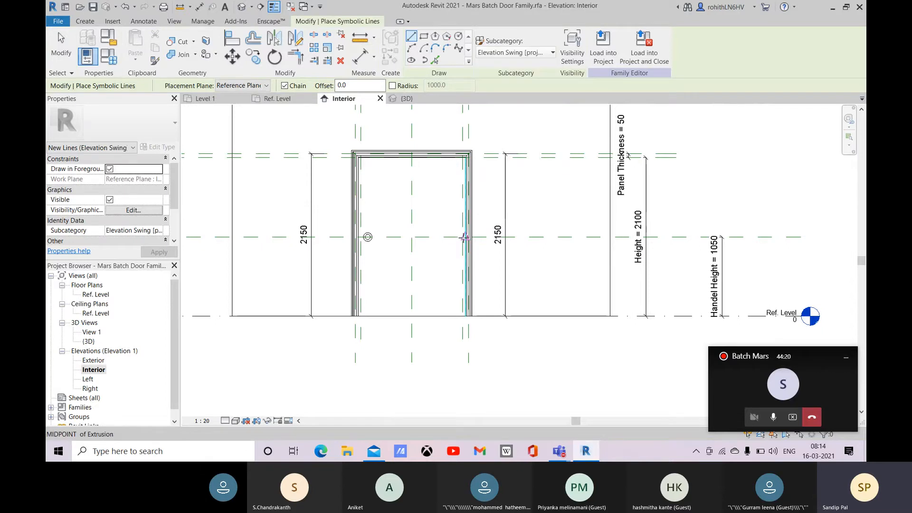
Draw a swing line from the midpoint of the hinge side to the frame's upper inner corner on the handle side
scroll(465, 237, up, 4)
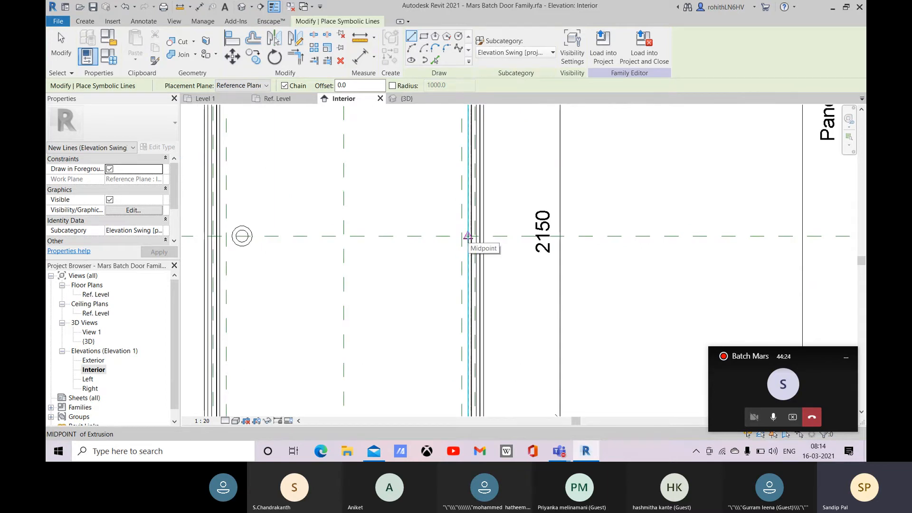
click(462, 230)
scroll(339, 164, up, 3)
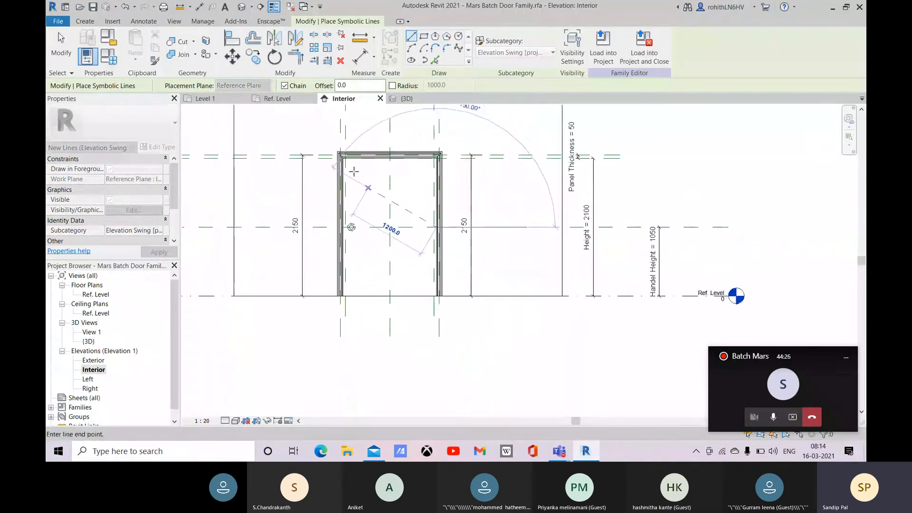
scroll(343, 158, up, 4)
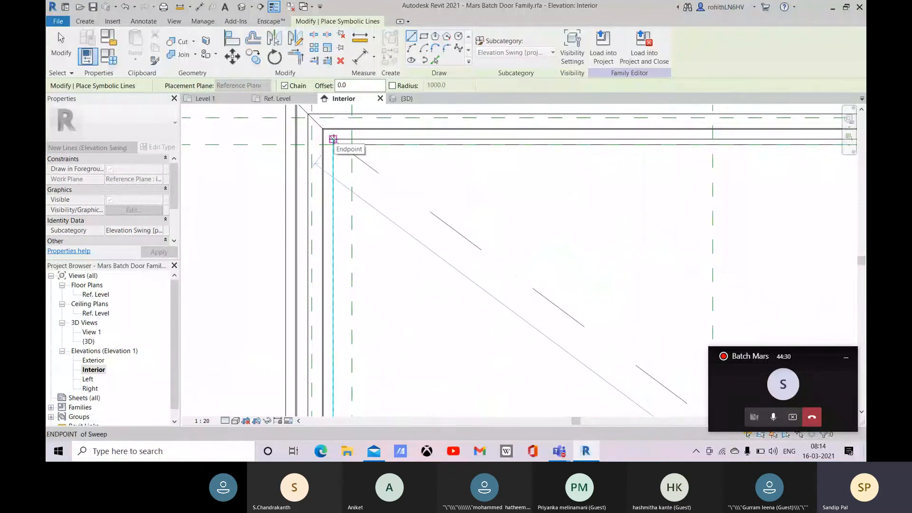
click(333, 139)
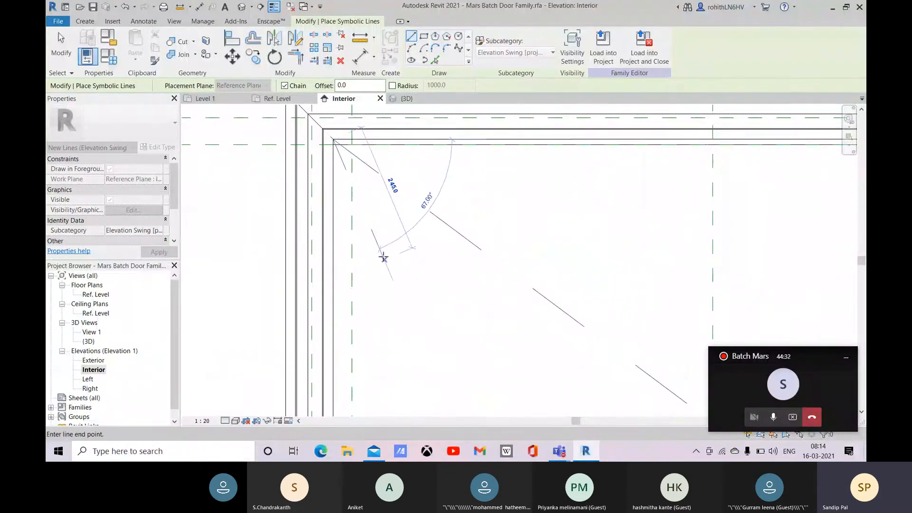
scroll(383, 257, down, 2)
middle_drag(378, 221, 344, 157)
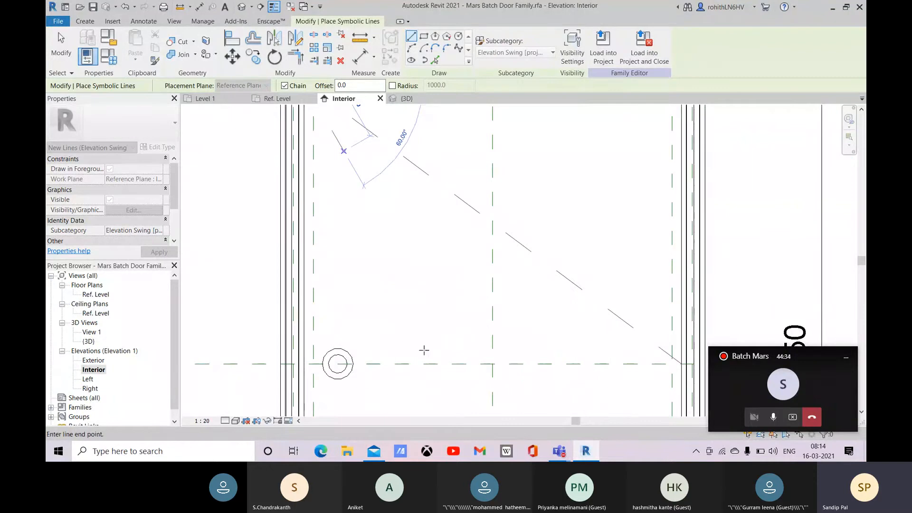
middle_drag(357, 331, 312, 221)
right_click(585, 211)
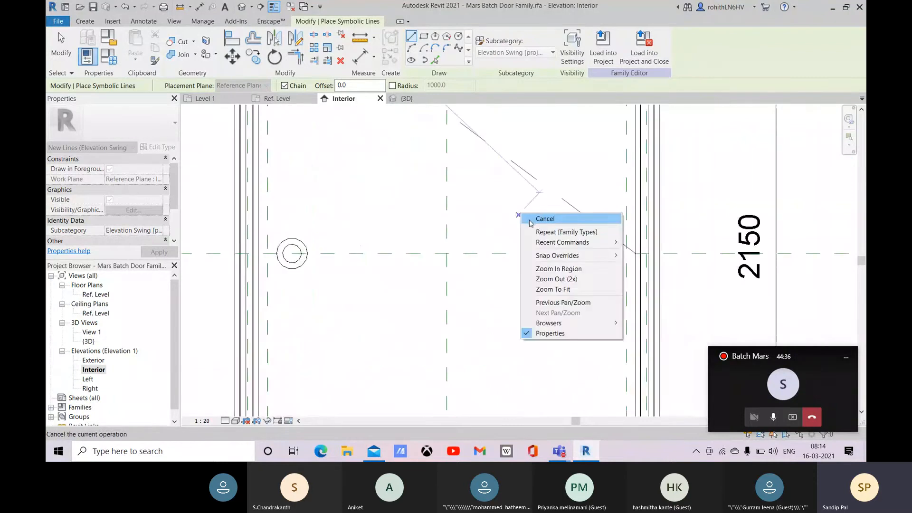
click(594, 216)
Draw a second swing line, about 1781 mm long, from the hinge-side midpoint to the frame's lower corner on the handle side and finish drawing
click(636, 254)
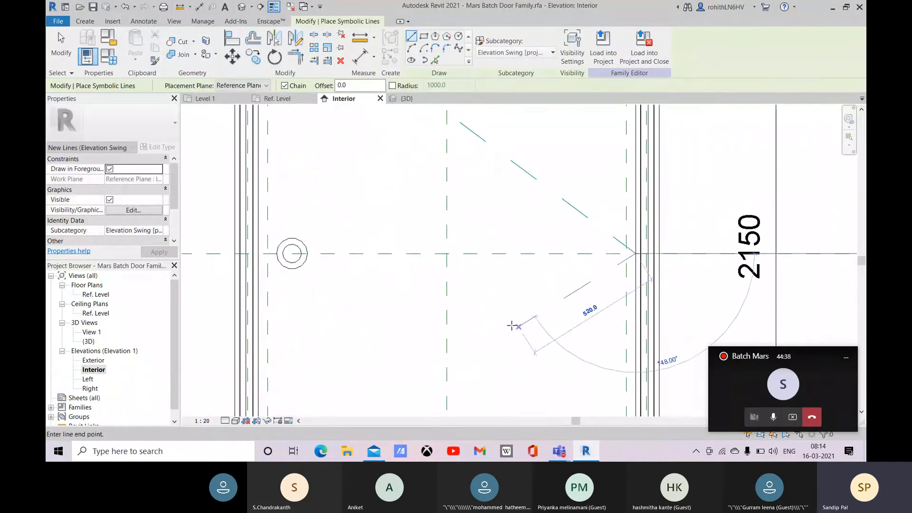
middle_drag(519, 322, 564, 138)
scroll(314, 333, up, 5)
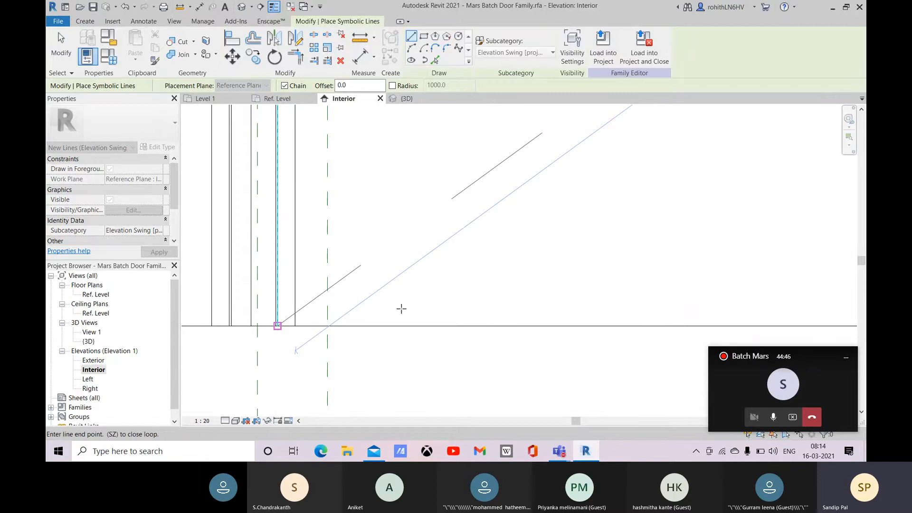
right_click(472, 270)
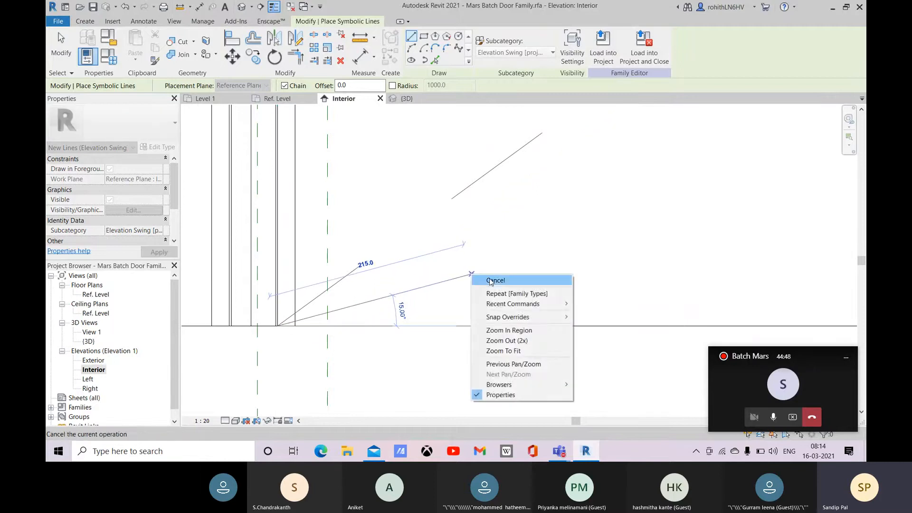
click(484, 279)
right_click(484, 271)
click(494, 277)
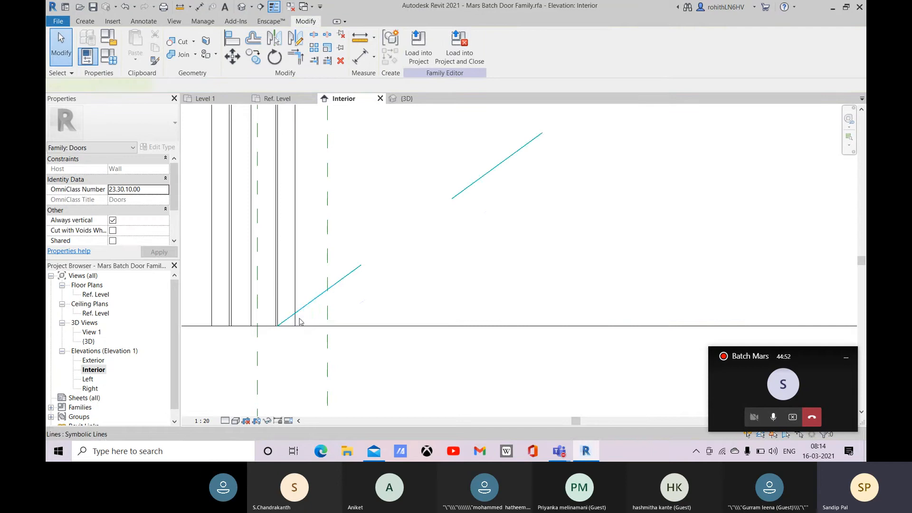
Isolate the door panel extrusion in the Interior elevation to check its outline, and undo the isolation
click(300, 322)
click(427, 326)
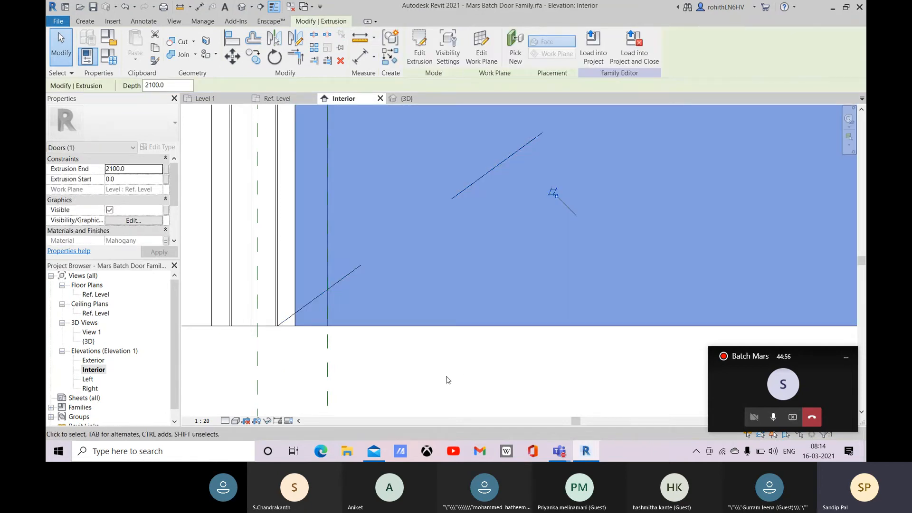
key(h)
key(i)
scroll(466, 372, down, 6)
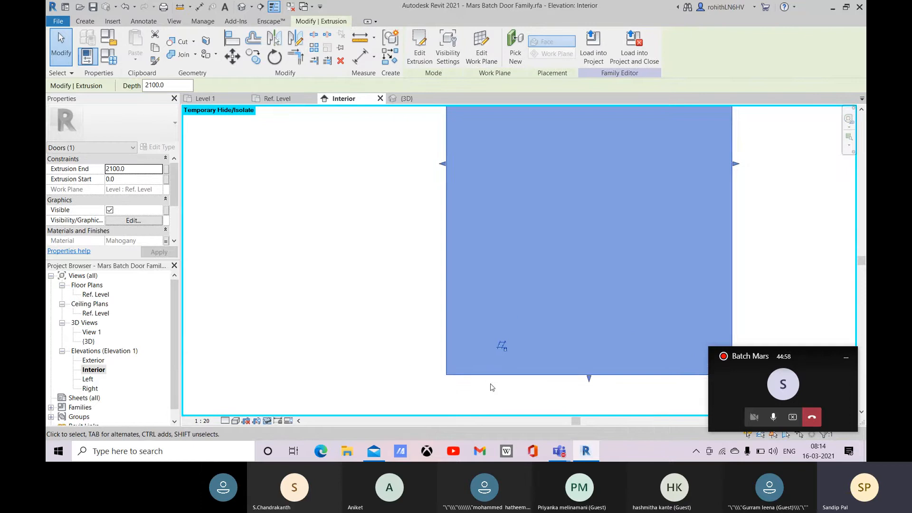
scroll(513, 271, down, 3)
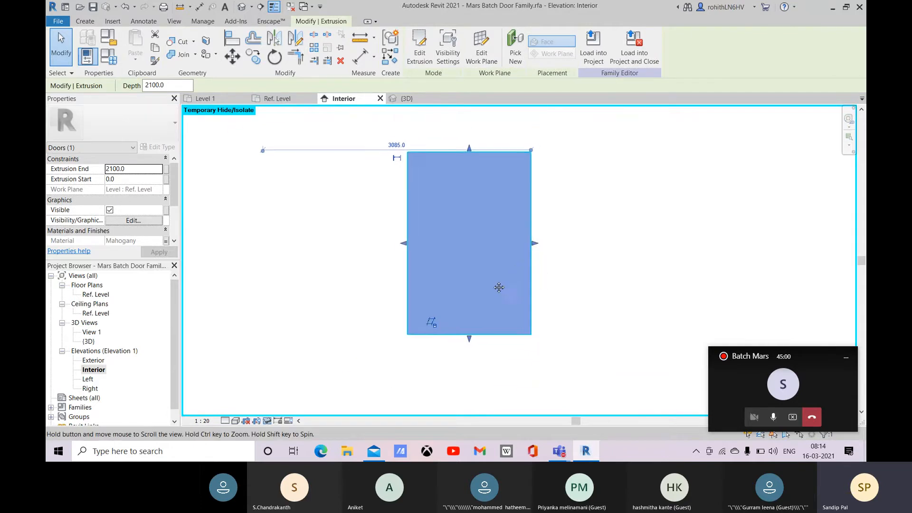
click(572, 237)
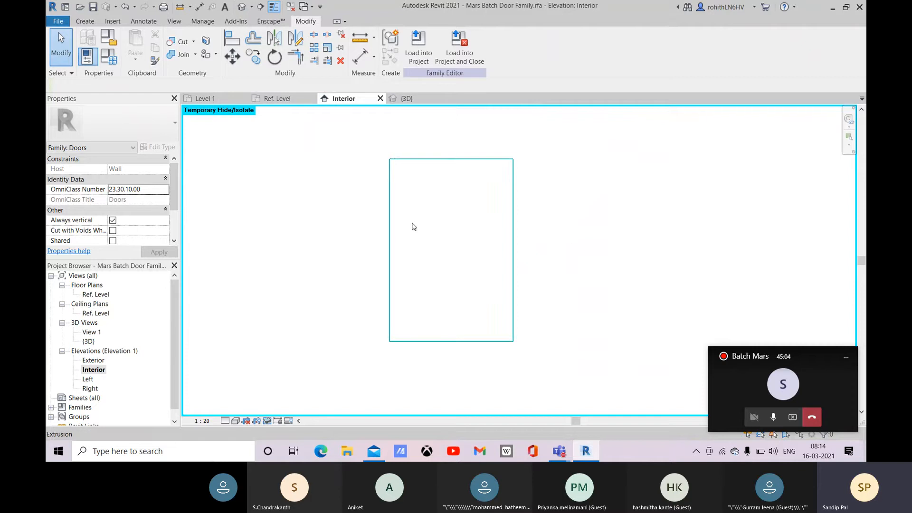
key(ctrl+z)
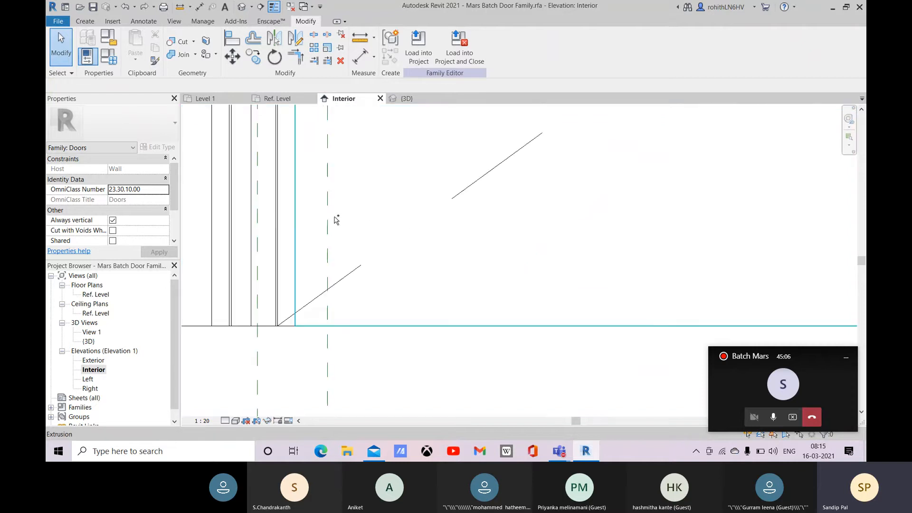
Move the lower swing line's handle-side end onto the door panel's lower corner, making the line about 1766 mm long
click(357, 269)
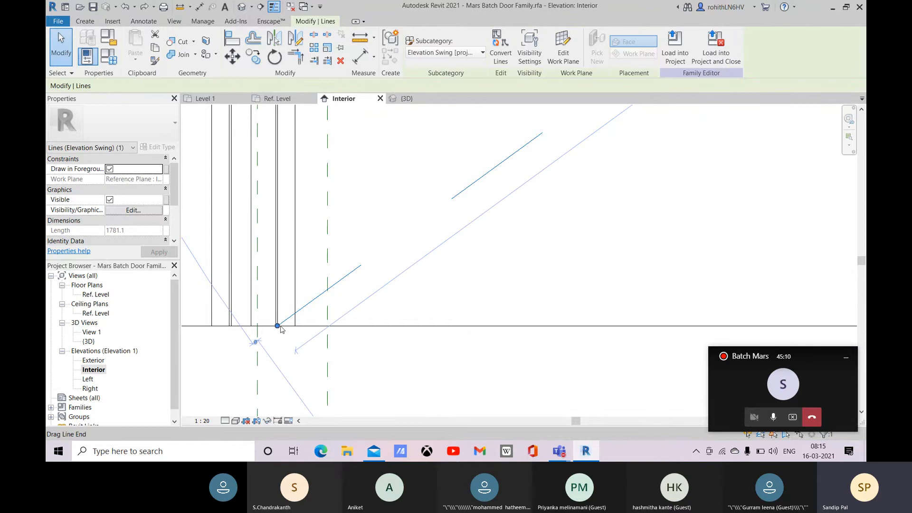
mouse_move(277, 326)
mouse_down()
mouse_move(303, 326)
mouse_move(295, 326)
mouse_up()
scroll(352, 267, up, 4)
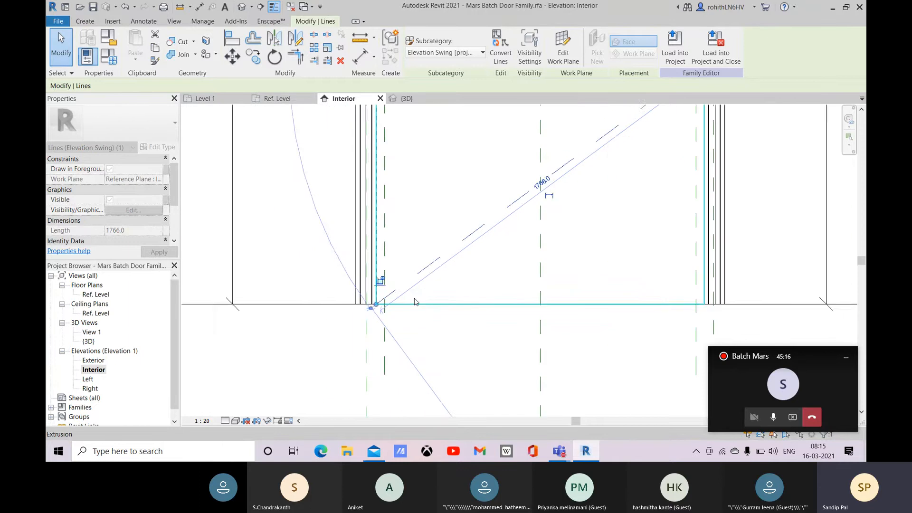
scroll(432, 242, down, 3)
Temporarily hide the outer door frame sweep in the Interior elevation
scroll(335, 230, up, 5)
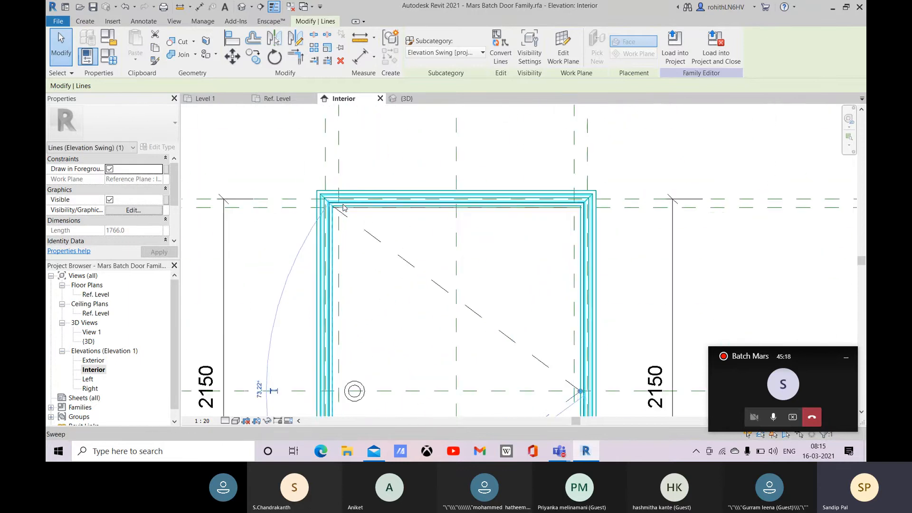
scroll(335, 230, up, 2)
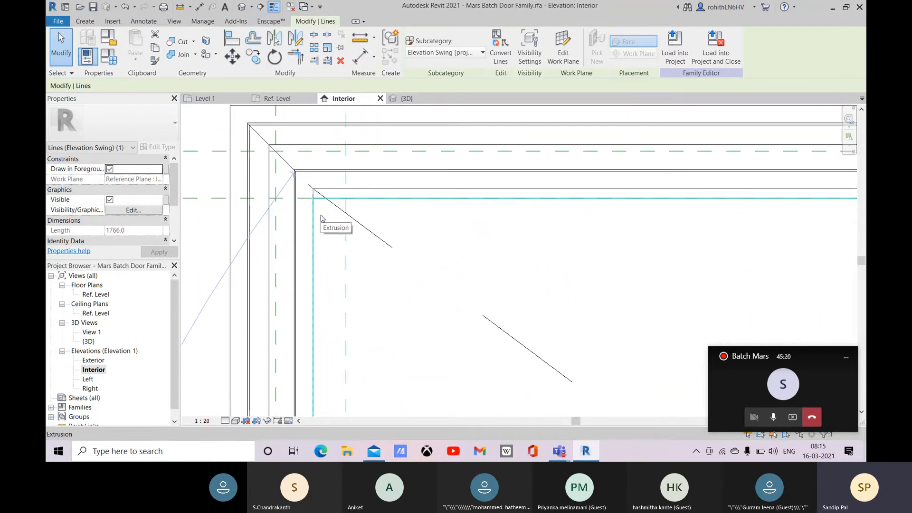
scroll(321, 218, up, 2)
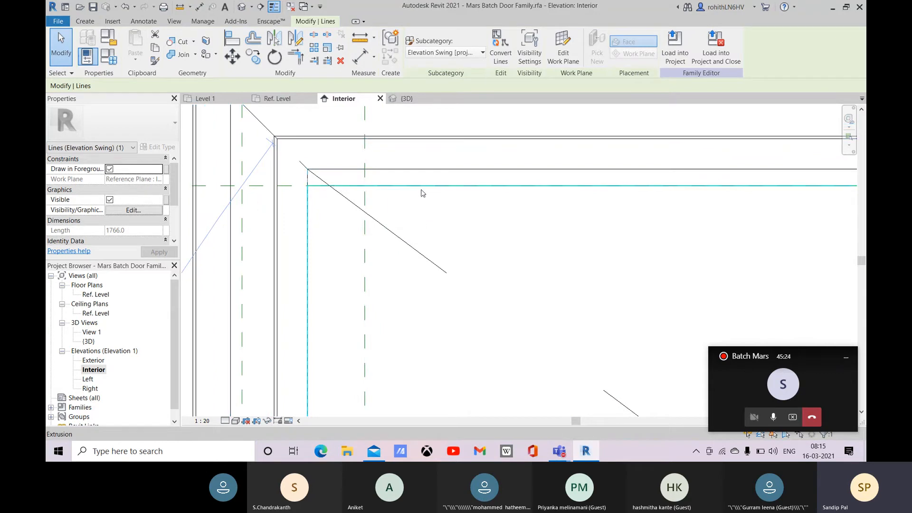
scroll(421, 190, down, 2)
mouse_move(476, 212)
middle_down()
mouse_move(124, 232)
mouse_move(125, 239)
middle_up()
middle_drag(651, 207, 150, 213)
middle_drag(674, 226, 442, 218)
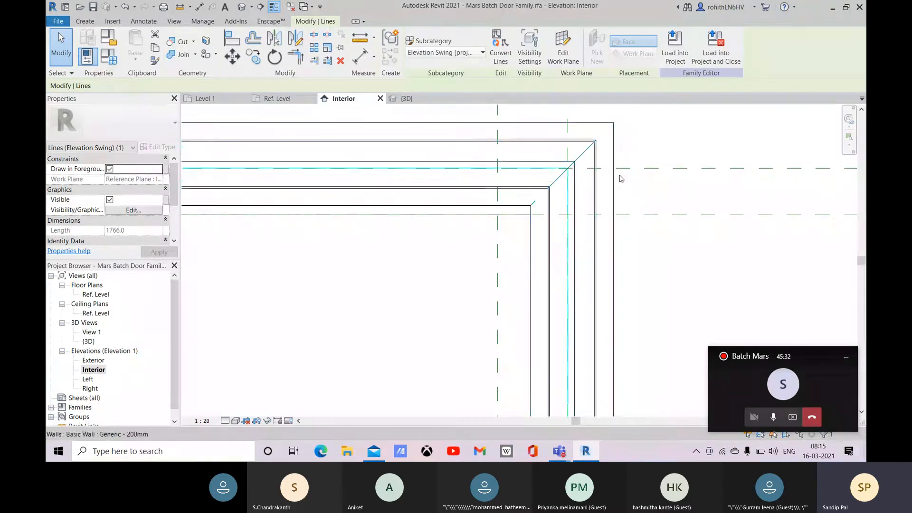
click(602, 181)
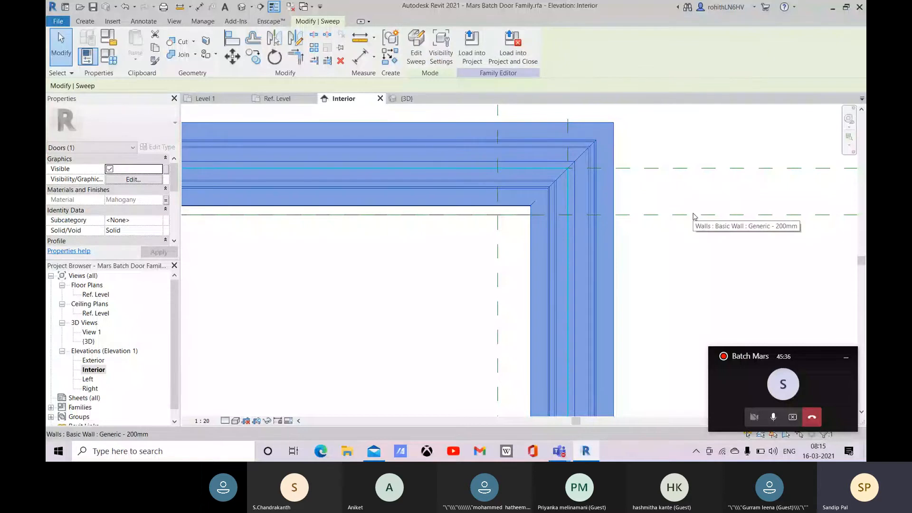
key(h)
key(h)
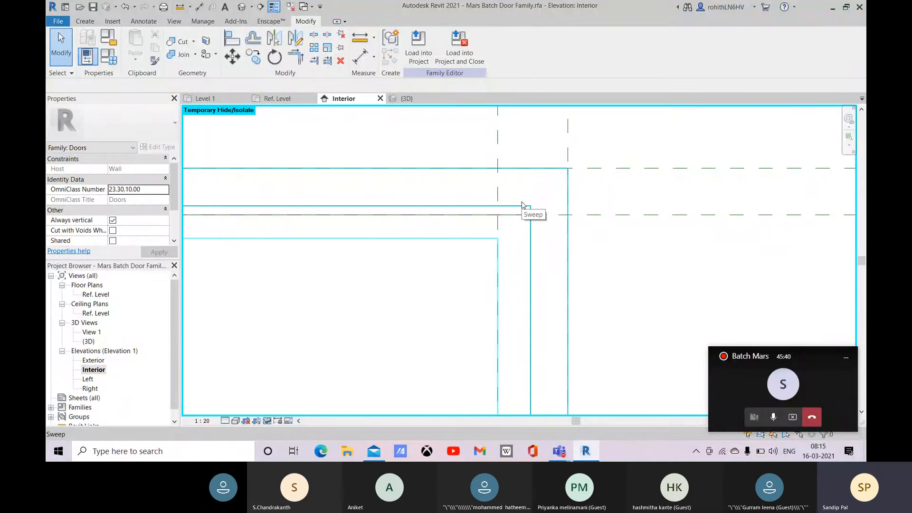
middle_drag(523, 207, 609, 272)
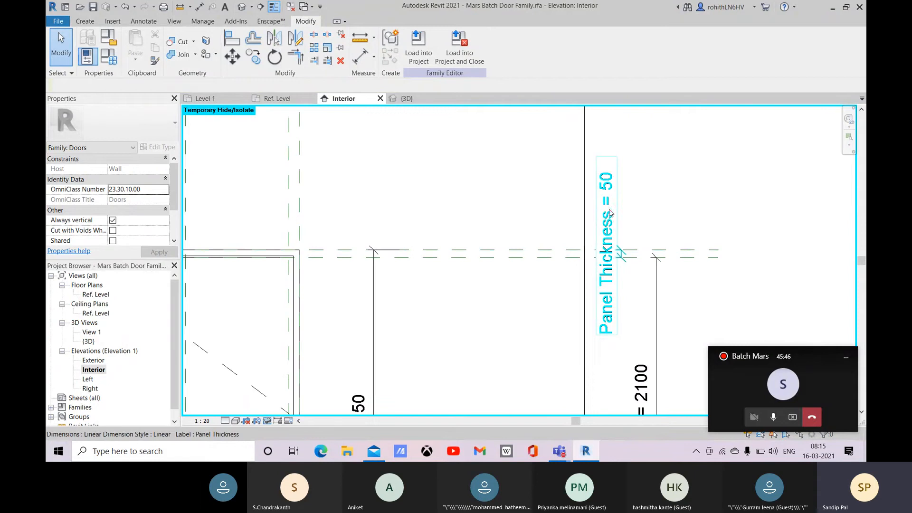
click(612, 308)
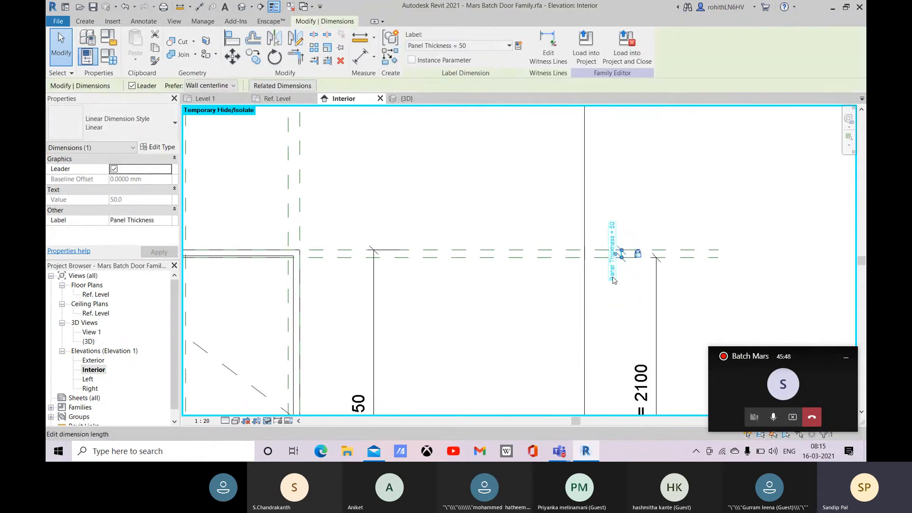
scroll(614, 281, down, 3)
click(614, 267)
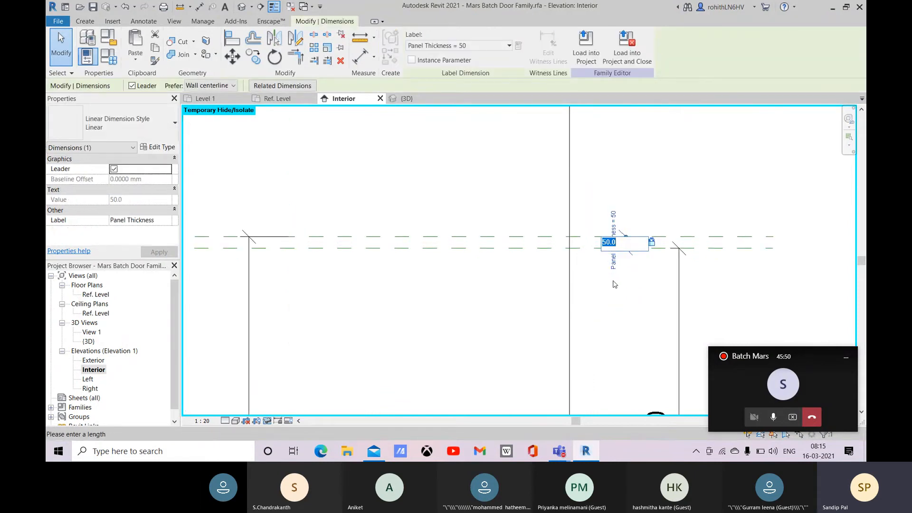
key(Escape)
click(459, 47)
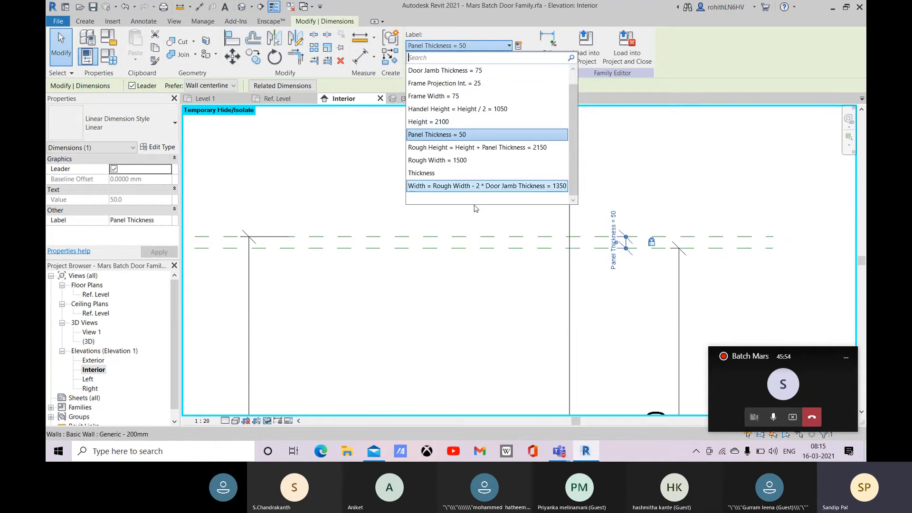
click(638, 283)
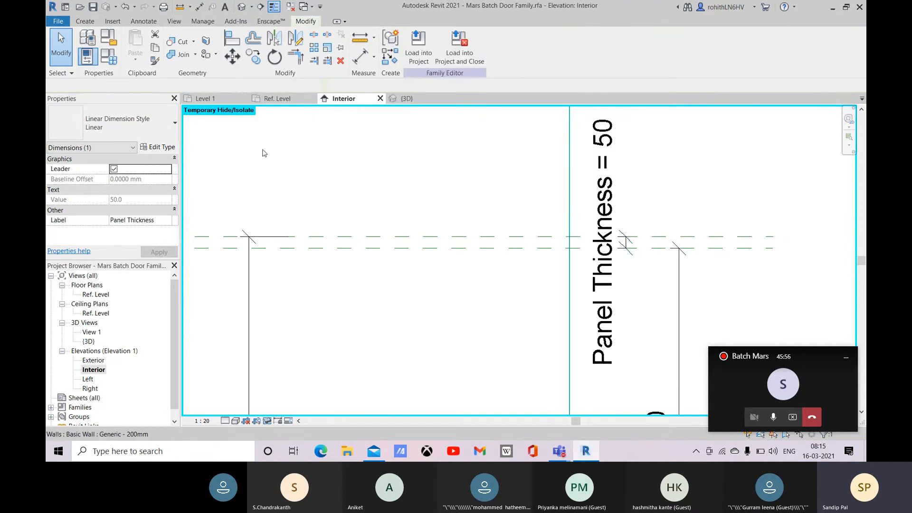
Relabel the Panel Thickness dimension between the two upper reference planes with a new type parameter named Door Jamb Width
click(602, 201)
click(518, 45)
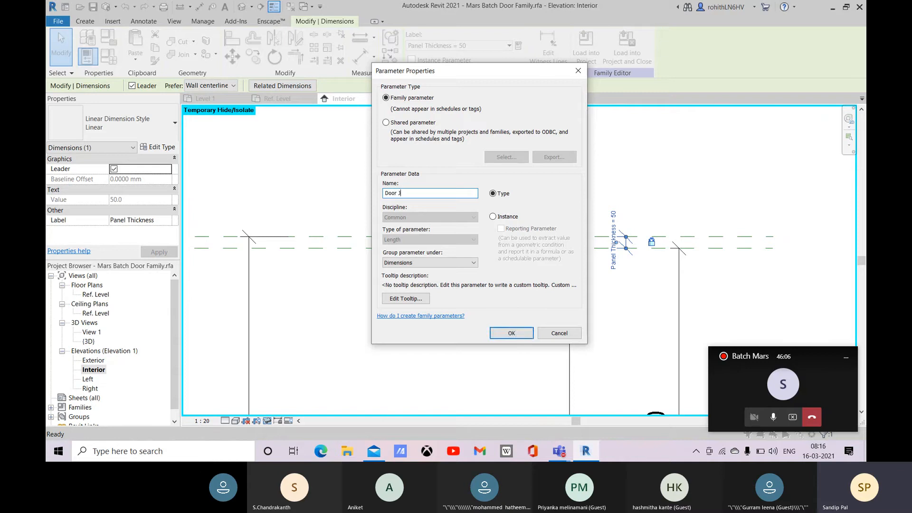
text(Door Jamb Width)
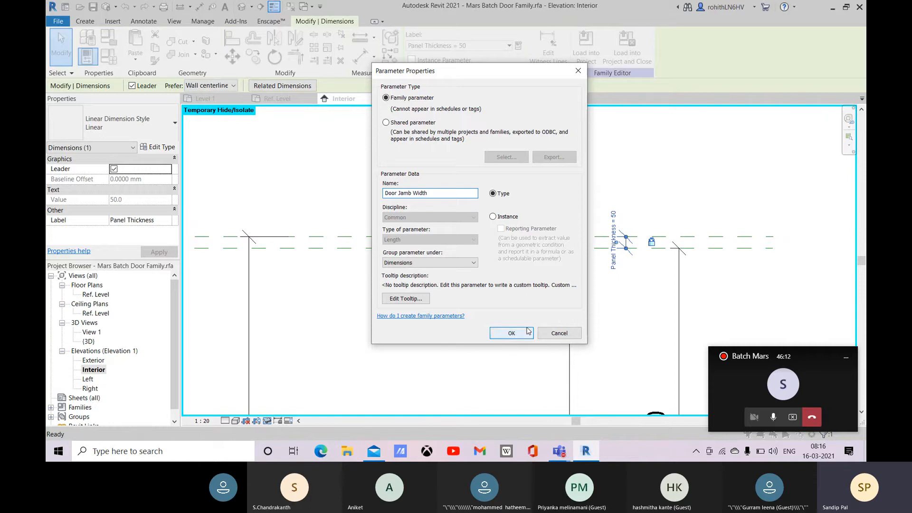
click(512, 333)
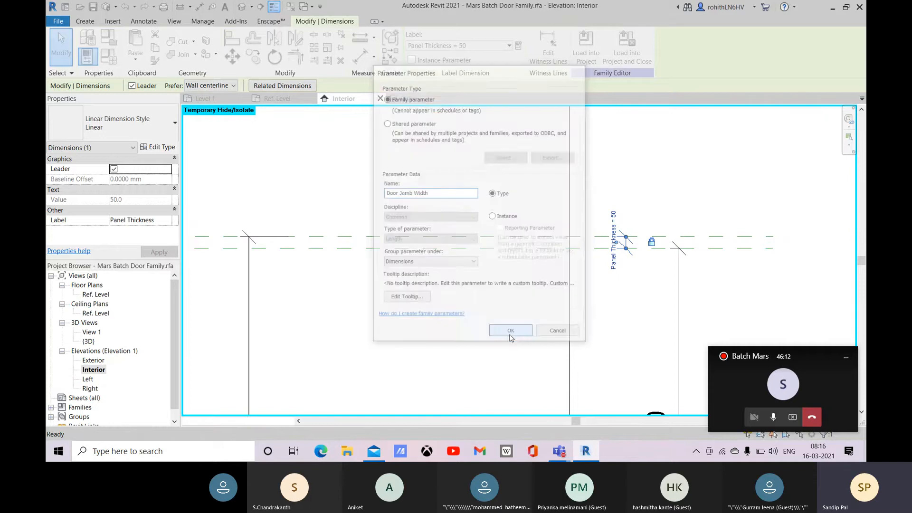
Set the Door Jamb Width dimension above the door head to 40 mm
click(614, 216)
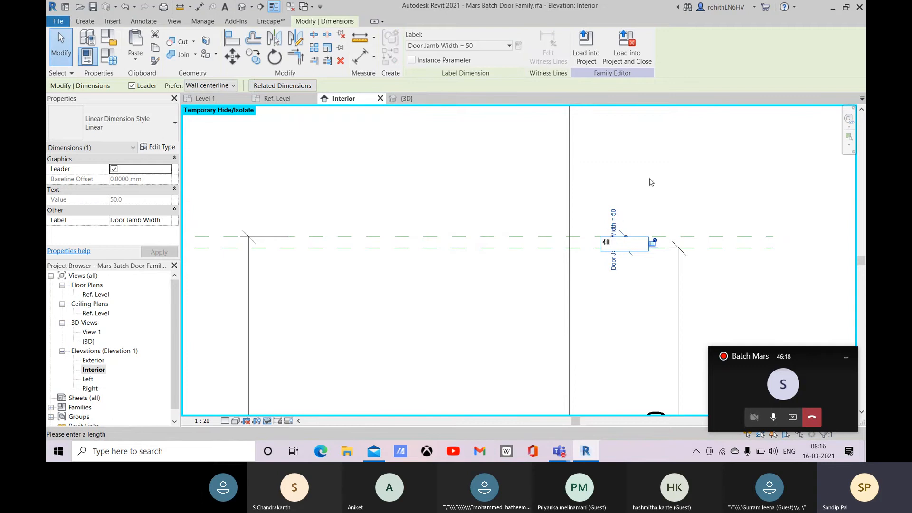
key(Return)
Examine how the door head, frame outline and overall height dimensions respond to the Door Jamb Width change in the Interior elevation
scroll(363, 218, down, 1)
middle_drag(424, 218, 818, 185)
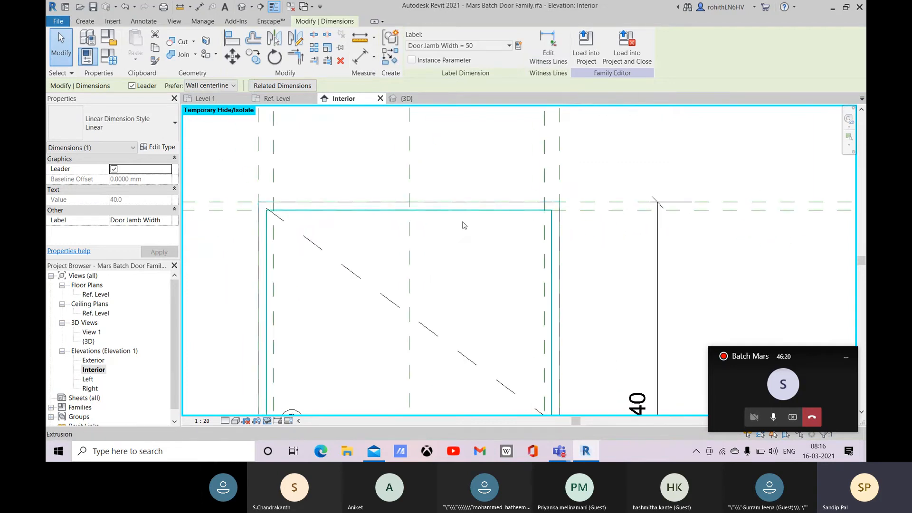
scroll(411, 219, up, 1)
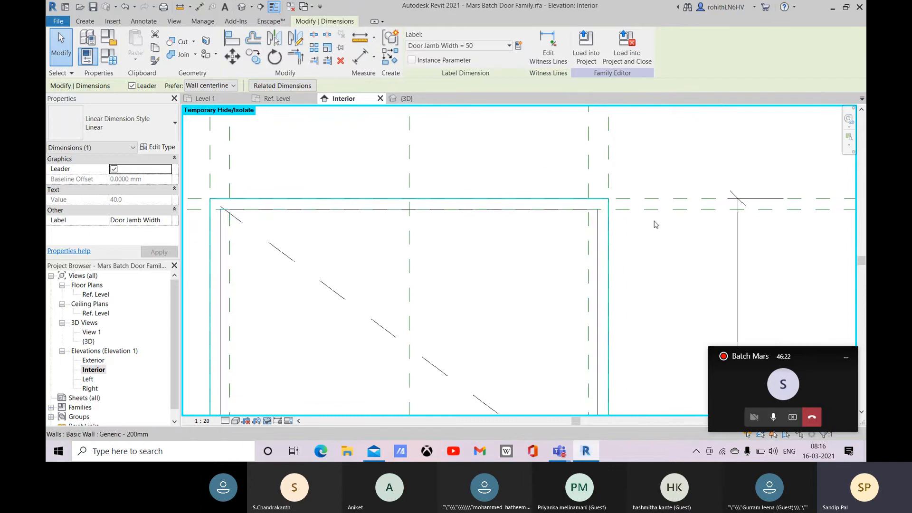
scroll(598, 214, up, 2)
middle_drag(607, 215, 250, 209)
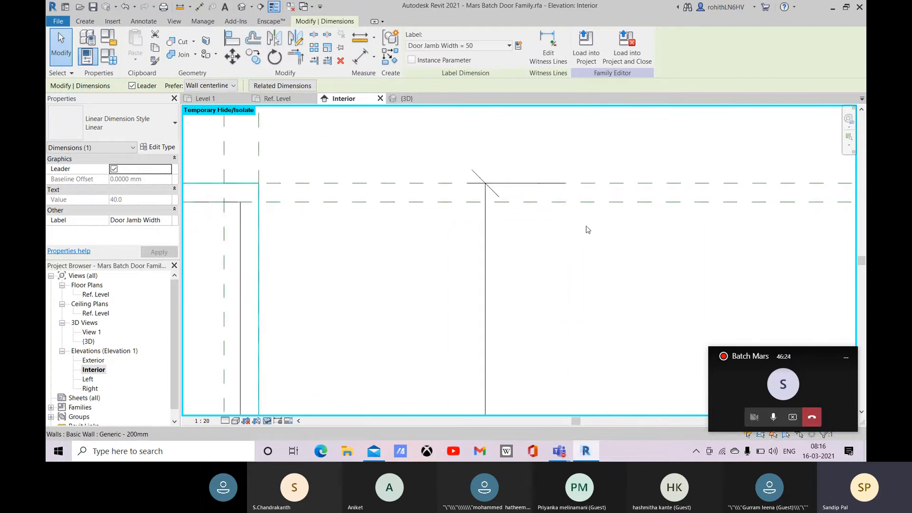
scroll(594, 238, down, 3)
middle_drag(617, 257, 332, 247)
scroll(418, 250, down, 1)
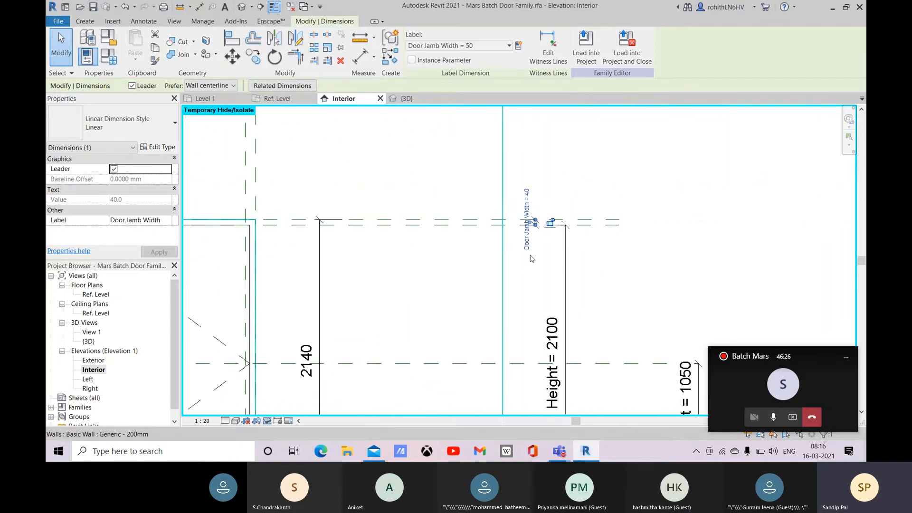
scroll(611, 262, down, 2)
scroll(606, 277, up, 1)
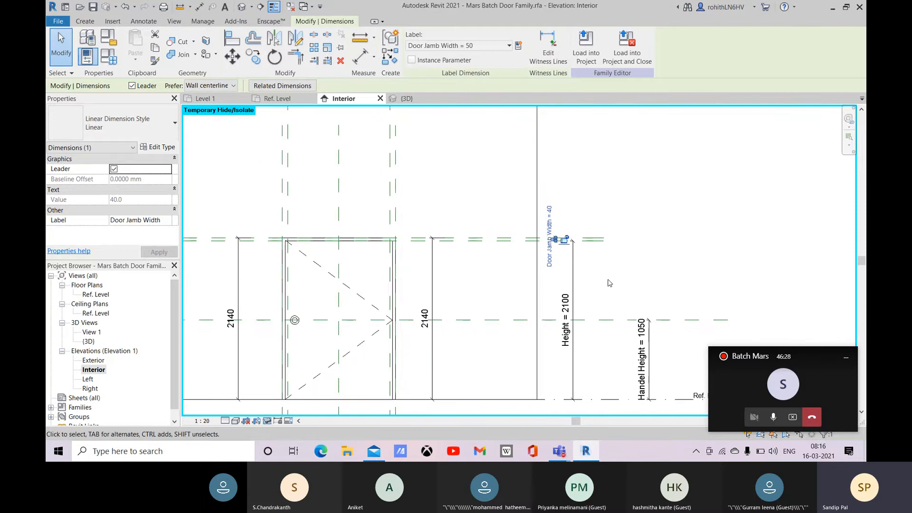
scroll(611, 239, up, 2)
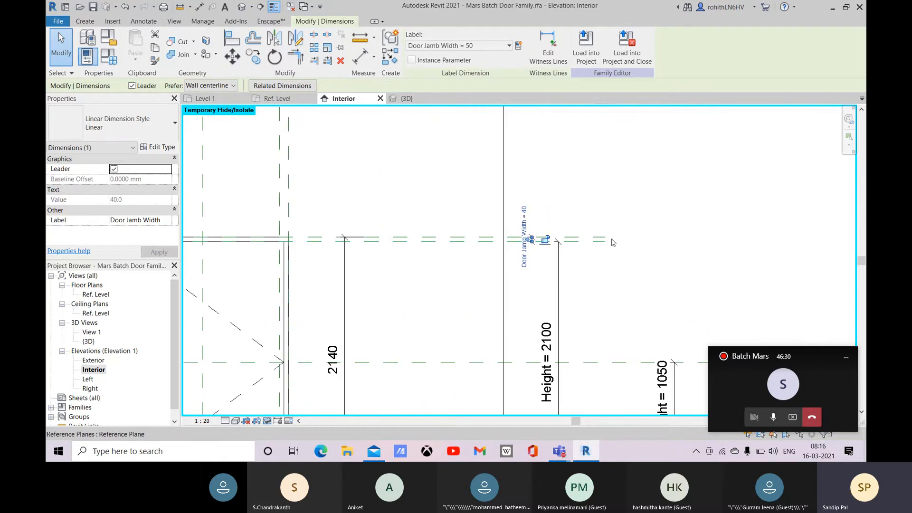
middle_drag(607, 263, 630, 245)
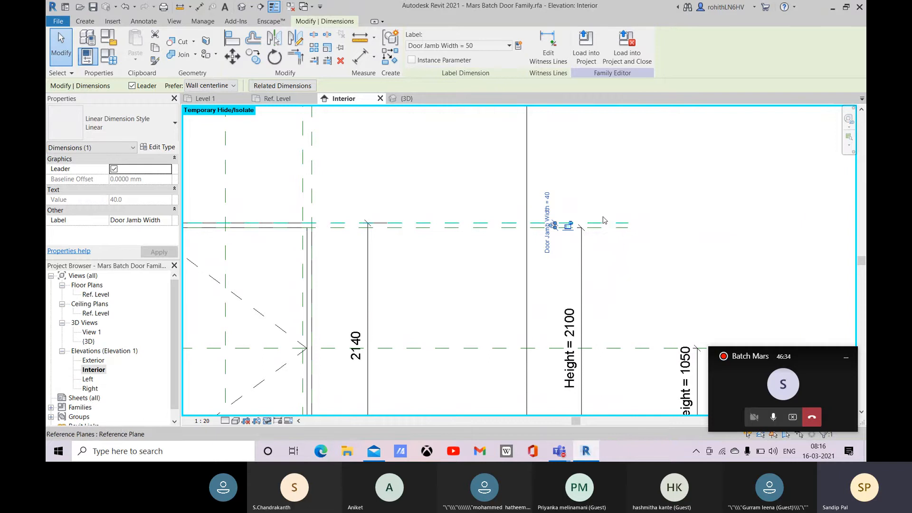
scroll(604, 220, up, 1)
scroll(545, 225, up, 2)
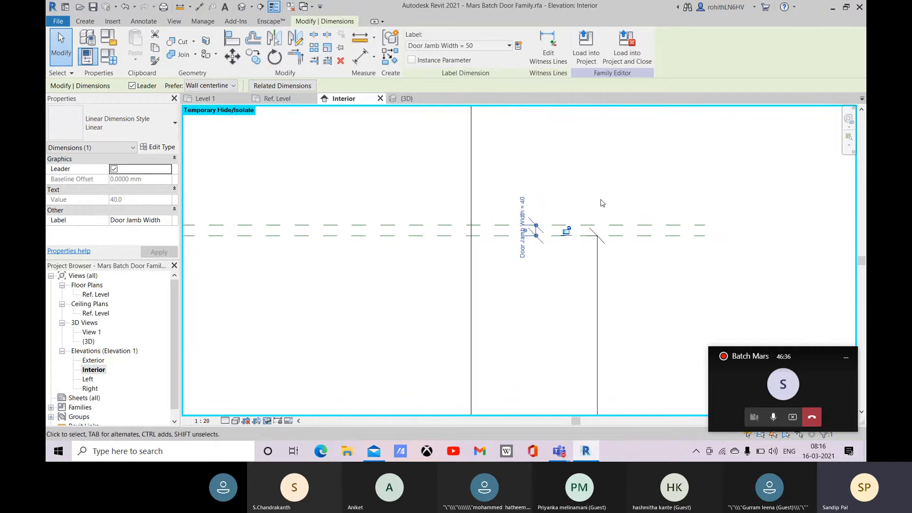
Try to delete and replace the Door Jamb Width dimension, and undo the deletion together with its last value change
click(602, 192)
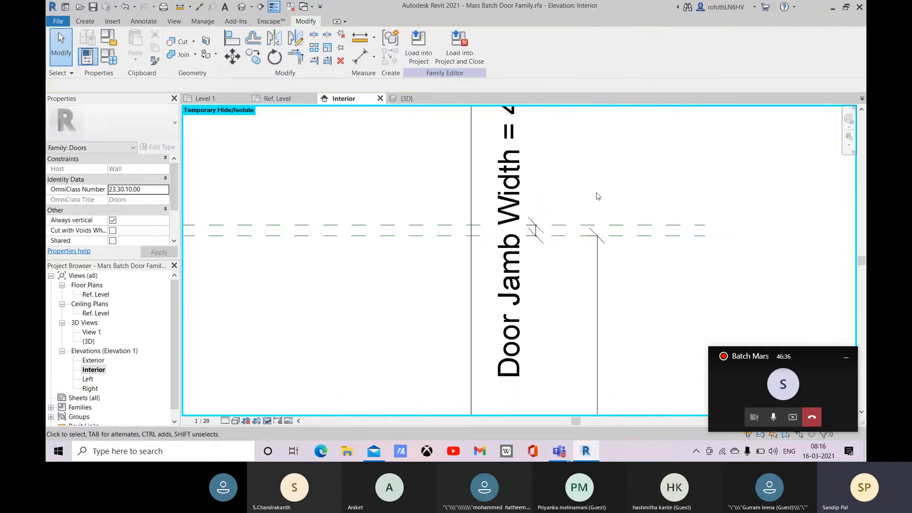
click(539, 232)
key(Escape)
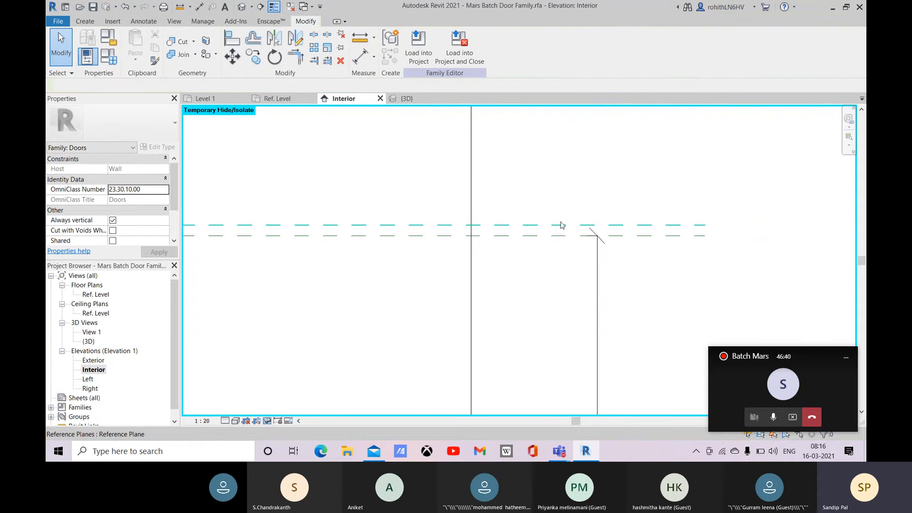
key(d)
key(i)
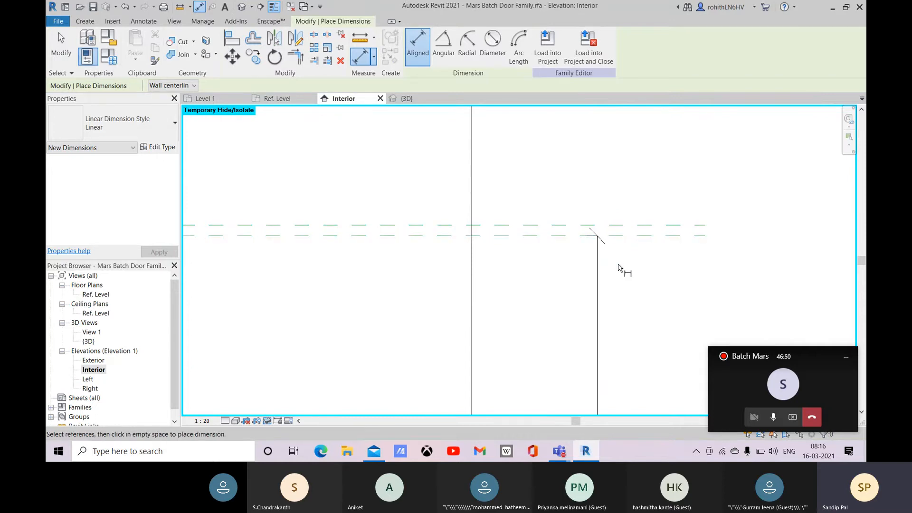
scroll(612, 263, down, 2)
middle_drag(637, 270, 745, 234)
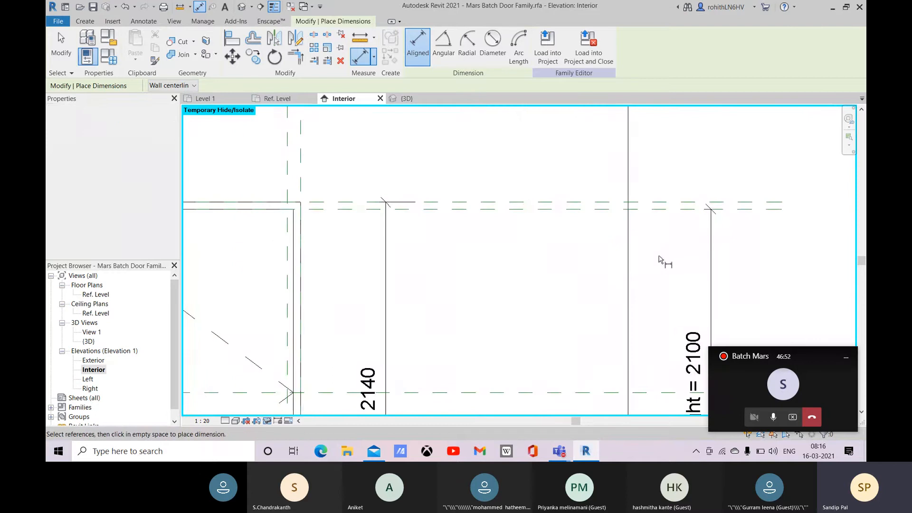
key(Escape)
key(Escape)
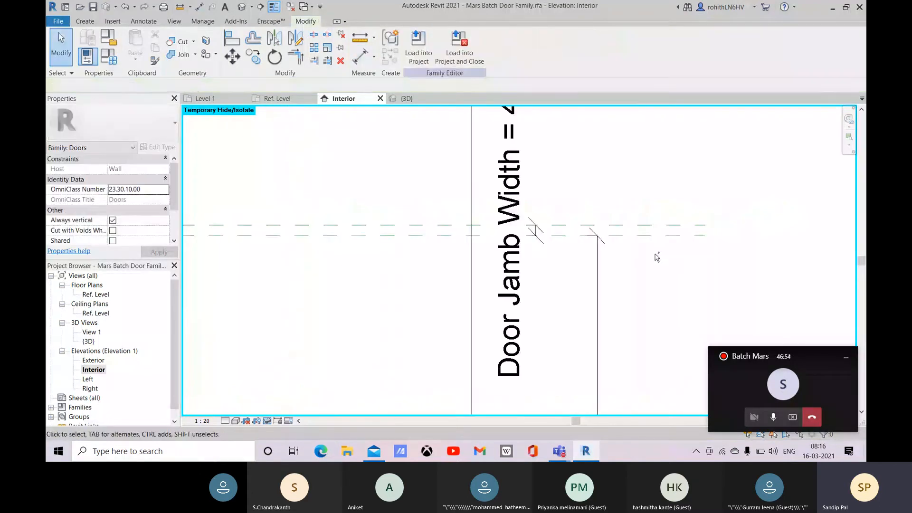
Delete the Door Jamb Width dimension between the two upper reference planes in the Interior elevation
scroll(480, 237, down, 5)
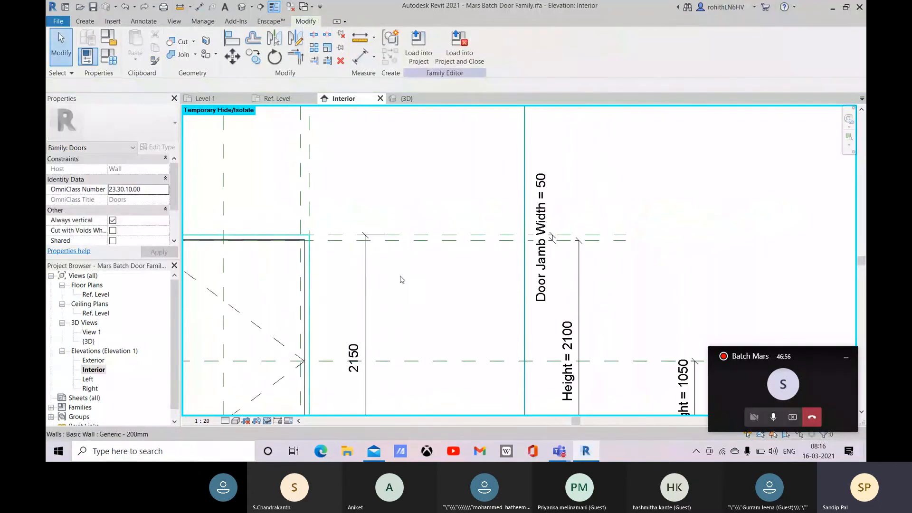
scroll(308, 248, up, 4)
scroll(308, 248, up, 2)
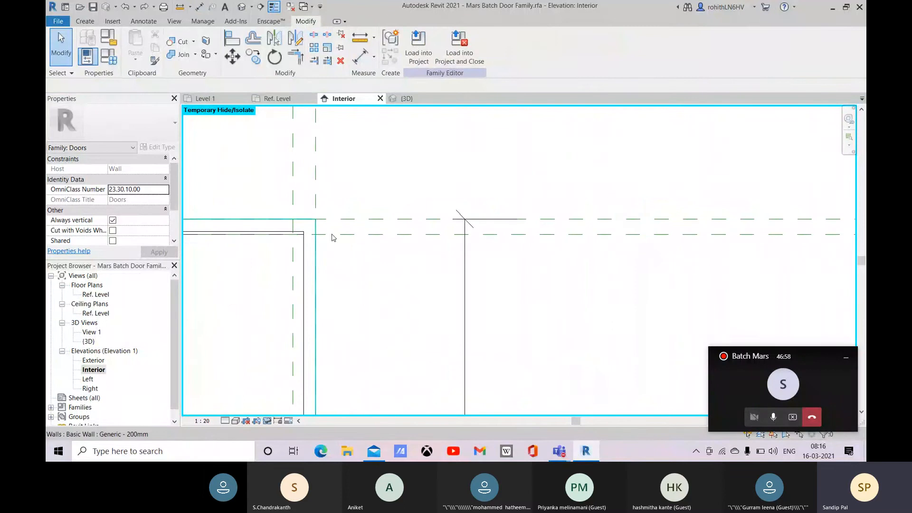
scroll(341, 235, down, 2)
middle_drag(676, 255, 550, 241)
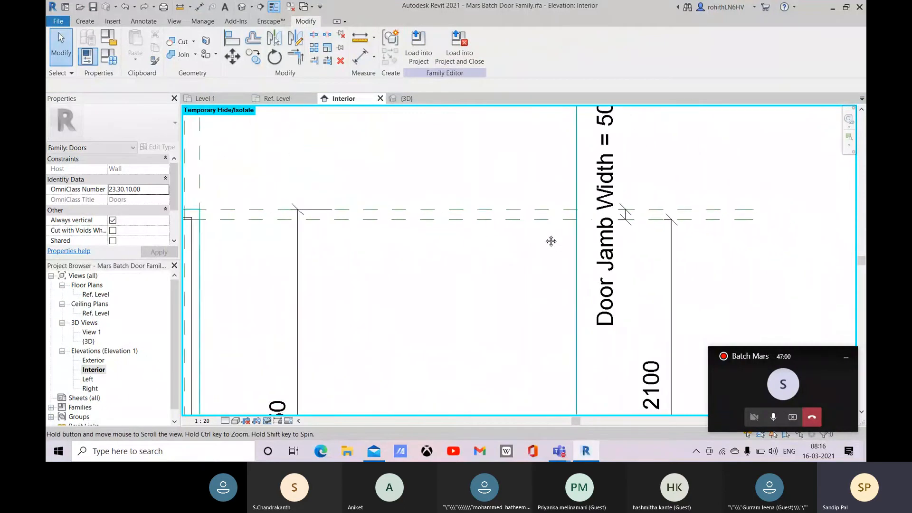
scroll(622, 233, down, 1)
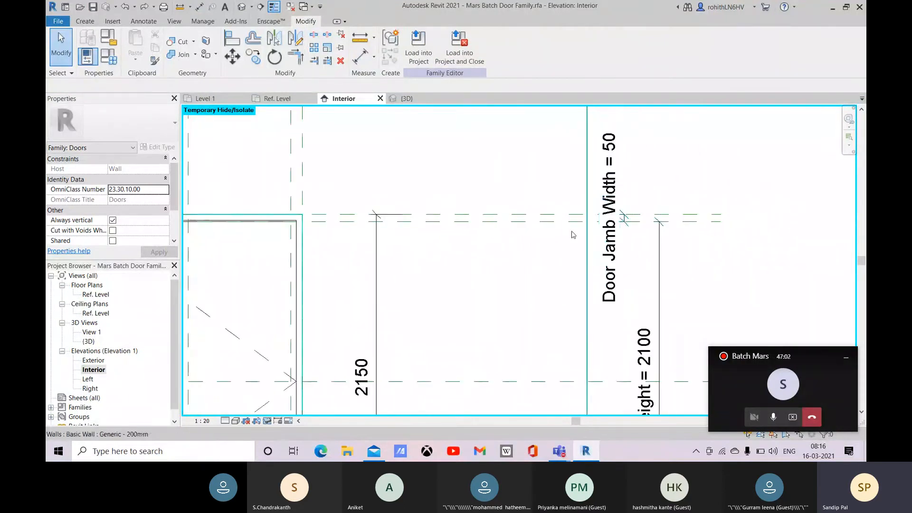
click(617, 247)
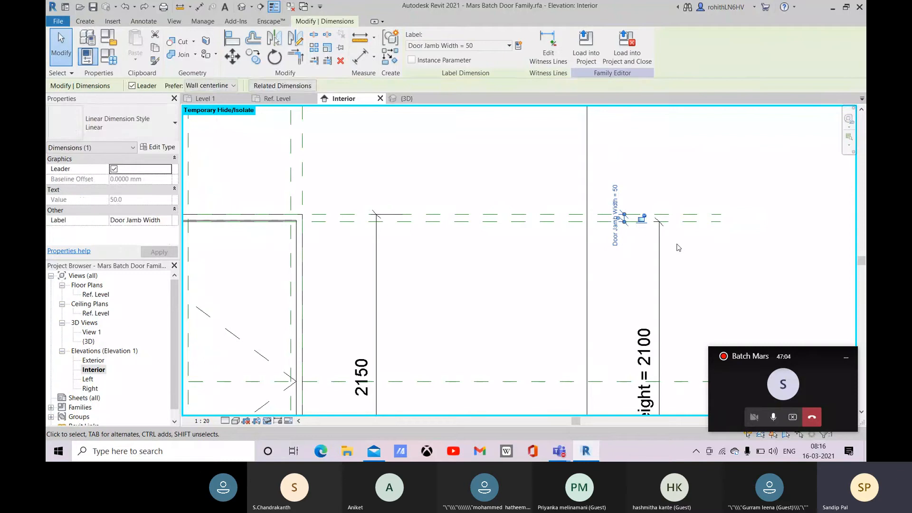
key(Delete)
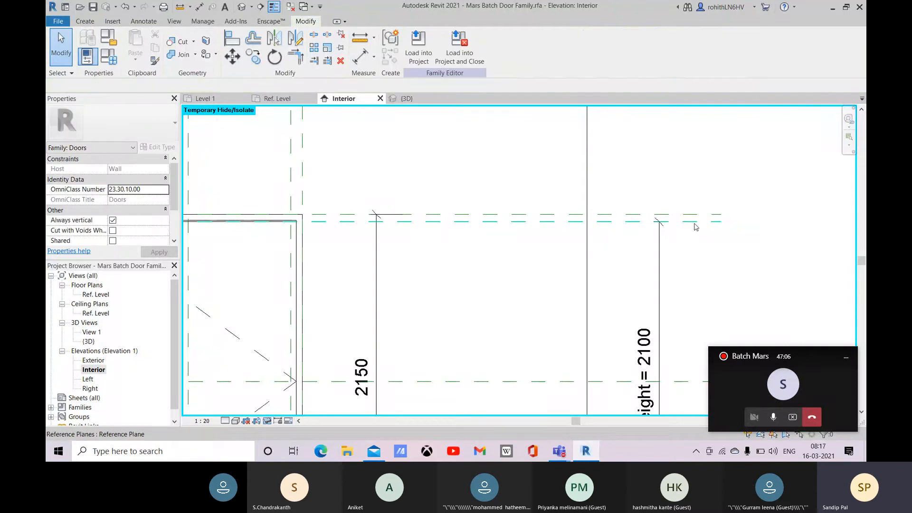
Place an aligned dimension between the two upper reference planes near their outer end, beside the Height dimension
key(d)
key(i)
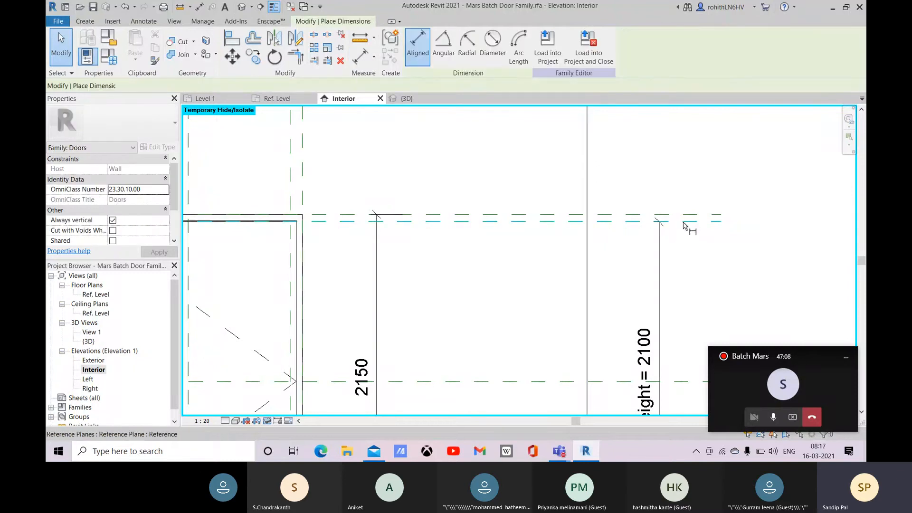
click(686, 215)
click(675, 135)
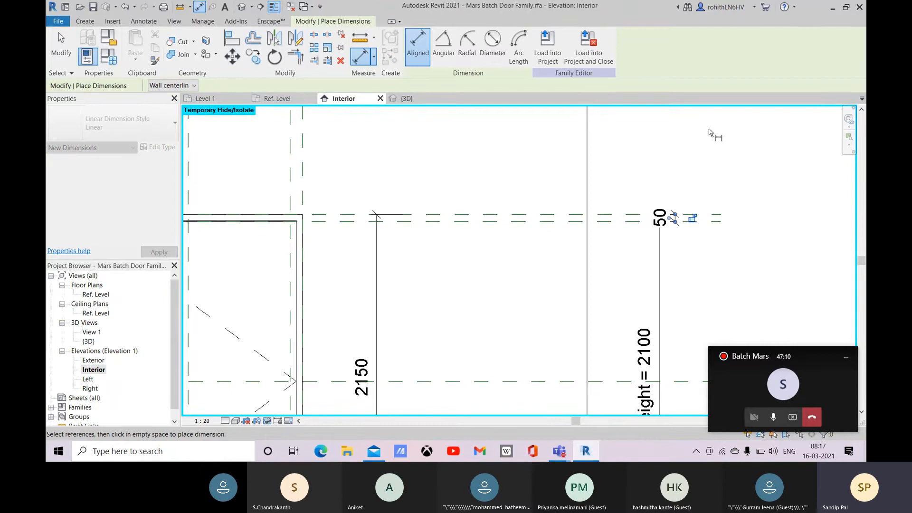
right_click(705, 121)
click(730, 126)
right_click(766, 126)
click(782, 135)
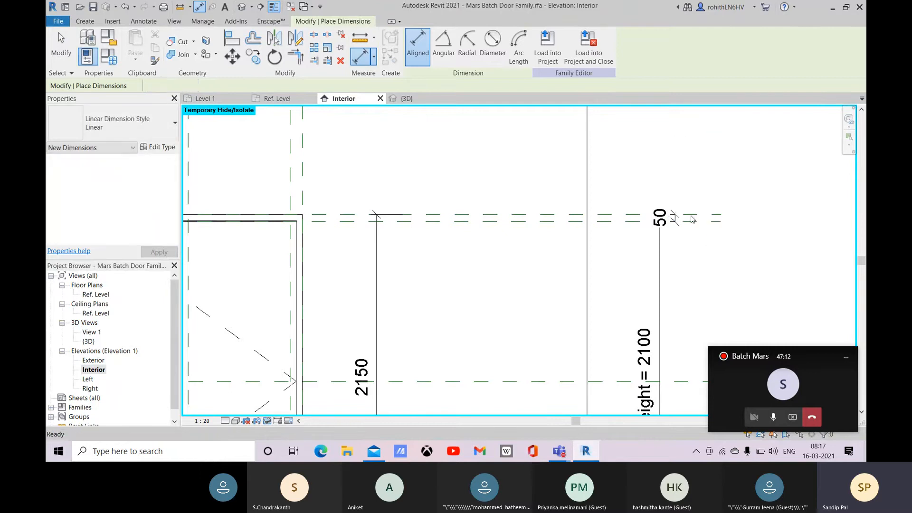
Label the new dimension between the upper reference planes with the Door Jamb Width parameter
click(675, 222)
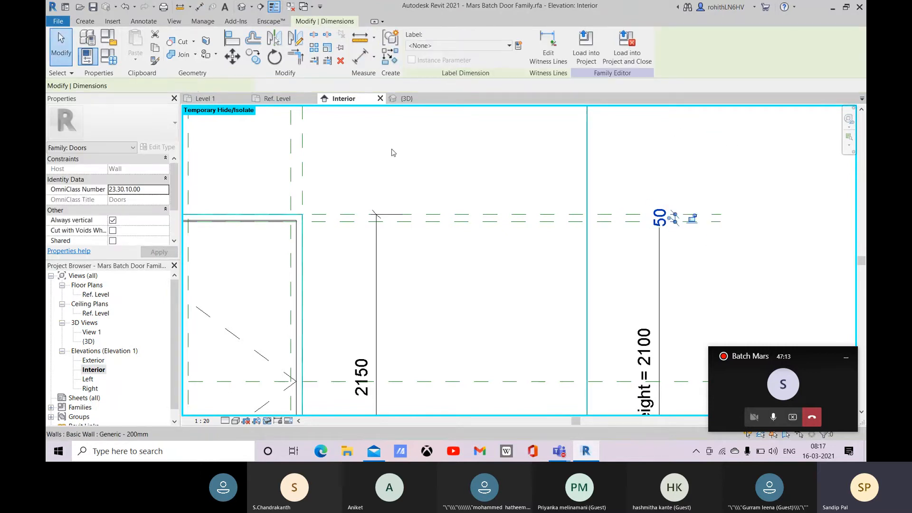
click(468, 46)
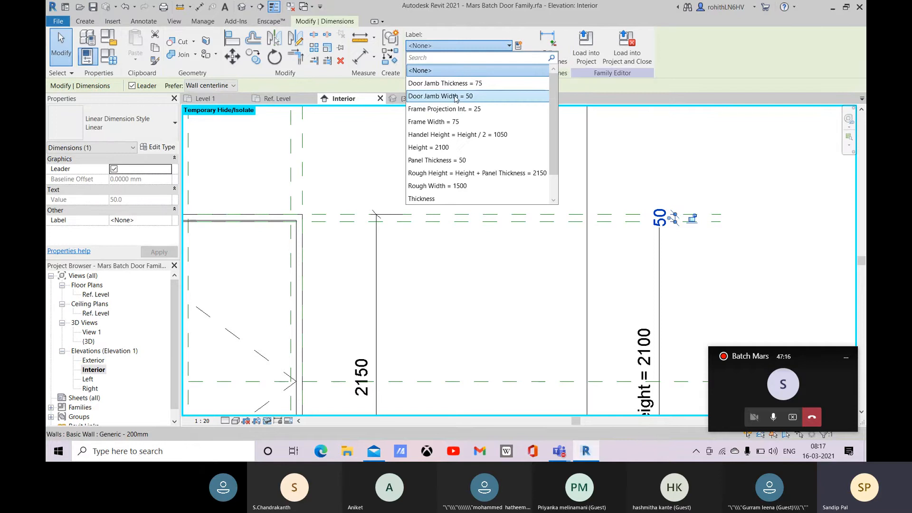
click(455, 97)
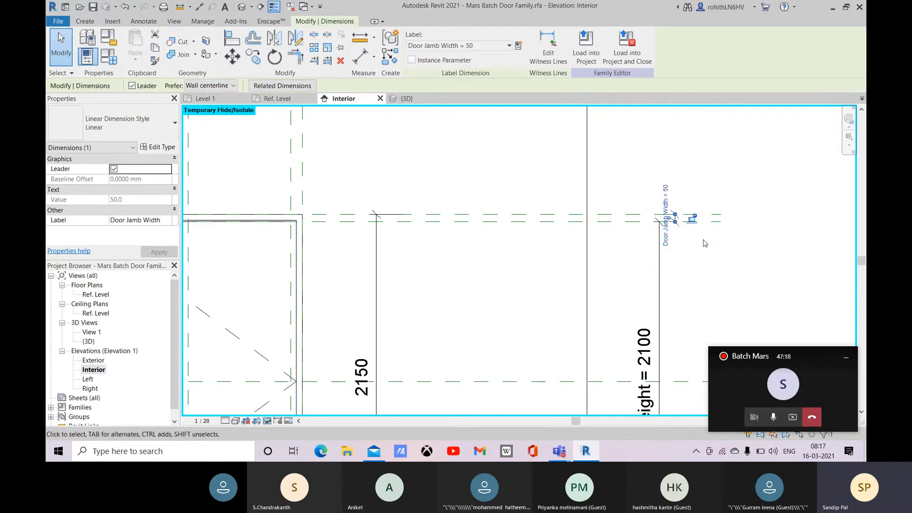
Set the Door Jamb Width dimension between the two upper reference planes to 40 mm
click(665, 200)
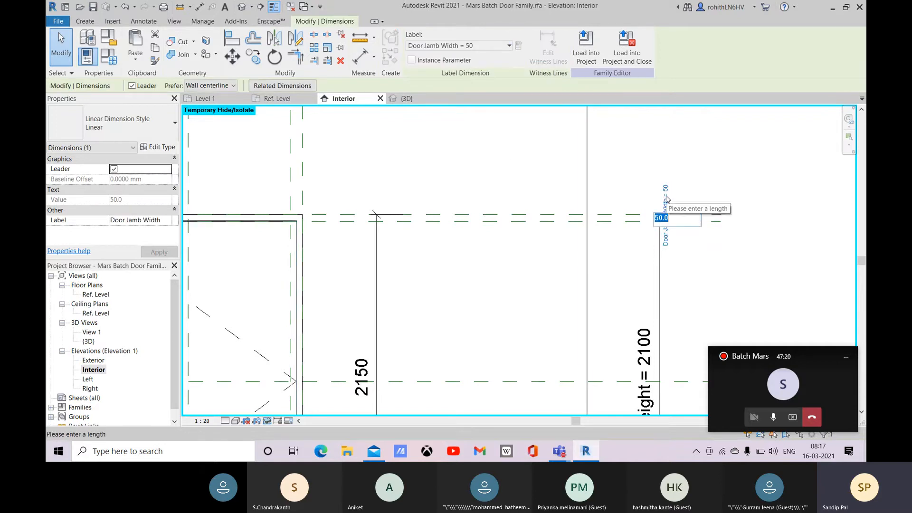
text(40)
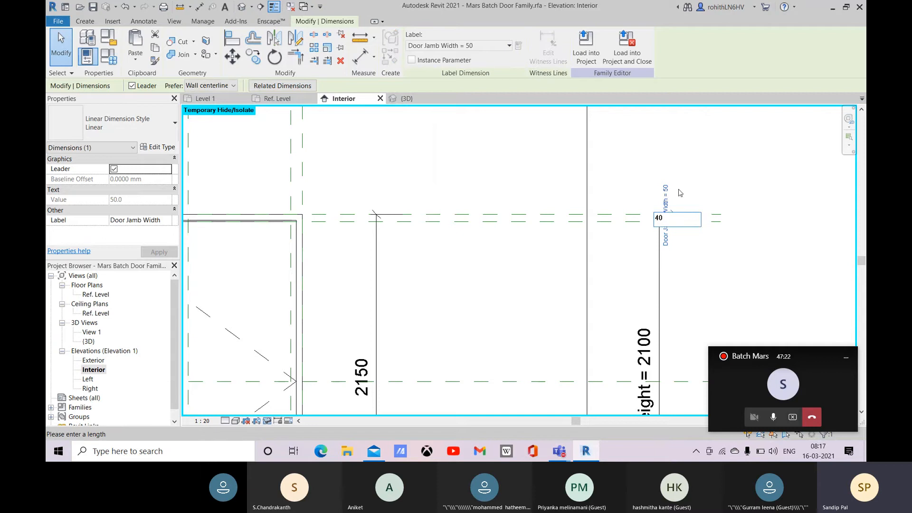
key(Return)
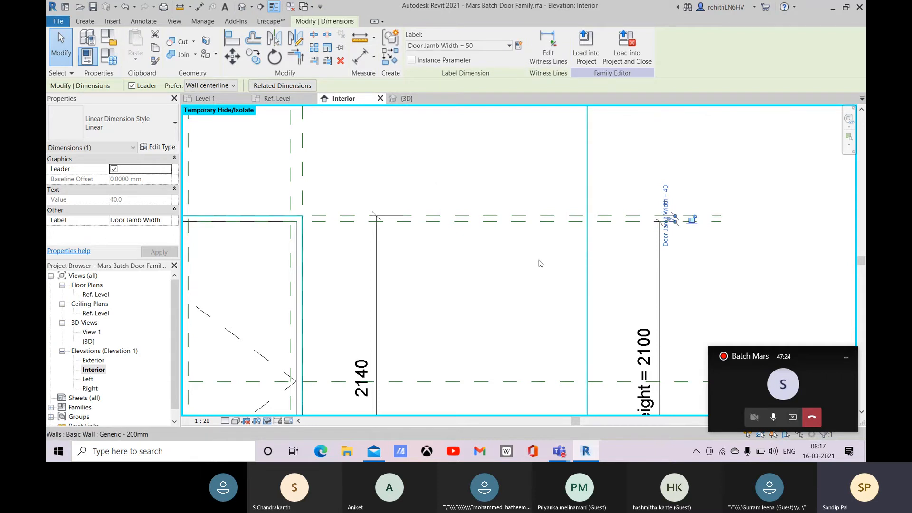
click(709, 282)
Move the handle-side end of the upper elevation swing line onto the door panel's upper corner
scroll(321, 298, down, 2)
middle_drag(321, 298, 567, 178)
middle_drag(553, 248, 506, 262)
scroll(517, 247, up, 2)
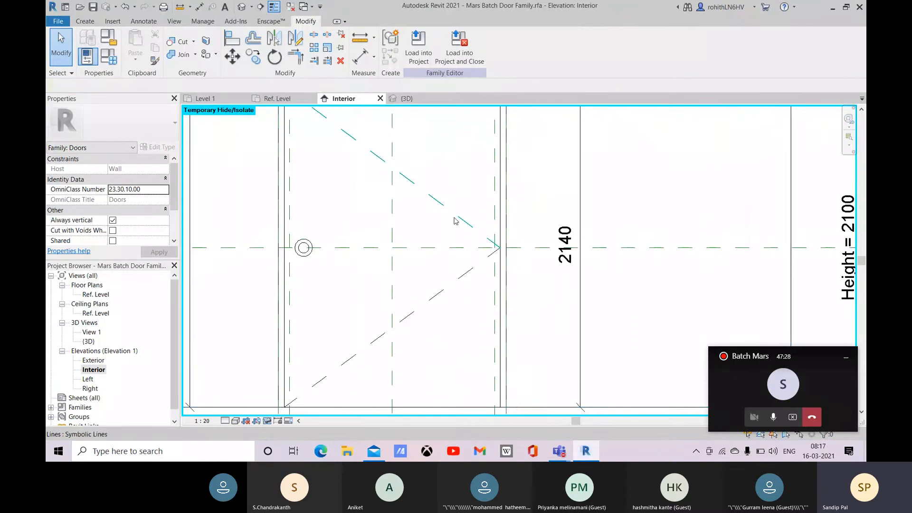
middle_drag(455, 221, 504, 278)
scroll(338, 149, up, 4)
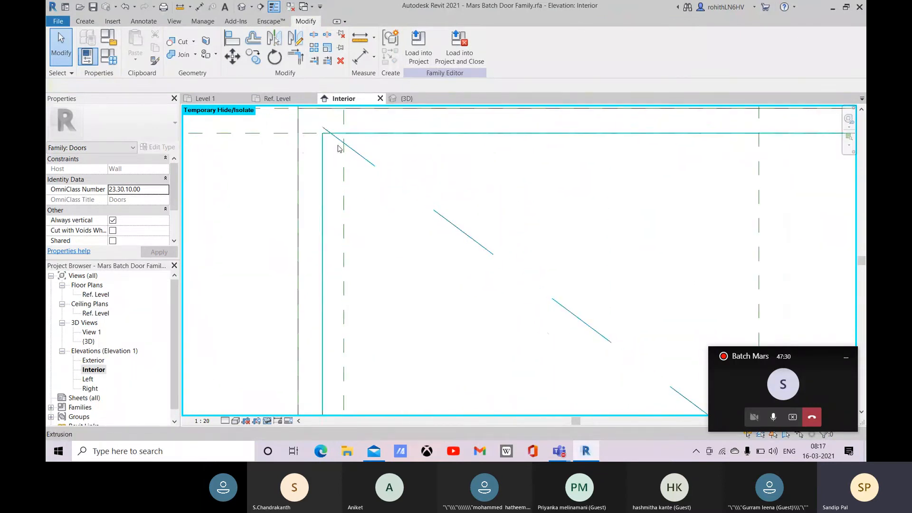
click(334, 140)
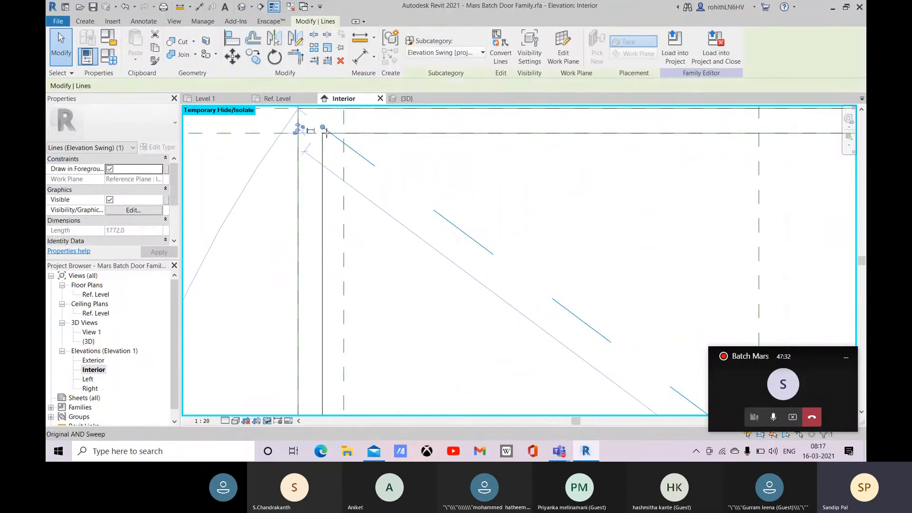
drag(322, 127, 344, 160)
scroll(370, 198, down, 2)
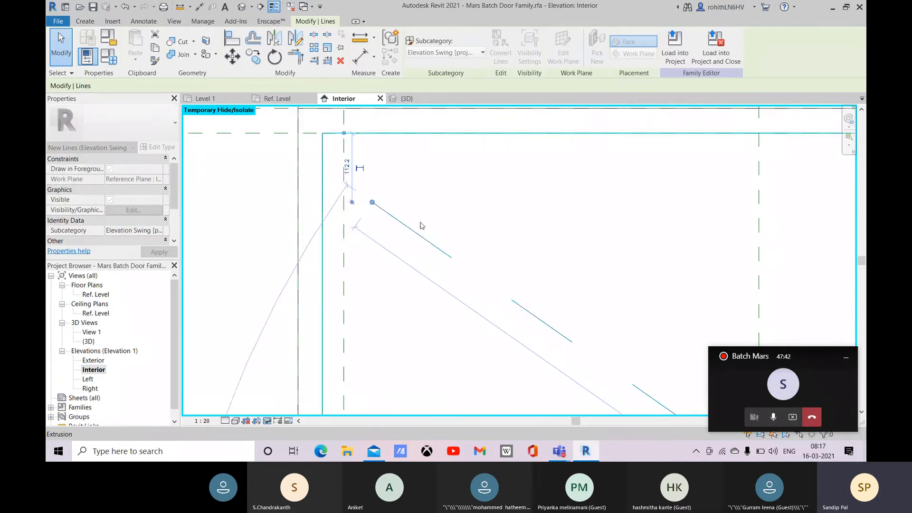
scroll(421, 220, down, 3)
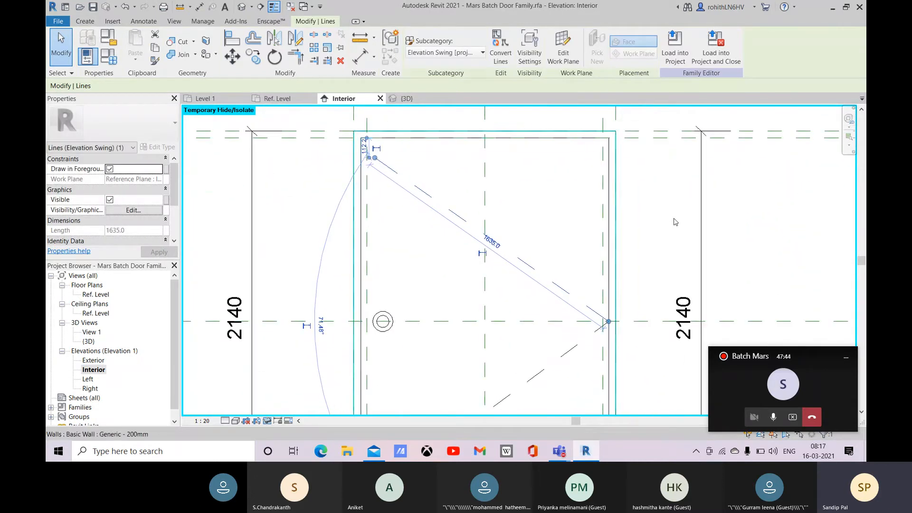
scroll(746, 244, down, 2)
middle_drag(717, 237, 613, 208)
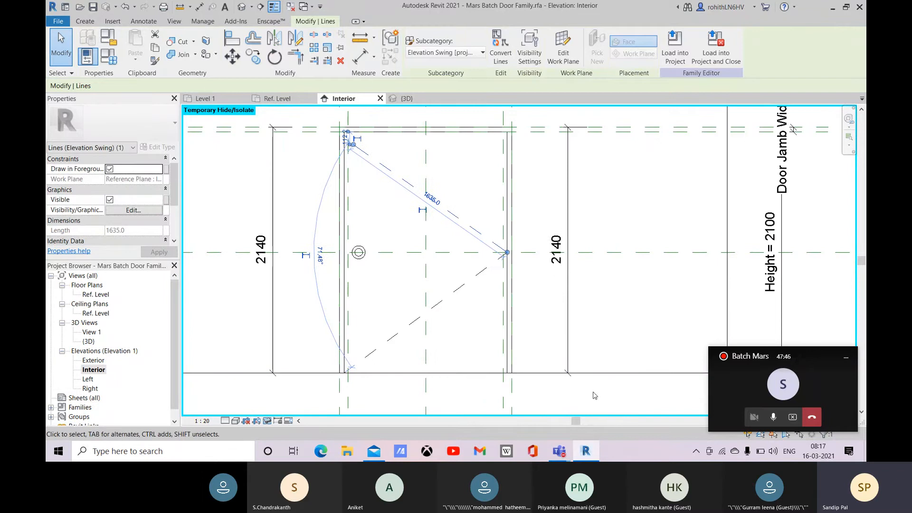
scroll(350, 138, up, 2)
scroll(347, 138, up, 2)
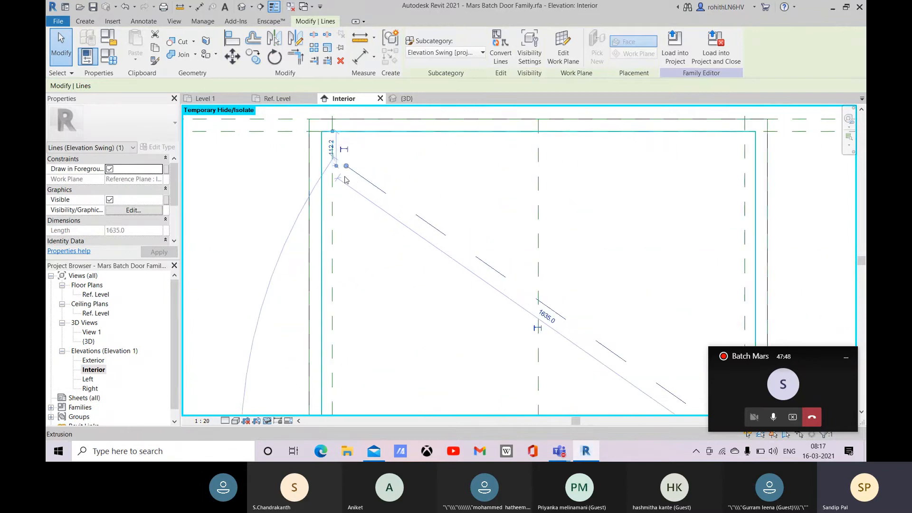
drag(346, 167, 322, 131)
scroll(322, 132, down, 2)
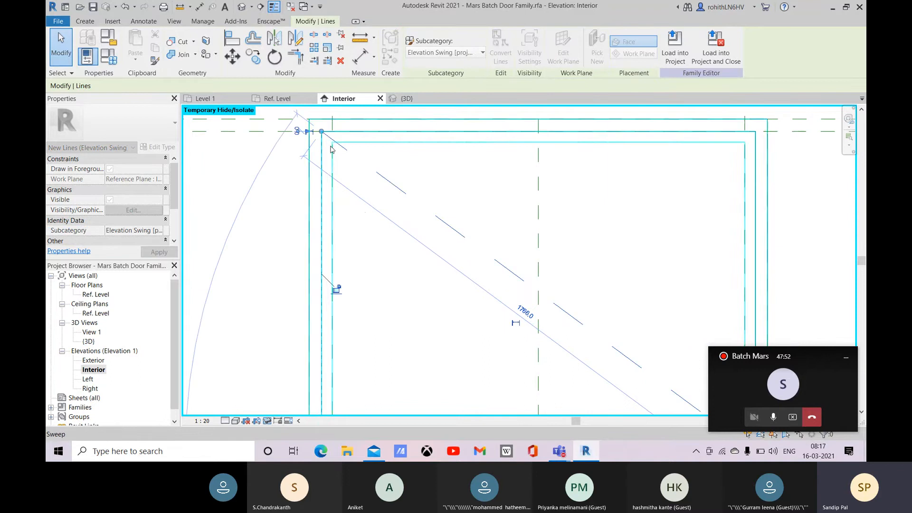
scroll(357, 285, down, 2)
middle_drag(361, 270, 380, 149)
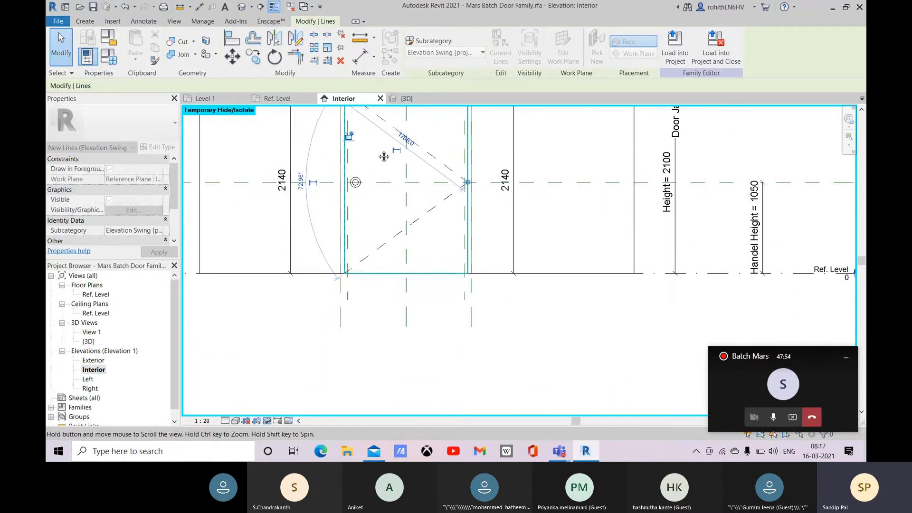
click(527, 320)
middle_drag(515, 285, 498, 358)
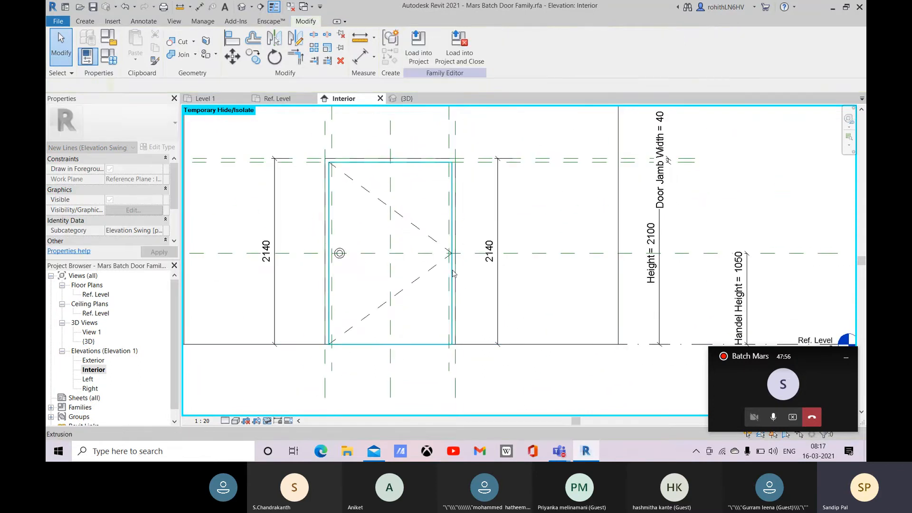
Place a continuous aligned dimension across the Ref. Level, the handle height plane and the lower of the two upper reference planes
click(361, 57)
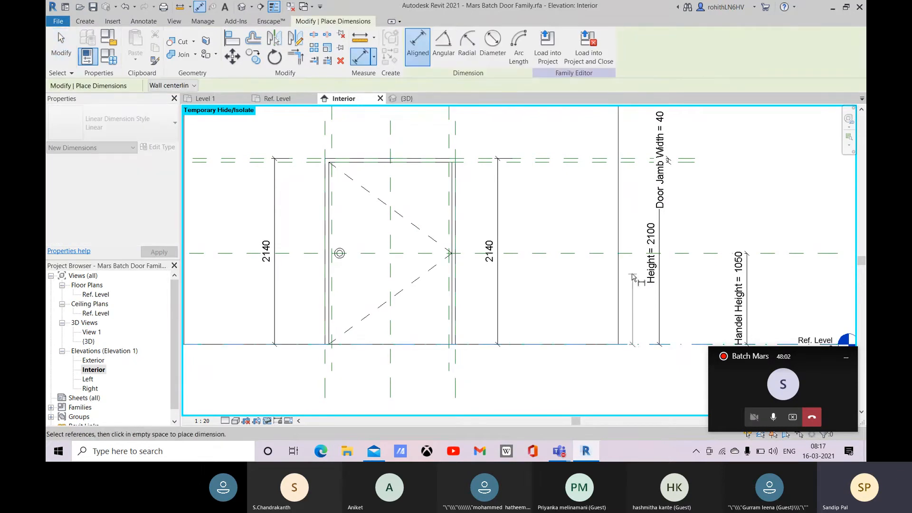
middle_drag(683, 345, 562, 333)
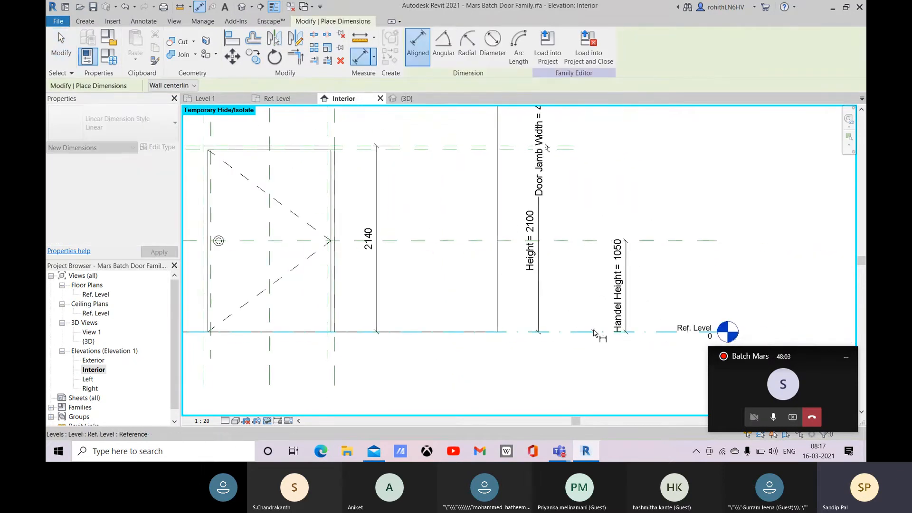
click(560, 243)
click(563, 331)
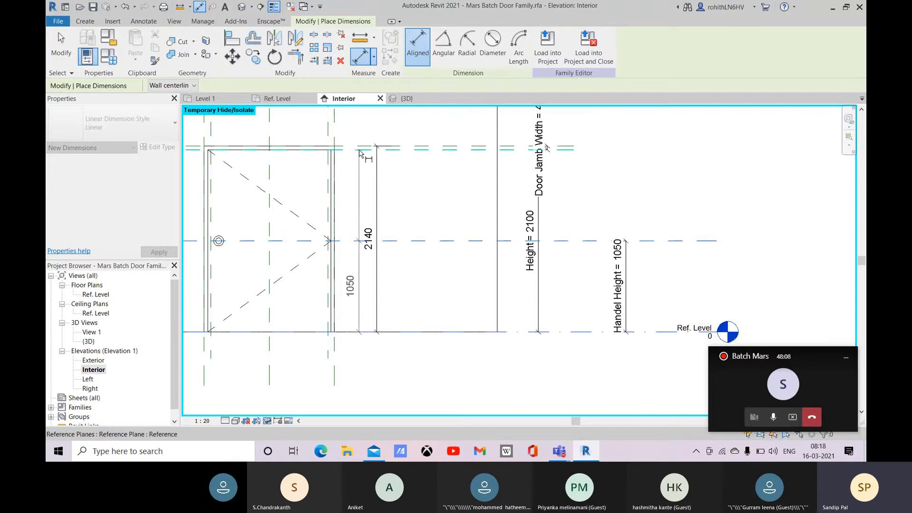
click(360, 153)
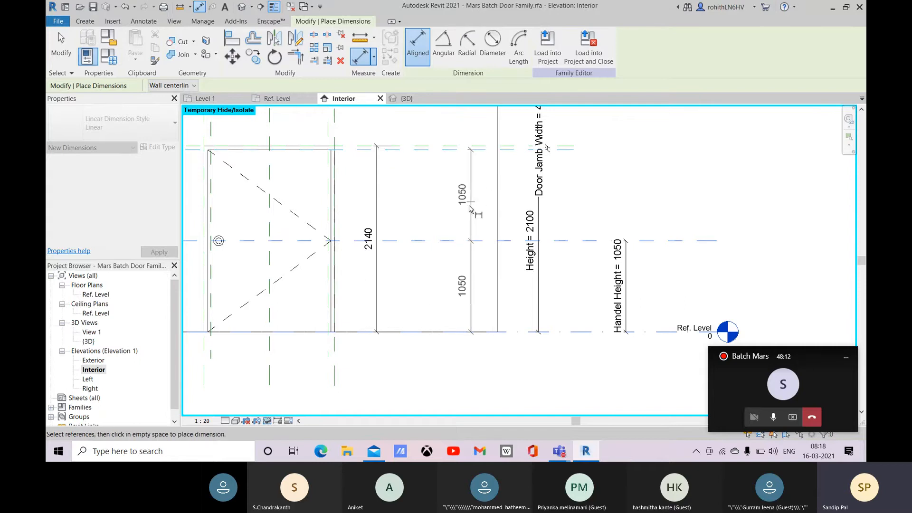
middle_drag(475, 206, 464, 262)
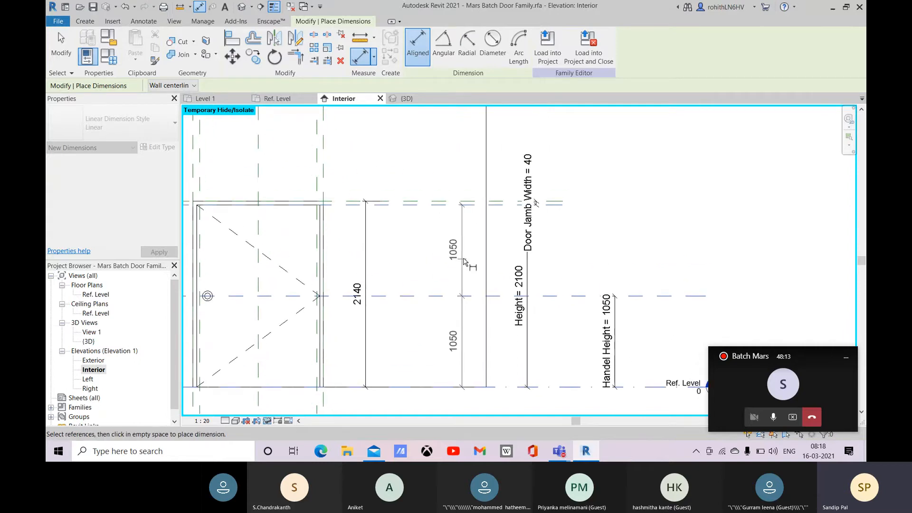
click(428, 180)
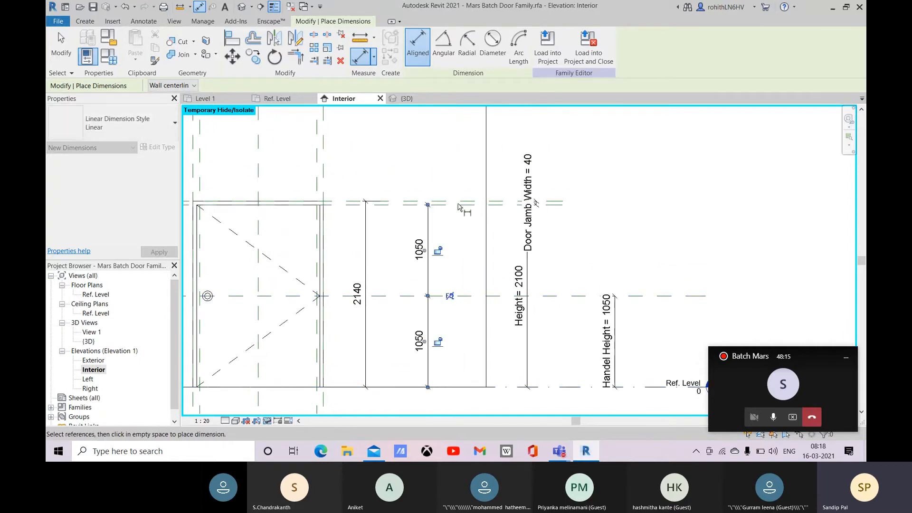
Try to apply an equality constraint to the two-segment vertical dimension, and delete that dimension
click(451, 296)
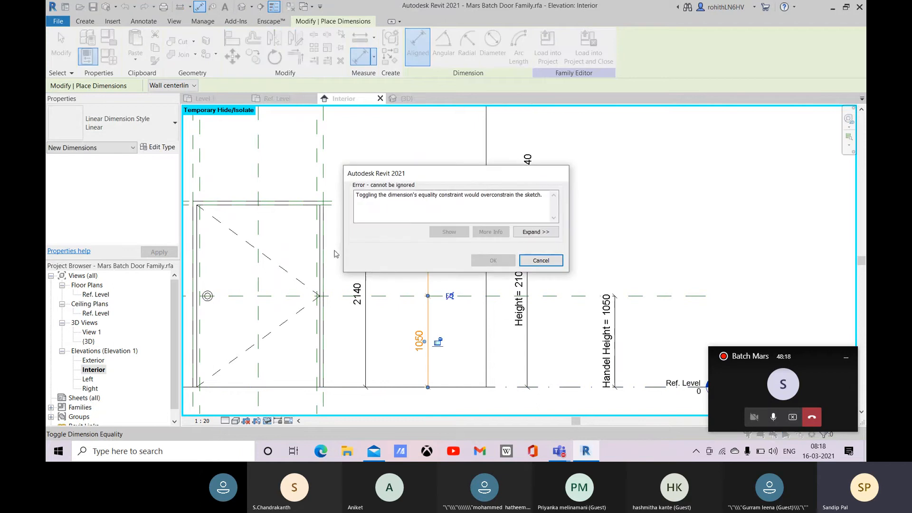
click(541, 261)
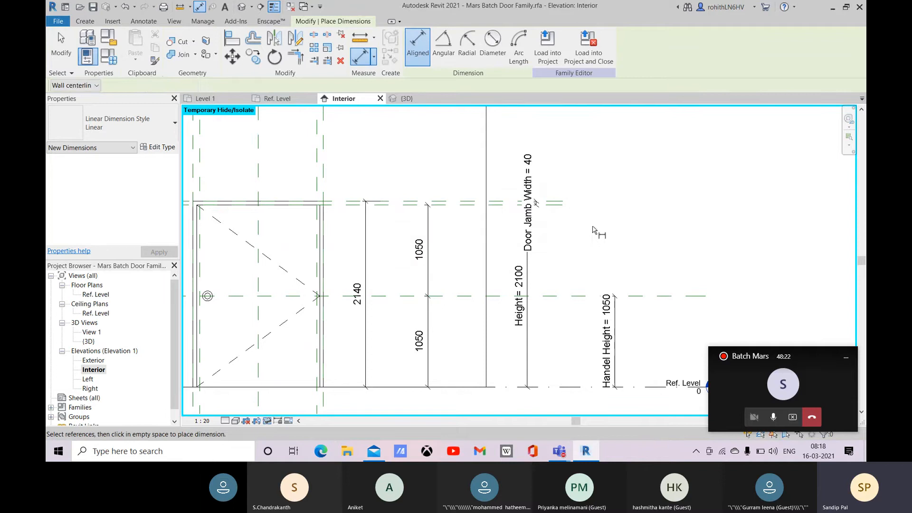
key(Escape)
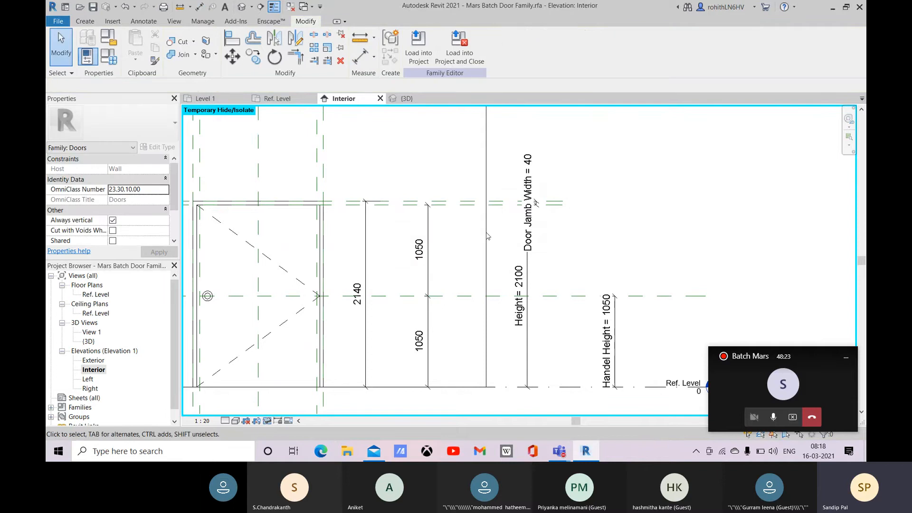
click(429, 238)
key(Delete)
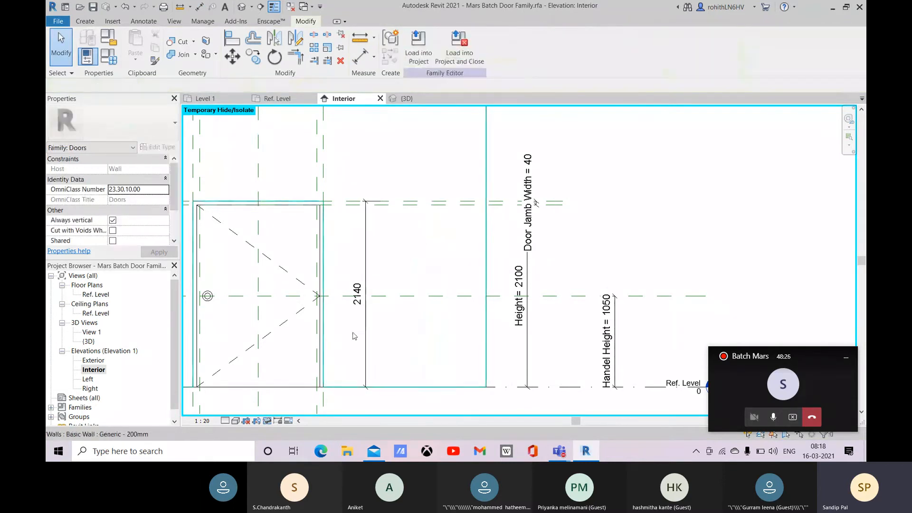
middle_drag(384, 318, 539, 235)
scroll(388, 279, down, 1)
middle_drag(329, 313, 388, 348)
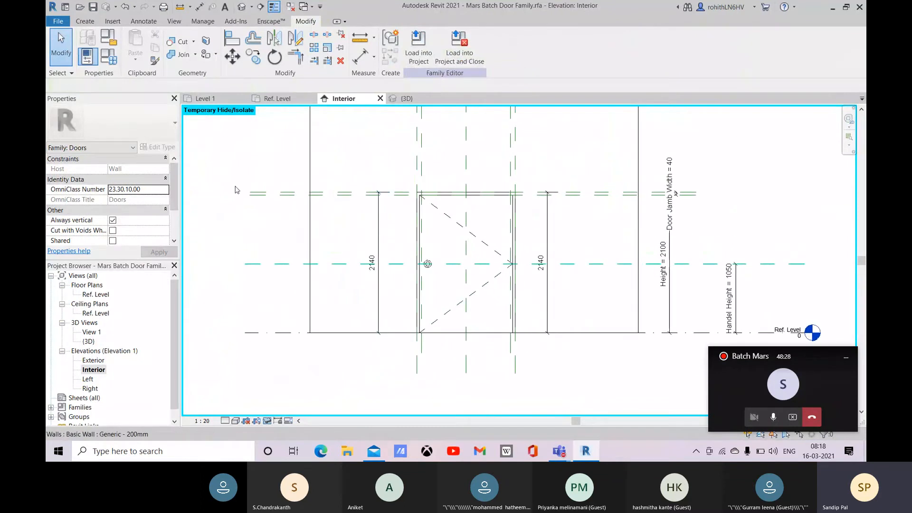
click(361, 57)
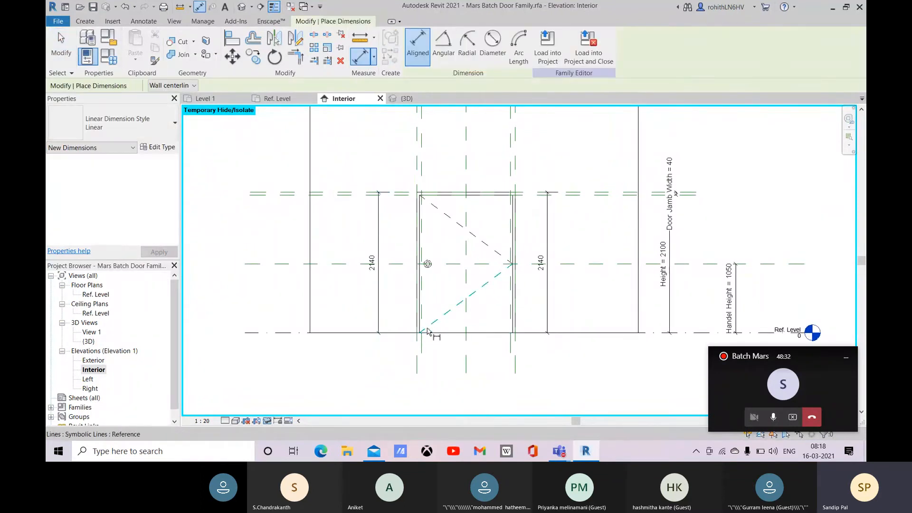
scroll(427, 331, up, 5)
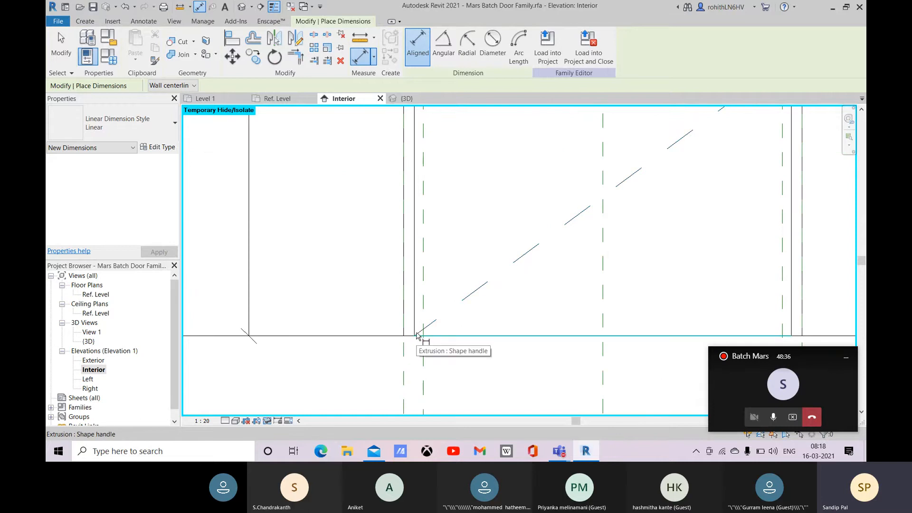
scroll(416, 334, up, 2)
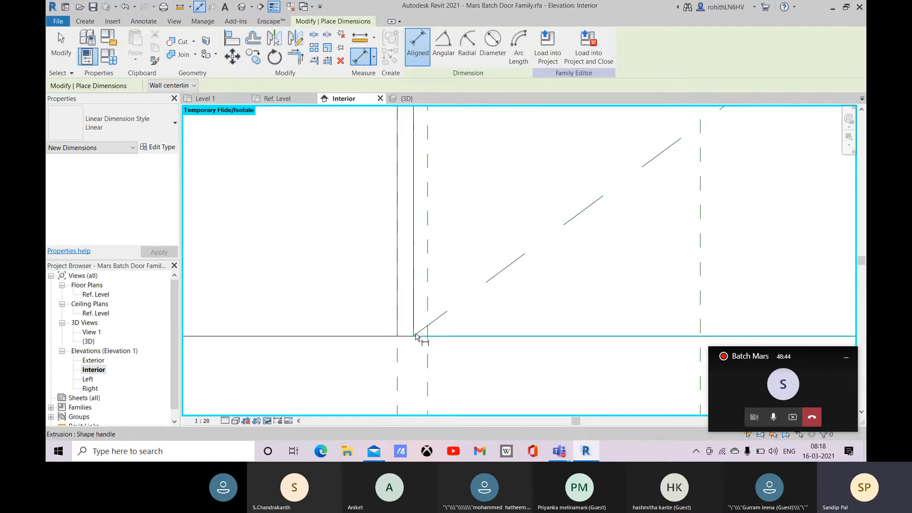
scroll(415, 340, down, 1)
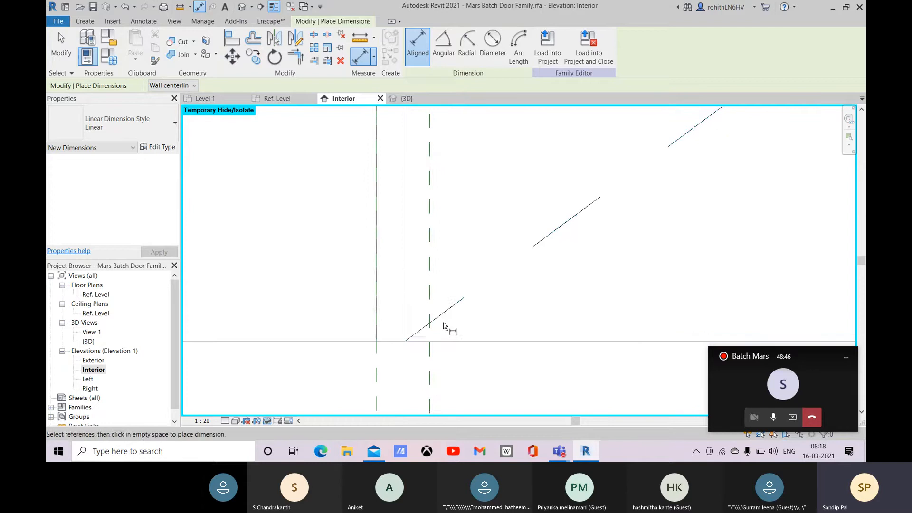
scroll(471, 322, down, 1)
scroll(476, 319, down, 2)
scroll(594, 247, up, 3)
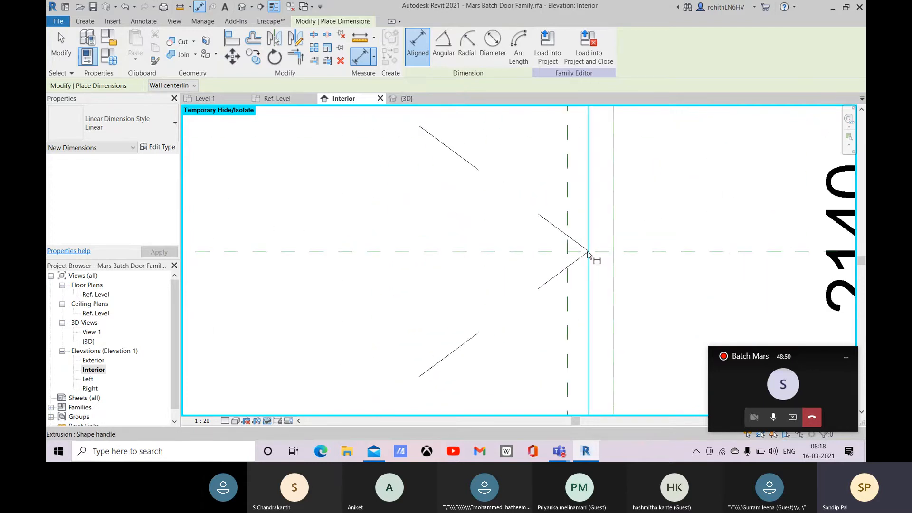
key(Tab)
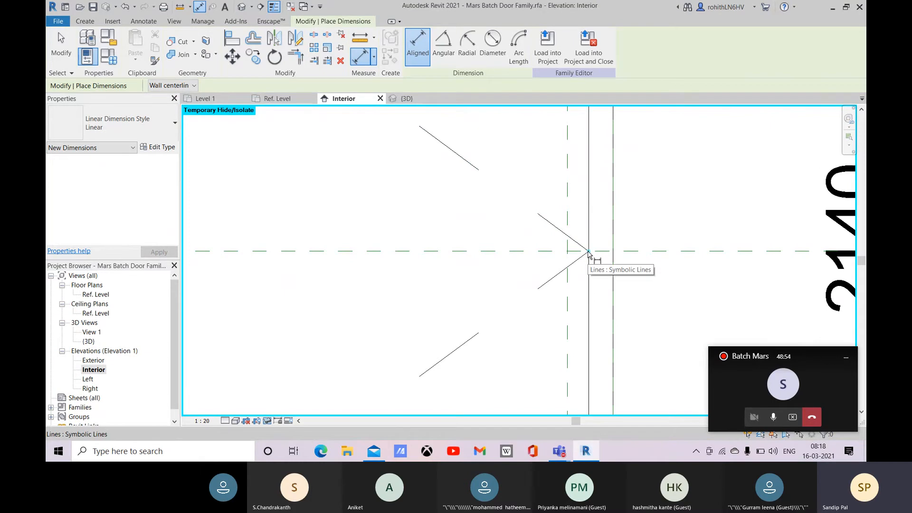
click(588, 254)
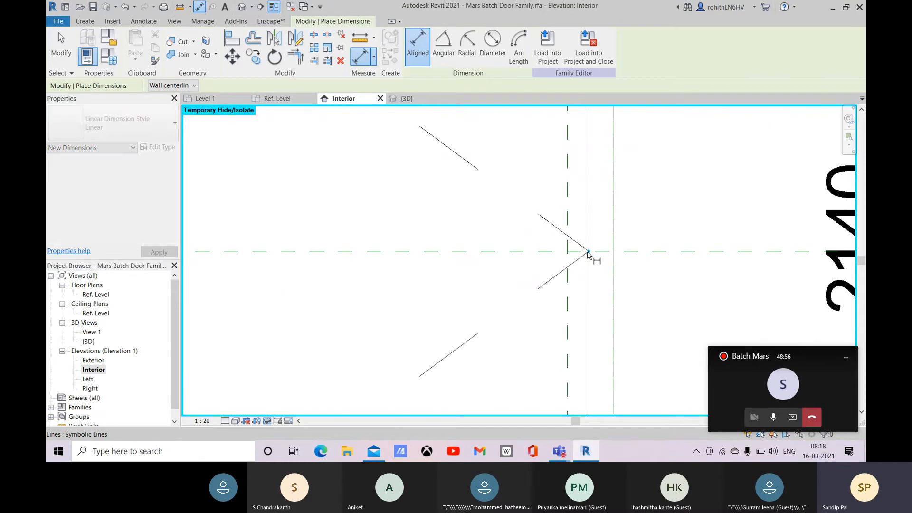
scroll(430, 304, down, 4)
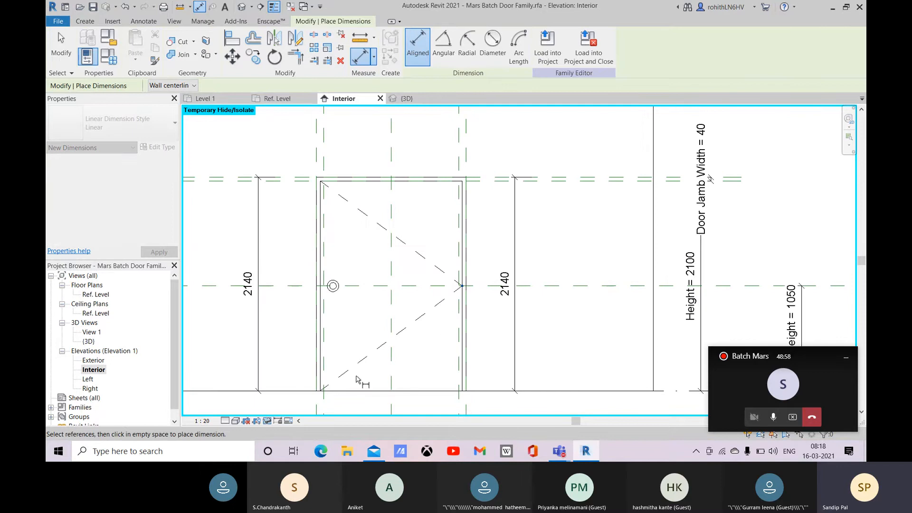
scroll(322, 390, up, 5)
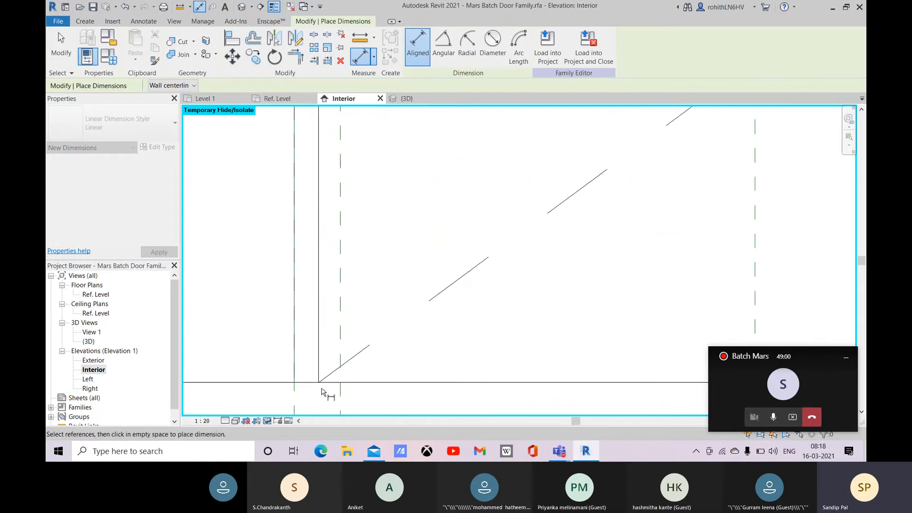
scroll(317, 384, up, 3)
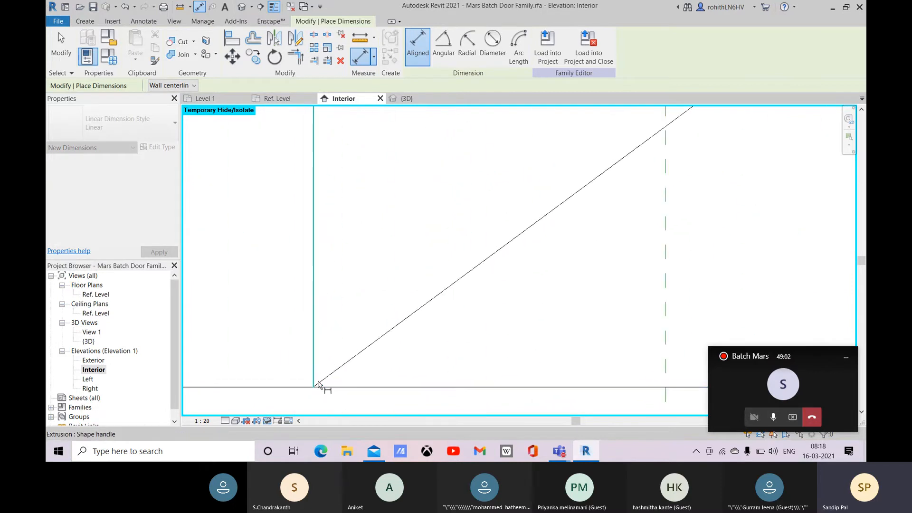
scroll(323, 383, up, 1)
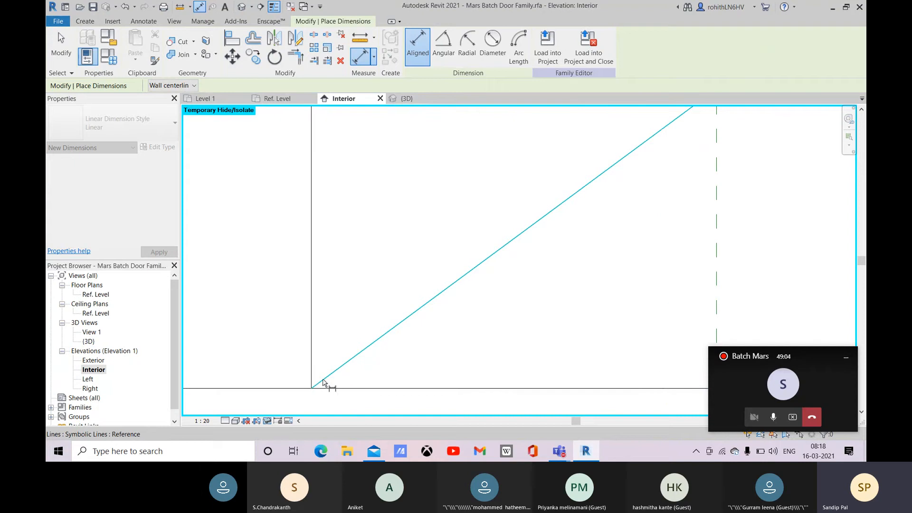
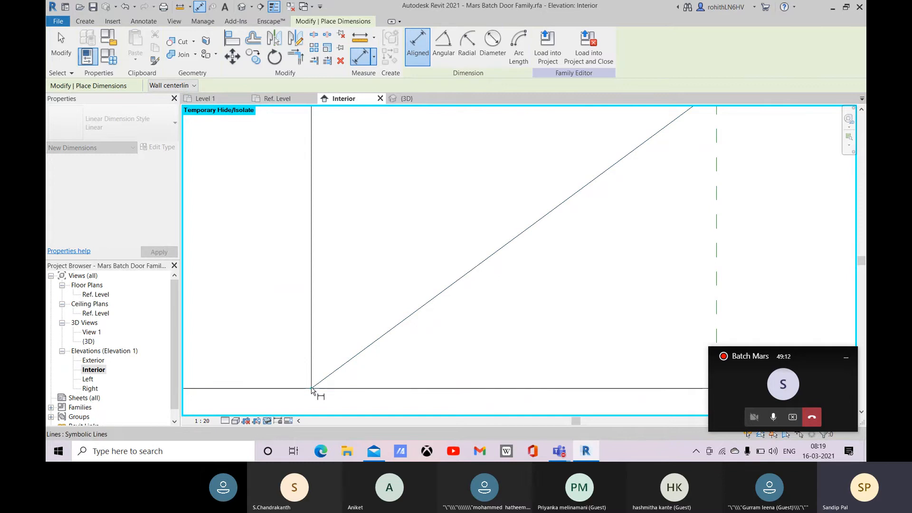
click(311, 389)
scroll(358, 331, down, 10)
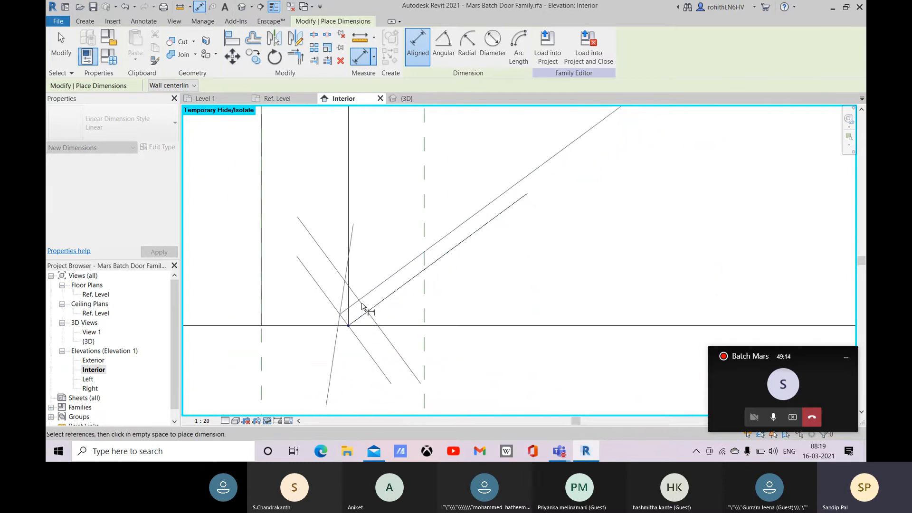
scroll(377, 306, down, 10)
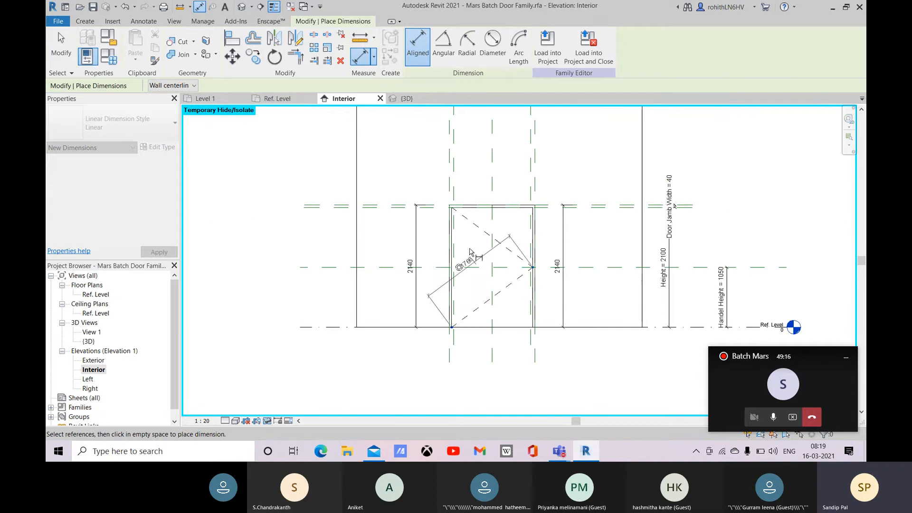
scroll(452, 218, up, 10)
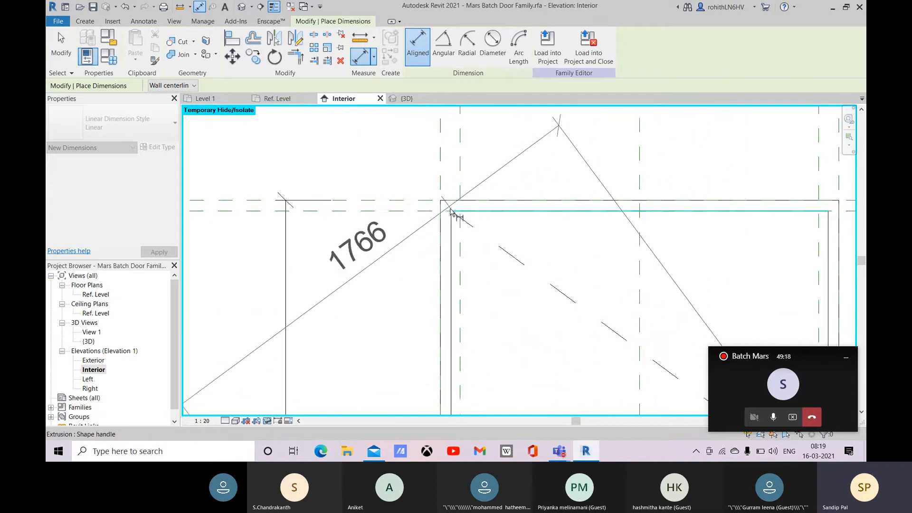
scroll(451, 216, up, 3)
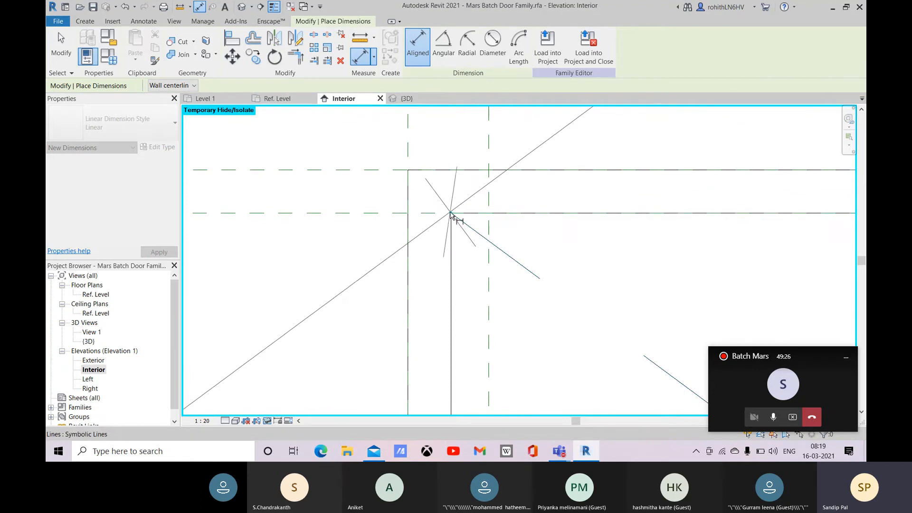
scroll(450, 213, down, 4)
click(427, 209)
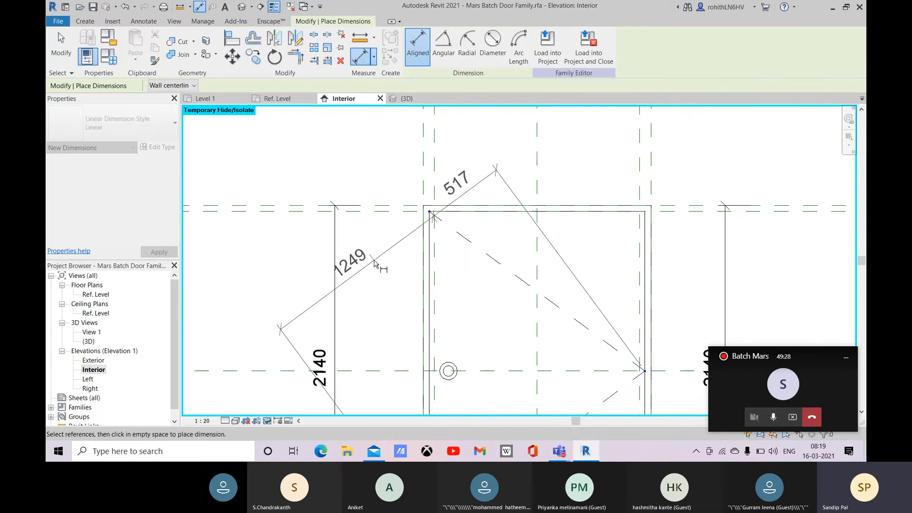
key(Escape)
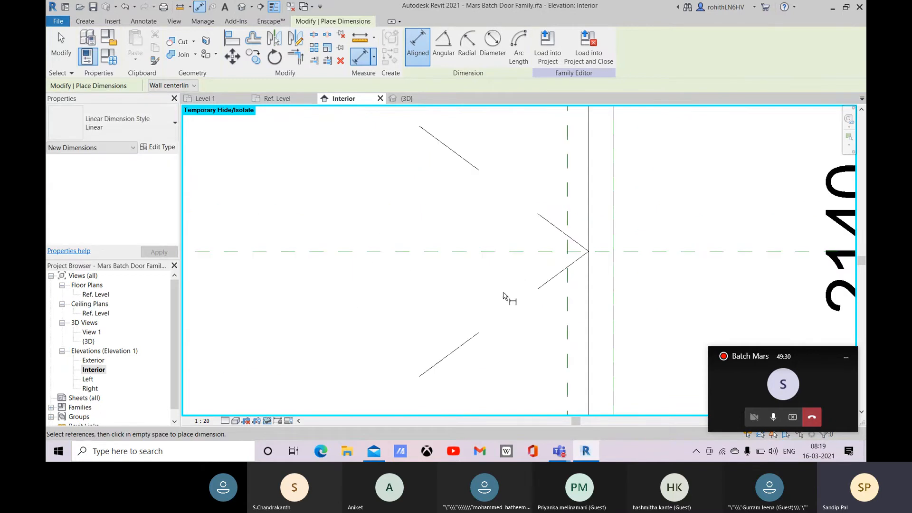
Place a continuous vertical aligned dimension across the lower swing line's handle-side endpoint, the handle height plane and the upper swing line's handle-side endpoint
scroll(505, 296, down, 3)
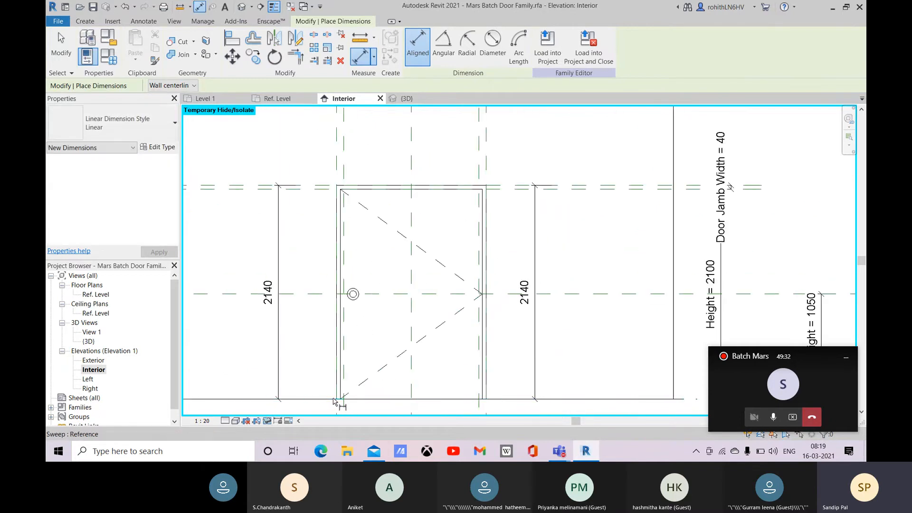
scroll(338, 403, up, 4)
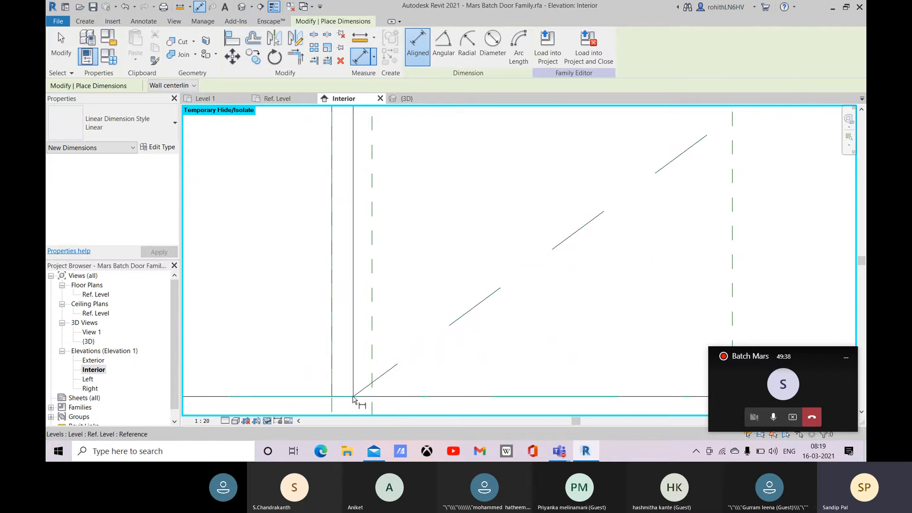
scroll(353, 399, down, 5)
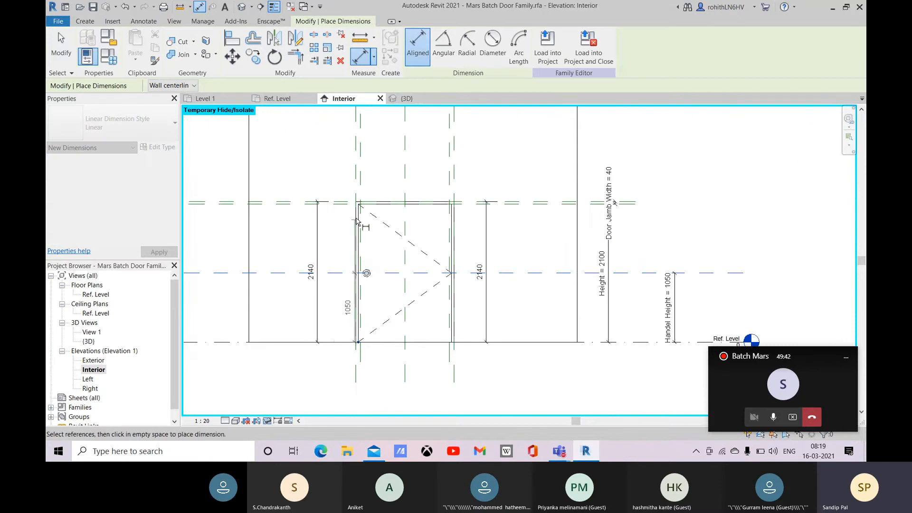
scroll(358, 205, up, 3)
scroll(358, 205, up, 3)
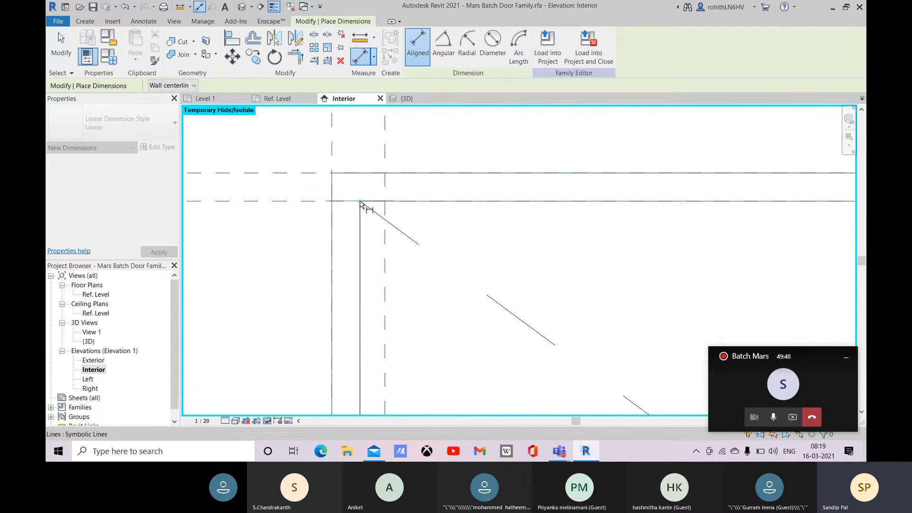
scroll(377, 203, down, 5)
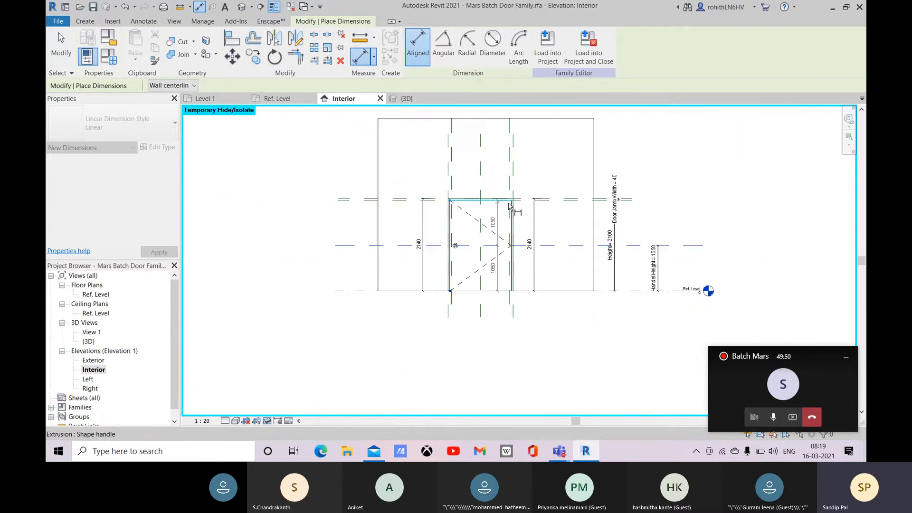
scroll(558, 205, up, 5)
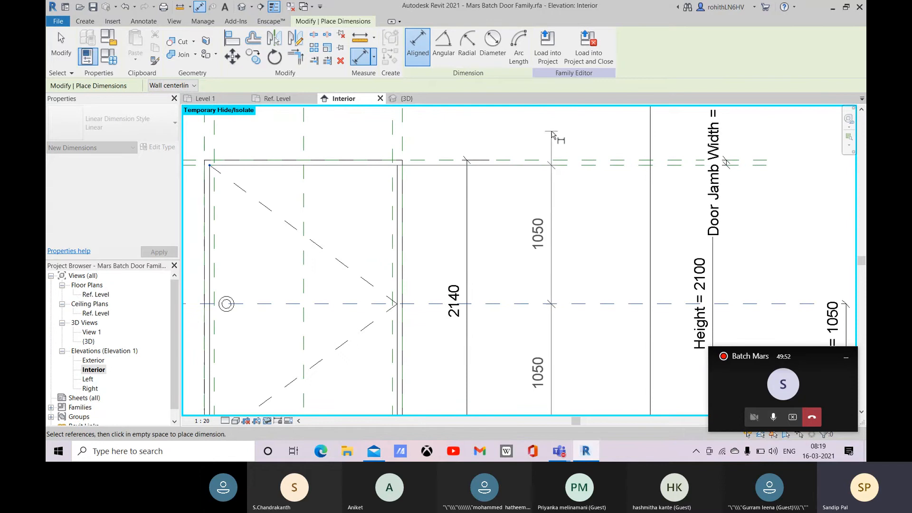
click(551, 134)
Apply an equality constraint to the two segments of the new vertical swing-line dimension and end dimensioning
click(585, 304)
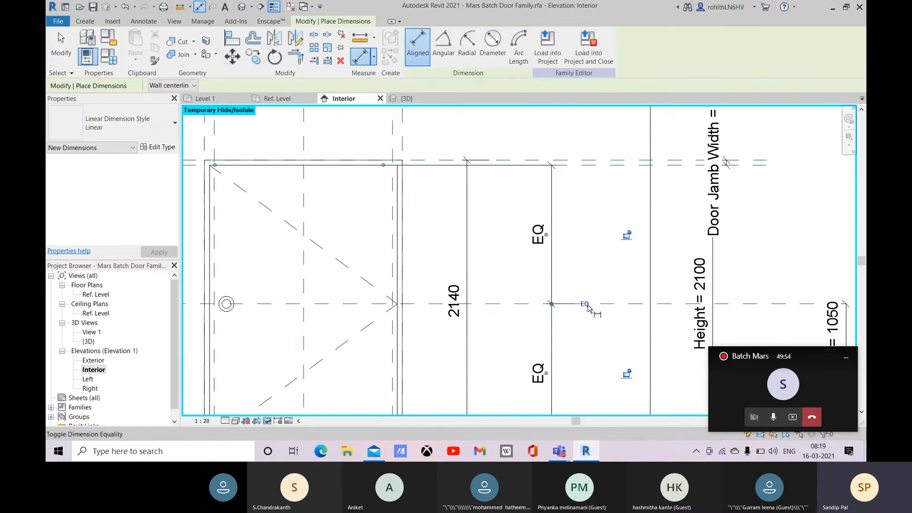
scroll(572, 280, down, 4)
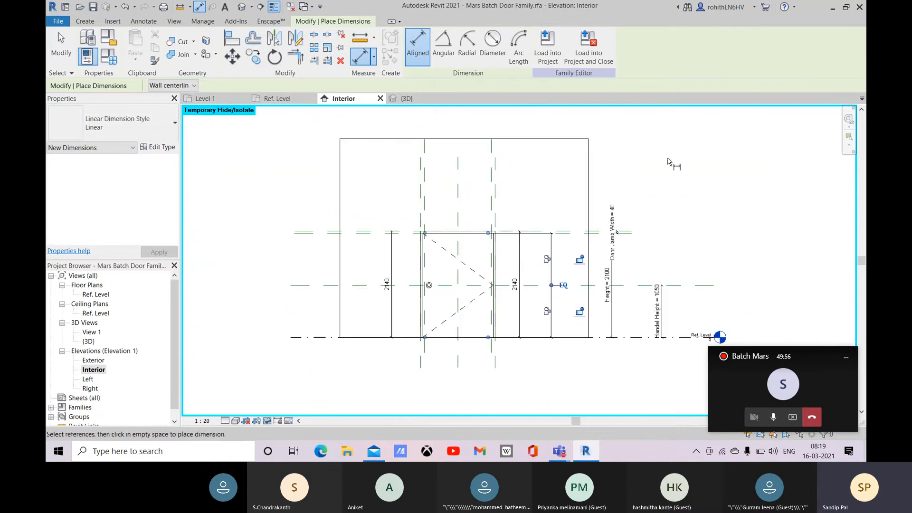
right_click(664, 156)
click(666, 160)
right_click(663, 154)
click(671, 162)
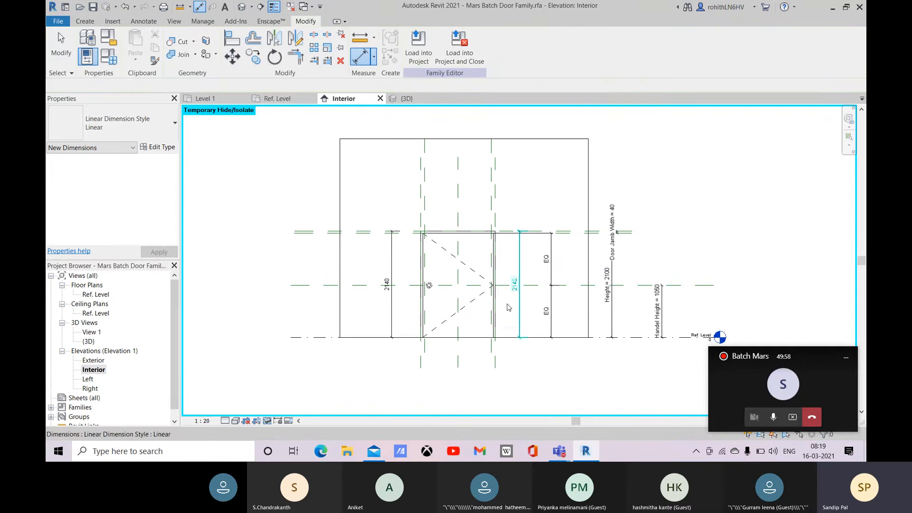
scroll(507, 315, up, 2)
middle_drag(586, 270, 574, 252)
key(Escape)
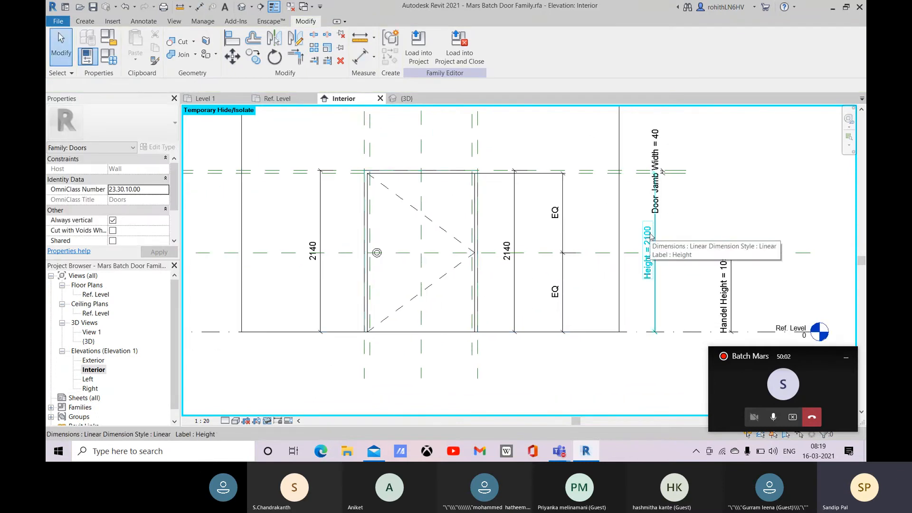
Set the labelled Height dimension to 2200 mm and save the door family
click(650, 237)
click(651, 243)
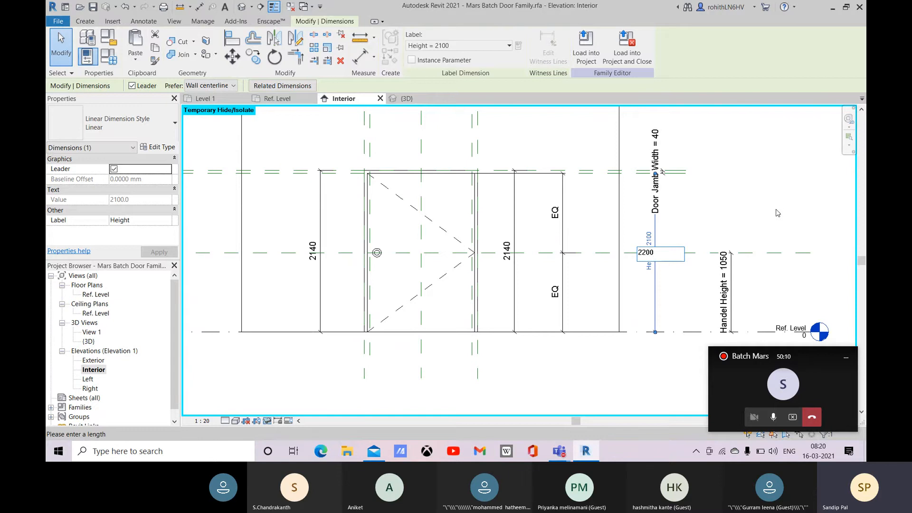
key(Return)
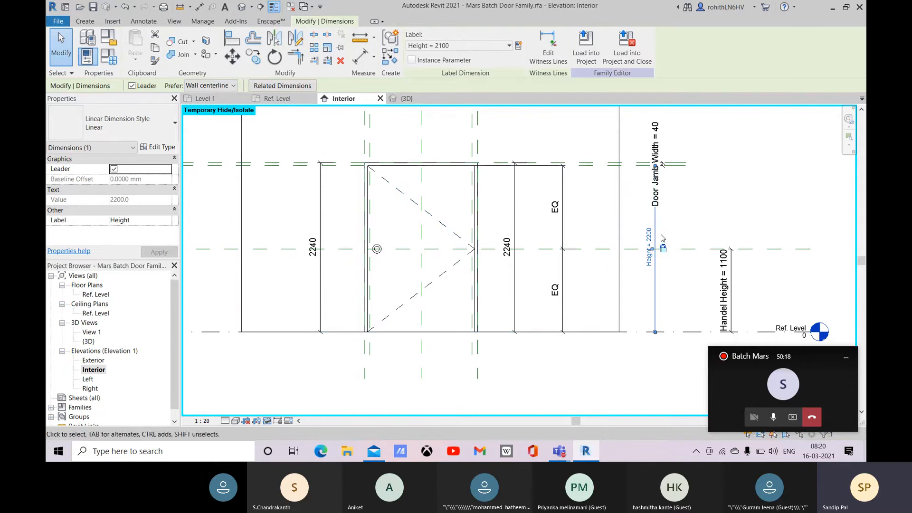
click(93, 7)
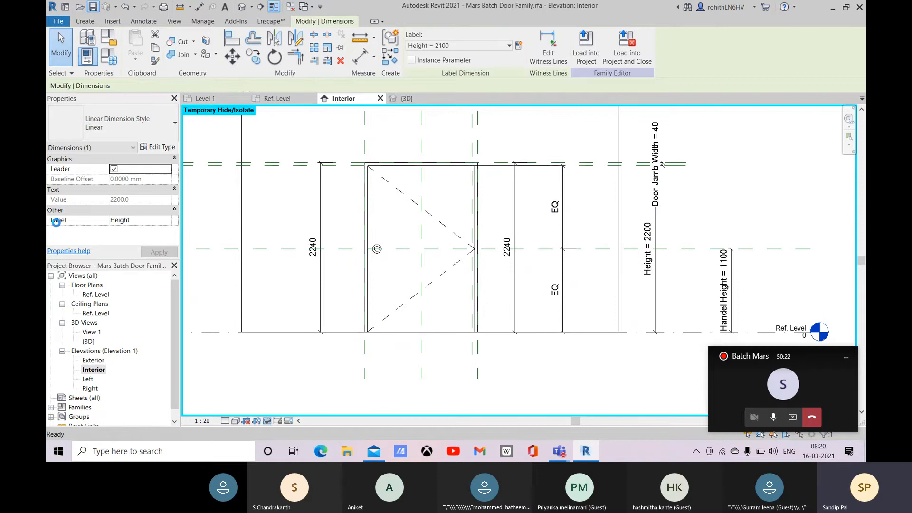
key(Escape)
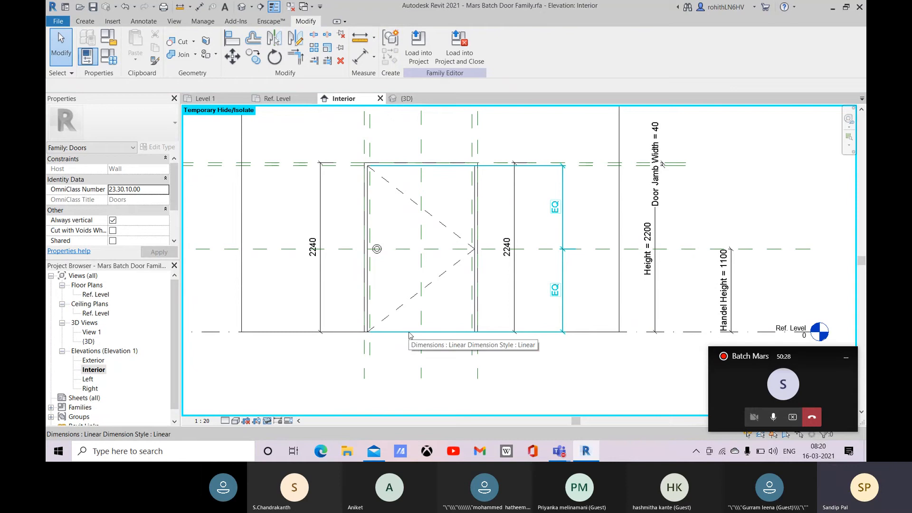
Reset the temporary hide/isolate and load the door family into the project, overwriting the existing version and its parameter values without saving the project
key(h)
key(r)
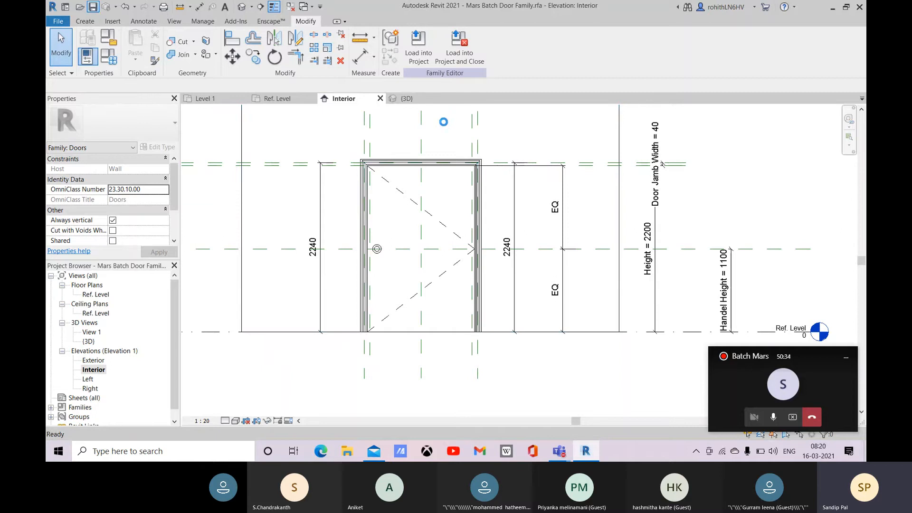
click(418, 57)
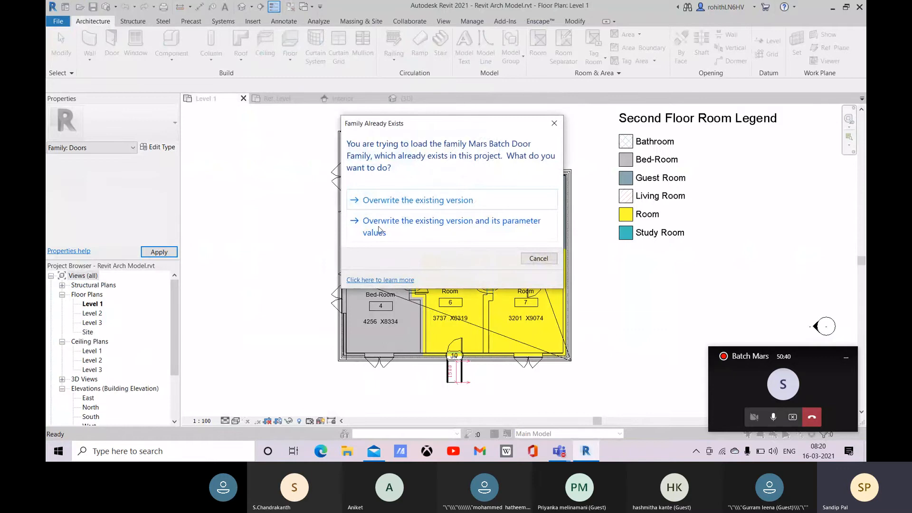
drag(396, 124, 425, 125)
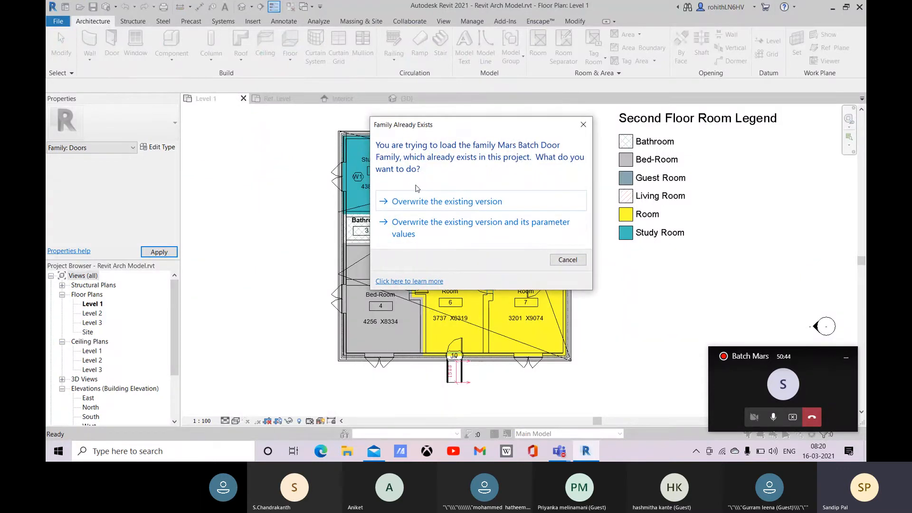
click(405, 229)
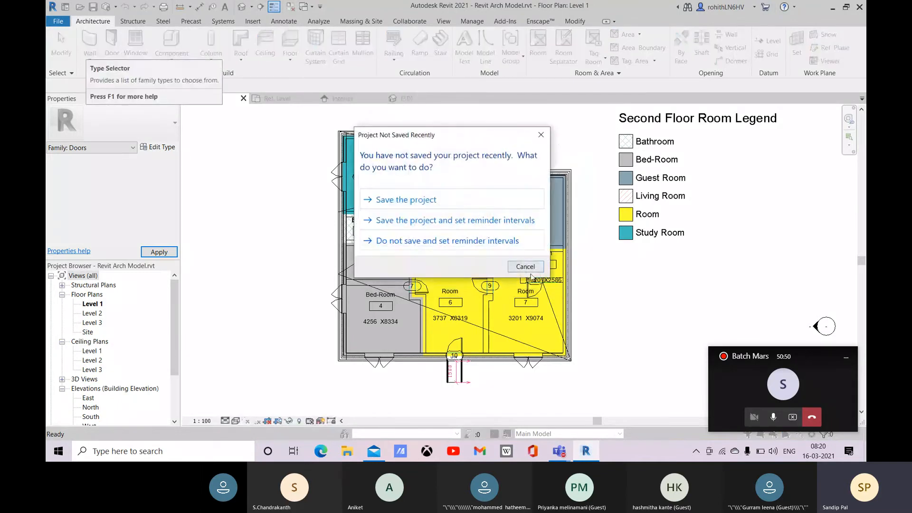
click(526, 267)
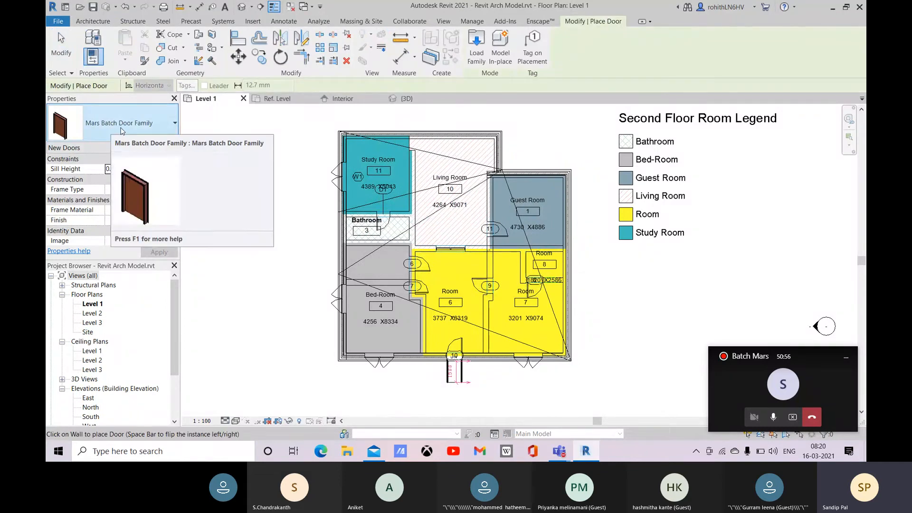
Place a Mars Batch Door Family door in the Living Room's upper exterior wall on Level 1 and end door placement
click(122, 129)
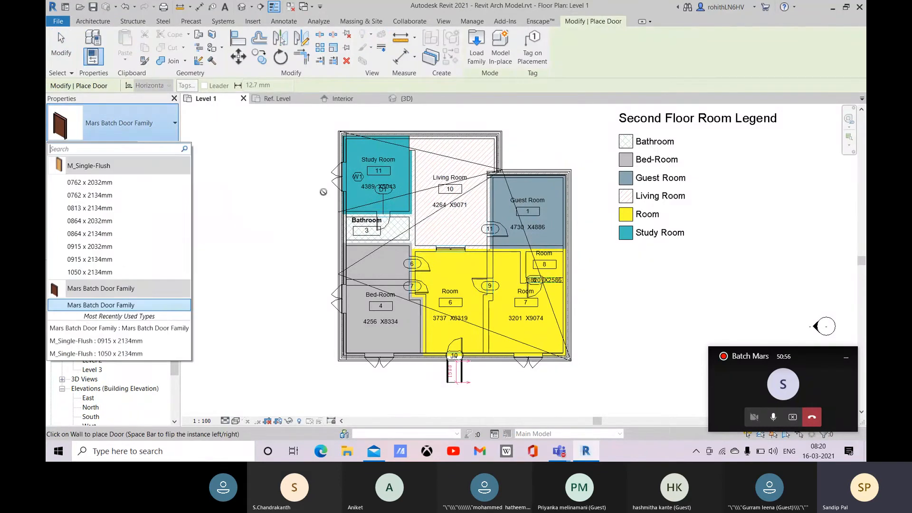
click(91, 303)
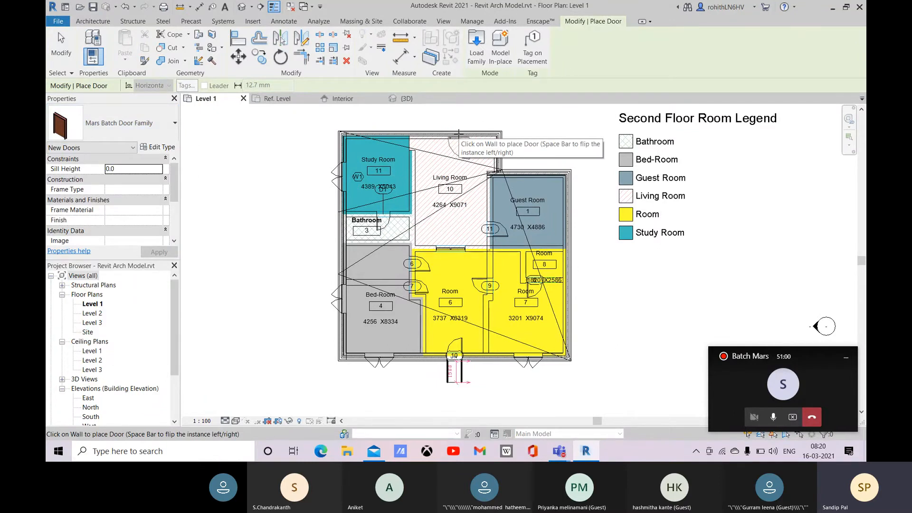
scroll(459, 135, up, 3)
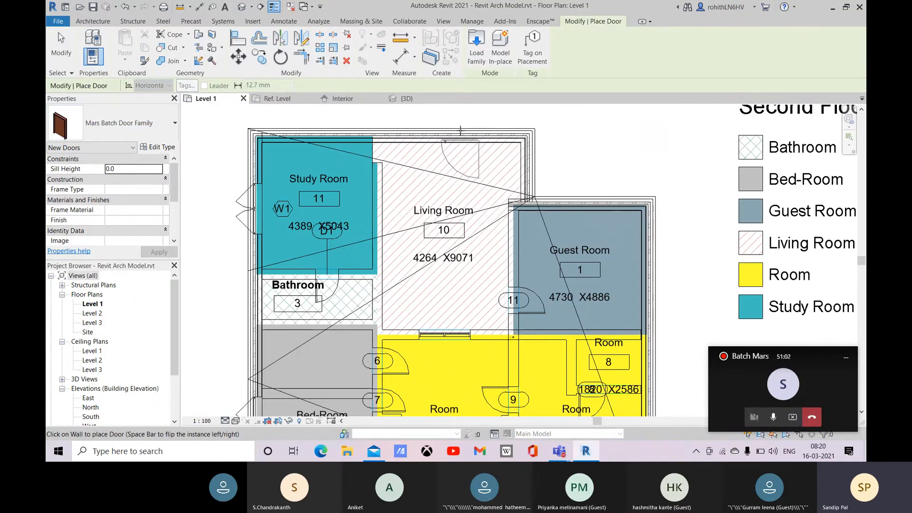
click(461, 132)
right_click(580, 128)
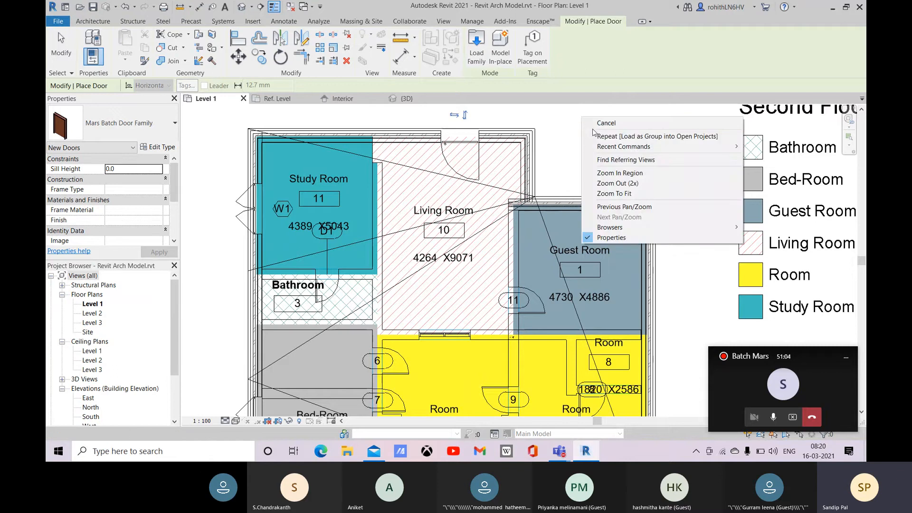
click(599, 122)
click(608, 131)
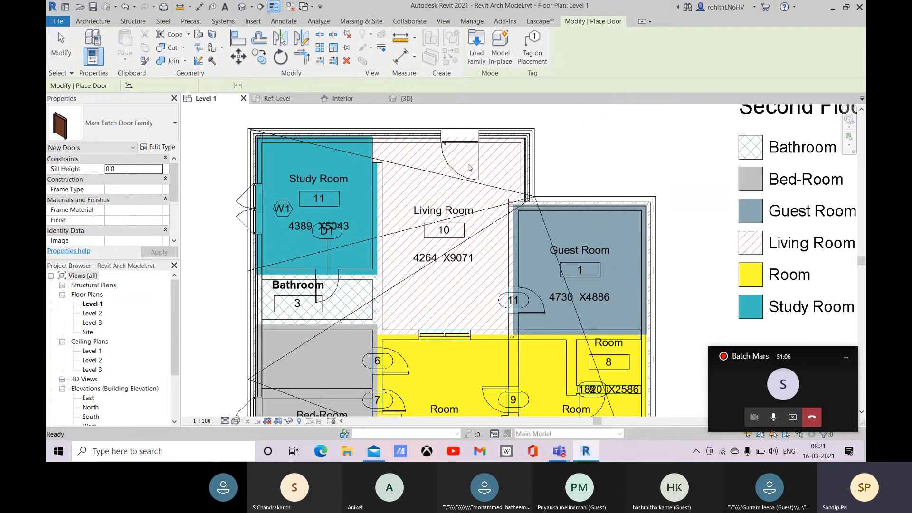
key(Escape)
In the family's Ref. Level plan, disable the door panel extrusion's visibility in Plan/RCP and when cut in Plan/RCP
scroll(452, 148, up, 5)
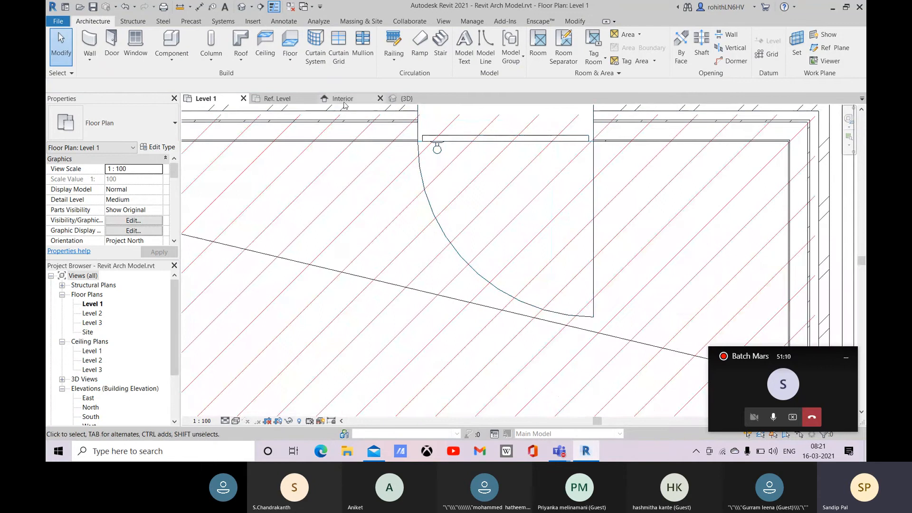
click(343, 101)
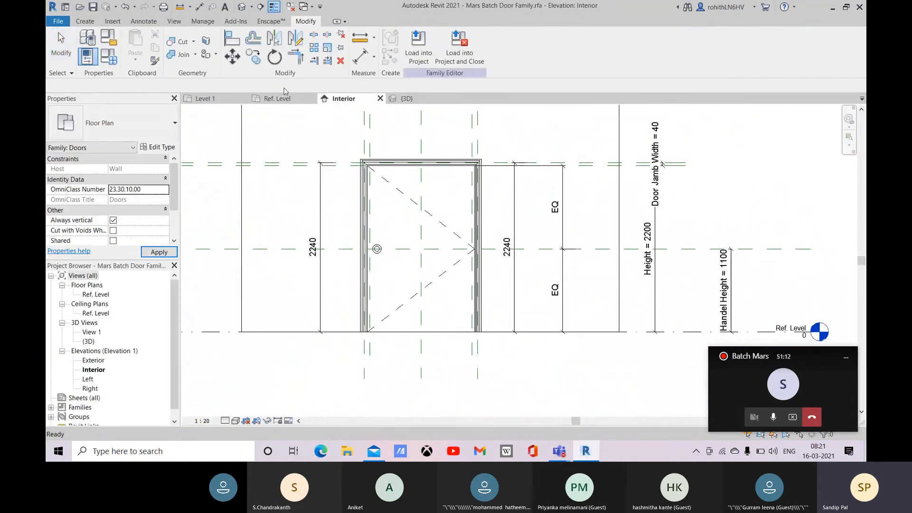
click(266, 101)
scroll(411, 204, up, 2)
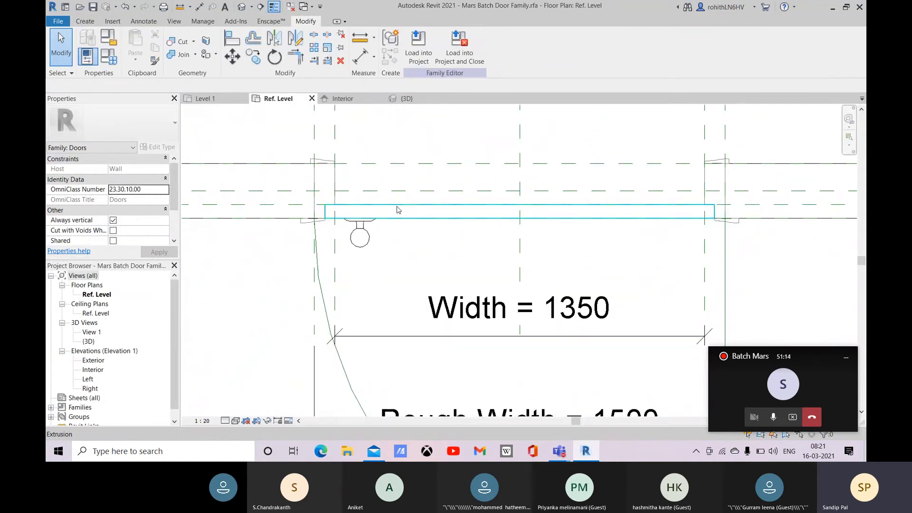
click(397, 207)
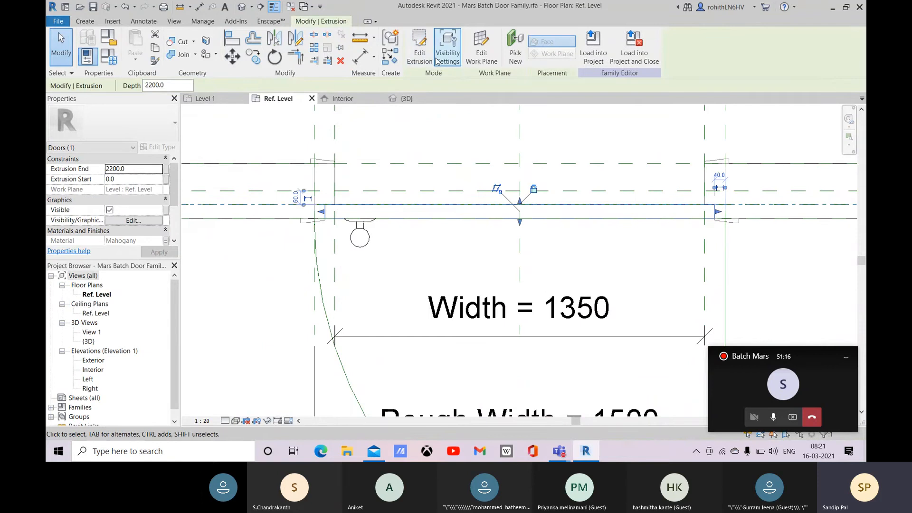
click(448, 50)
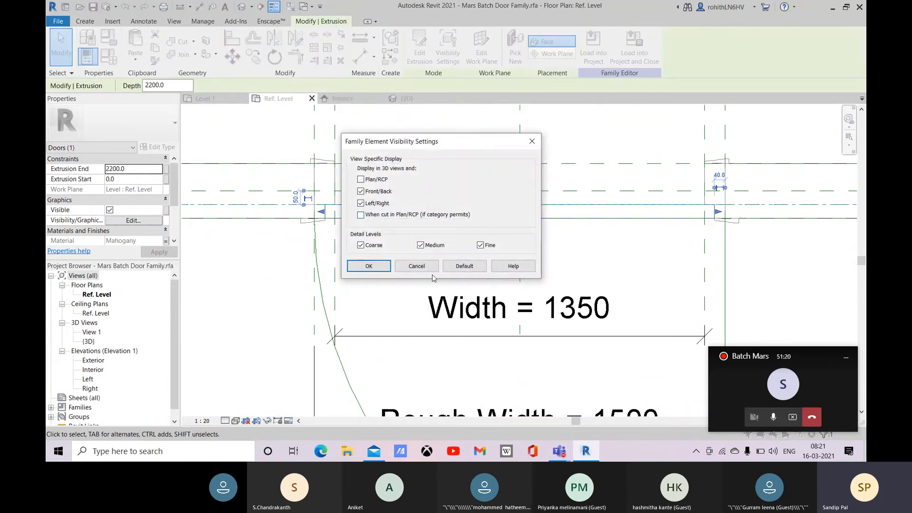
click(372, 266)
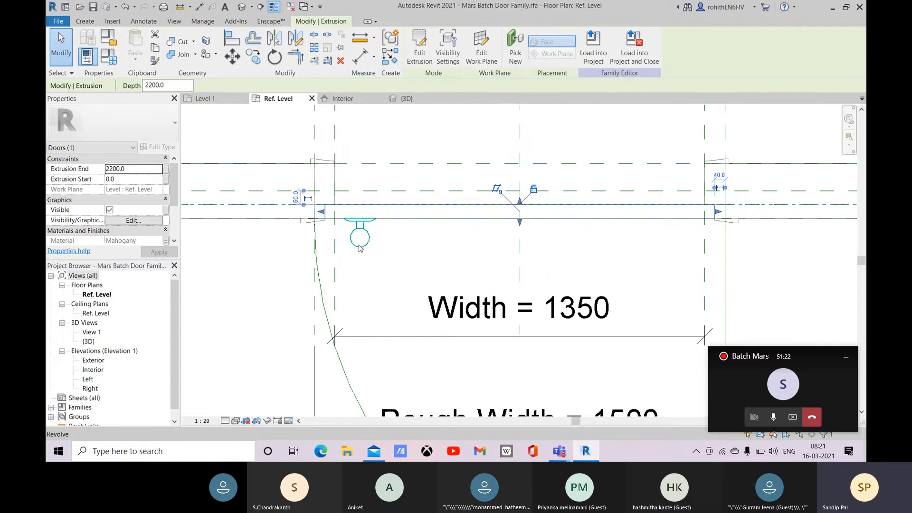
Disable the door handle revolve's visibility in Plan/RCP and when cut in Plan/RCP
click(360, 227)
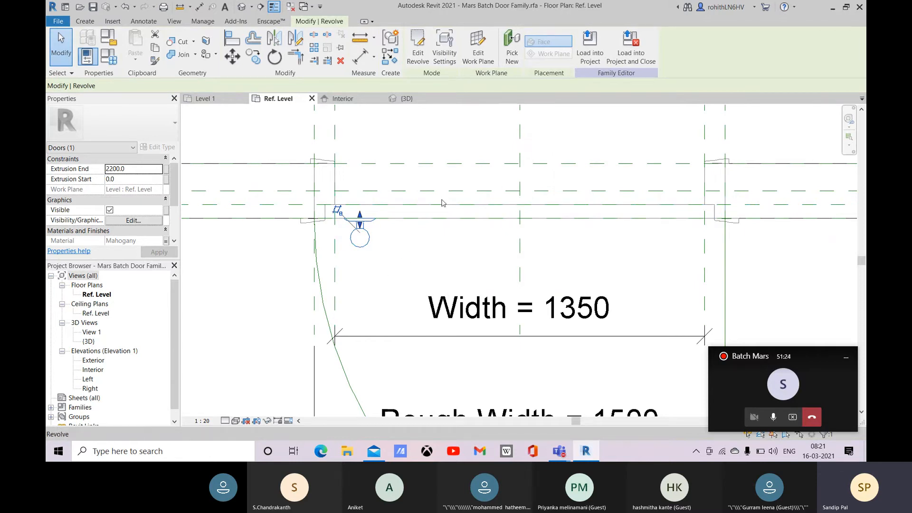
click(445, 50)
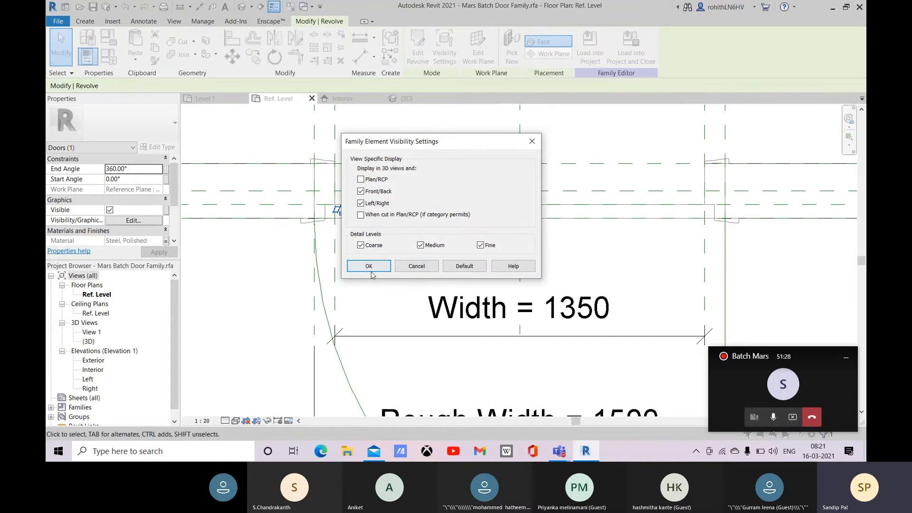
click(354, 266)
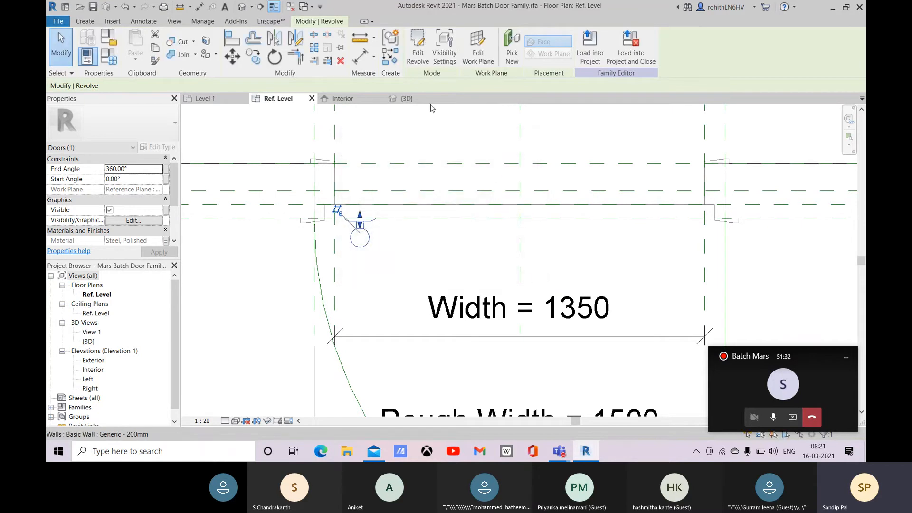
Save the door family and reload it into the project, overwriting the existing version and its parameter values
click(93, 8)
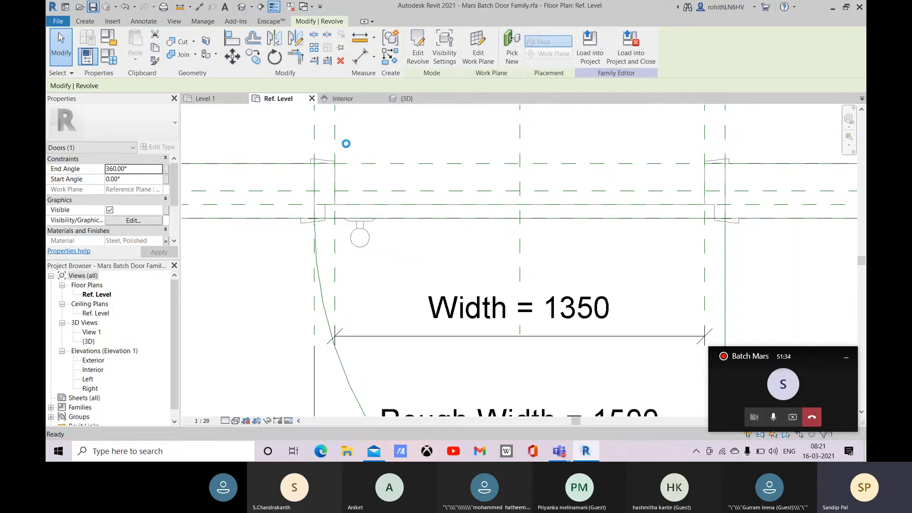
click(418, 48)
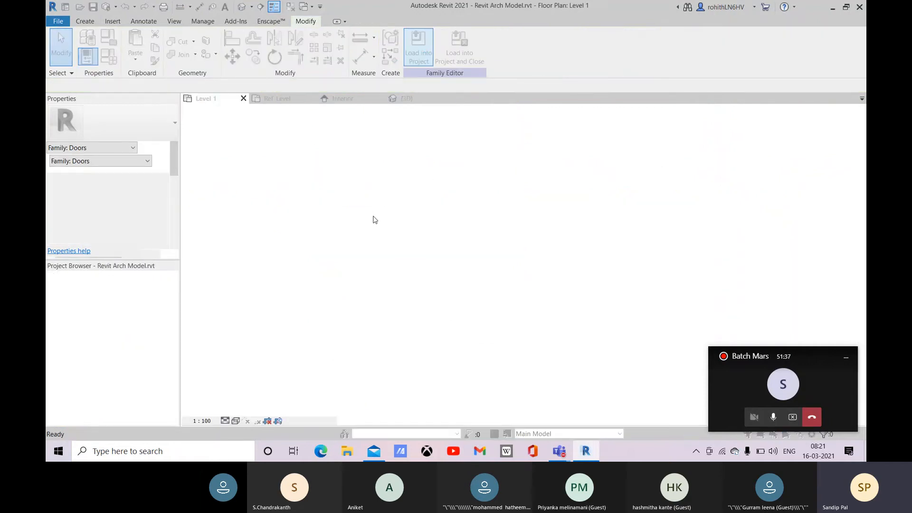
click(375, 225)
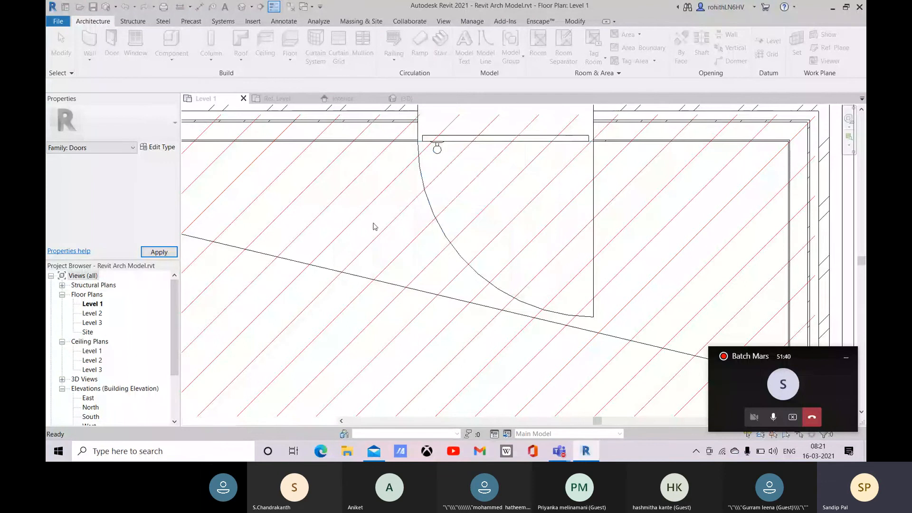
Isolate the placed Living Room door in a 3D view with a selection box and clear the selection
scroll(418, 204, down, 2)
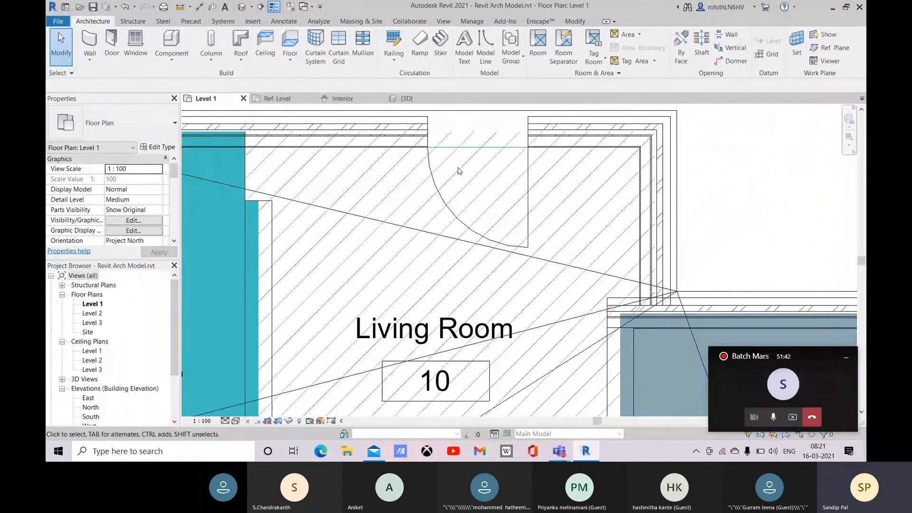
middle_drag(471, 168, 428, 210)
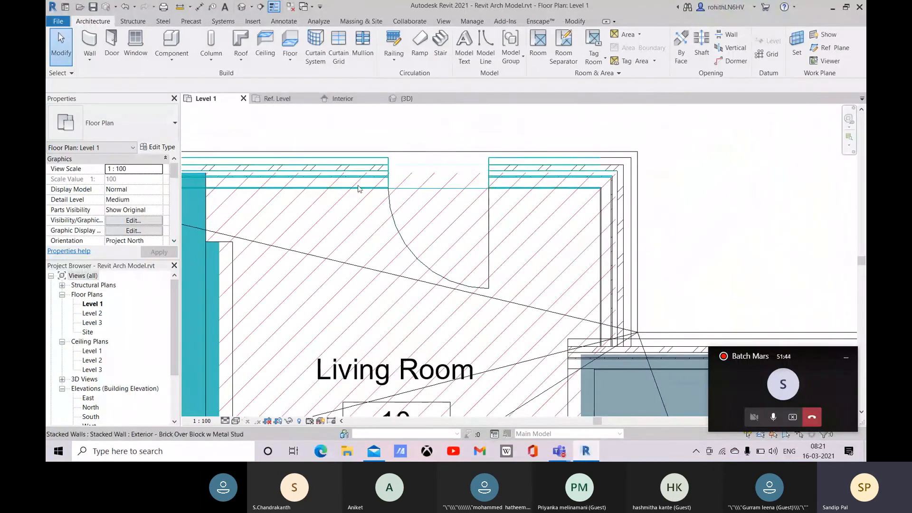
click(401, 220)
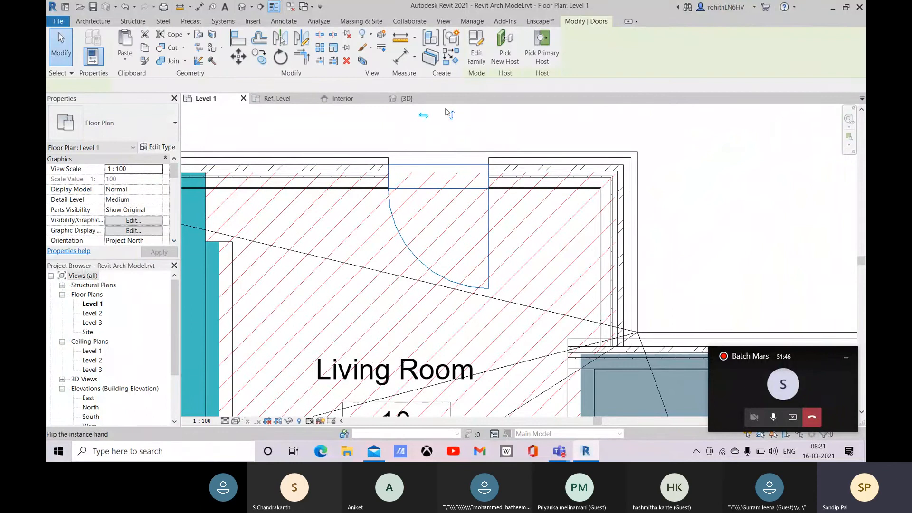
click(363, 61)
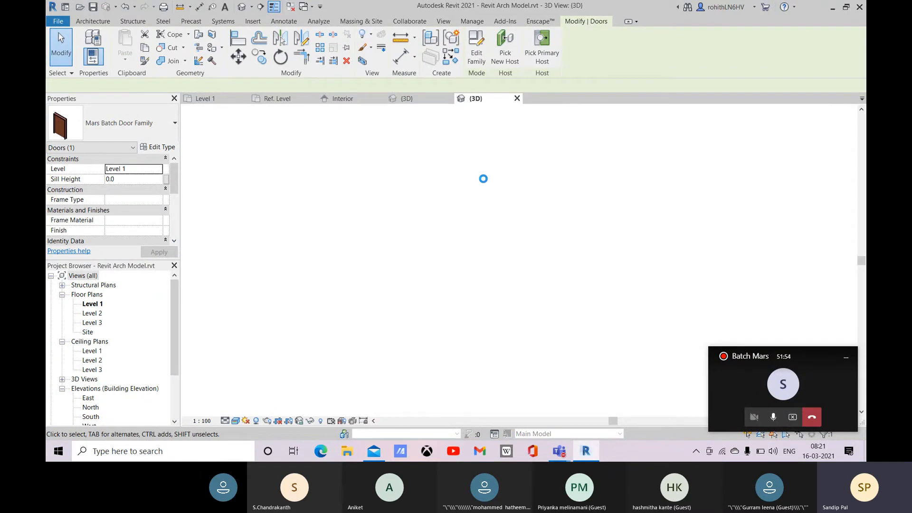
scroll(290, 158, up, 3)
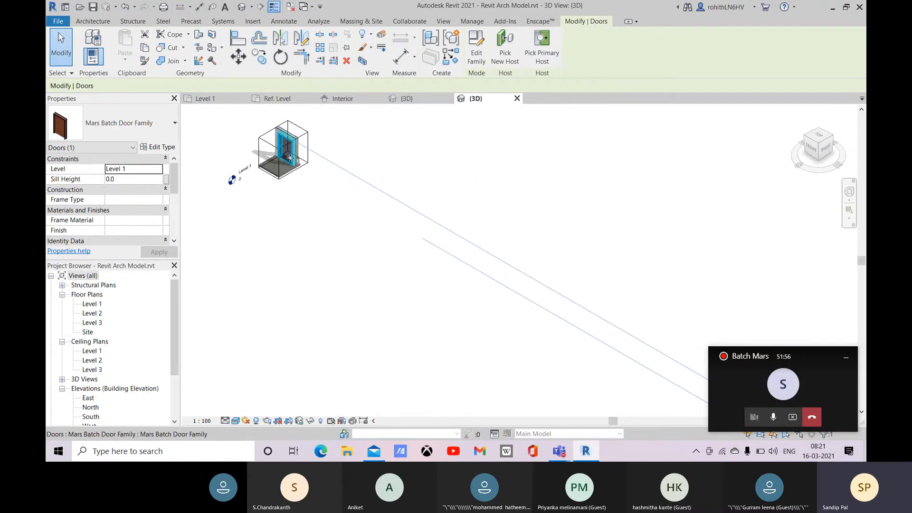
scroll(290, 158, up, 4)
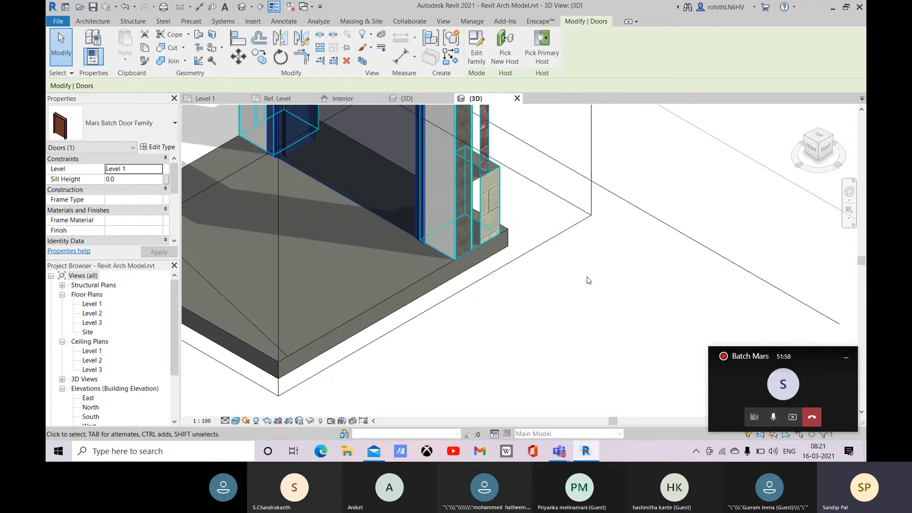
key(Escape)
scroll(465, 280, down, 5)
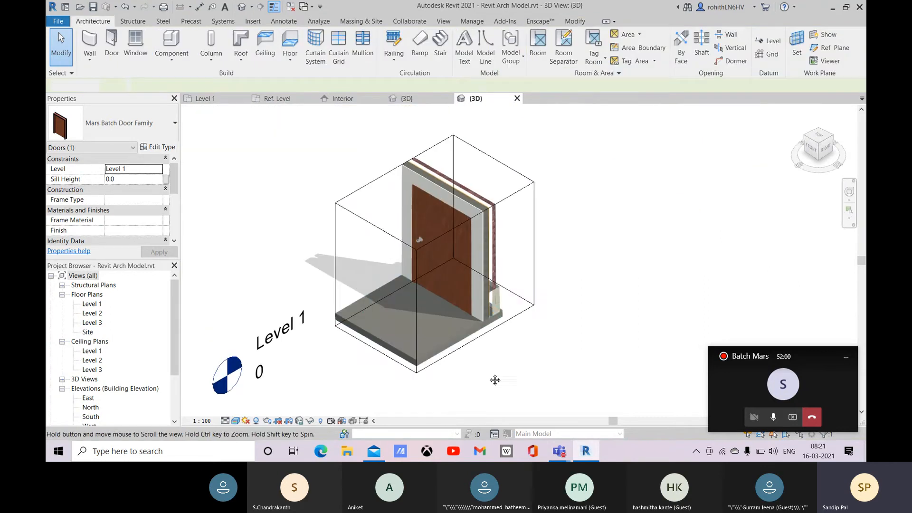
Change the door's host wall type to Interior - 79mm Partition (1-hr) and inspect the door's fit in the wall
click(490, 260)
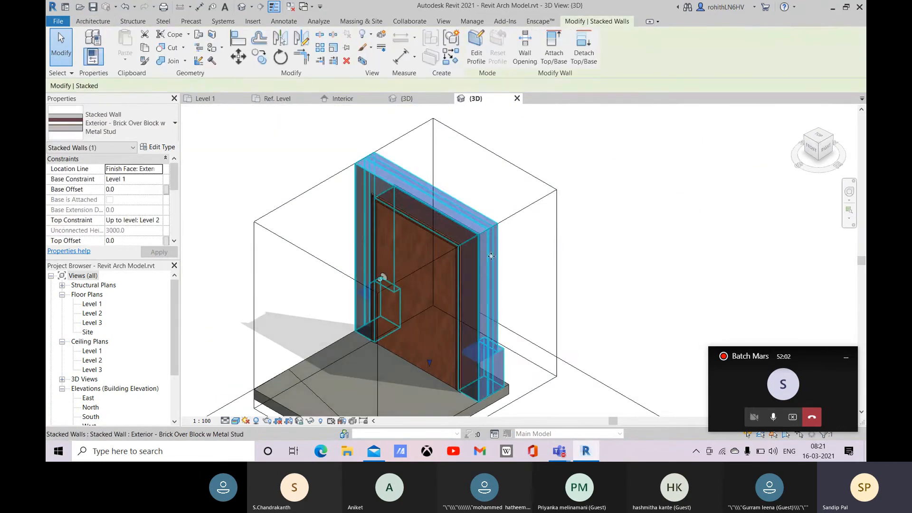
click(138, 139)
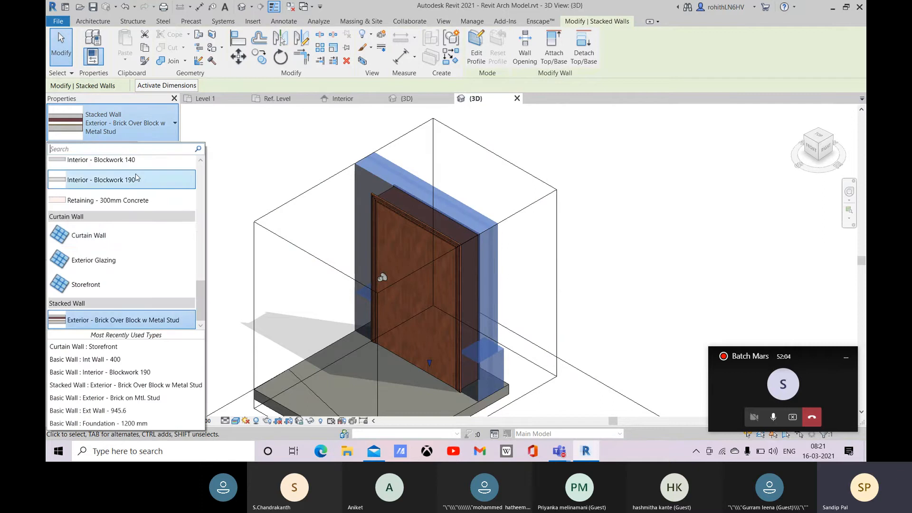
scroll(120, 210, up, 3)
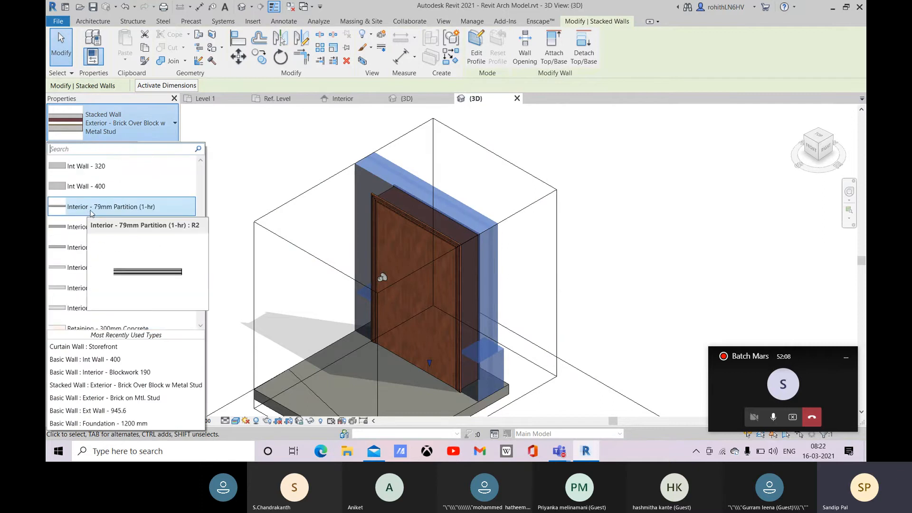
click(100, 209)
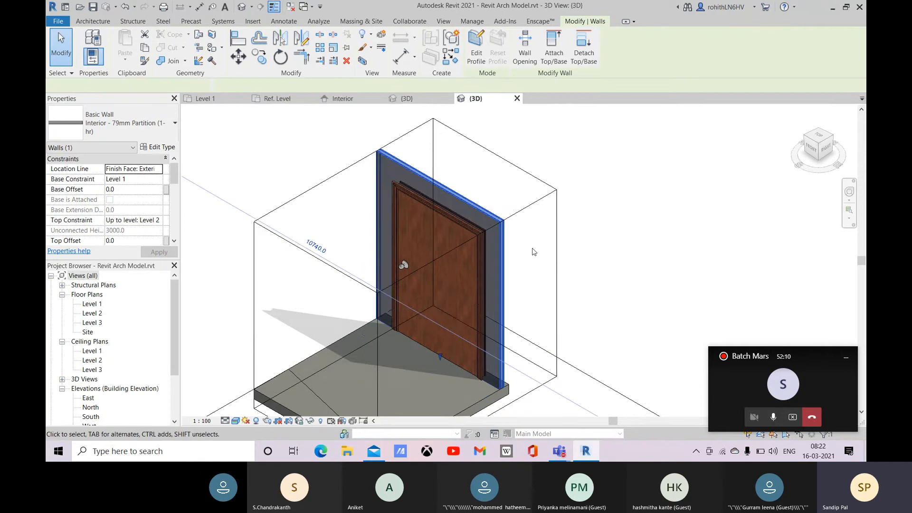
scroll(475, 233, up, 4)
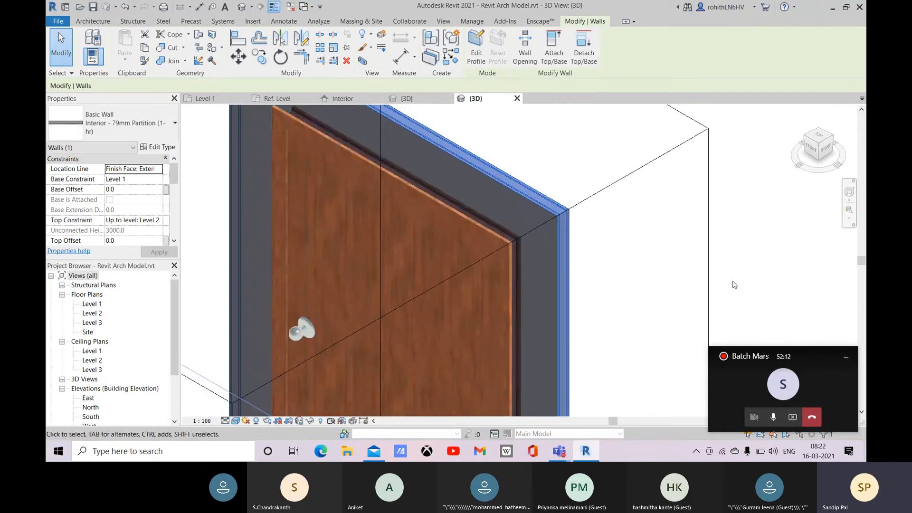
scroll(146, 243, down, 3)
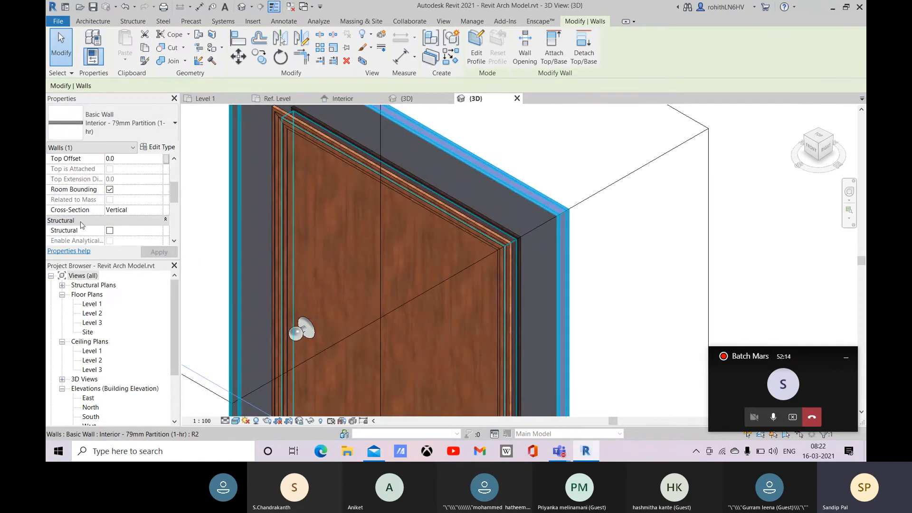
Try the door's host wall as Interior - 135mm Partition (2-hr), and finally set it to Int Wall - 400 and inspect the door's fit
click(128, 130)
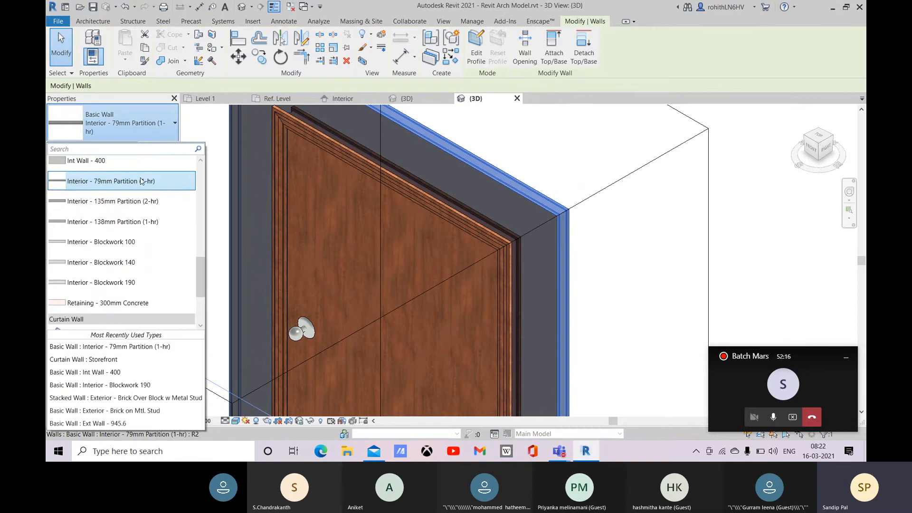
click(126, 205)
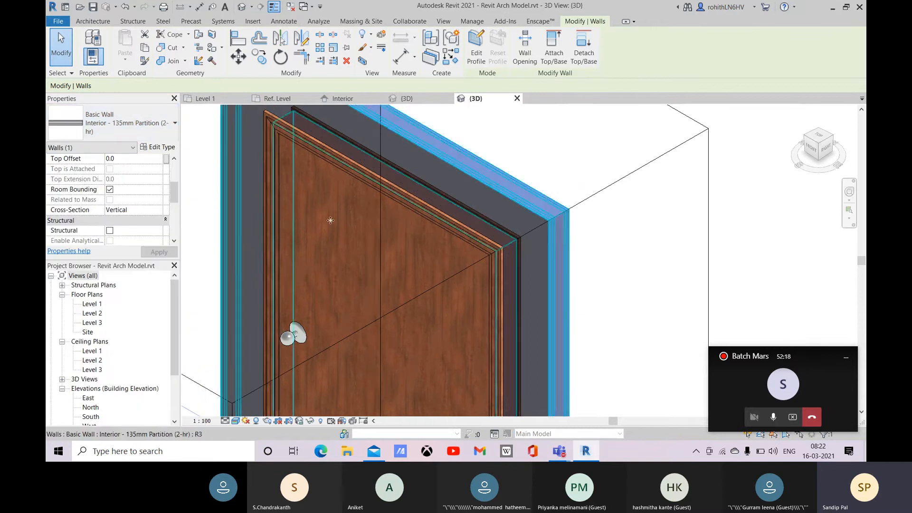
click(126, 125)
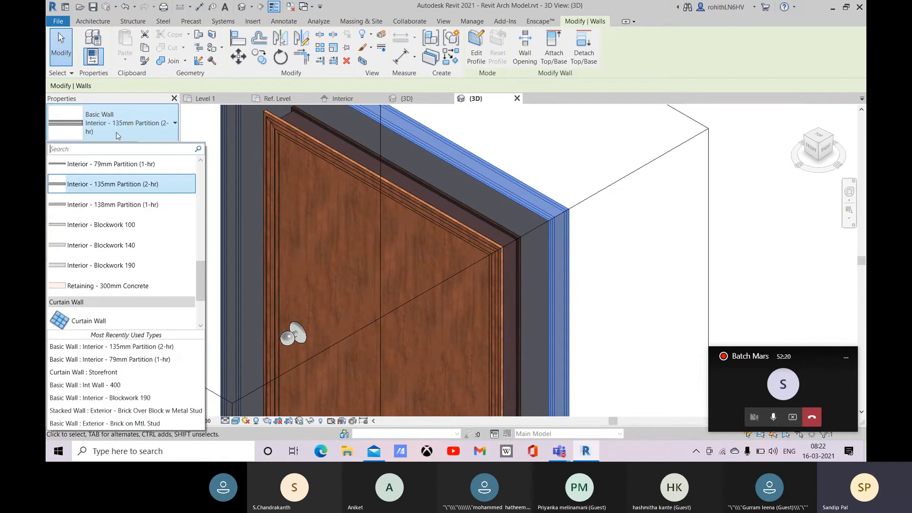
scroll(138, 223, up, 2)
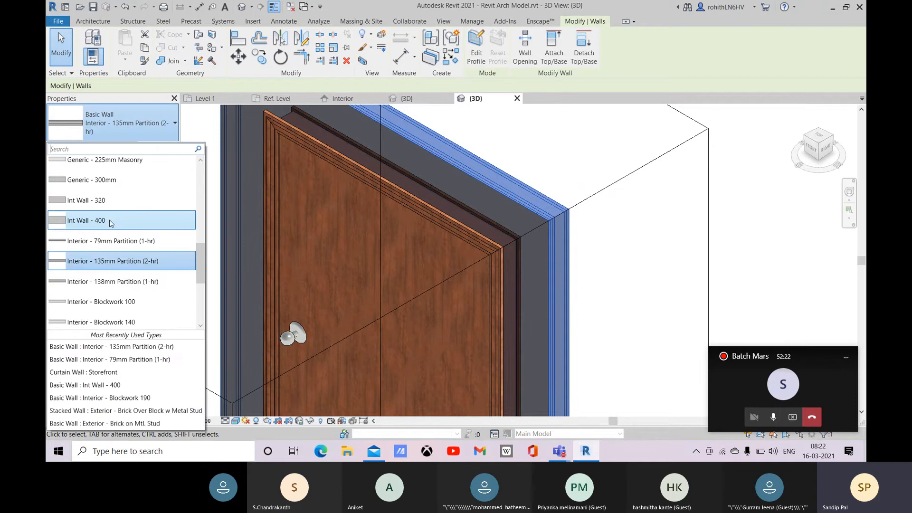
click(634, 220)
scroll(616, 243, down, 4)
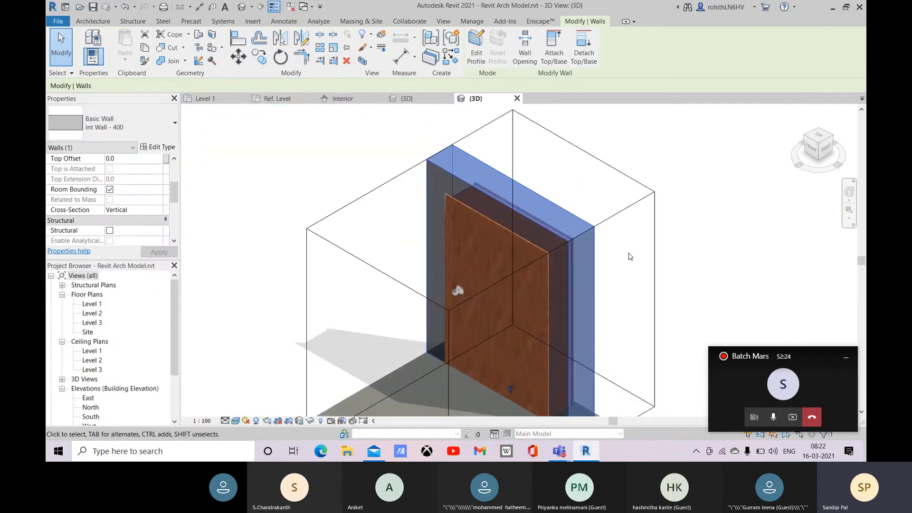
middle_drag(617, 243, 517, 186)
key(Escape)
scroll(333, 221, up, 5)
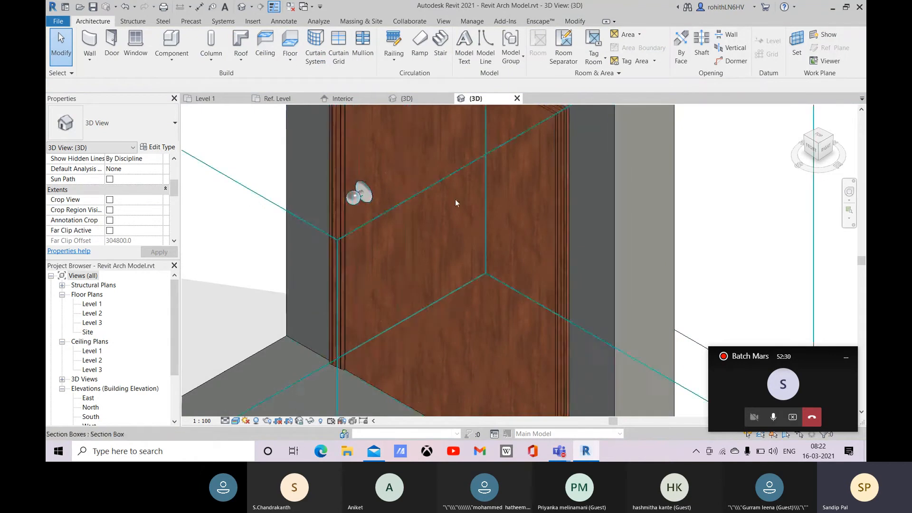
scroll(473, 250, down, 2)
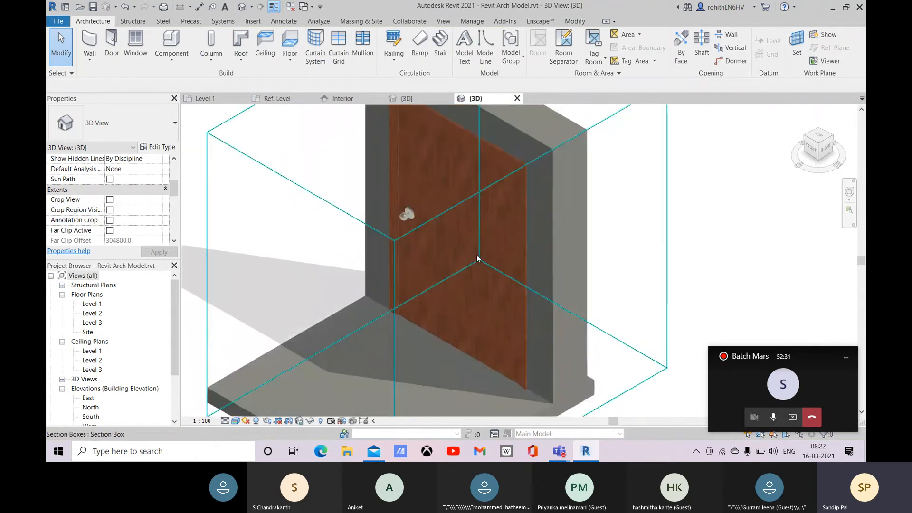
Flip the placed door's orientation in the wall twice and check the door from the other side of the wall
click(494, 215)
key(space)
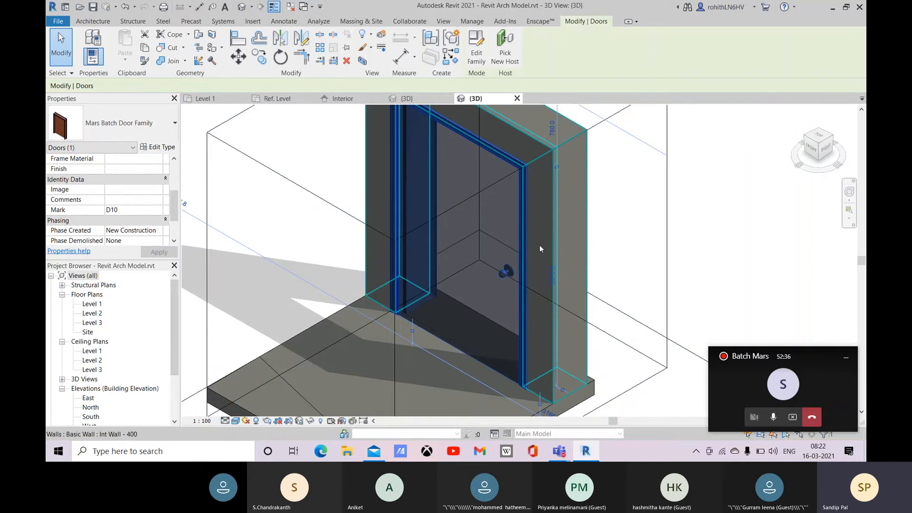
key(space)
scroll(608, 240, down, 1)
shift+middle_drag(610, 243, 527, 241)
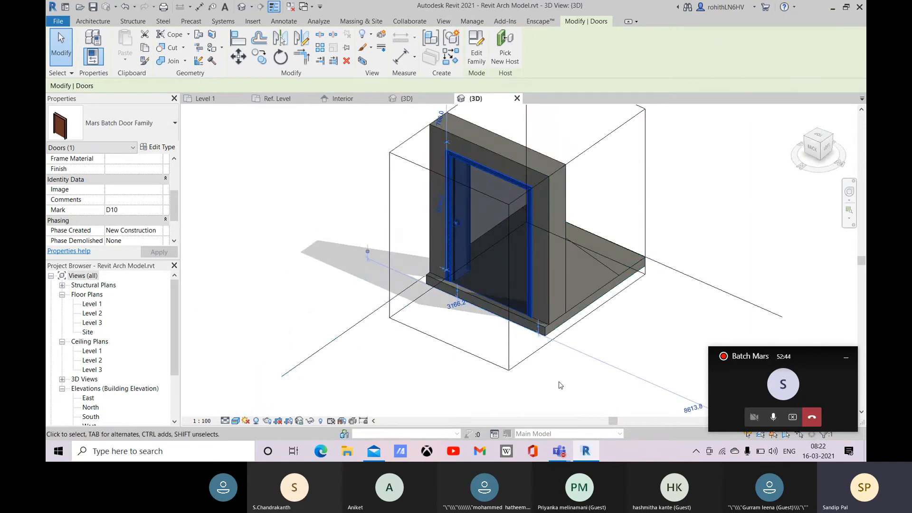
click(565, 395)
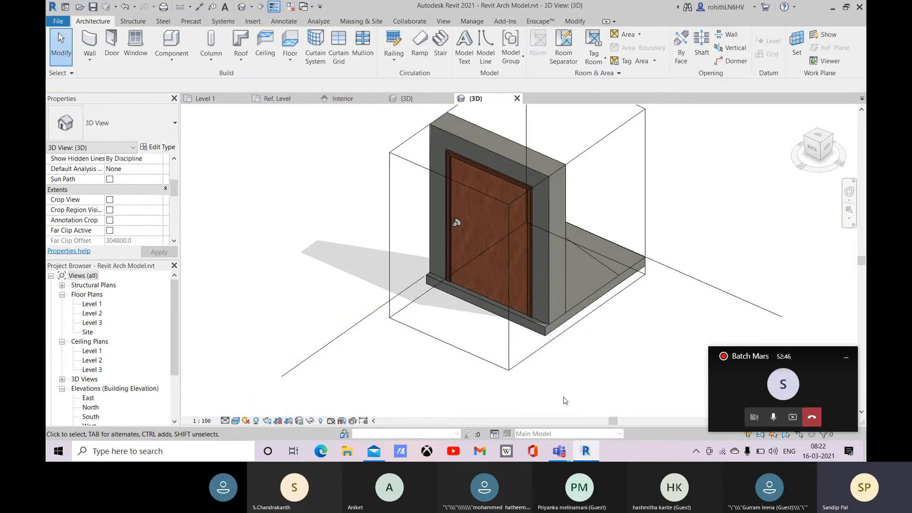
scroll(490, 232, up, 2)
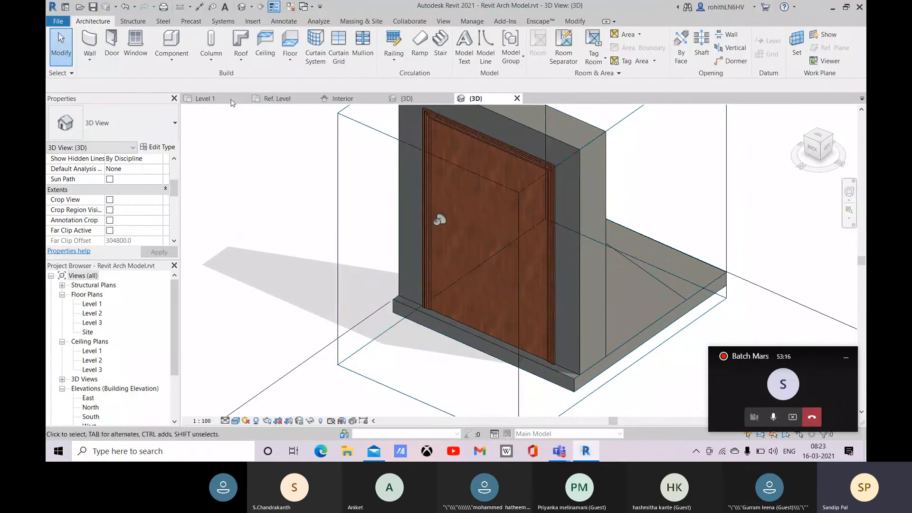
Open the Level 1 floor plan and bring the whole building layout into view
click(205, 99)
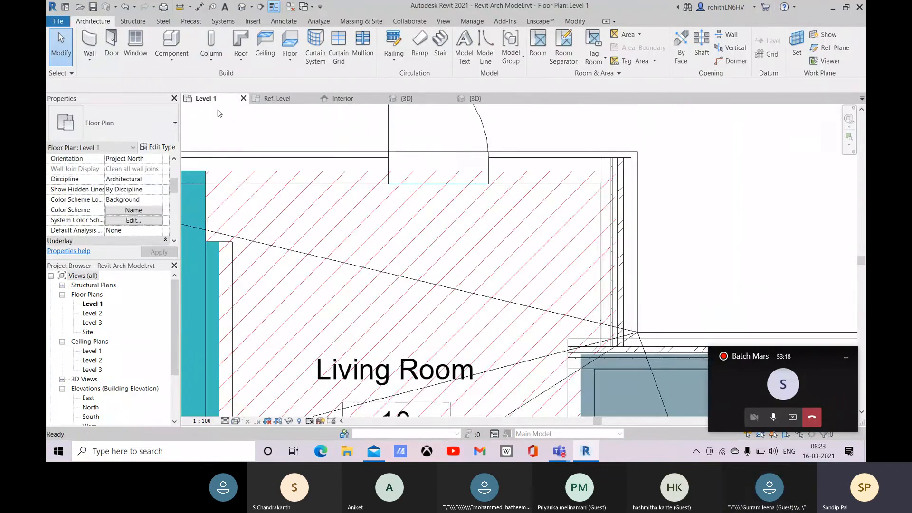
scroll(385, 239, down, 5)
middle_drag(385, 238, 379, 197)
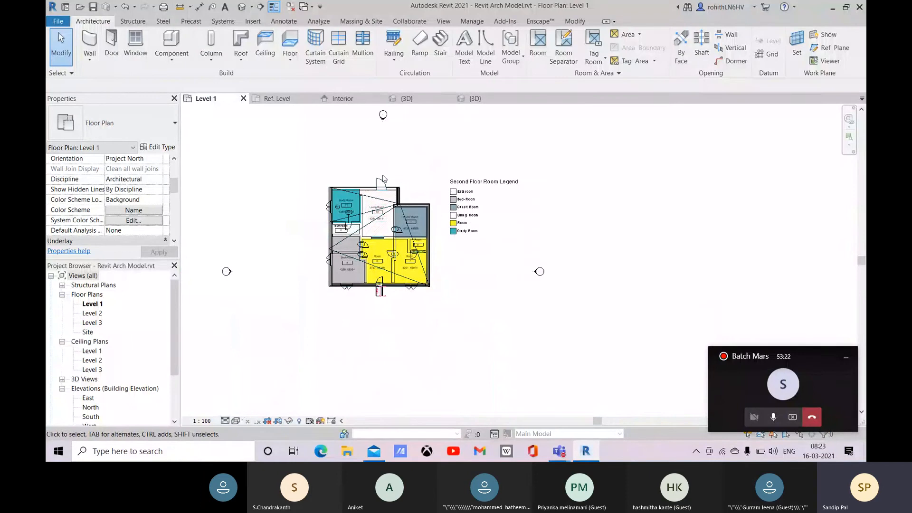
Place an aligned dimension between the outer side walls spanning the Study Room and Living Room, with its line outside the door wall
click(284, 22)
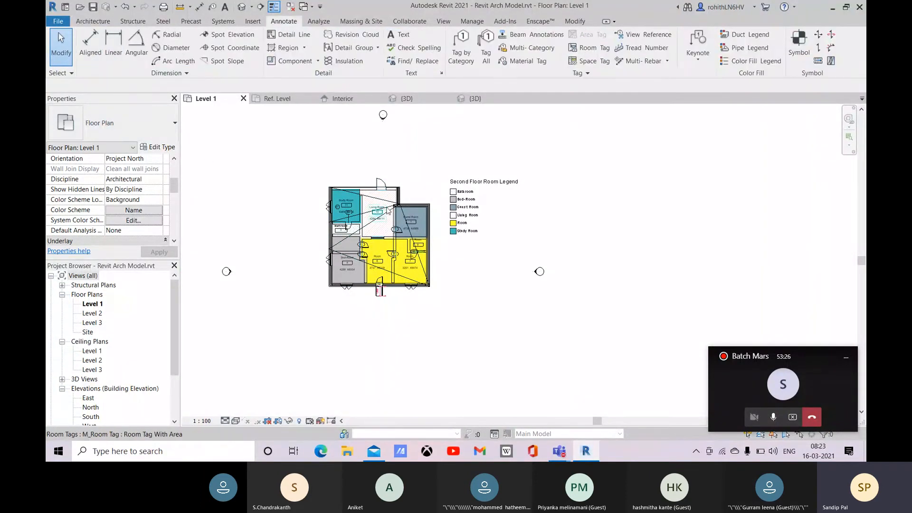
scroll(342, 201, up, 2)
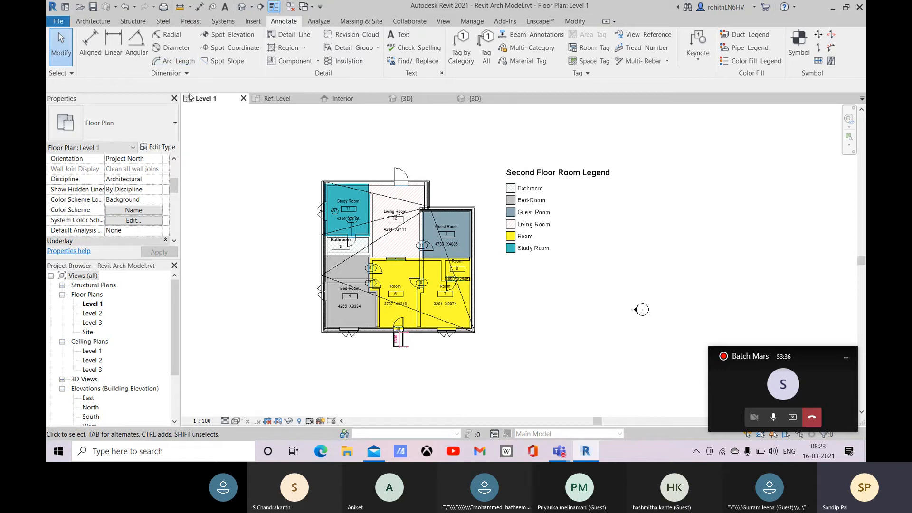
click(97, 61)
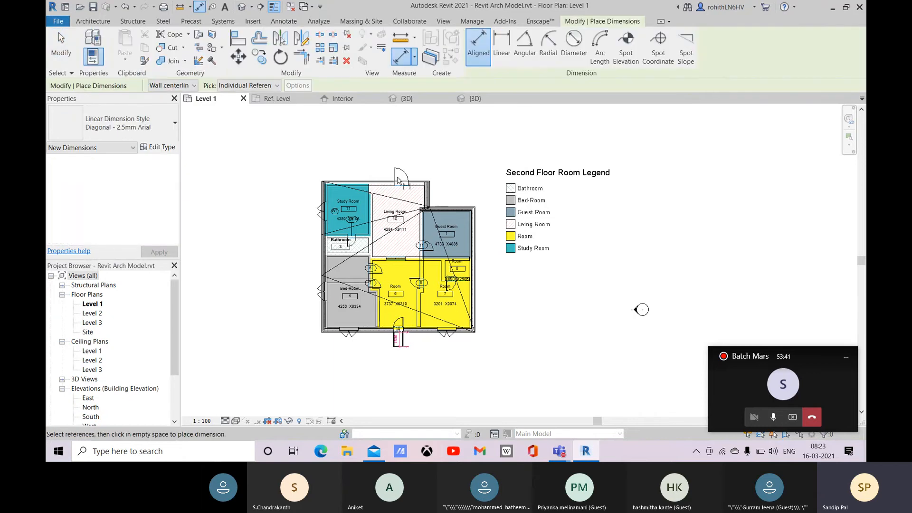
scroll(398, 179, up, 2)
middle_drag(266, 207, 272, 173)
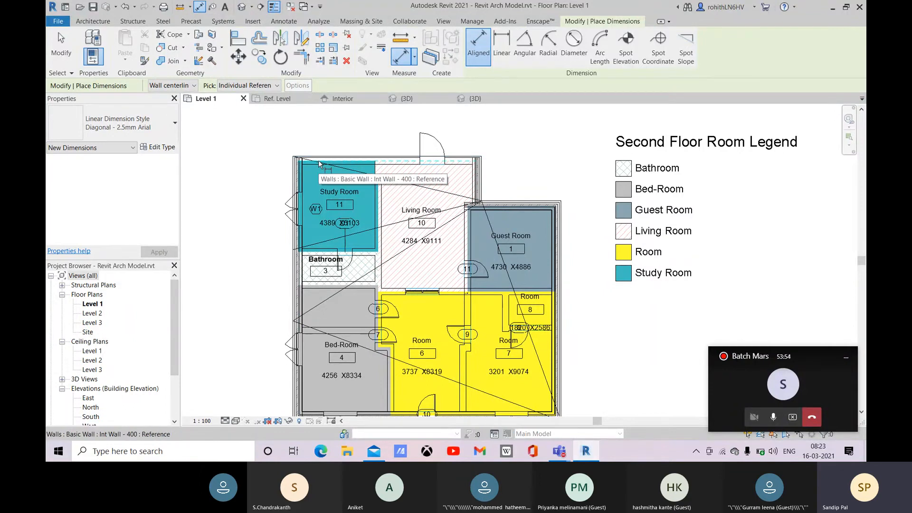
scroll(296, 172, up, 4)
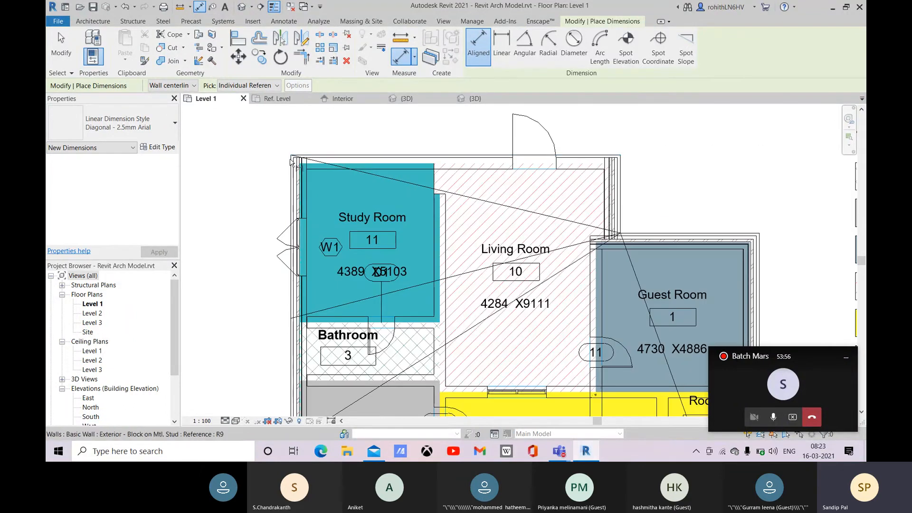
click(295, 172)
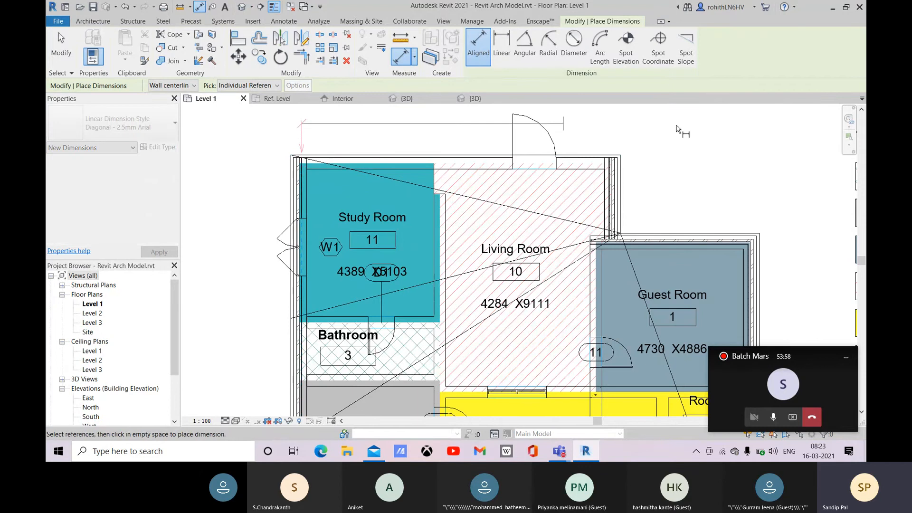
click(616, 169)
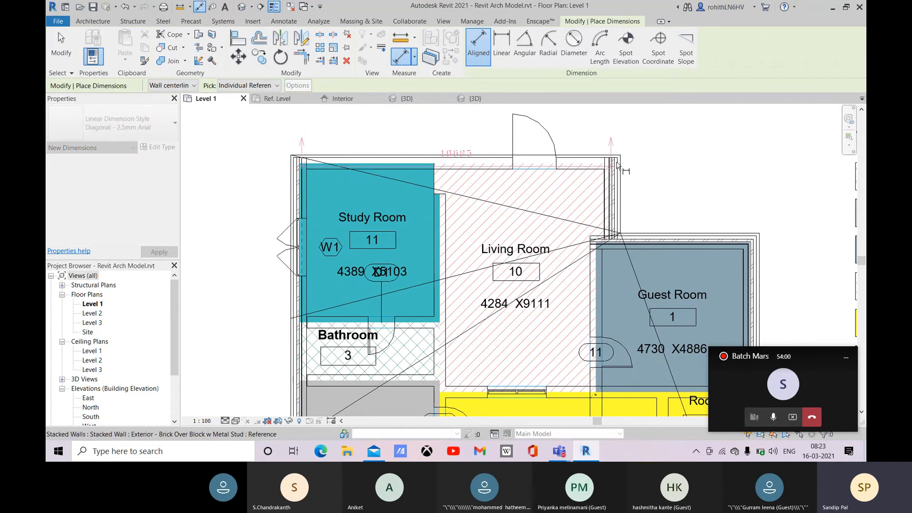
middle_drag(630, 142, 582, 236)
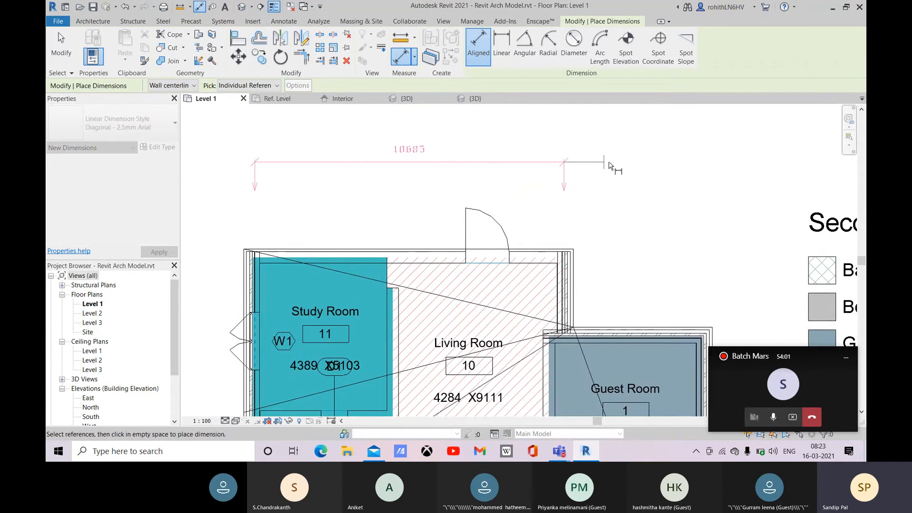
click(661, 153)
right_click(656, 147)
click(665, 151)
right_click(643, 148)
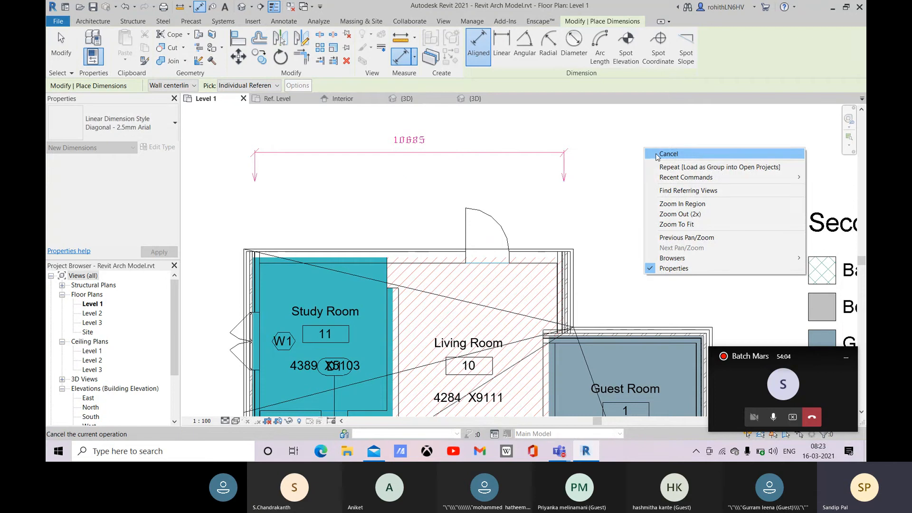
click(656, 151)
Change the dimension above the Study Room and Living Room to the Diagonal - 2.5mm Arial - Line Leader - Text Above style
click(289, 153)
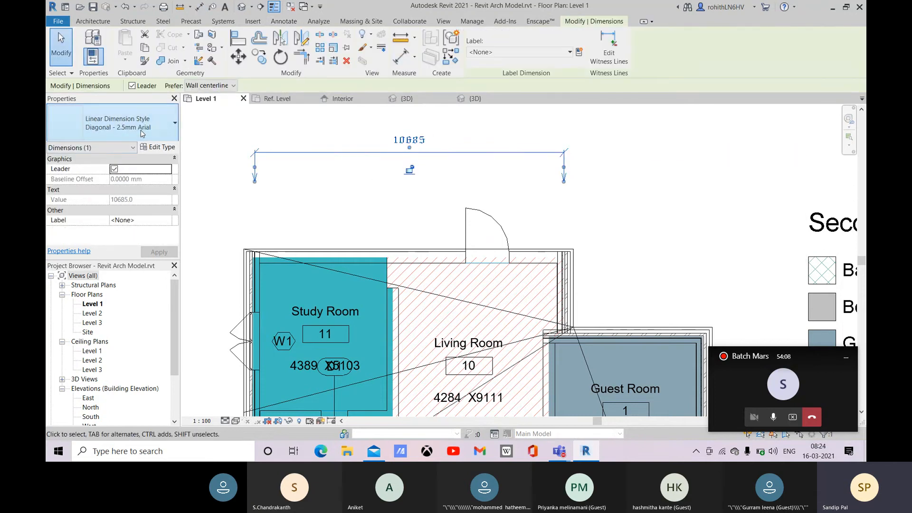
click(138, 129)
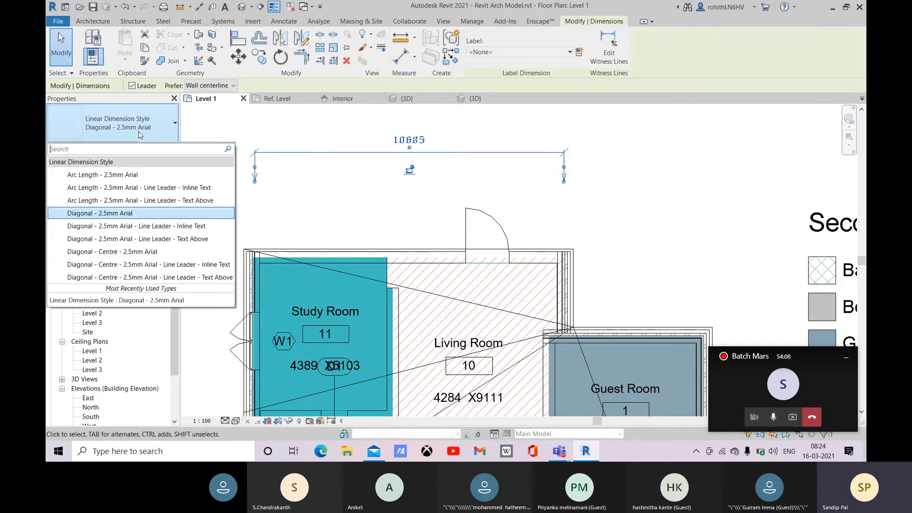
click(92, 239)
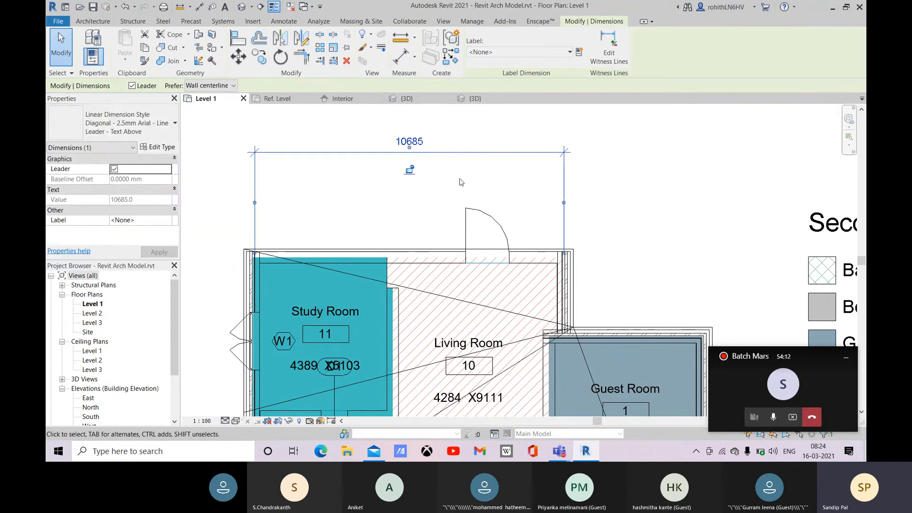
click(668, 181)
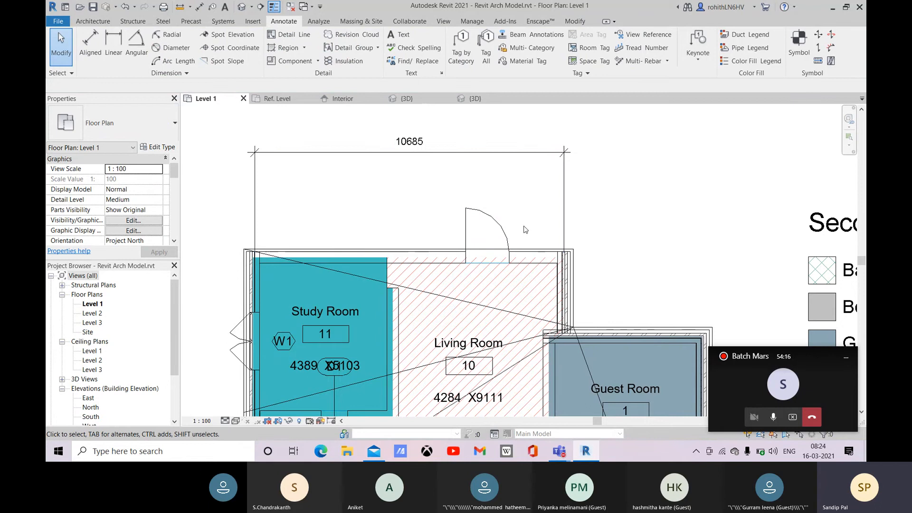
Select the Int Wall - 400 between Rooms 6 and 7 and make the temporary dimension across Room 6 permanent
scroll(524, 230, down, 4)
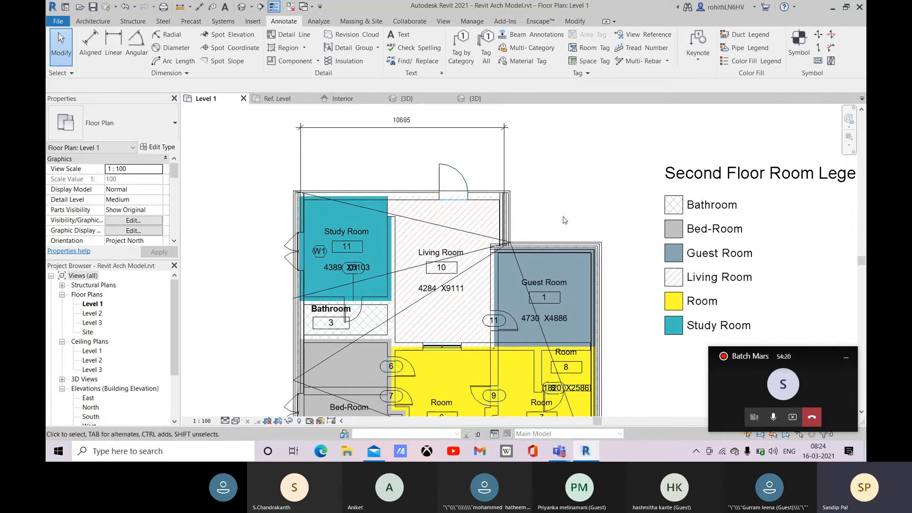
click(582, 247)
scroll(451, 190, down, 3)
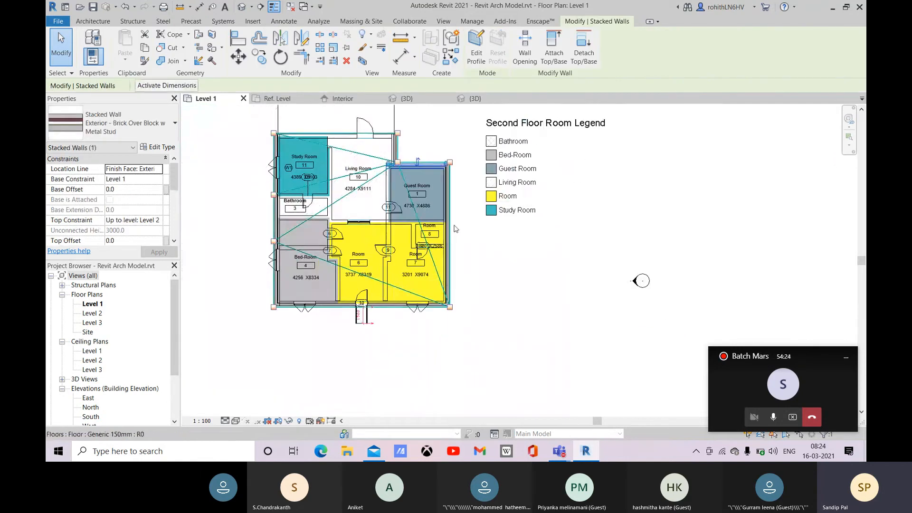
click(453, 229)
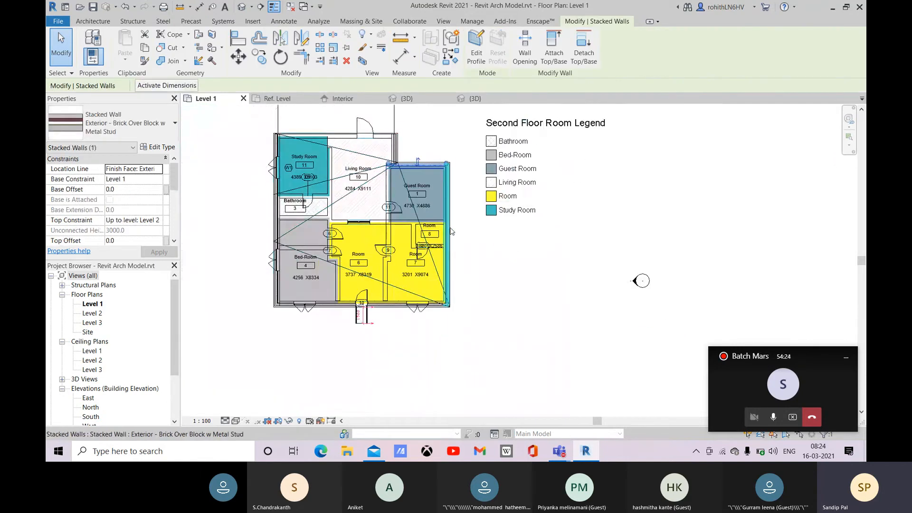
click(385, 290)
scroll(389, 322, up, 4)
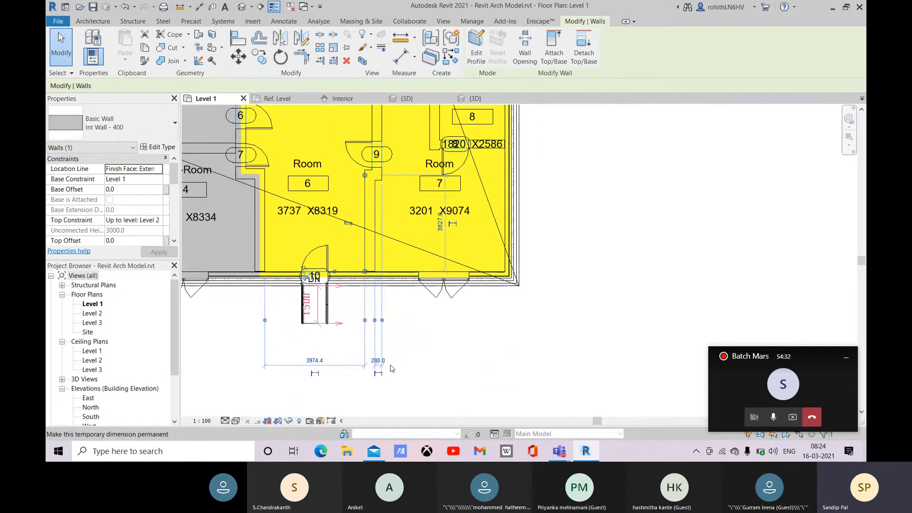
middle_drag(404, 389, 419, 327)
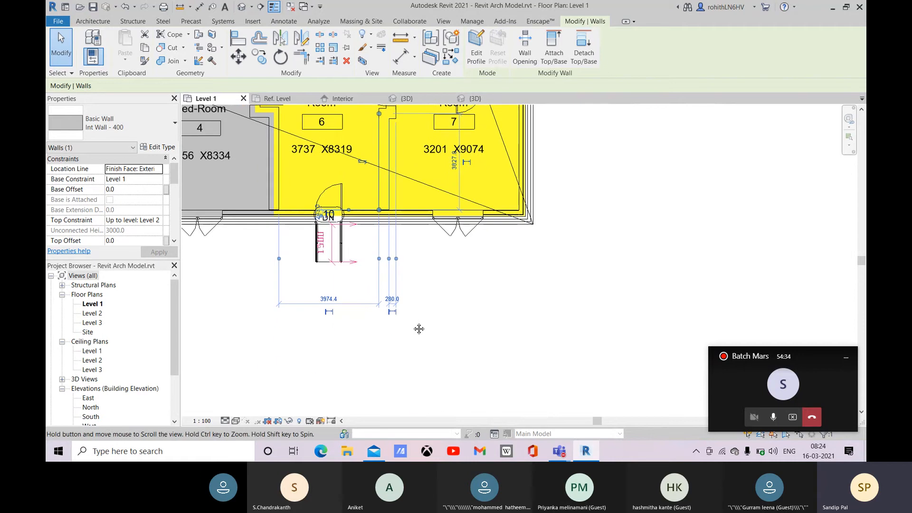
scroll(336, 322, up, 4)
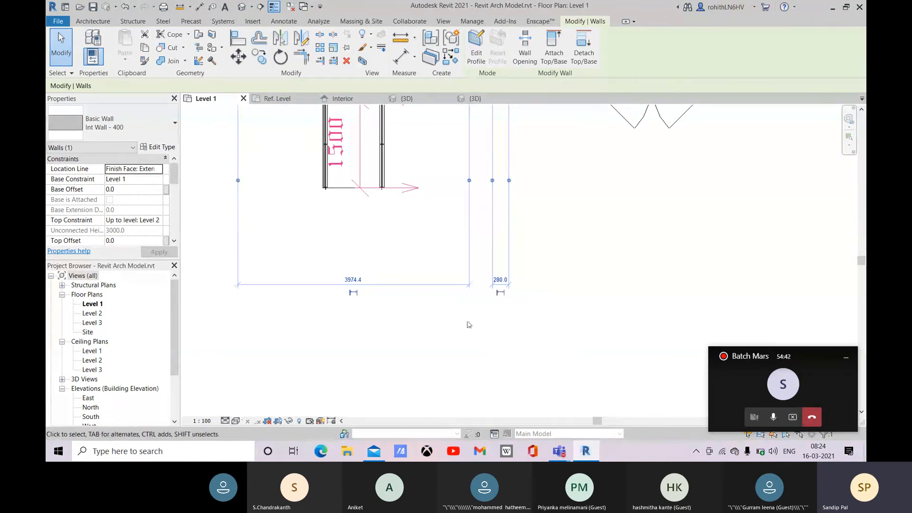
click(353, 292)
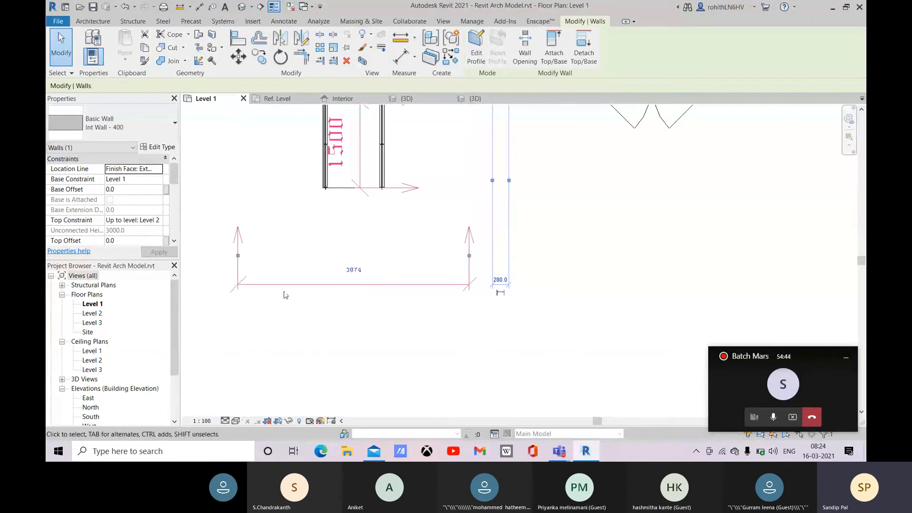
click(337, 320)
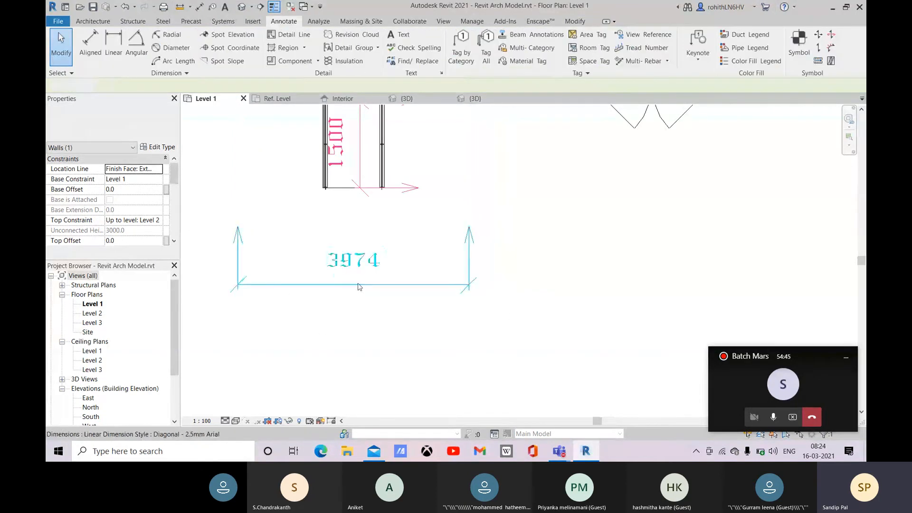
Change the dimension across Room 6 to the Diagonal - 2.5mm Arial - Line Leader - Inline Text style
click(328, 285)
click(122, 138)
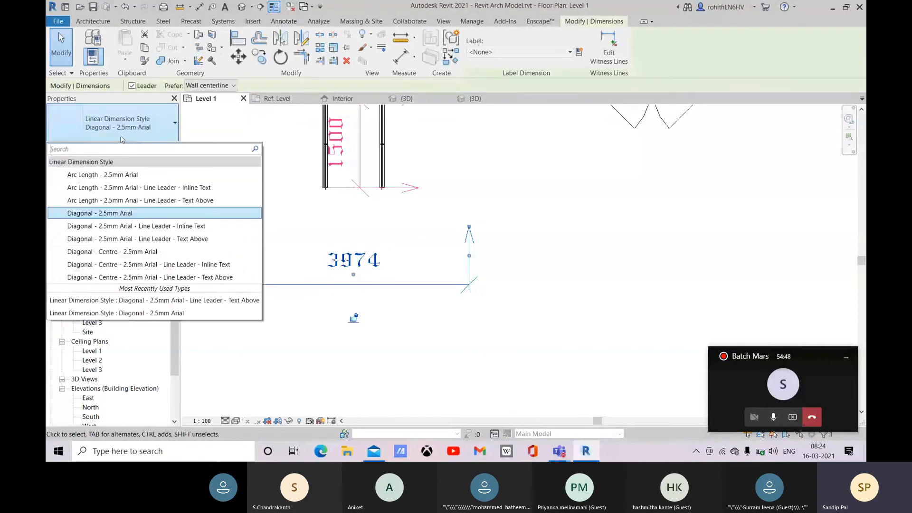
click(116, 227)
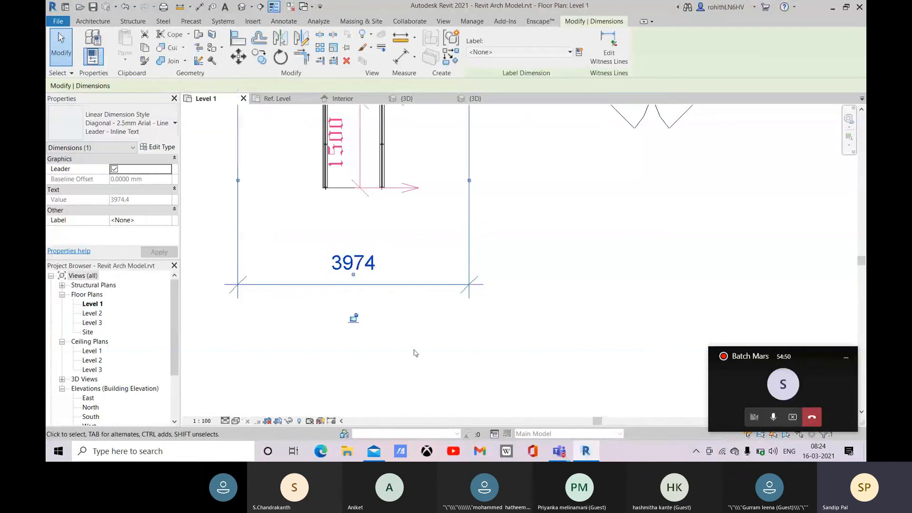
click(443, 348)
scroll(442, 347, down, 3)
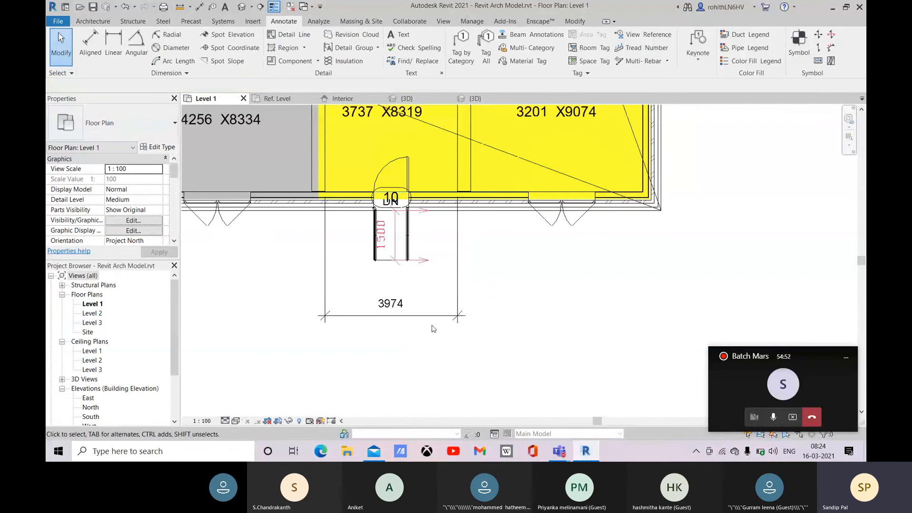
click(434, 317)
click(455, 352)
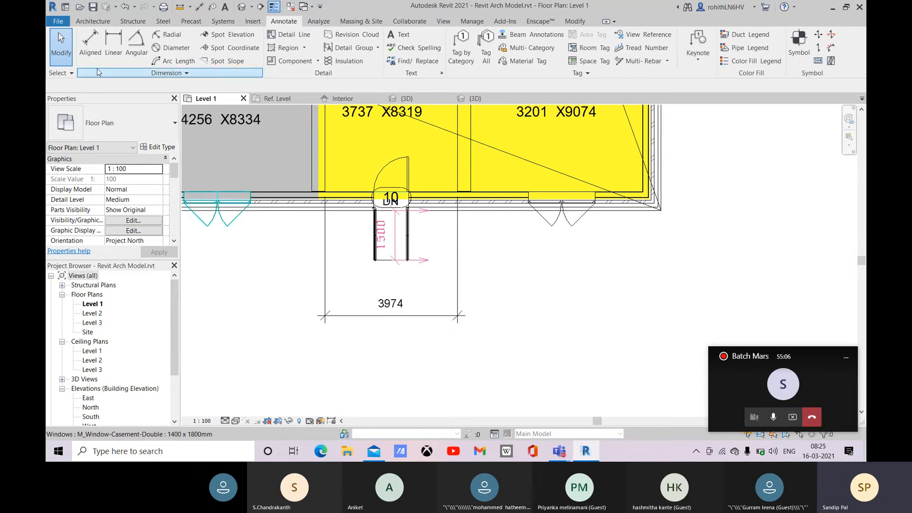
Place a linear dimension between the two outer building corners on the entrance side, with its line beyond the Room 6 dimension
scroll(501, 262, down, 1)
scroll(290, 240, down, 2)
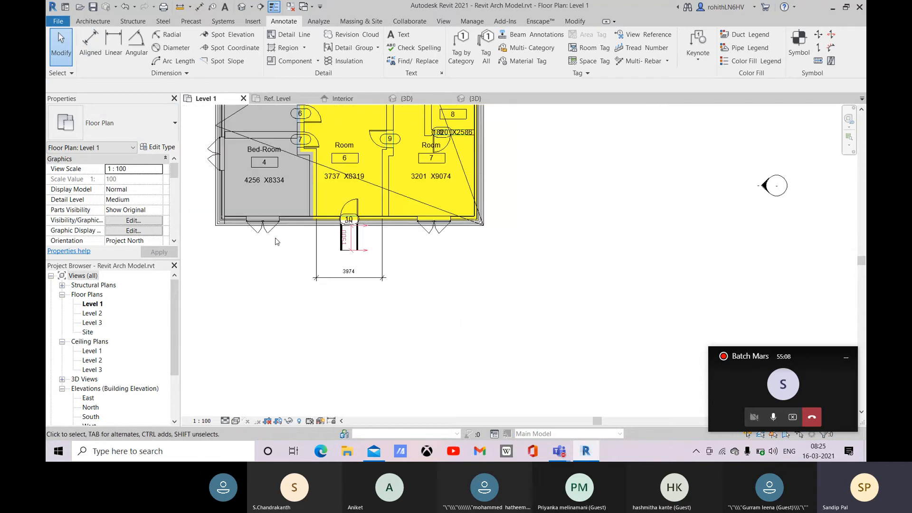
key(d)
key(l)
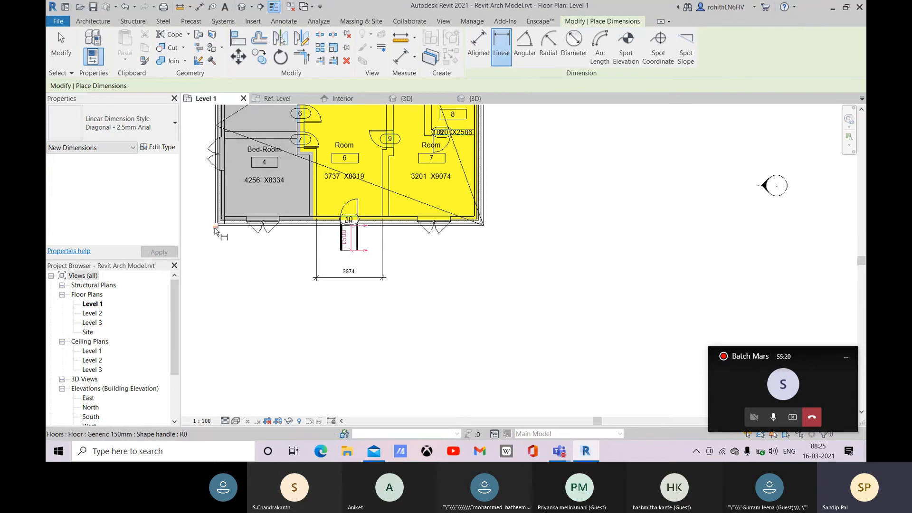
click(217, 226)
click(483, 226)
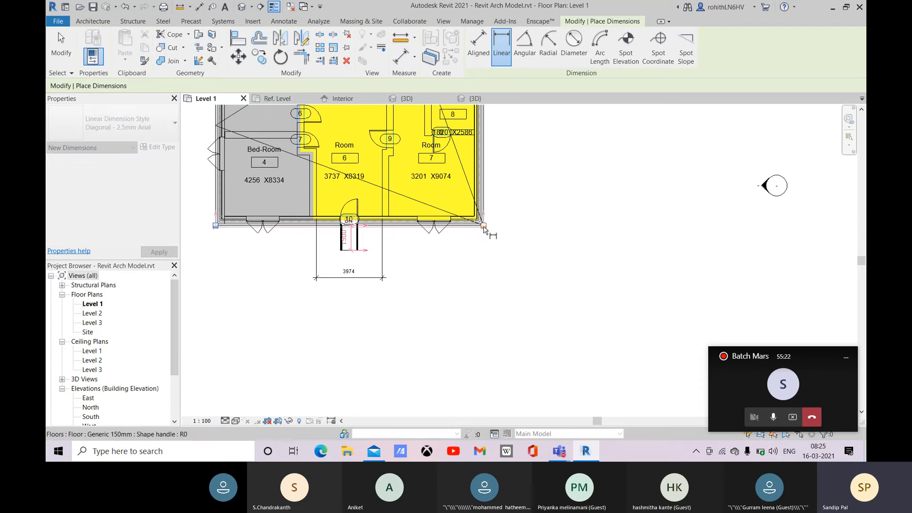
click(546, 315)
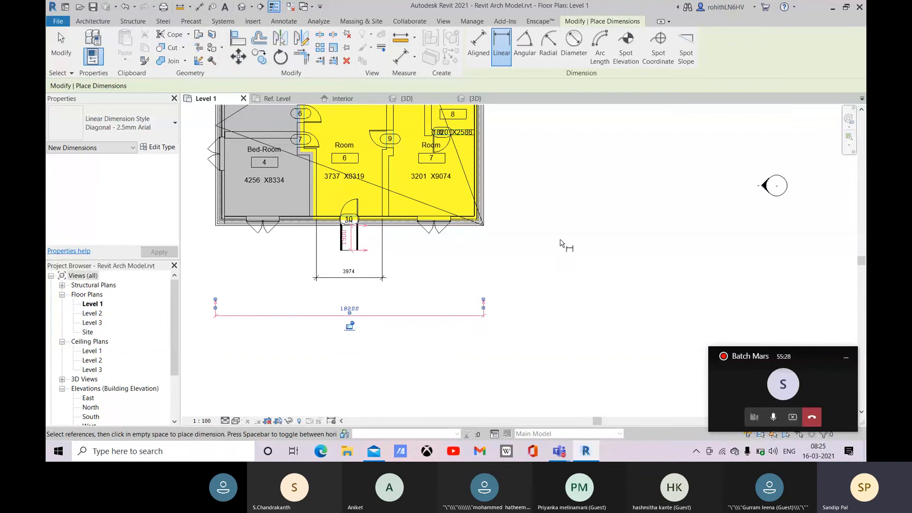
click(217, 228)
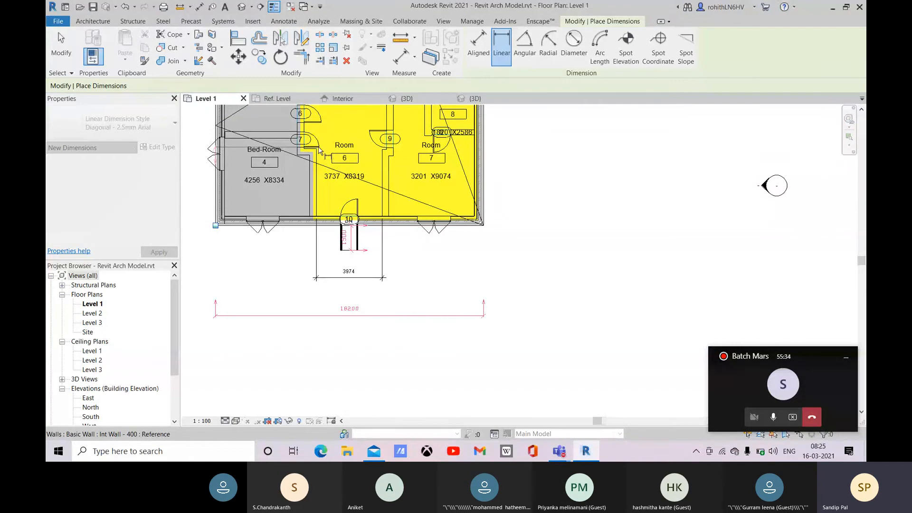
scroll(317, 153, up, 3)
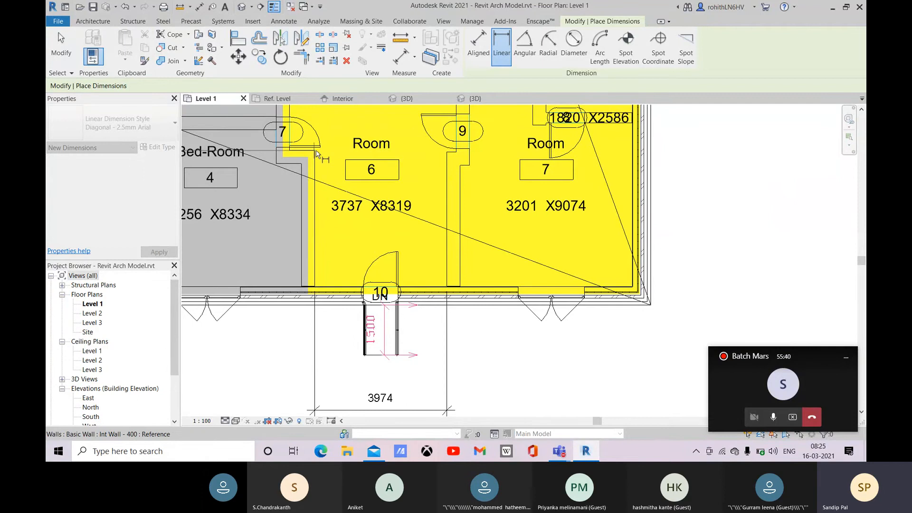
click(317, 152)
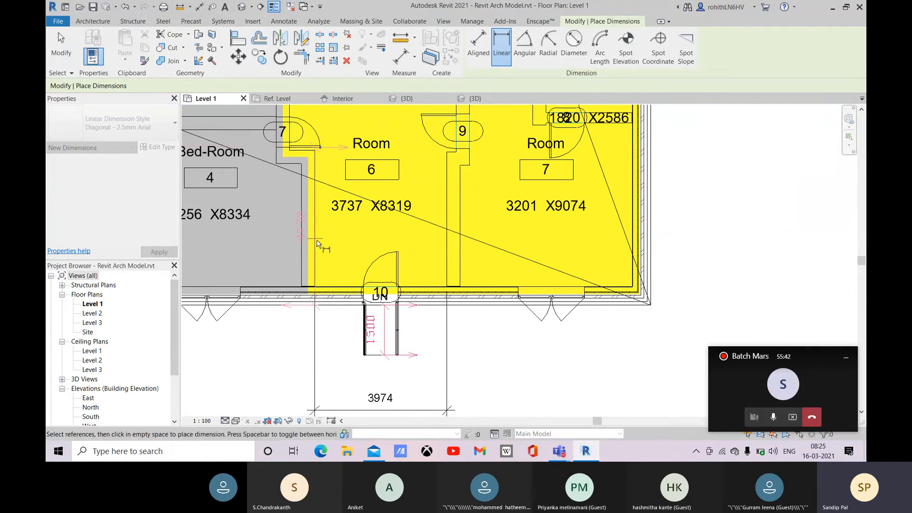
scroll(317, 245, down, 5)
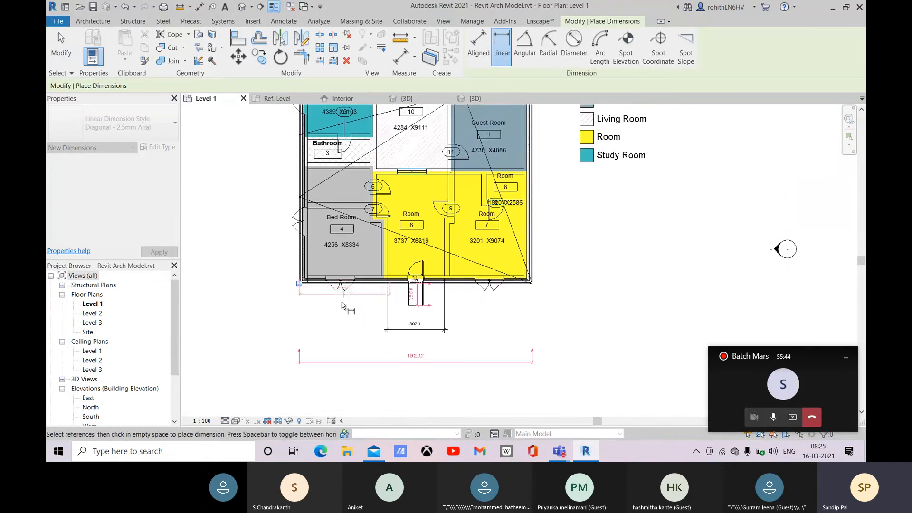
scroll(363, 318, up, 3)
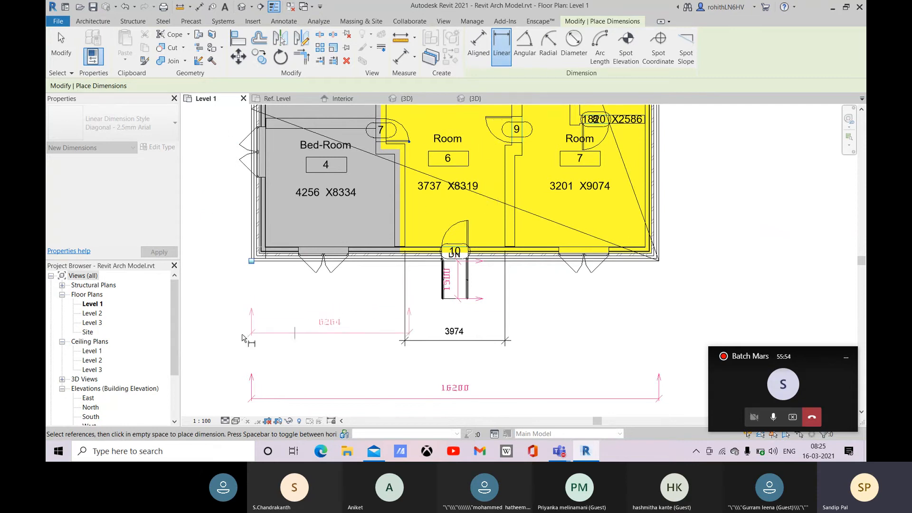
right_click(224, 269)
click(238, 274)
scroll(265, 289, down, 2)
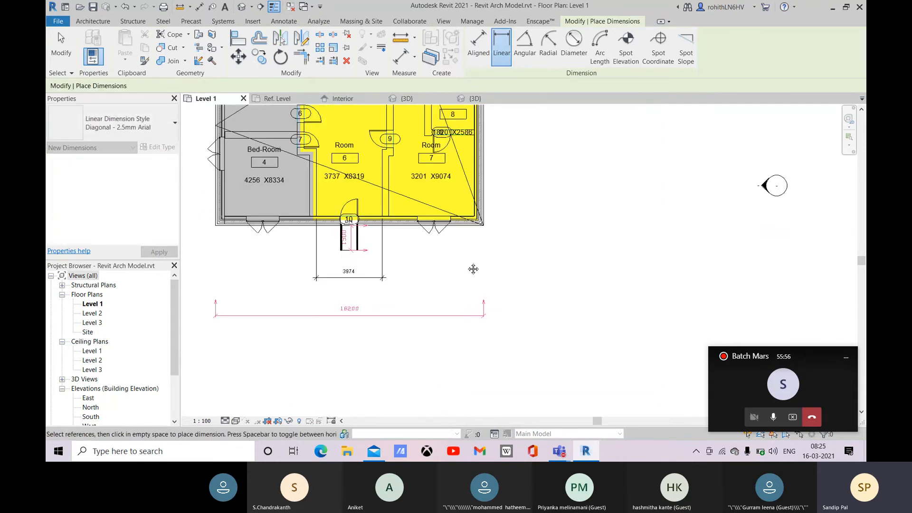
Place an angular dimension at the outside corner between the Living Room side edge and the Guest Room edge
middle_drag(472, 269, 478, 290)
middle_drag(530, 198, 565, 257)
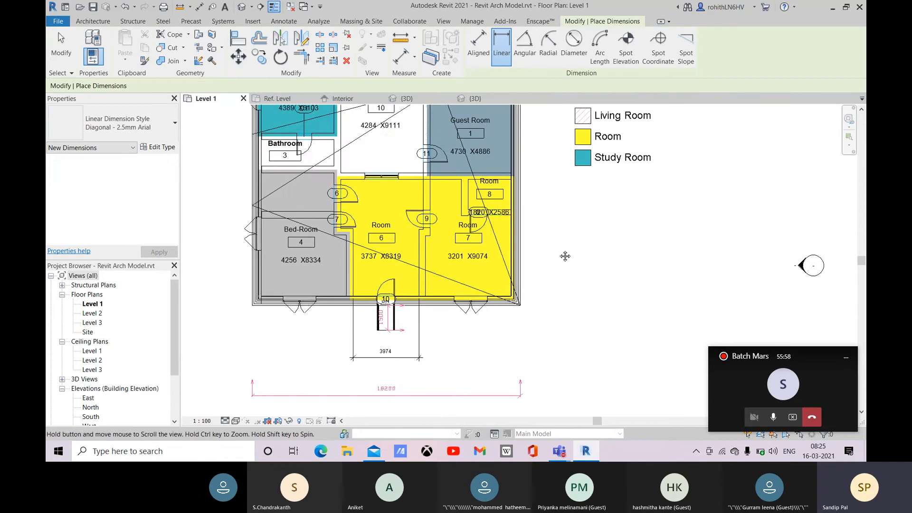
click(525, 48)
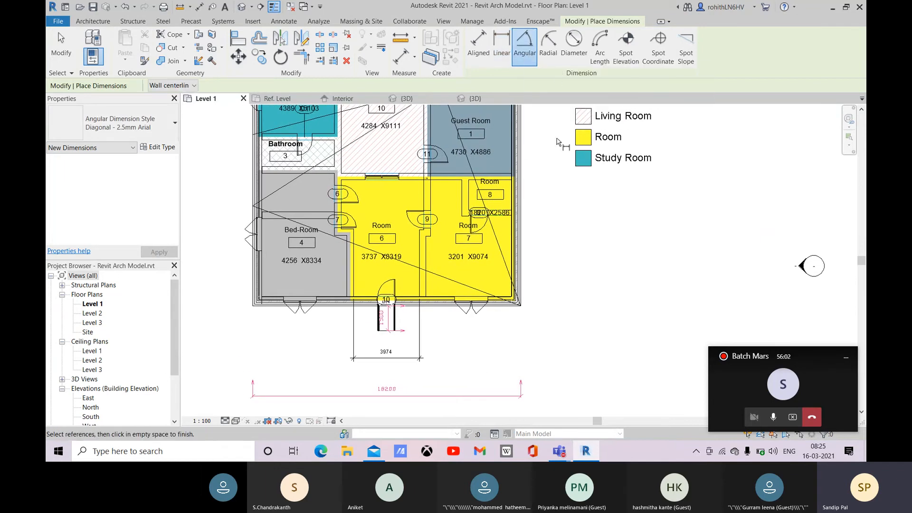
scroll(392, 189, down, 2)
scroll(441, 196, up, 5)
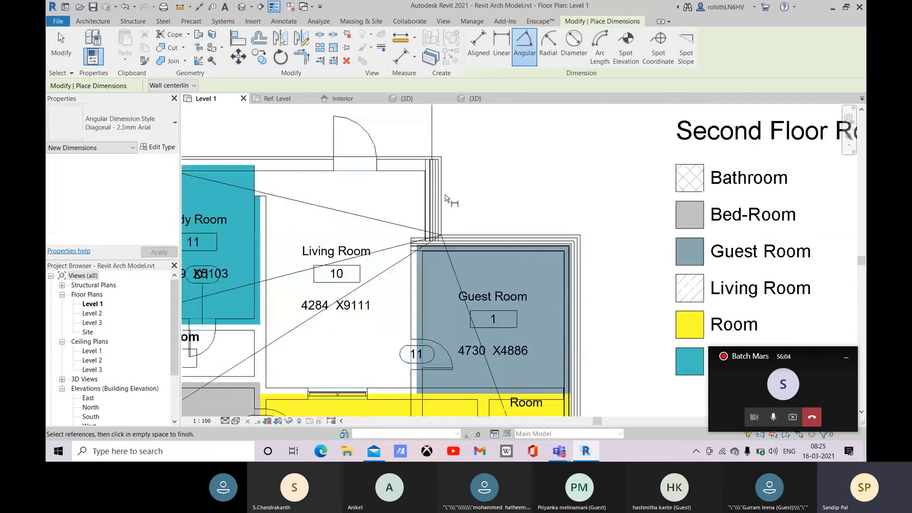
click(441, 200)
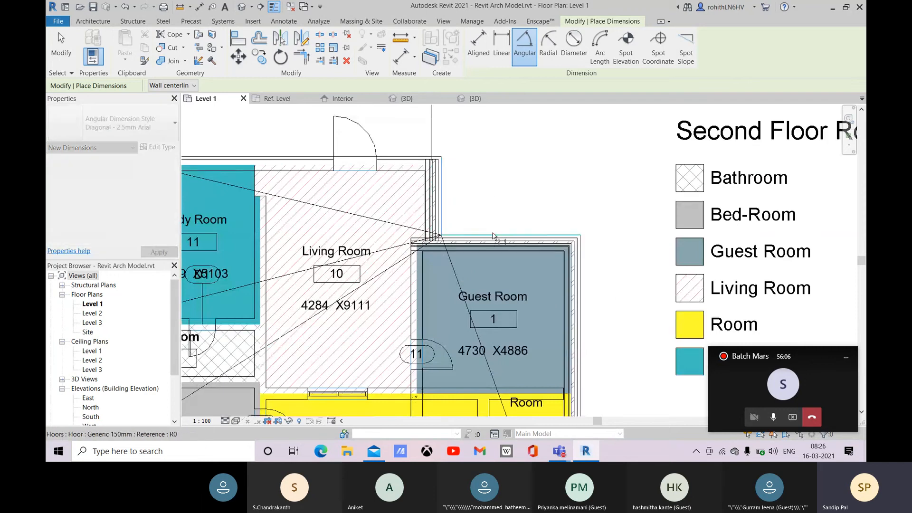
click(494, 239)
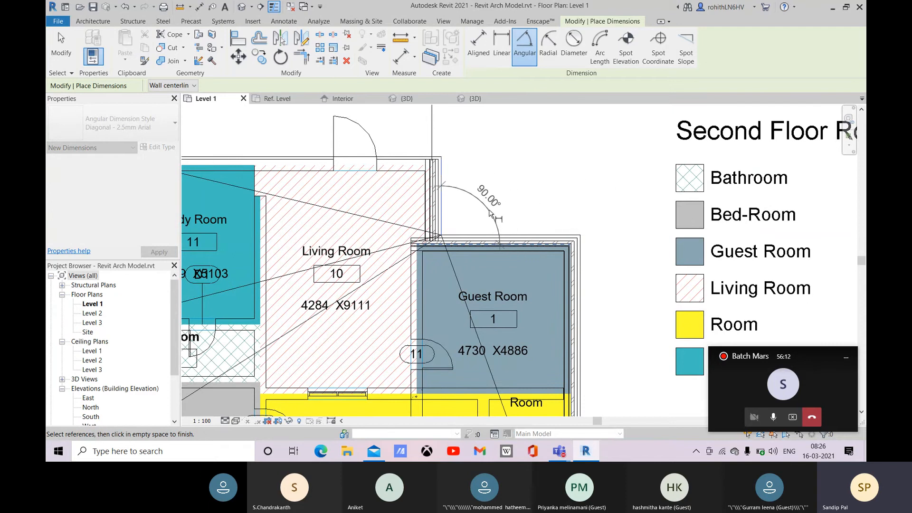
click(490, 213)
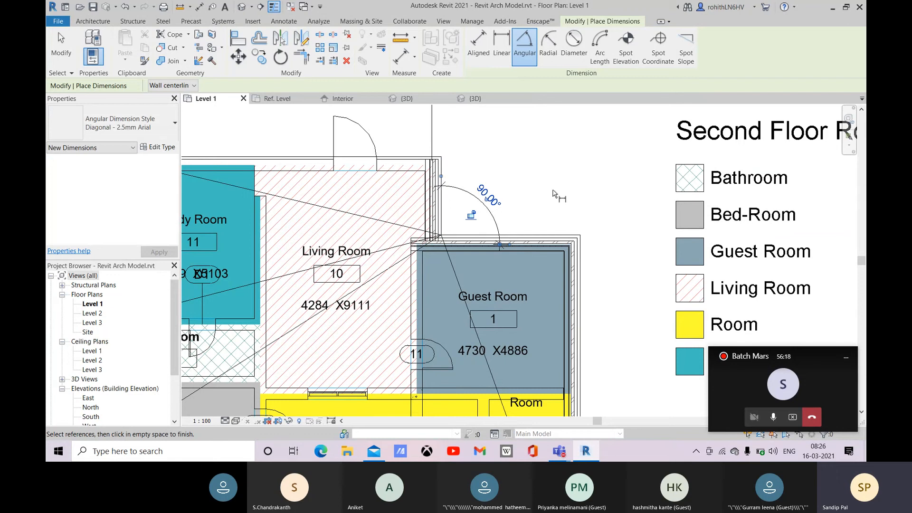
key(Escape)
key(Escape)
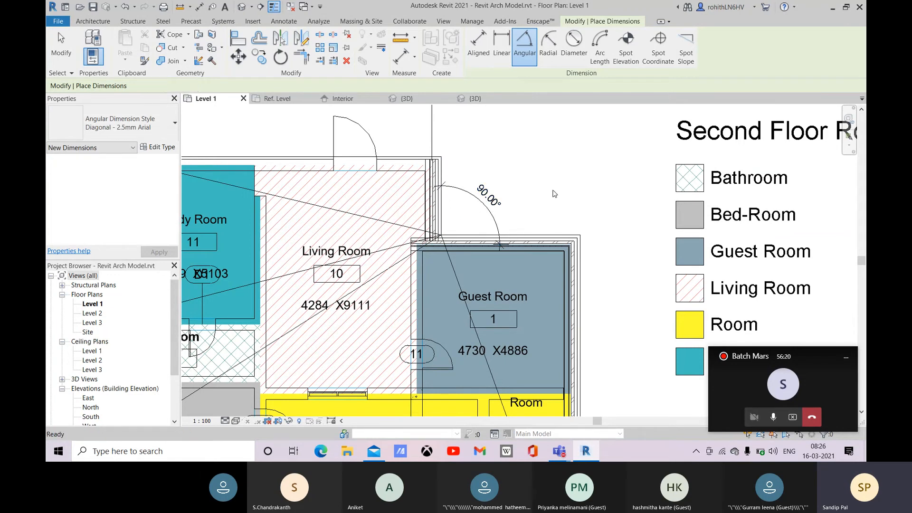
Draw a circular wall of type Curtain Wall with a 4000 mm radius in the empty area beside the building, below the room legend
scroll(547, 233, down, 5)
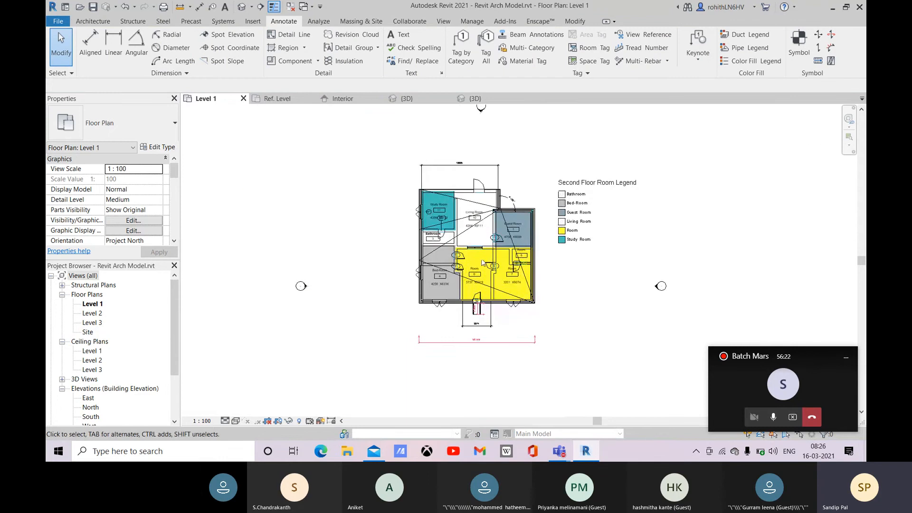
click(93, 20)
click(100, 40)
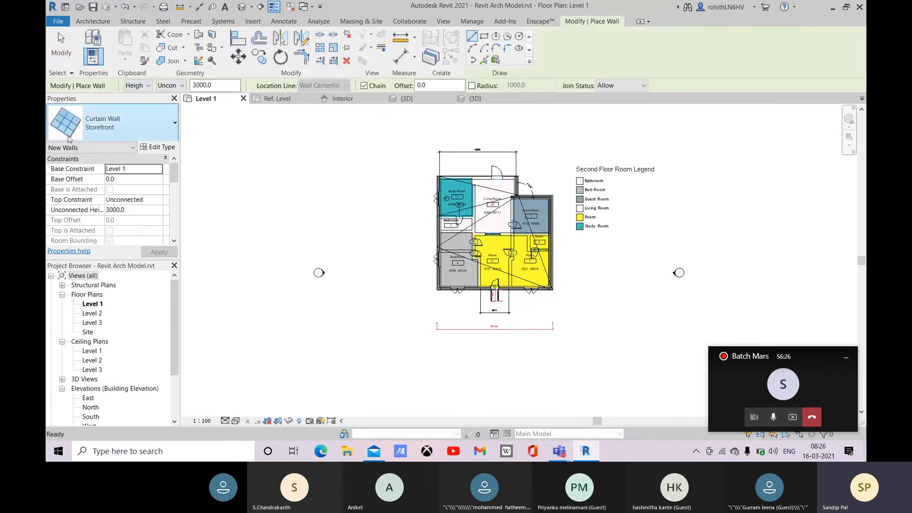
click(136, 122)
click(118, 237)
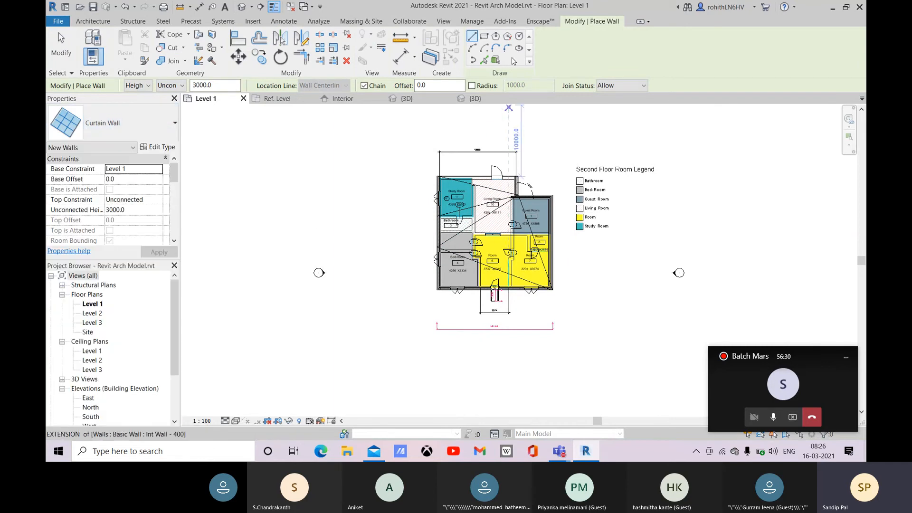
click(519, 36)
mouse_move(504, 205)
middle_down()
mouse_move(437, 212)
mouse_move(315, 244)
middle_up()
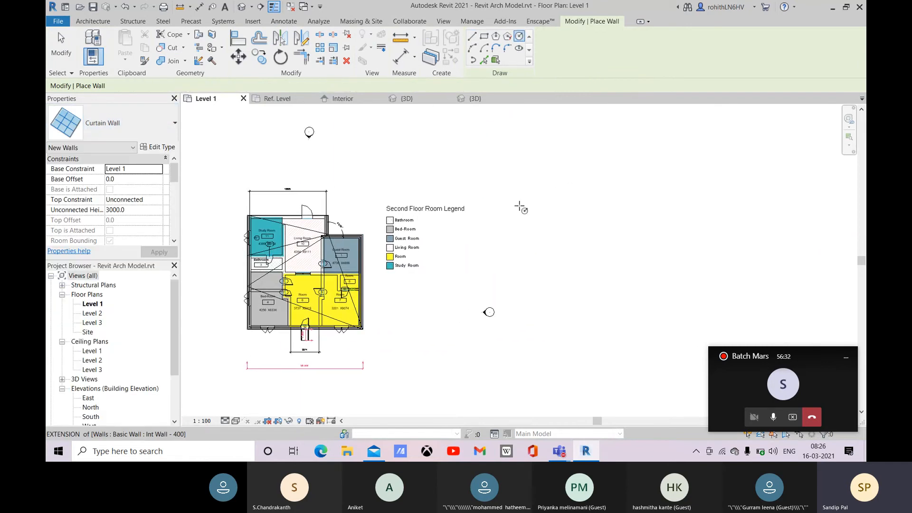
click(412, 328)
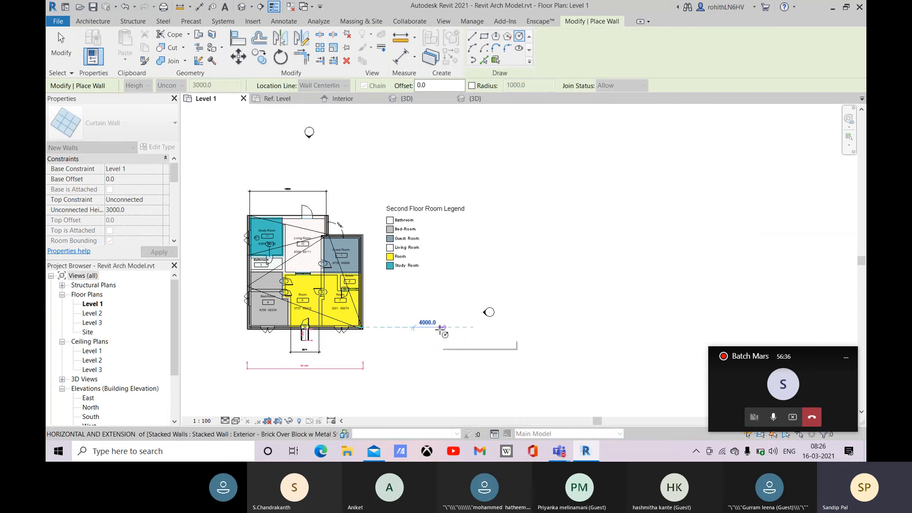
click(442, 328)
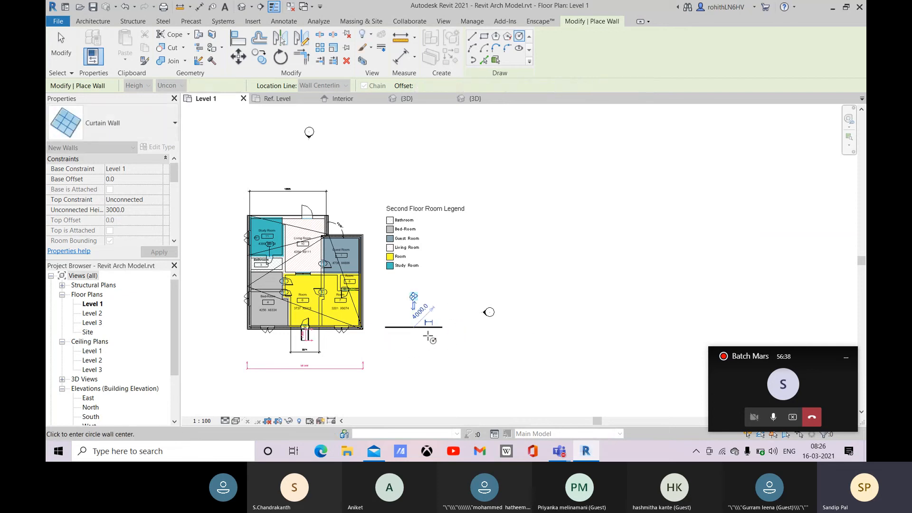
scroll(418, 327, up, 5)
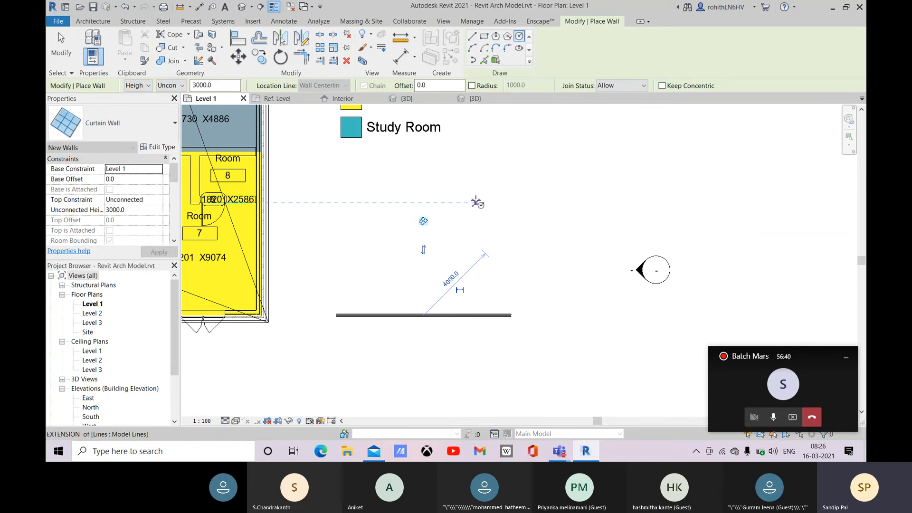
right_click(475, 199)
click(483, 203)
right_click(478, 207)
click(484, 211)
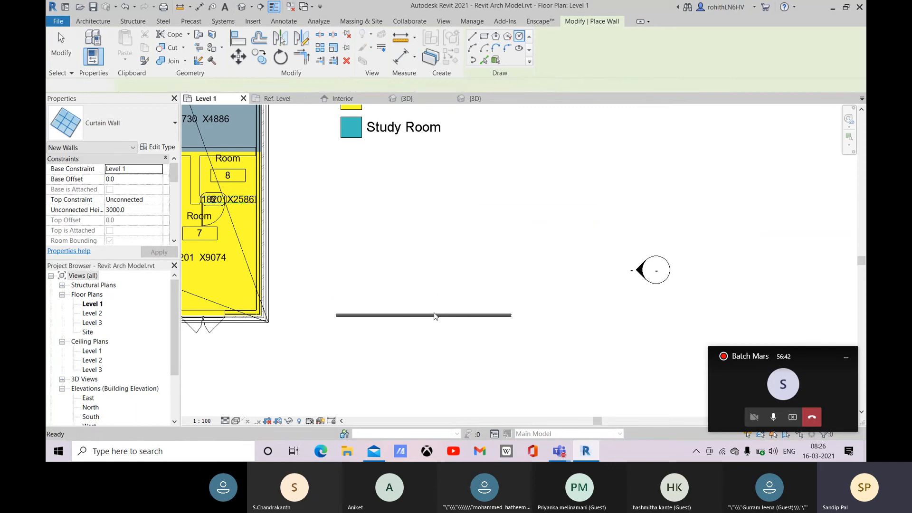
Set the vertical grid layout of the circular curtain wall's type to Fixed Number
click(433, 315)
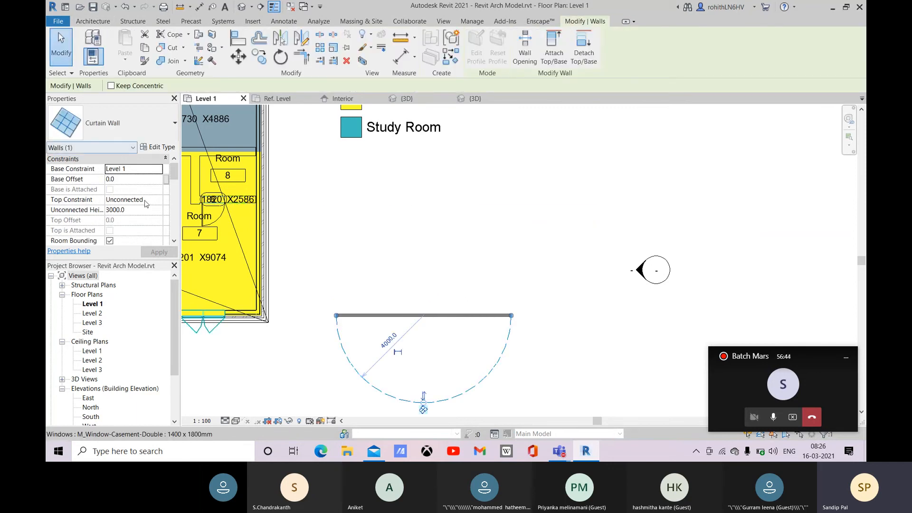
scroll(128, 222, down, 5)
scroll(103, 212, down, 2)
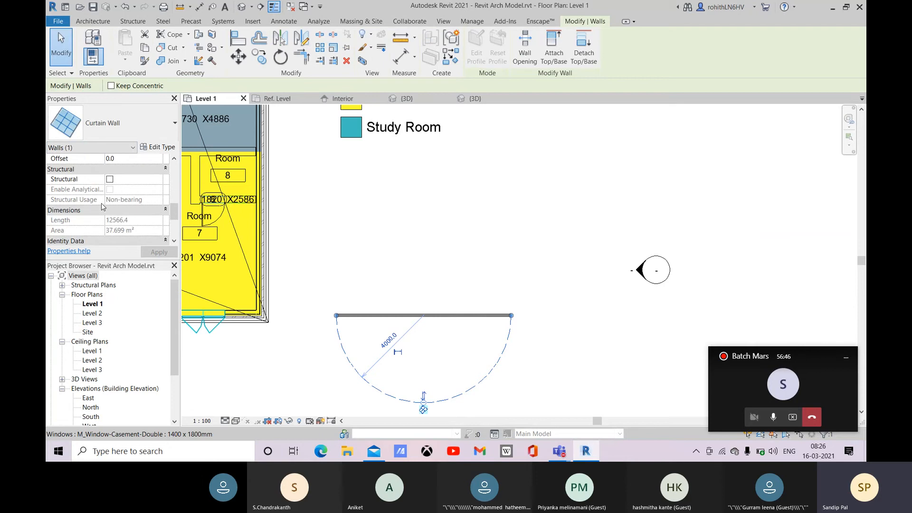
click(157, 147)
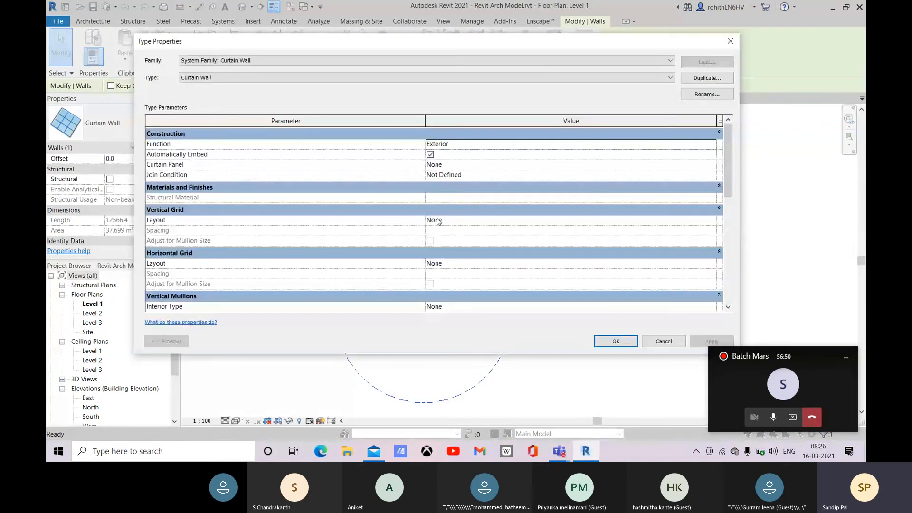
click(486, 221)
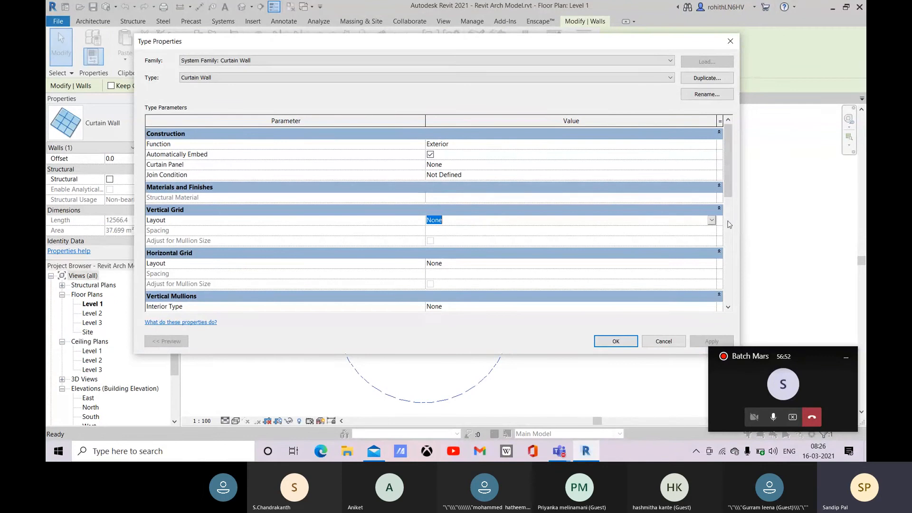
click(711, 220)
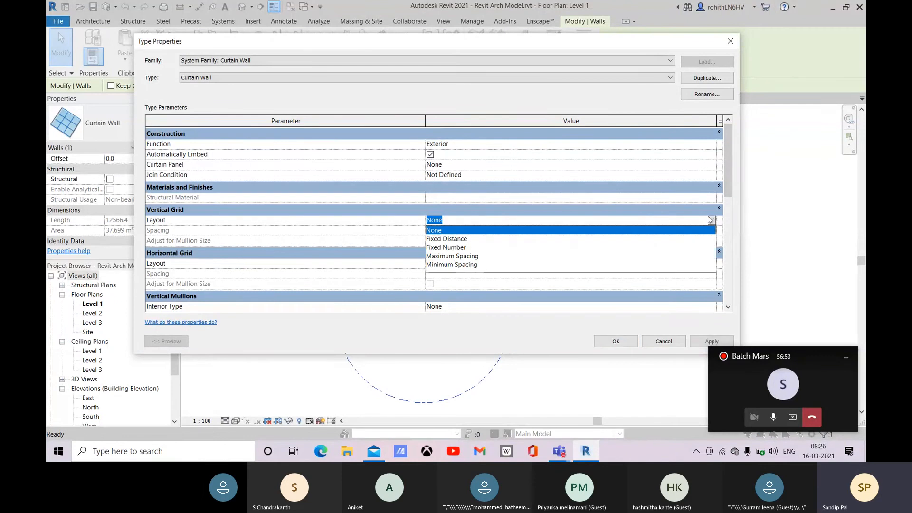
click(447, 248)
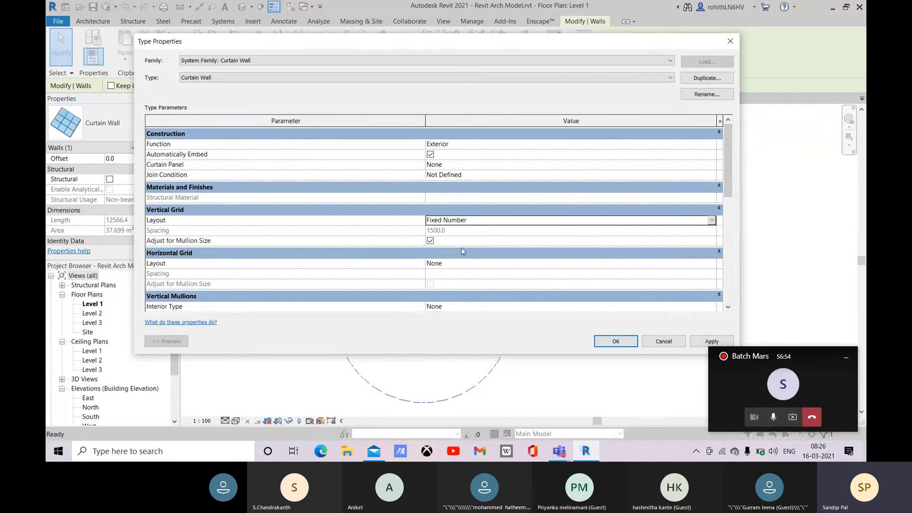
Set the horizontal grid layout of the curtain wall type to Fixed Number and accept the type properties
click(712, 265)
click(446, 290)
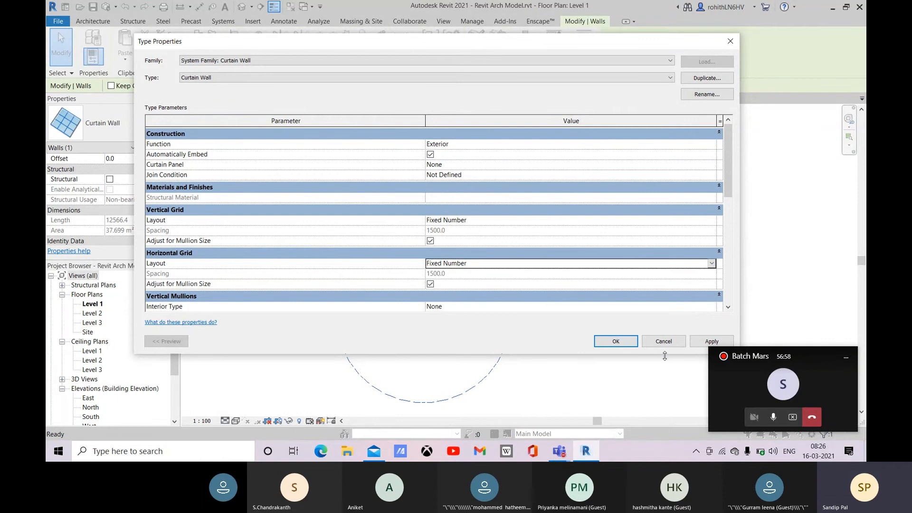
click(615, 341)
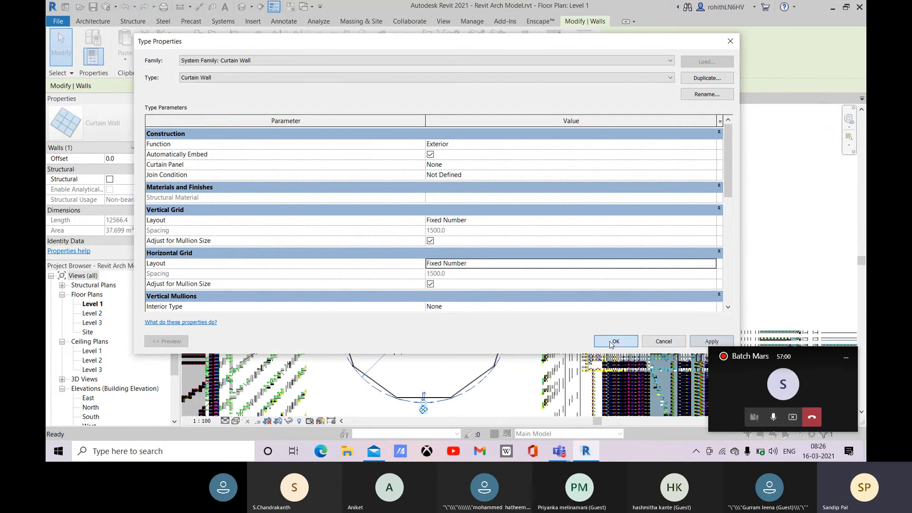
Set both the vertical and horizontal grid numbers of the selected lower half of the circular curtain wall to 8
middle_drag(442, 360, 459, 330)
scroll(485, 333, up, 2)
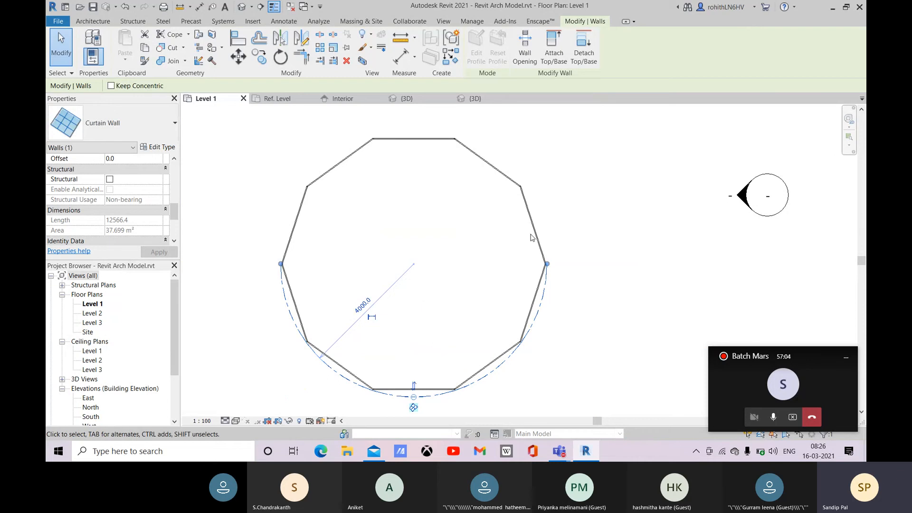
scroll(135, 184, down, 3)
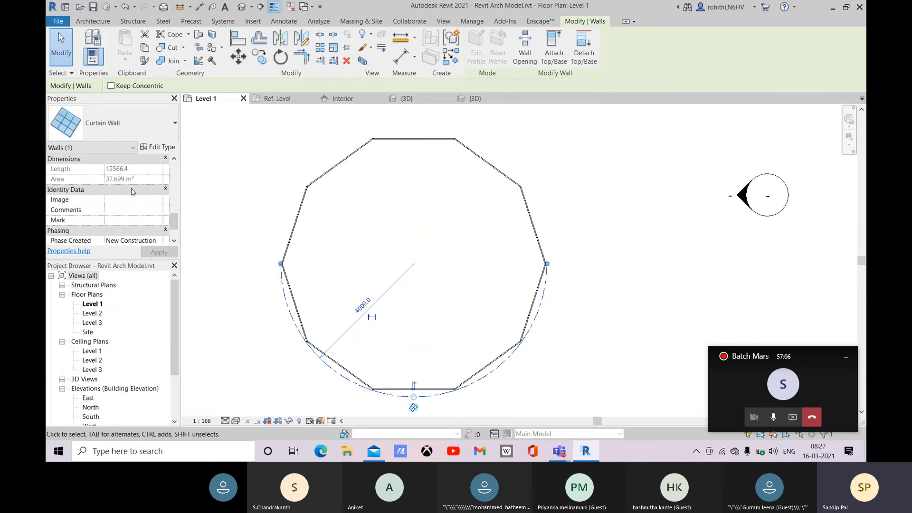
scroll(133, 191, up, 5)
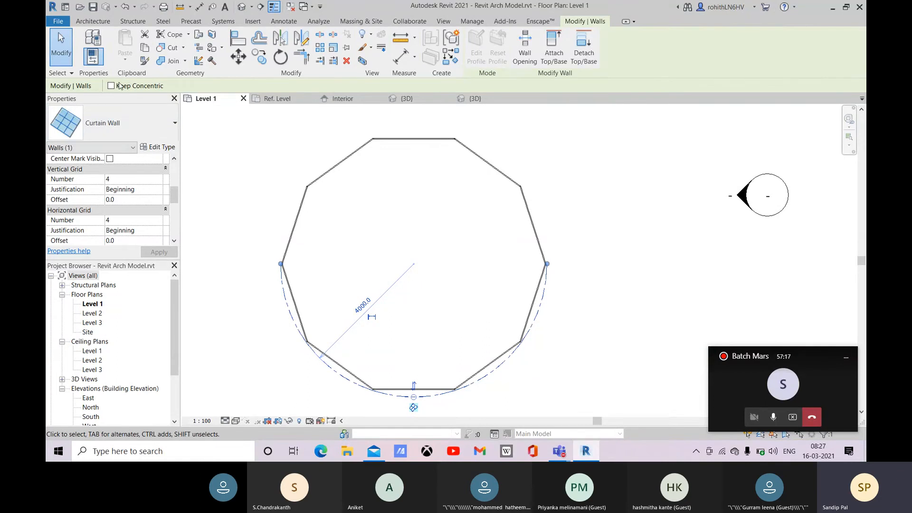
click(121, 179)
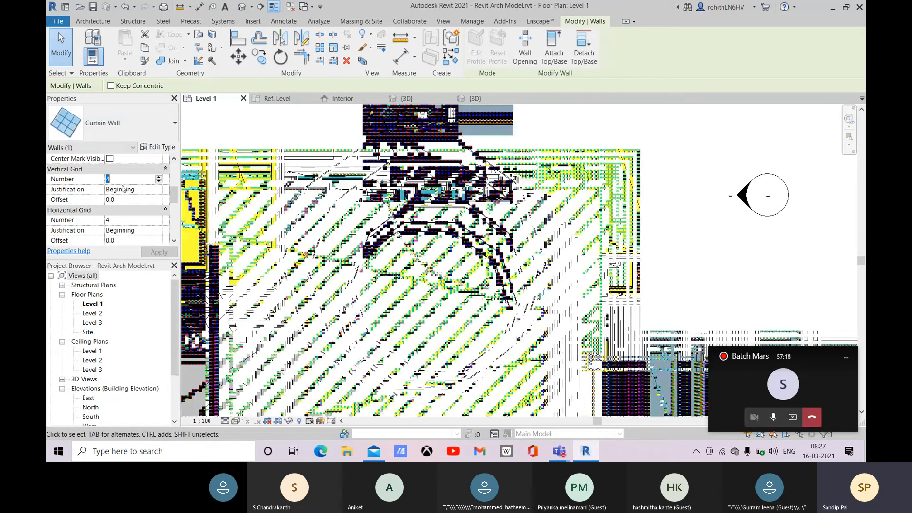
text(8)
click(128, 220)
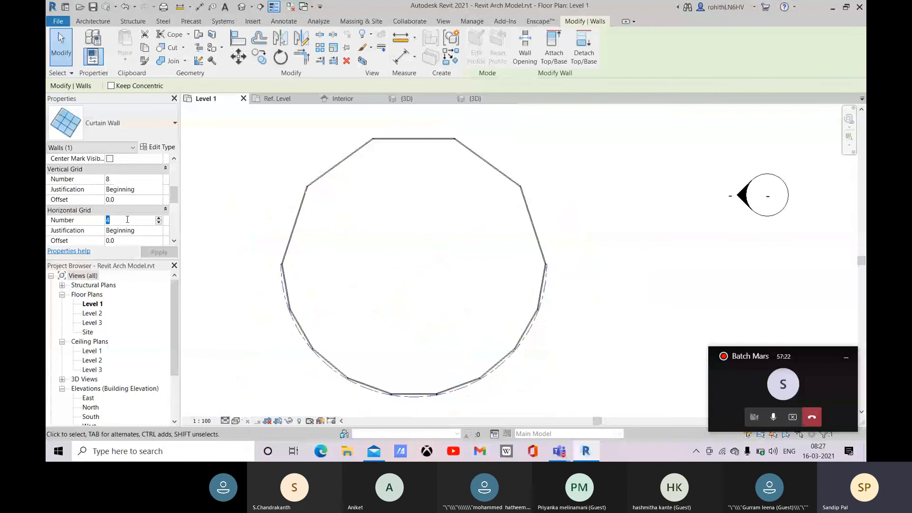
text(8)
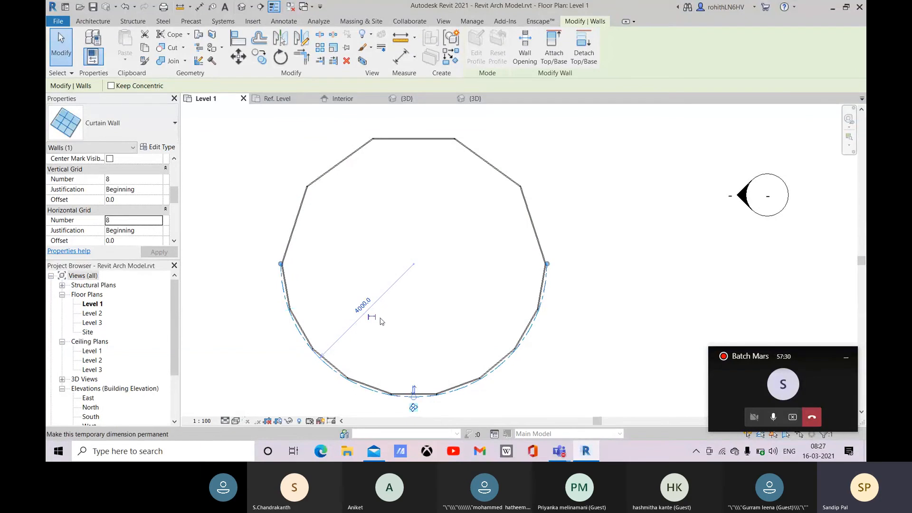
Turn the temporary radius dimension of the circular curtain wall's lower half into a permanent radial dimension
click(372, 317)
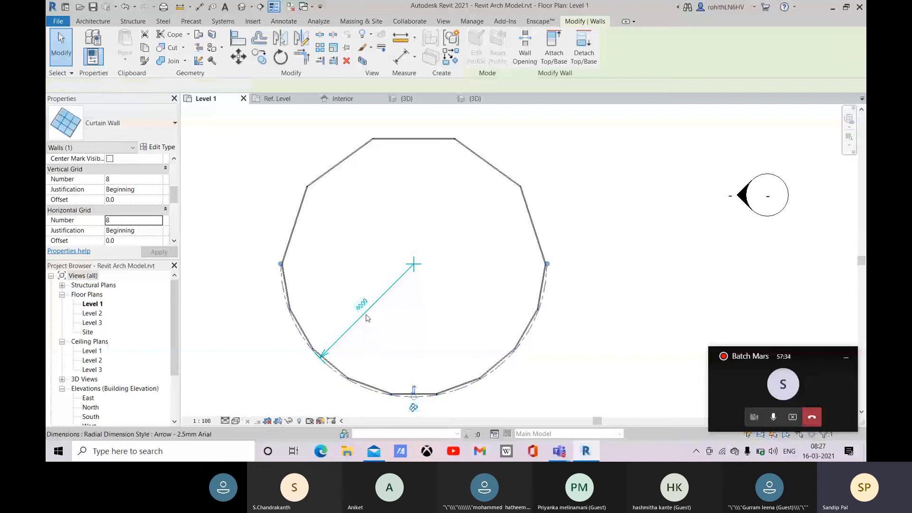
click(368, 318)
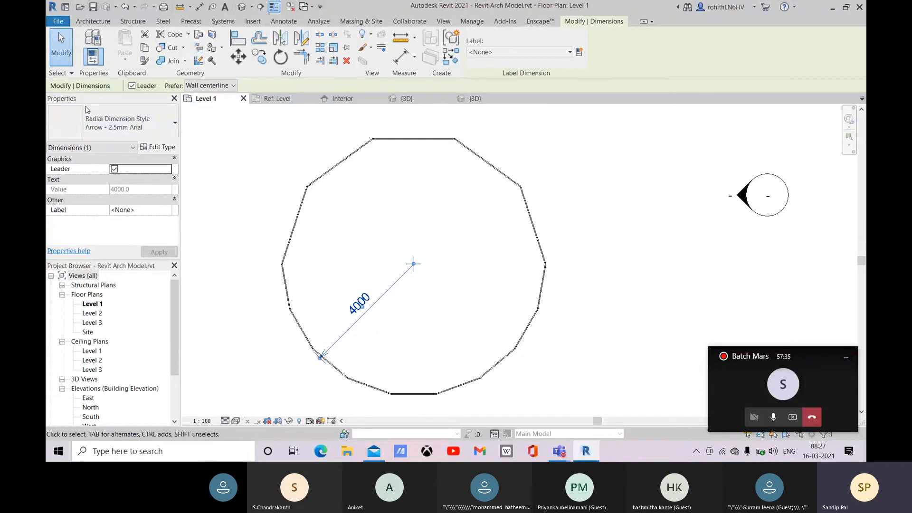
click(203, 192)
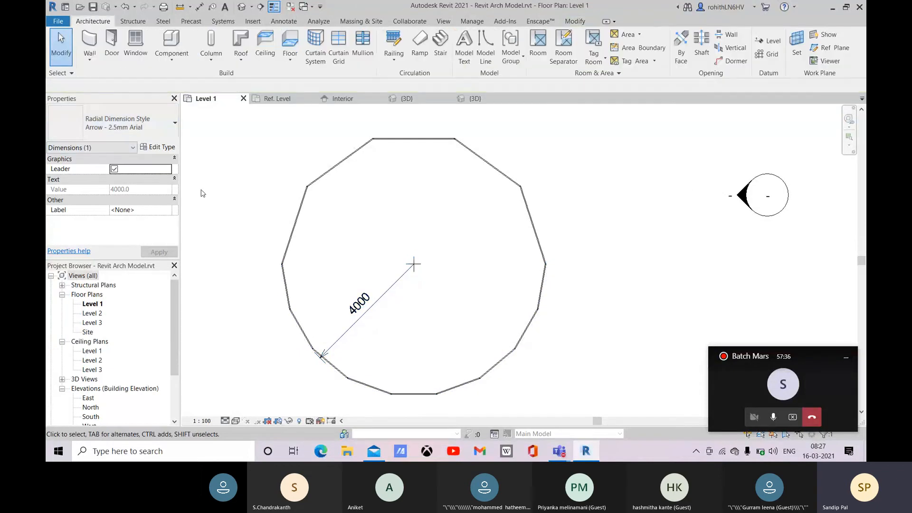
Try a radial dimension and a diameter dimension on the upper half of the circular curtain wall
click(575, 22)
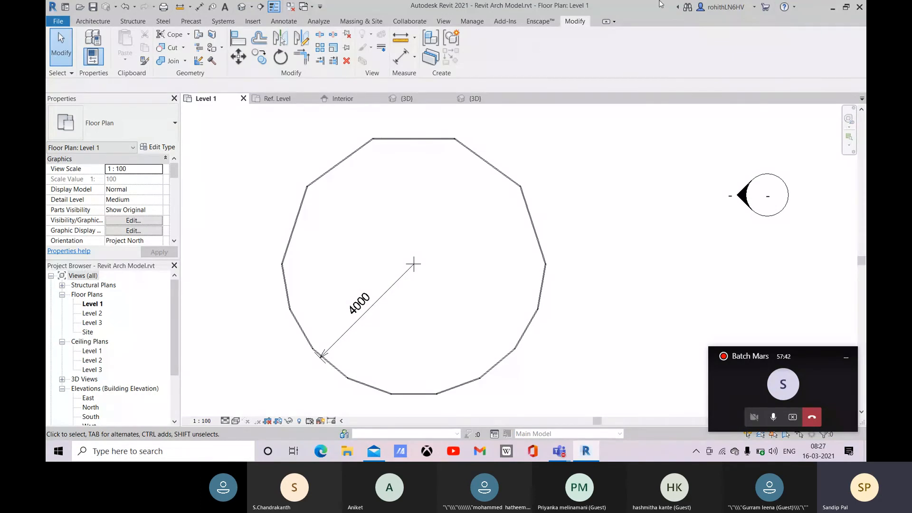
click(415, 58)
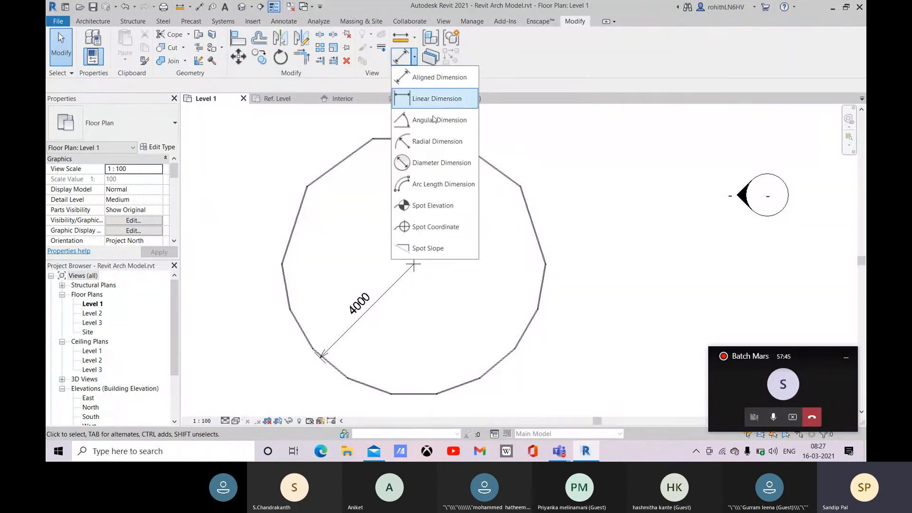
click(438, 141)
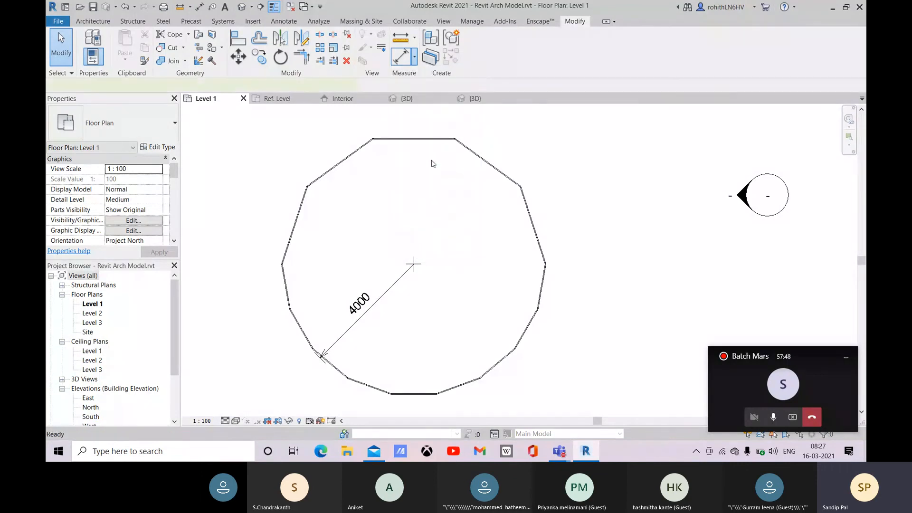
scroll(401, 144, down, 2)
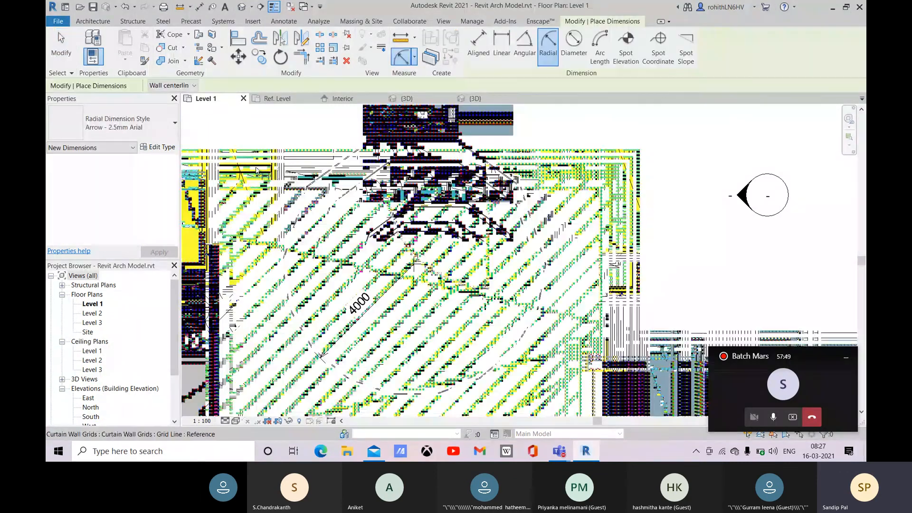
click(447, 136)
scroll(447, 138, up, 2)
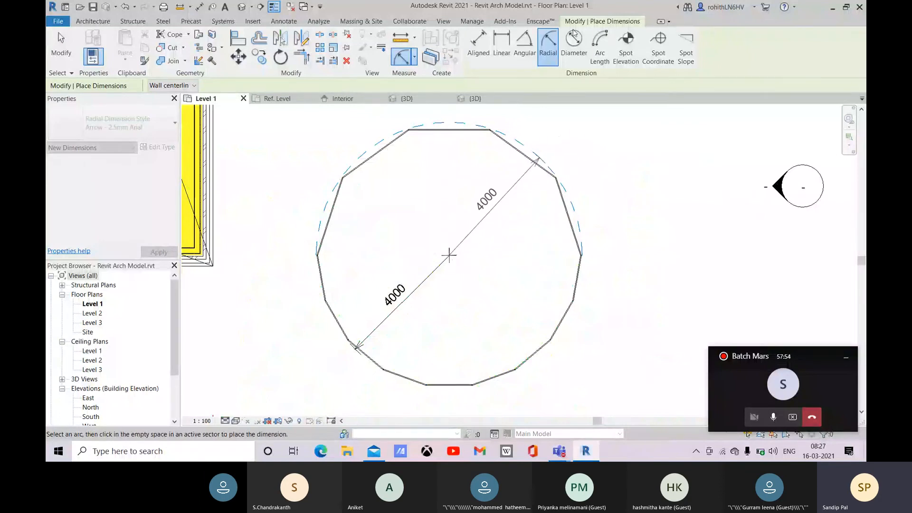
click(582, 60)
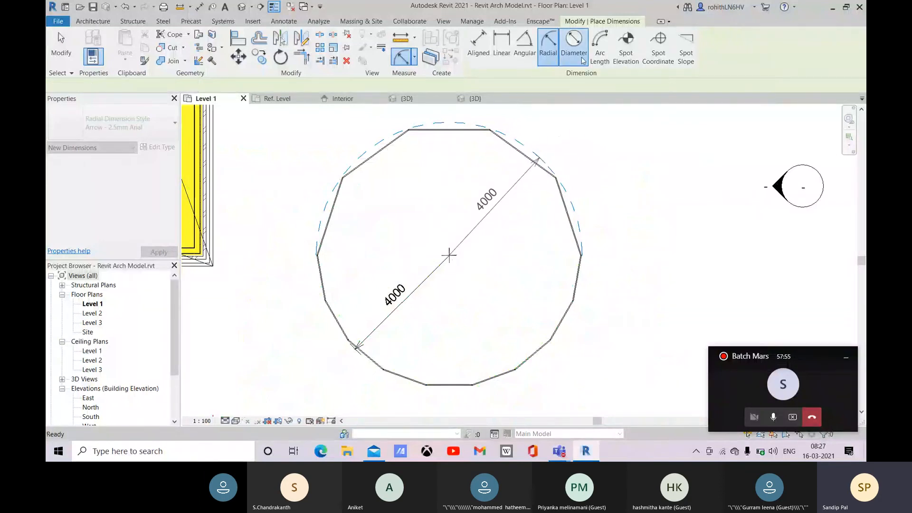
click(503, 144)
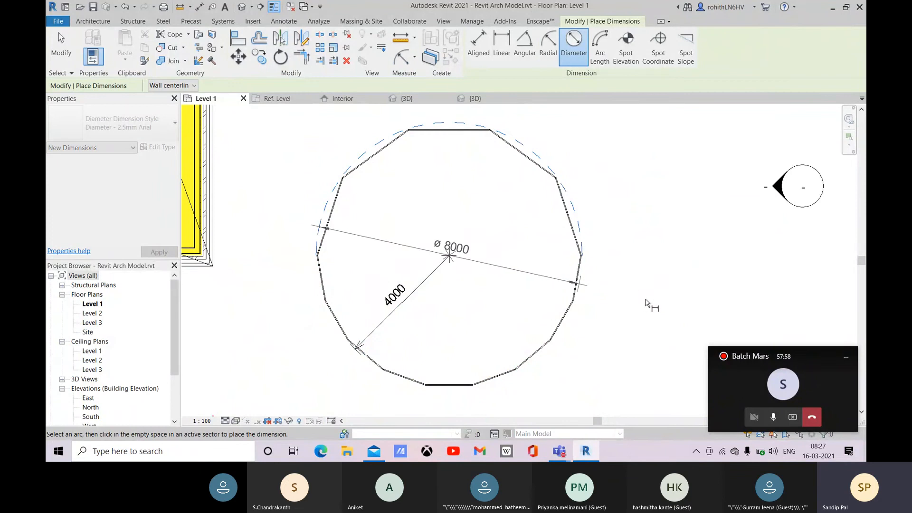
Place an arc length dimension outside the curtain wall's upper arc, from its right end to the grid line at the top panel's right corner
click(600, 47)
click(497, 142)
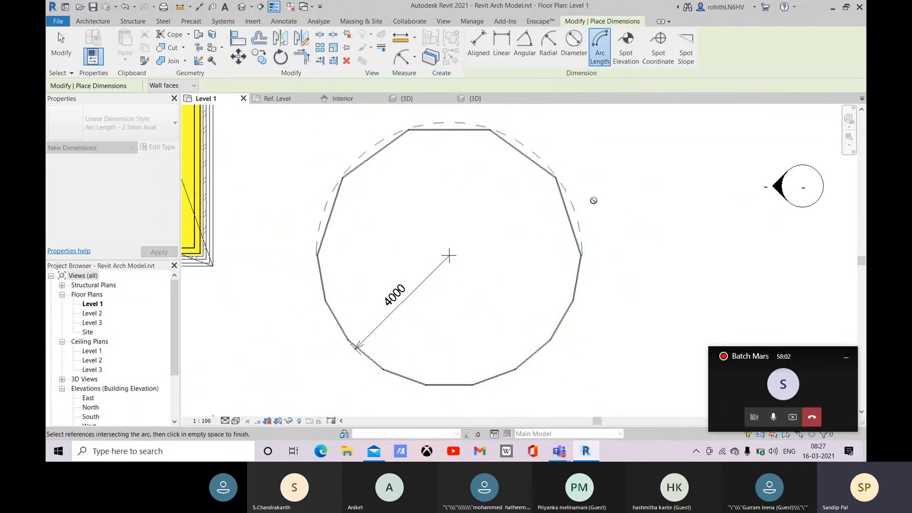
click(583, 256)
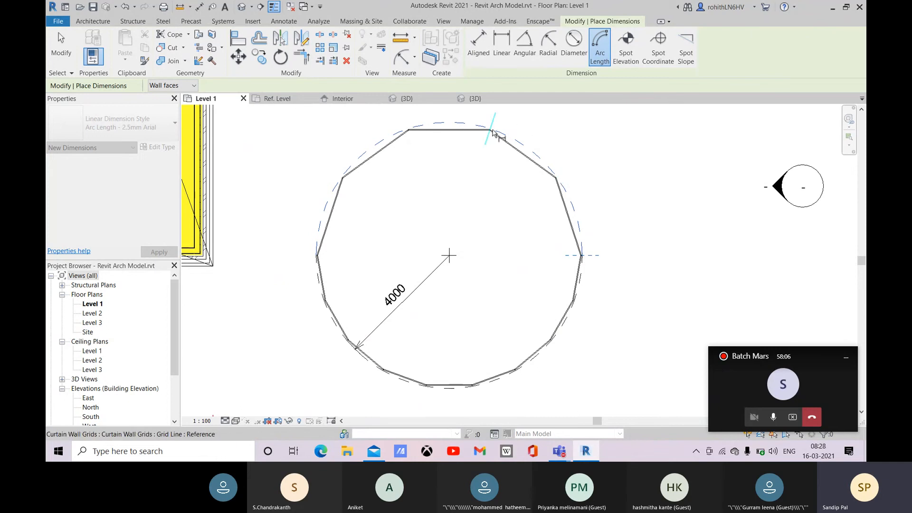
click(491, 129)
middle_drag(599, 123, 533, 200)
click(548, 176)
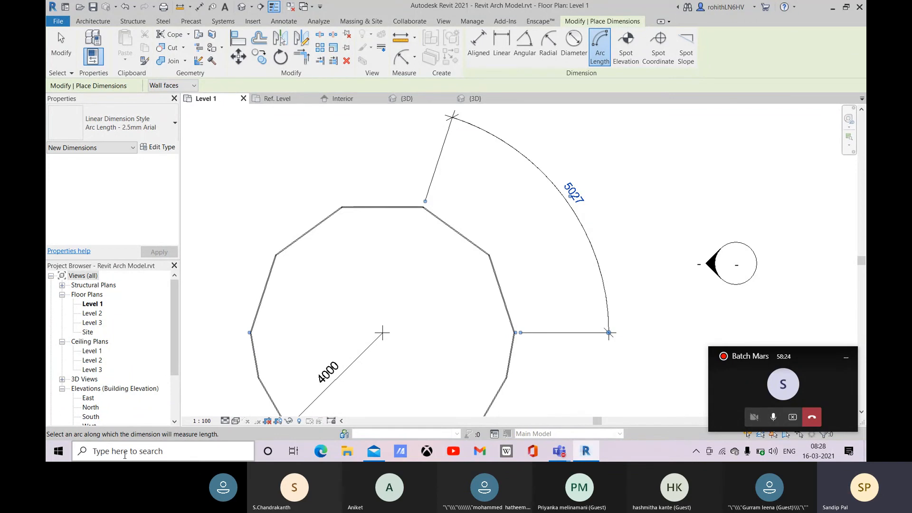
Open the North building elevation and bring the existing spot elevation and roof slope annotations into close view
middle_drag(304, 370, 314, 322)
scroll(79, 424, down, 1)
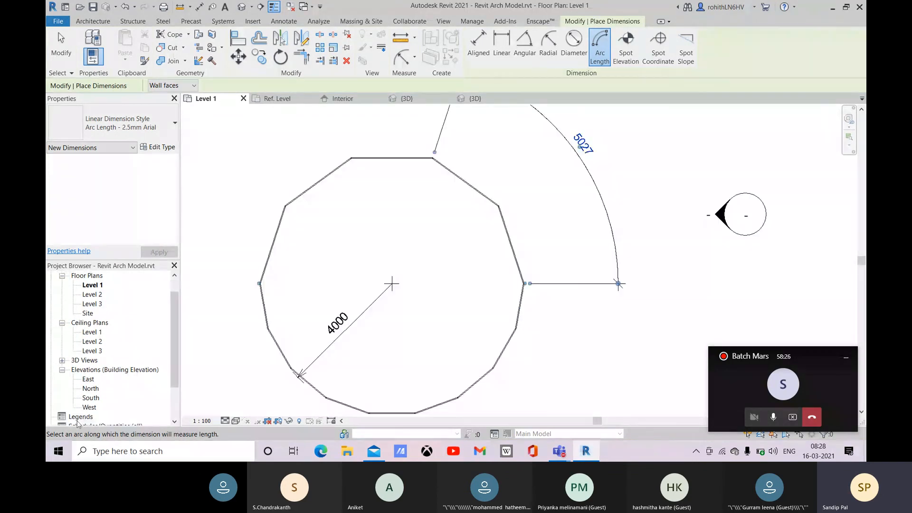
double_click(90, 389)
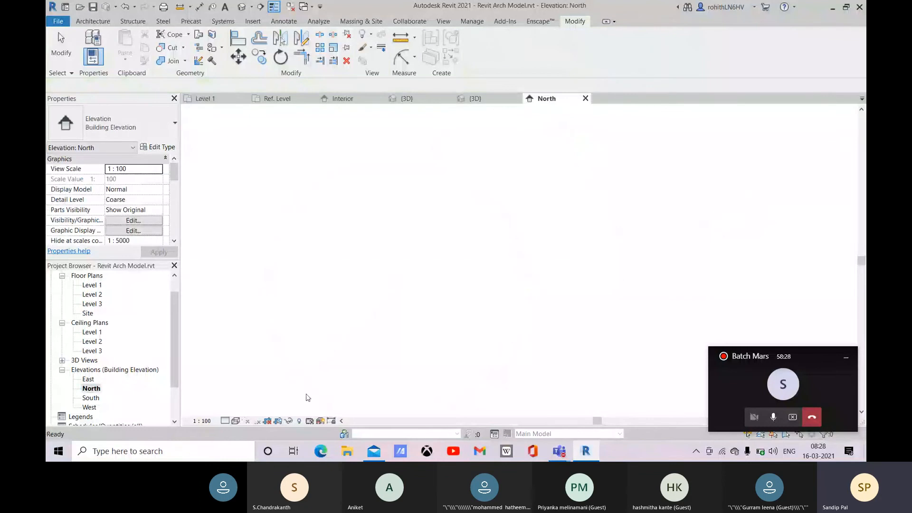
scroll(404, 275, up, 3)
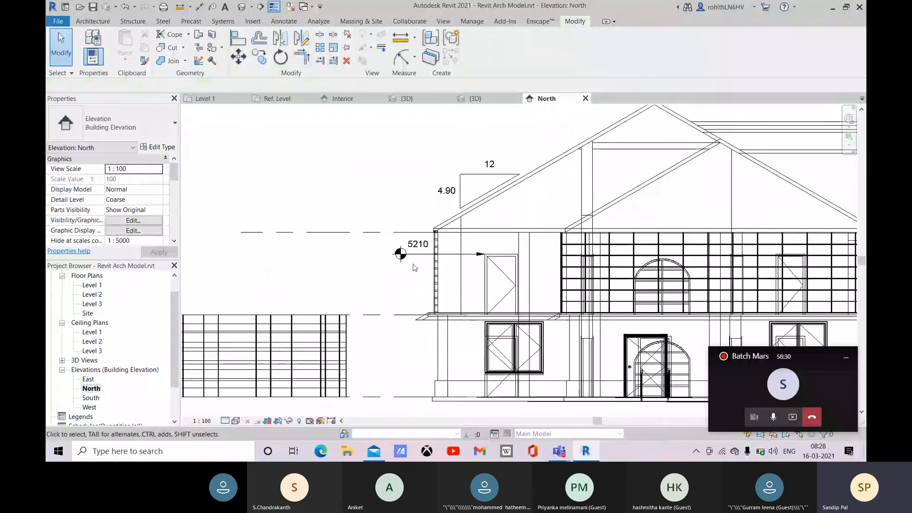
scroll(317, 270, up, 2)
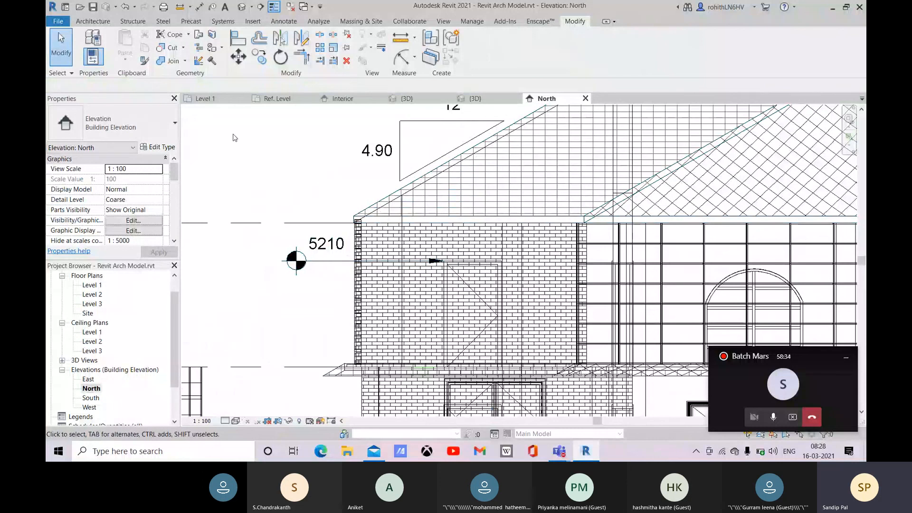
Place a spot elevation with leader and shoulder on the peak of the main gable roof, its symbol beside the peak above the rear roof
click(284, 22)
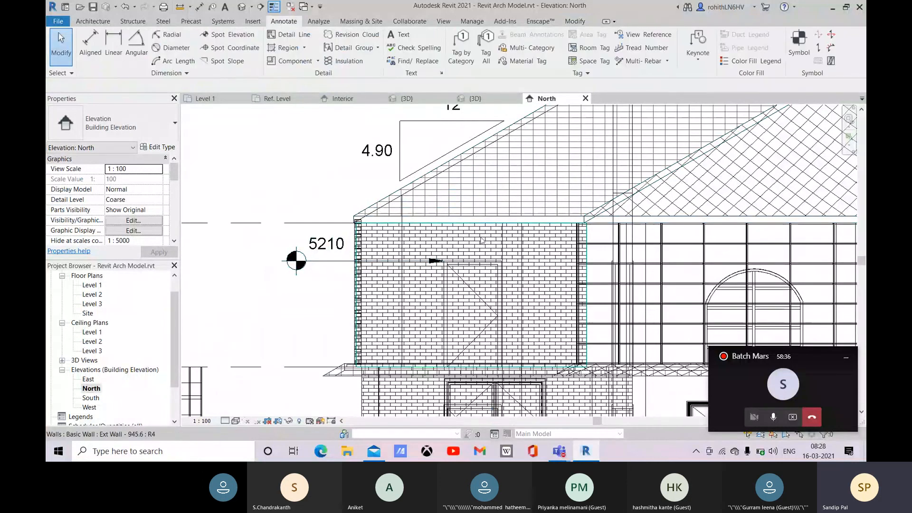
click(225, 43)
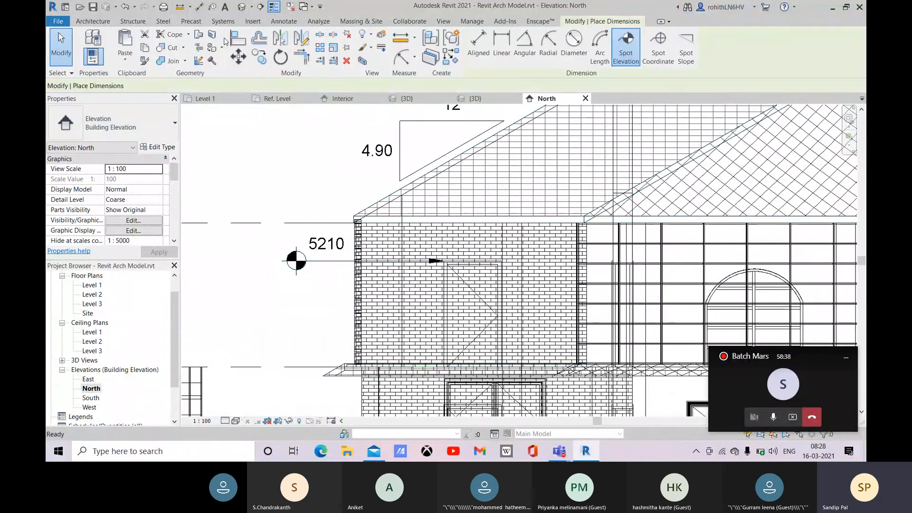
scroll(400, 255, down, 4)
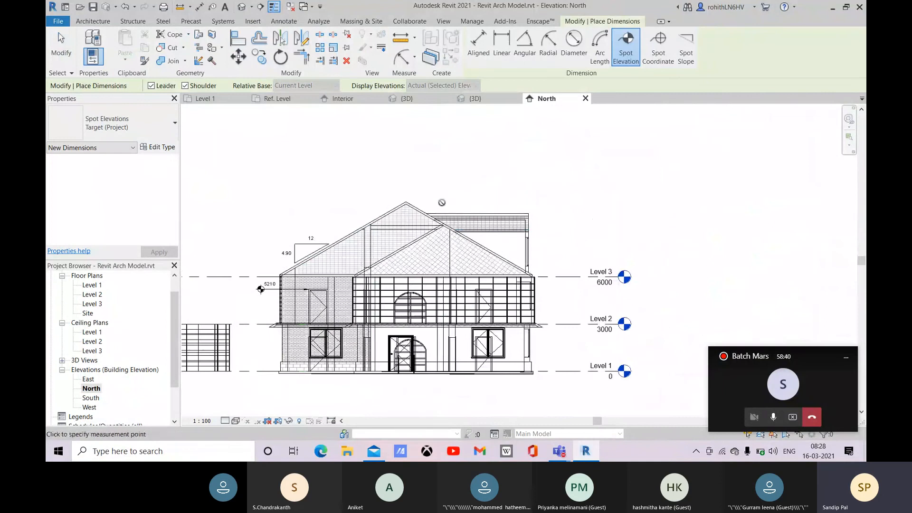
scroll(428, 200, up, 2)
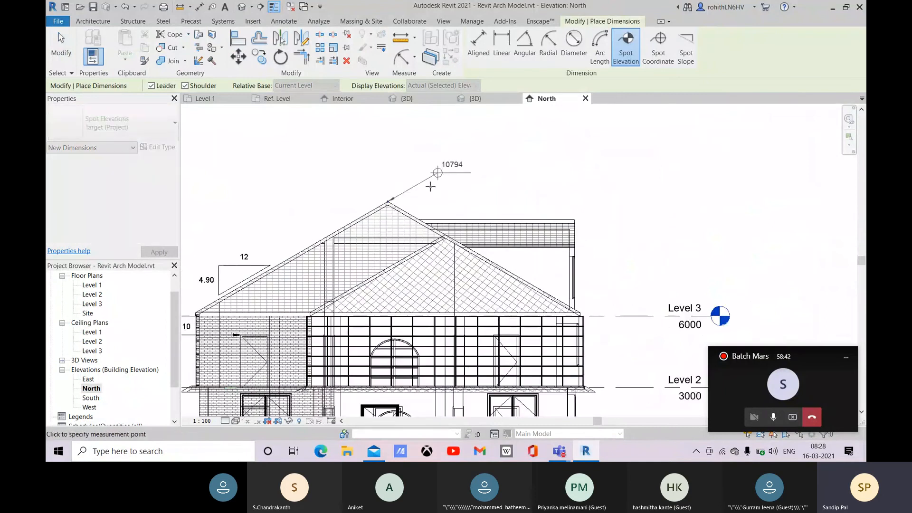
scroll(418, 190, up, 2)
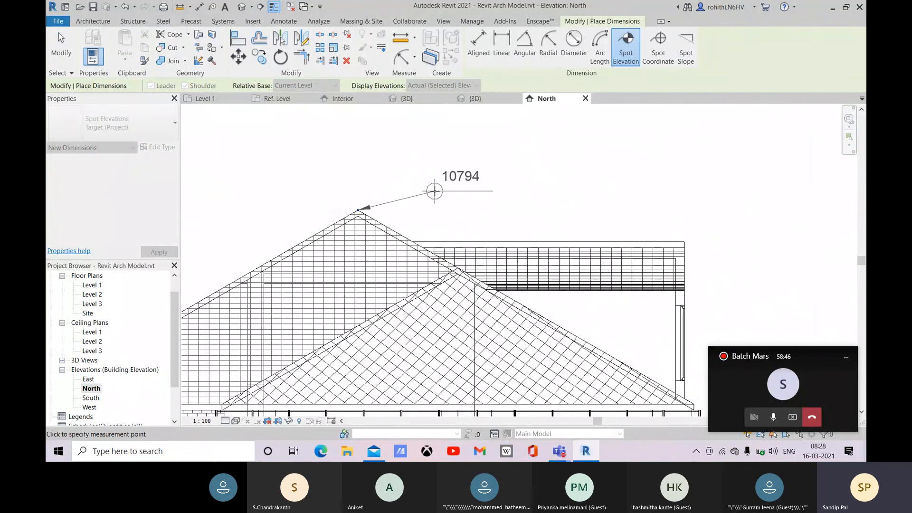
click(431, 188)
click(609, 188)
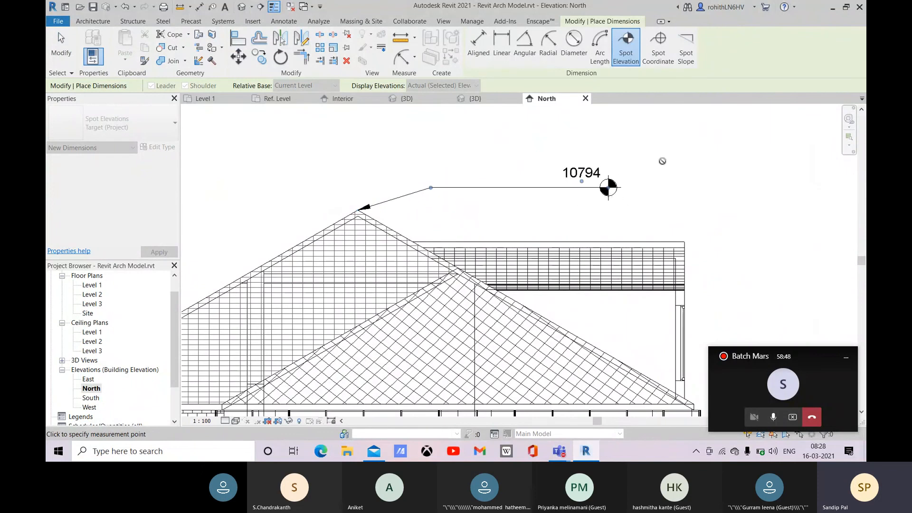
right_click(670, 158)
click(678, 161)
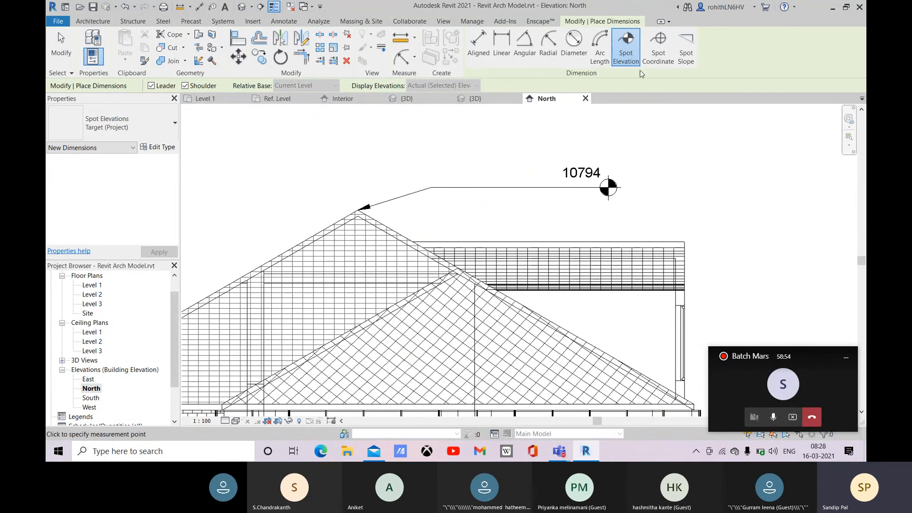
Place an arrow-style spot slope with a 1.5 mm offset from reference on the left slope of the main gable roof
click(655, 56)
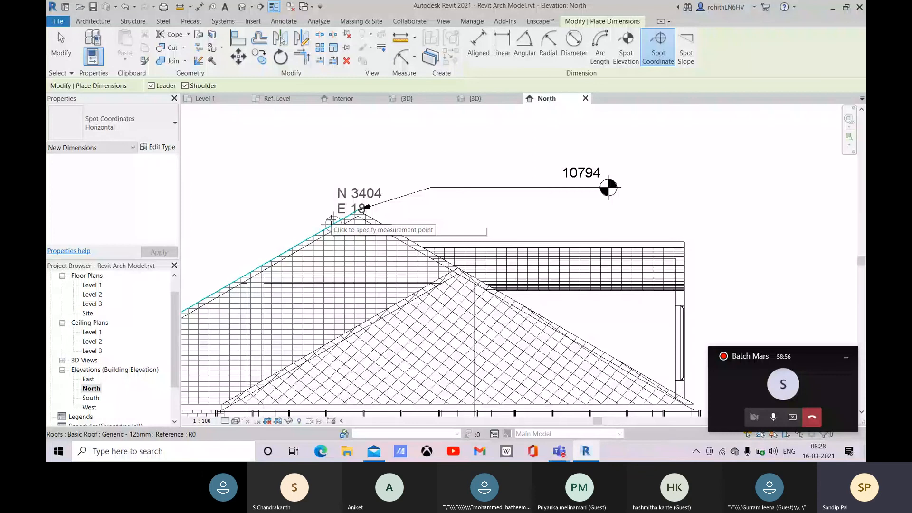
click(686, 48)
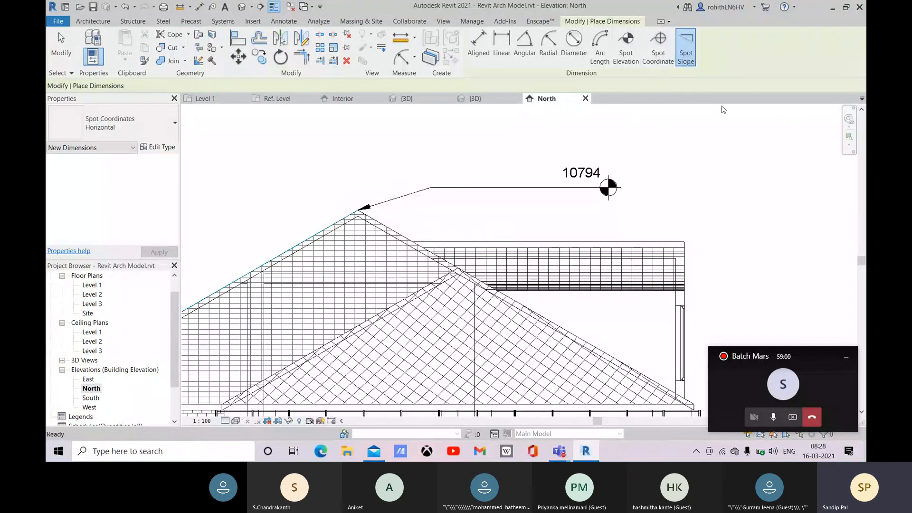
middle_drag(337, 238, 452, 161)
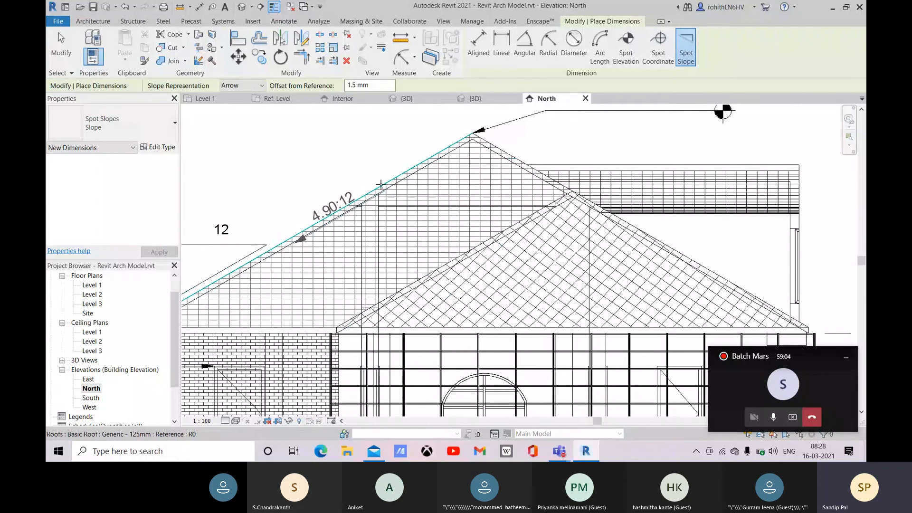
scroll(363, 187, down, 2)
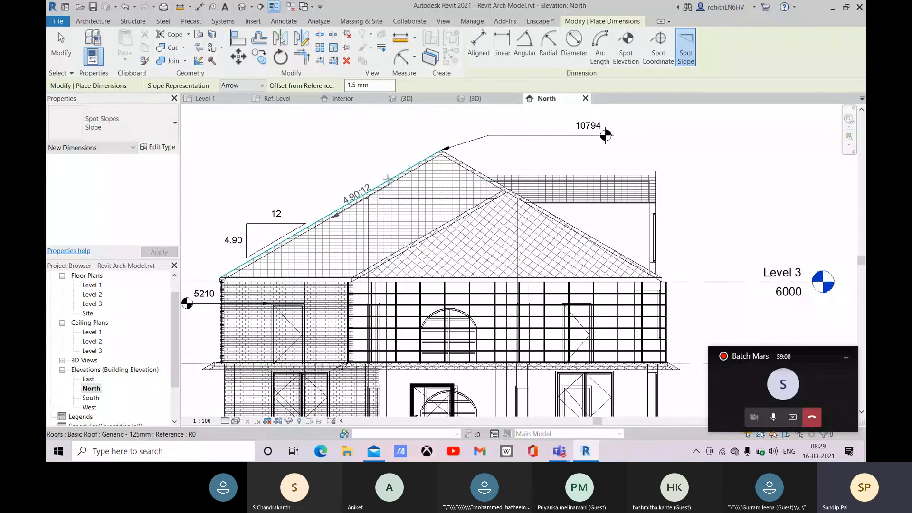
click(373, 189)
click(371, 150)
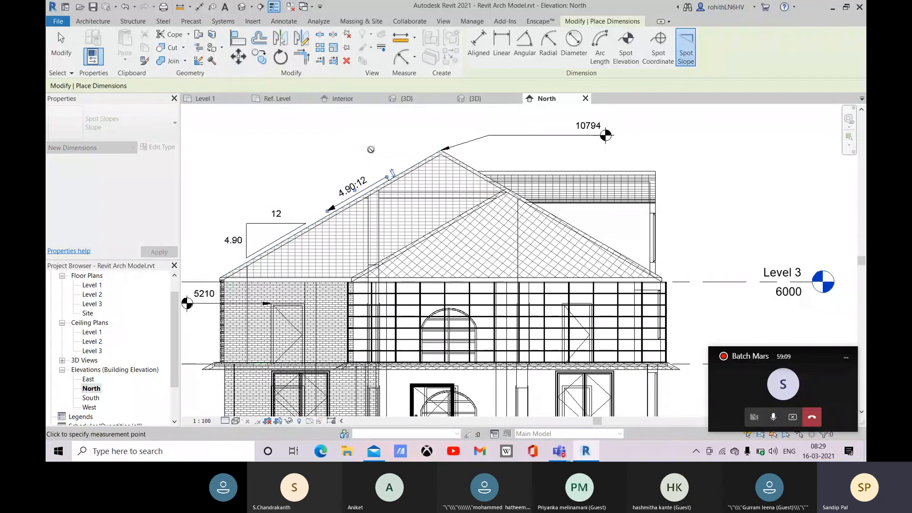
right_click(340, 158)
click(350, 161)
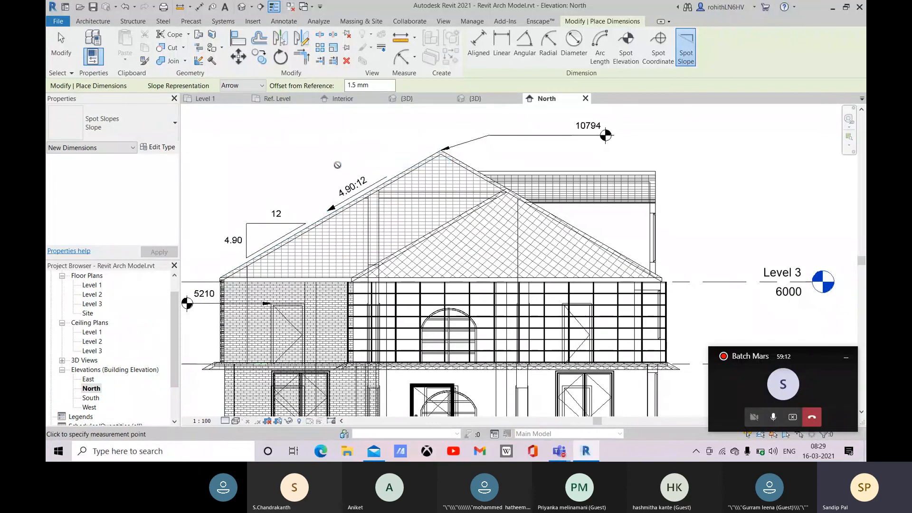
right_click(336, 162)
click(346, 170)
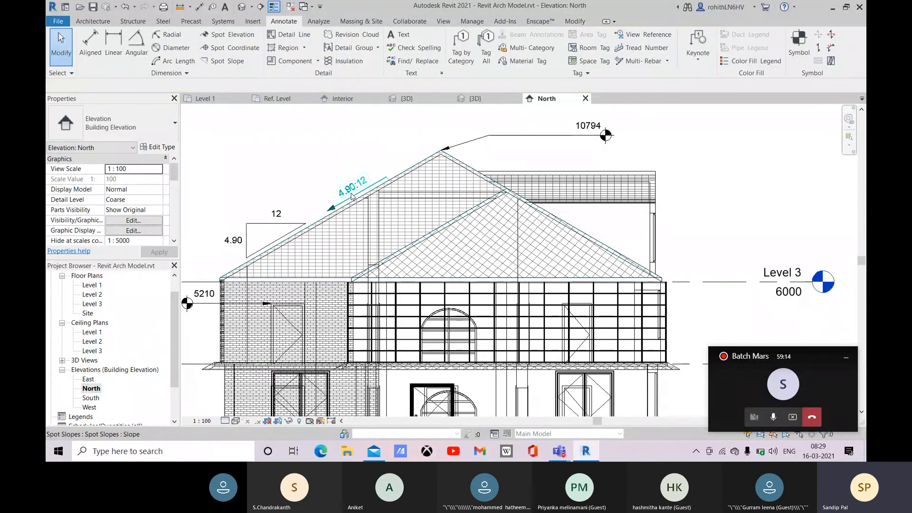
Set the Slope Direction to Up in the type properties of the arrow spot slope on the main gable roof
click(323, 206)
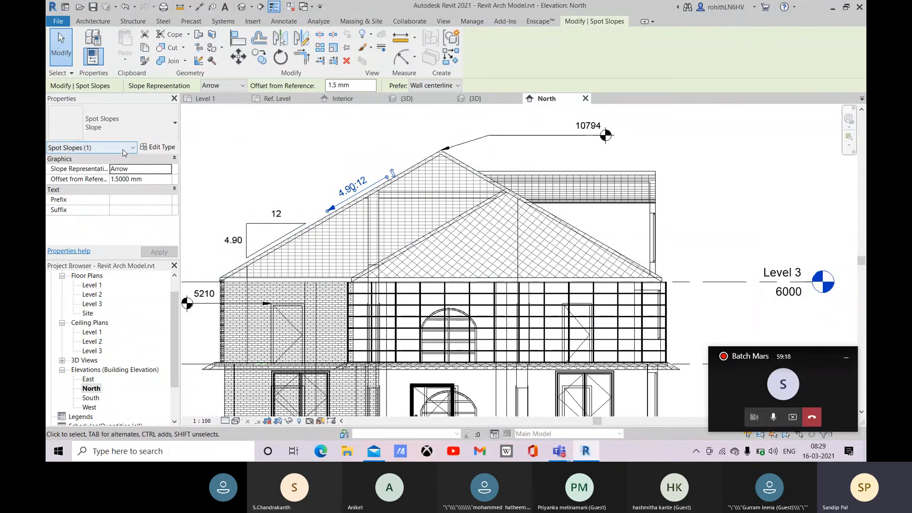
click(159, 147)
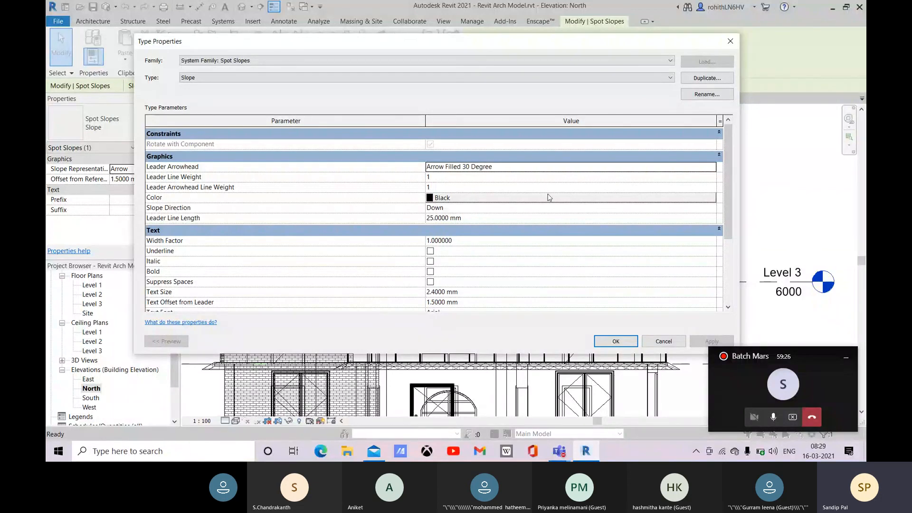
click(715, 210)
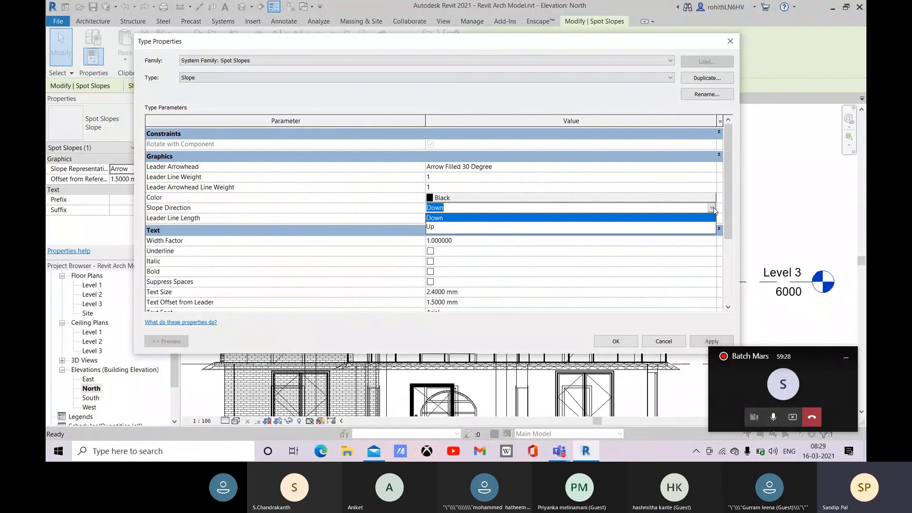
click(454, 227)
click(706, 345)
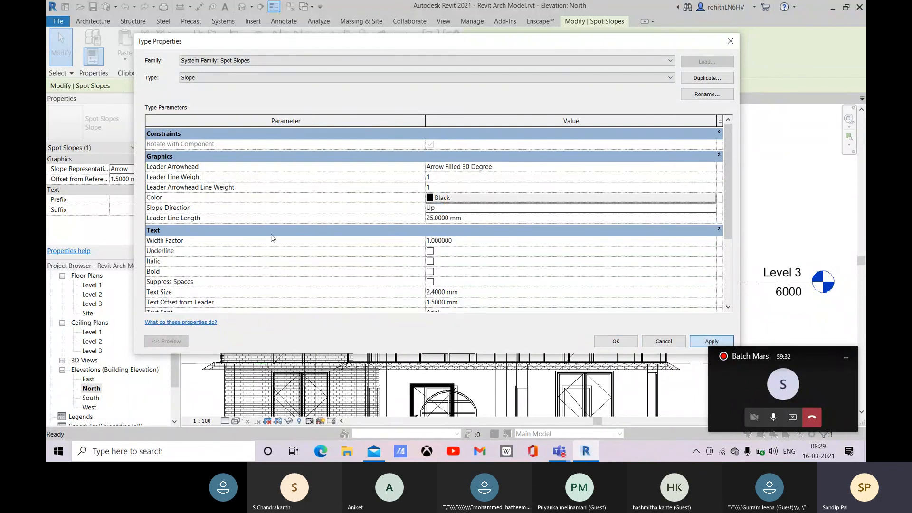
Make the spot slope type's units format independent of the project settings, keeping Ratio : 12 with 2 decimal places and the :12 symbol
scroll(273, 238, down, 2)
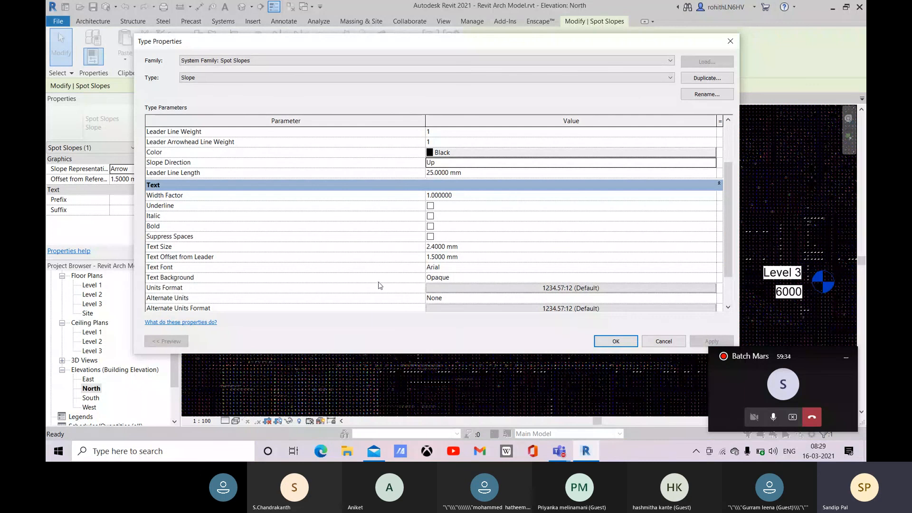
scroll(380, 285, down, 1)
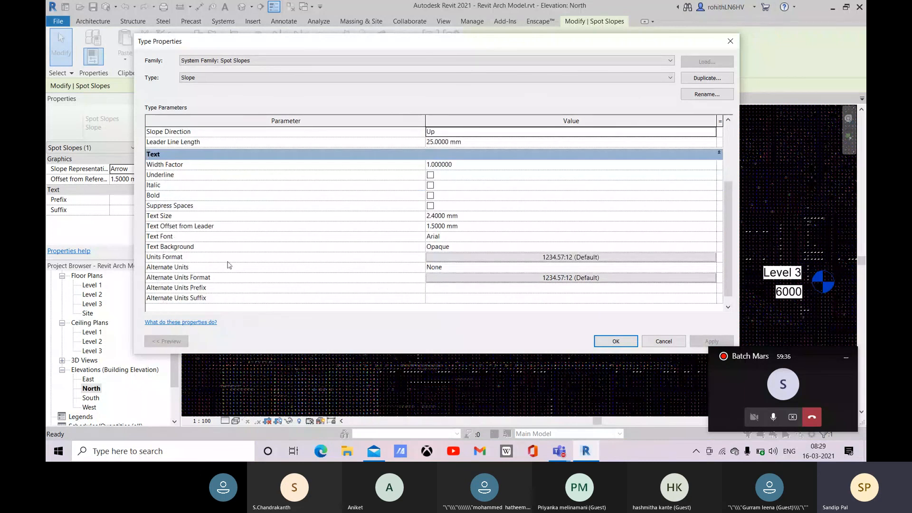
click(581, 259)
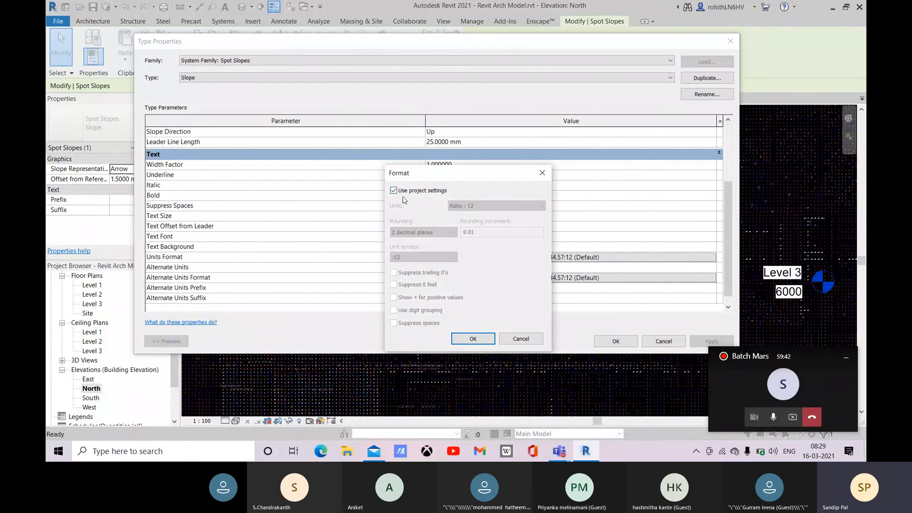
click(519, 339)
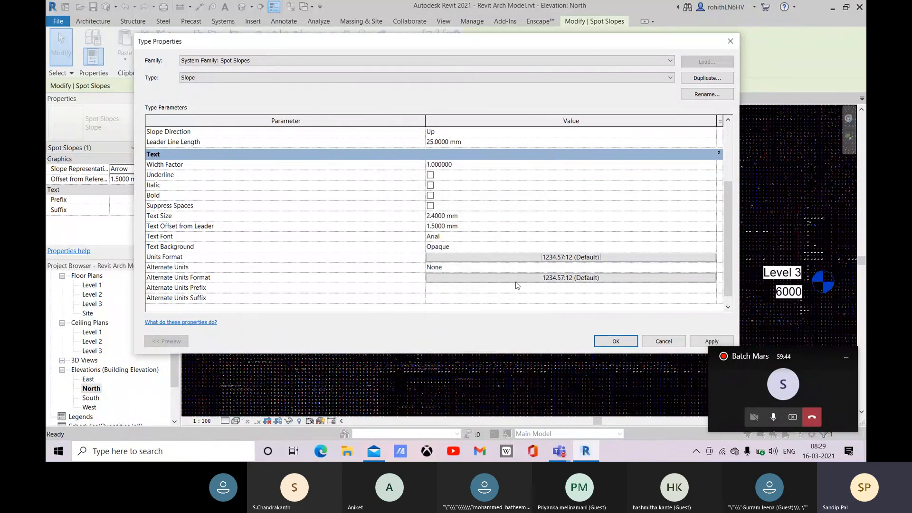
click(534, 259)
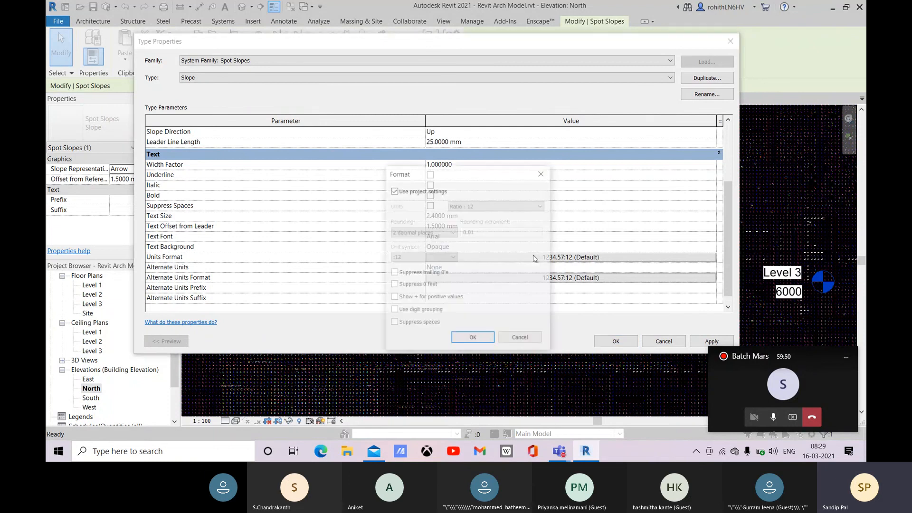
click(394, 190)
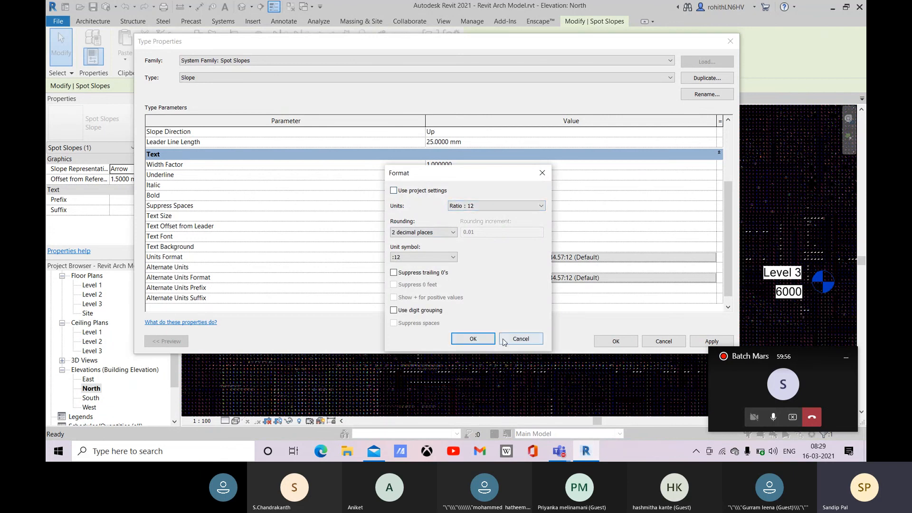
click(473, 340)
click(703, 343)
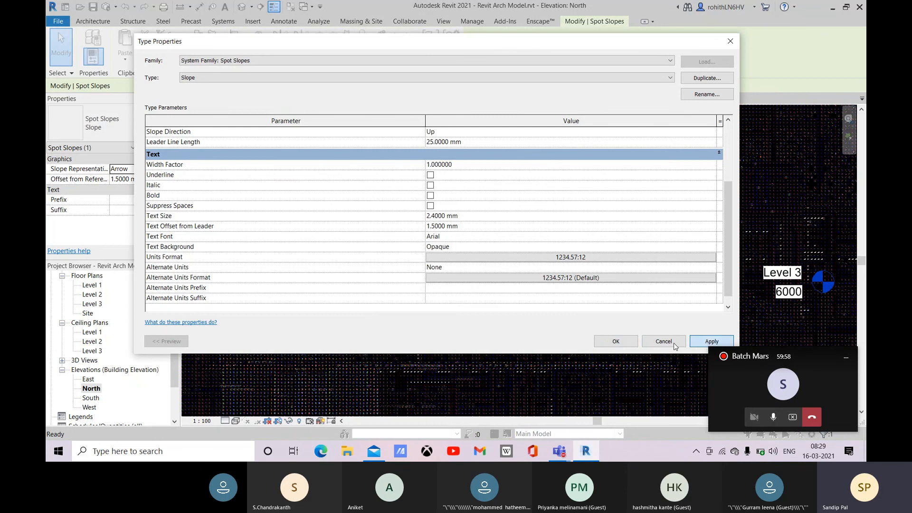
click(615, 341)
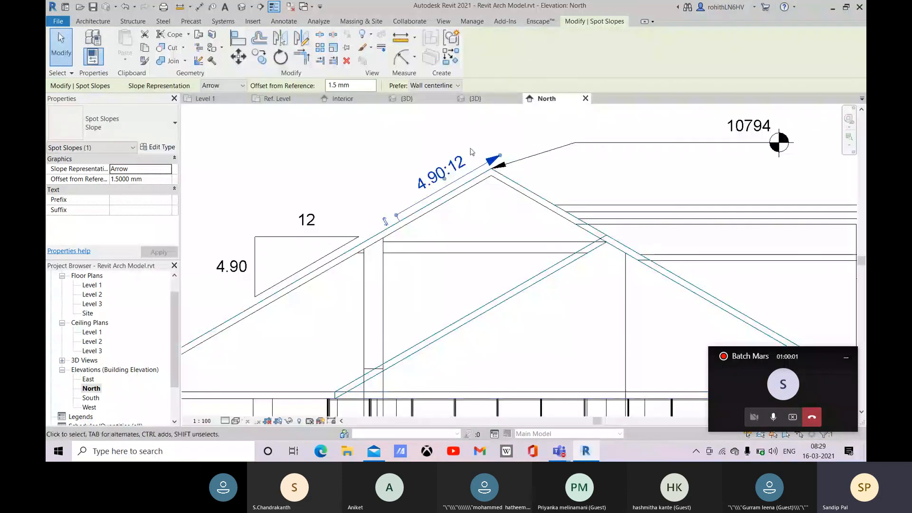
Review the available slope unit formats in the Project Units settings, keeping Ratio : 12 with 2 decimal places
click(472, 152)
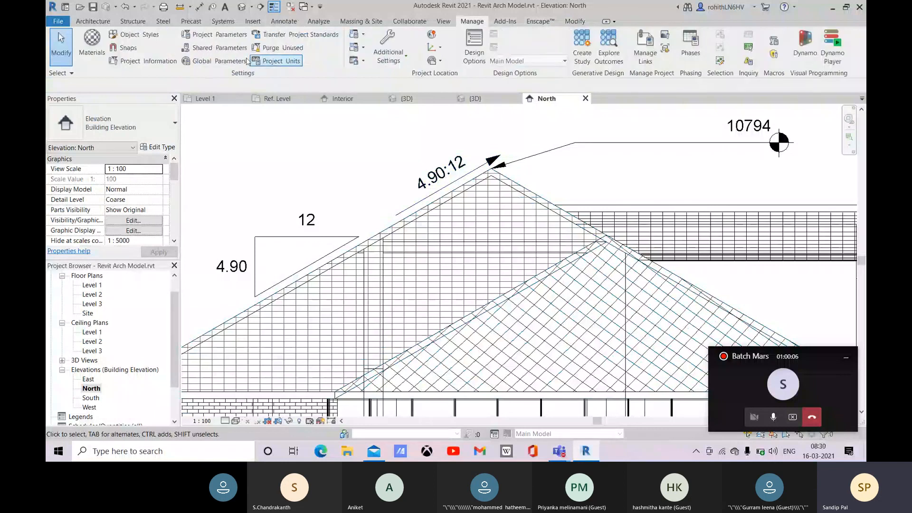
click(278, 61)
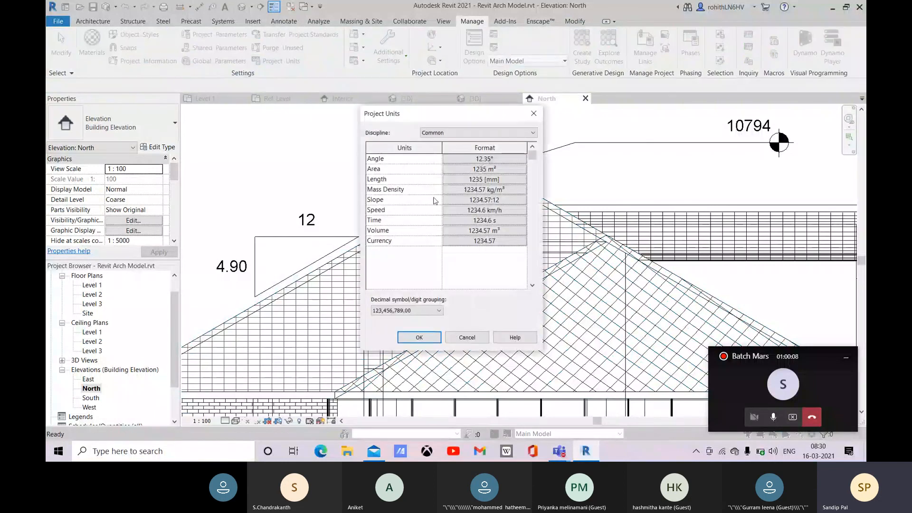
click(477, 201)
click(489, 207)
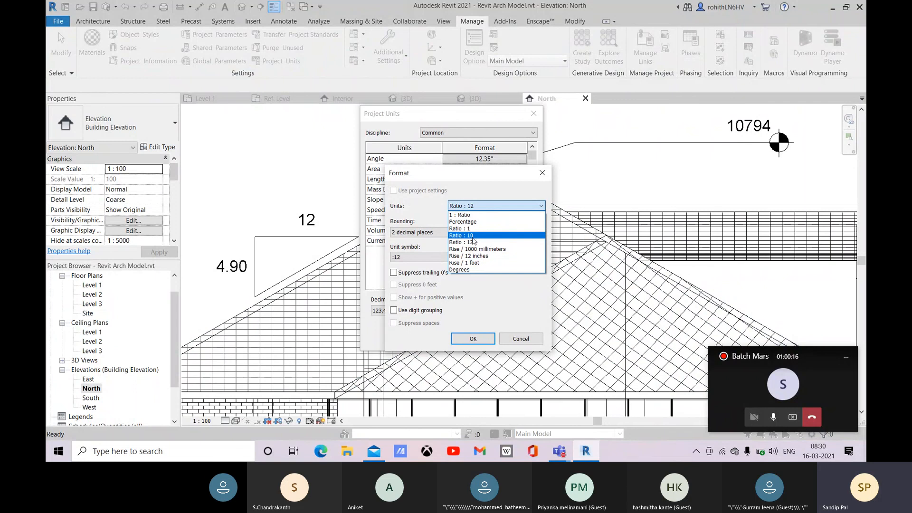
click(501, 311)
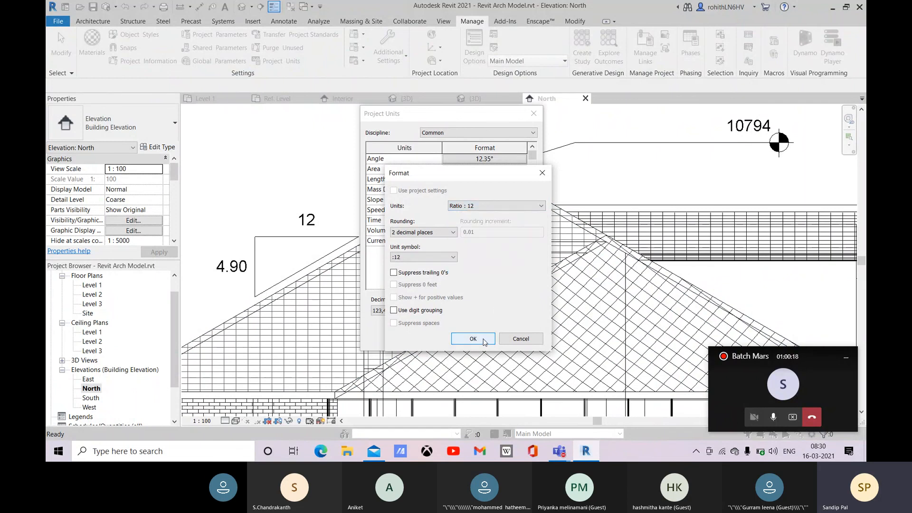
click(483, 339)
click(420, 337)
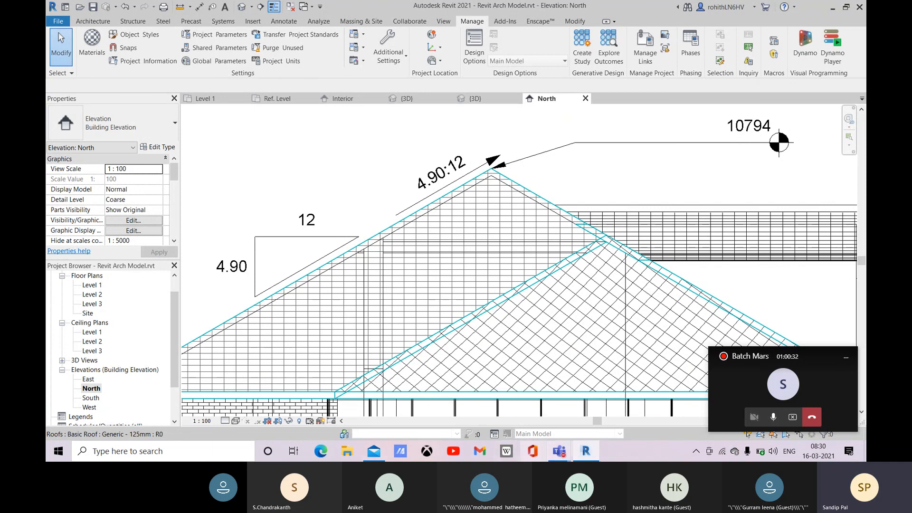
click(745, 388)
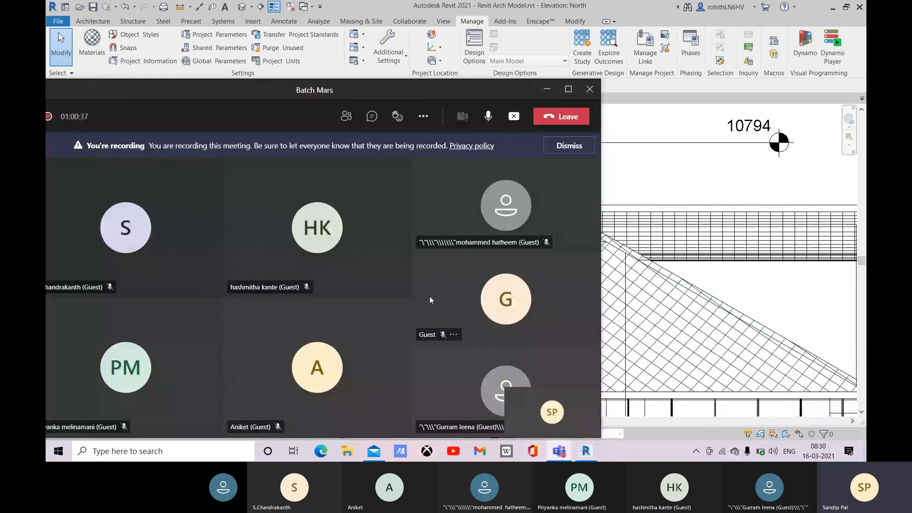
click(424, 117)
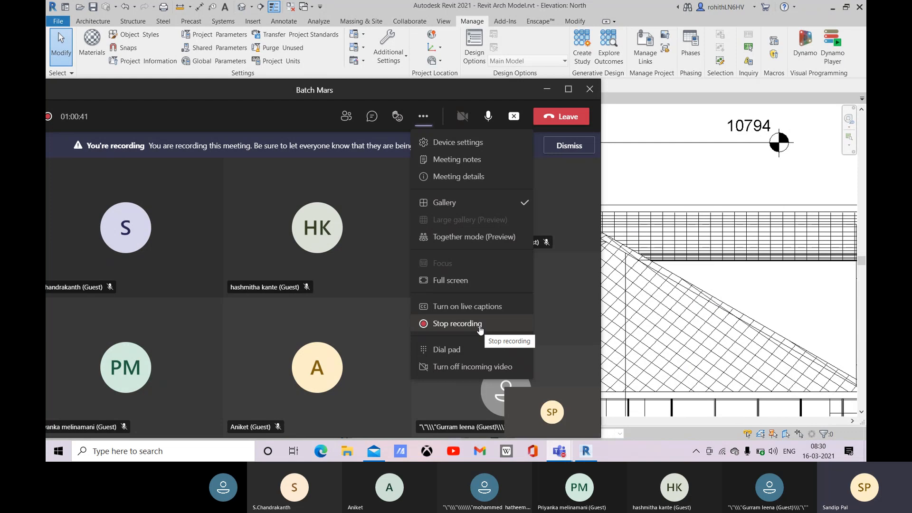